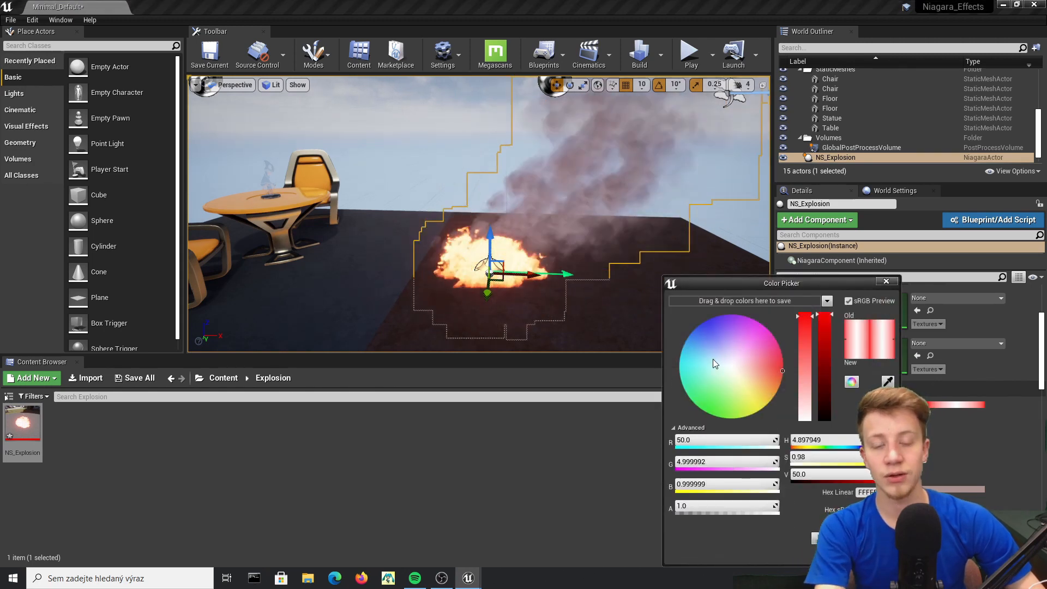
Step: Set the explosion's Fire_Color to red 0 and green 50, and change its SmokeColor to a muted grey-green
{"action": "left_click", "coordinate": [717, 461]}
{"action": "type", "text": "50"}
{"action": "key", "text": "Return"}
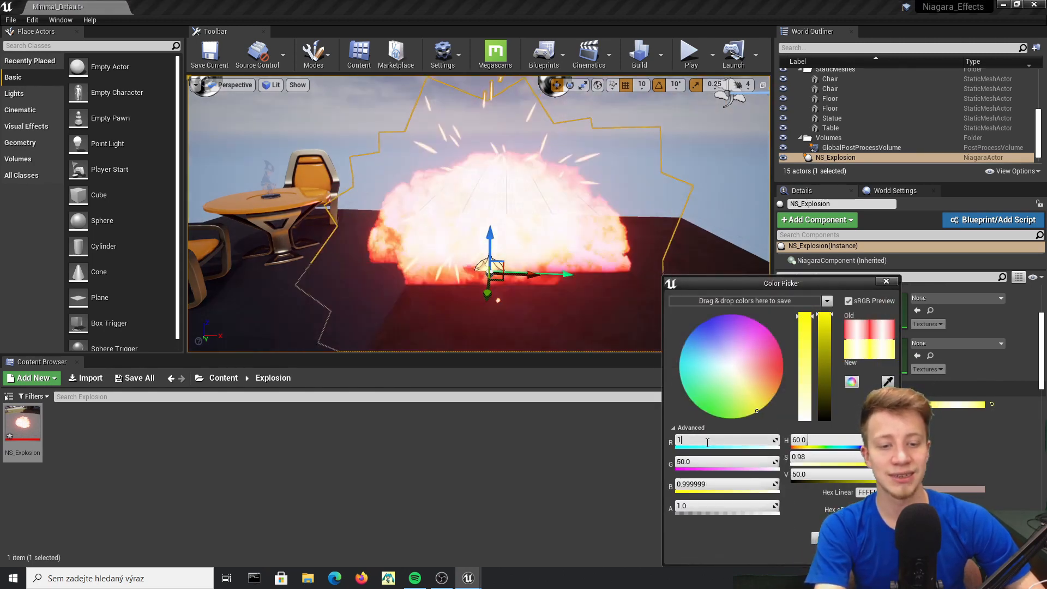
{"action": "scroll", "coordinate": [927, 436], "scroll_direction": "down", "scroll_amount": 2}
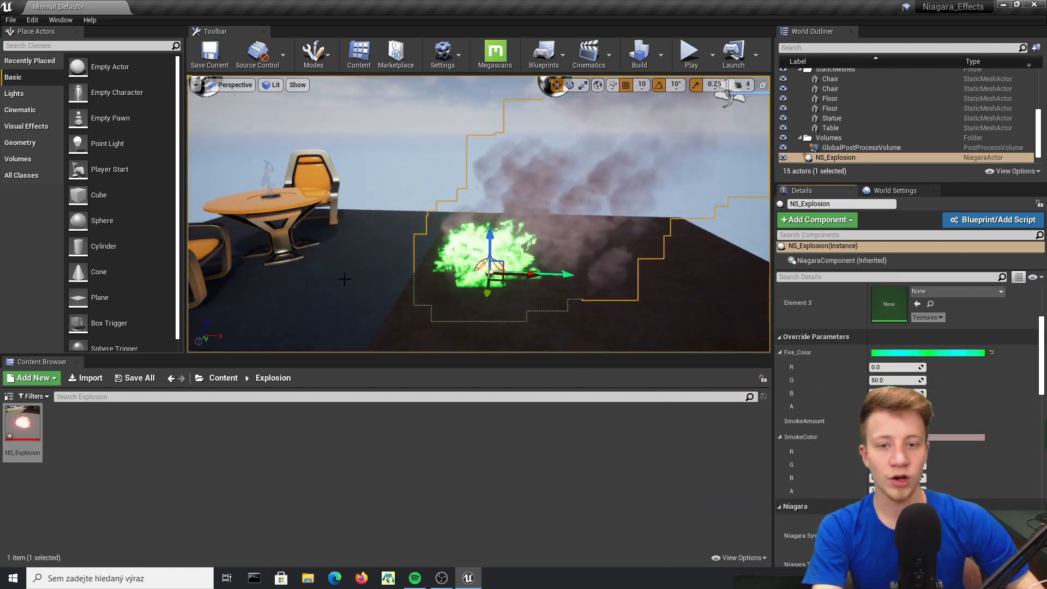
{"action": "left_click", "coordinate": [930, 437]}
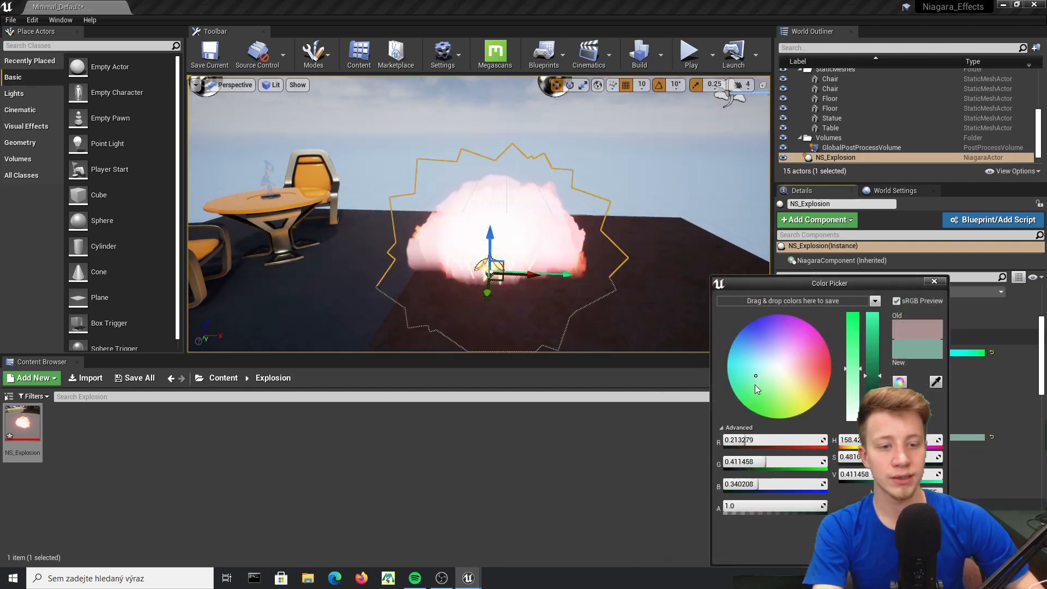
{"action": "left_click", "coordinate": [536, 306]}
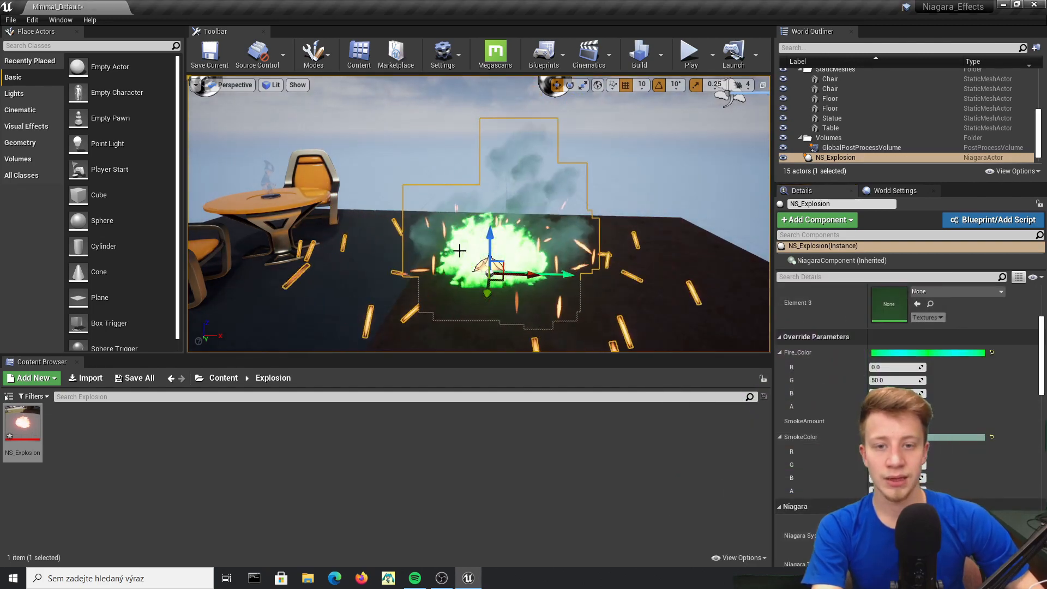
Step: Place a second NS_Explosion effect on the floor beside the recoloured one
{"action": "left_click_drag", "start_coordinate": [21, 425], "coordinate": [703, 240]}
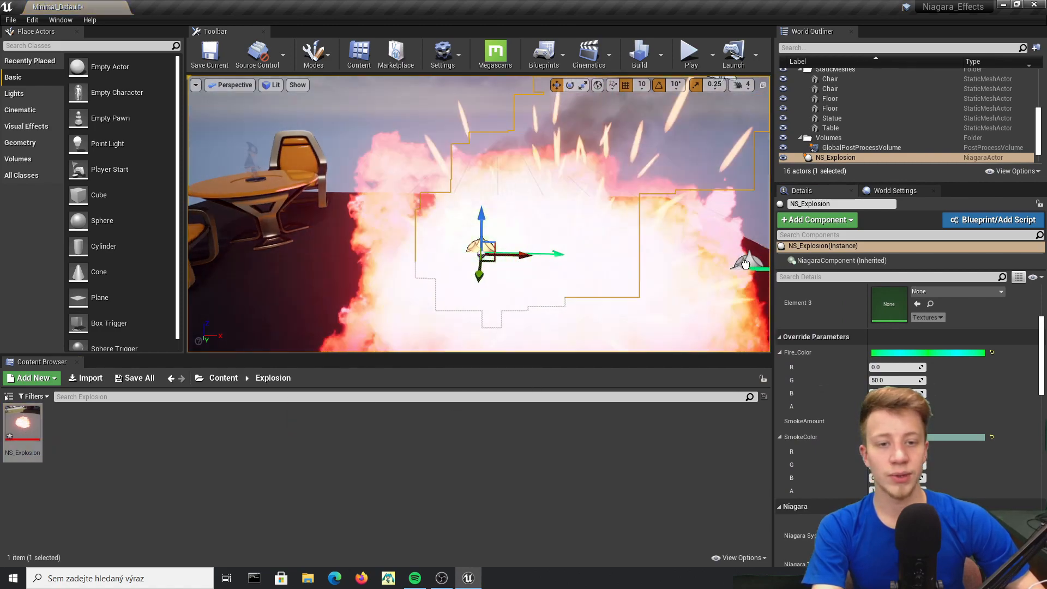
{"action": "right_click_drag", "start_coordinate": [703, 240], "coordinate": [725, 218]}
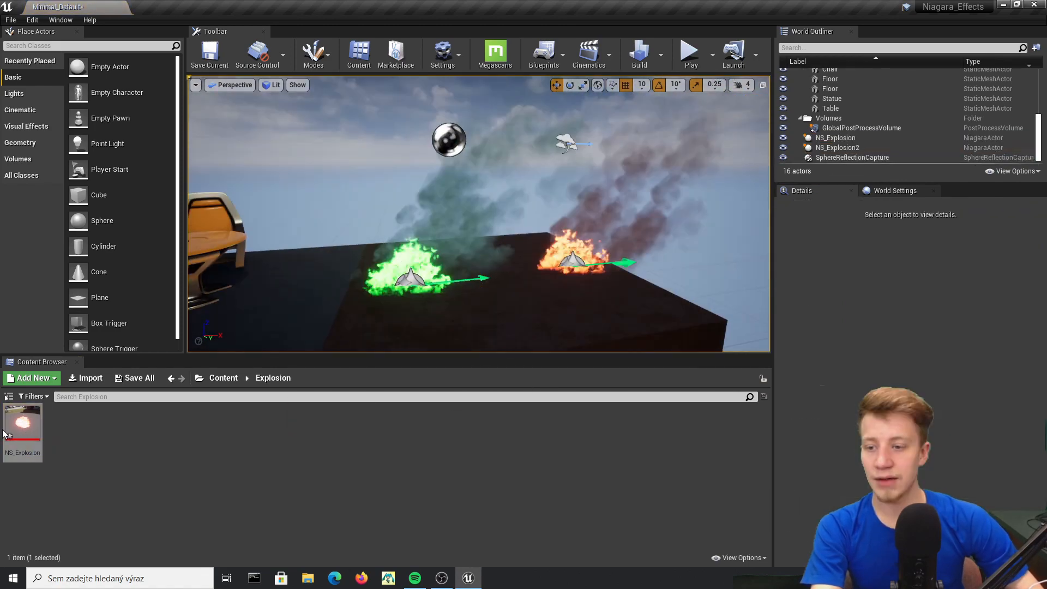
Step: Open the NS_Explosion system and examine its emitters in the system overview
{"action": "double_click", "coordinate": [23, 421]}
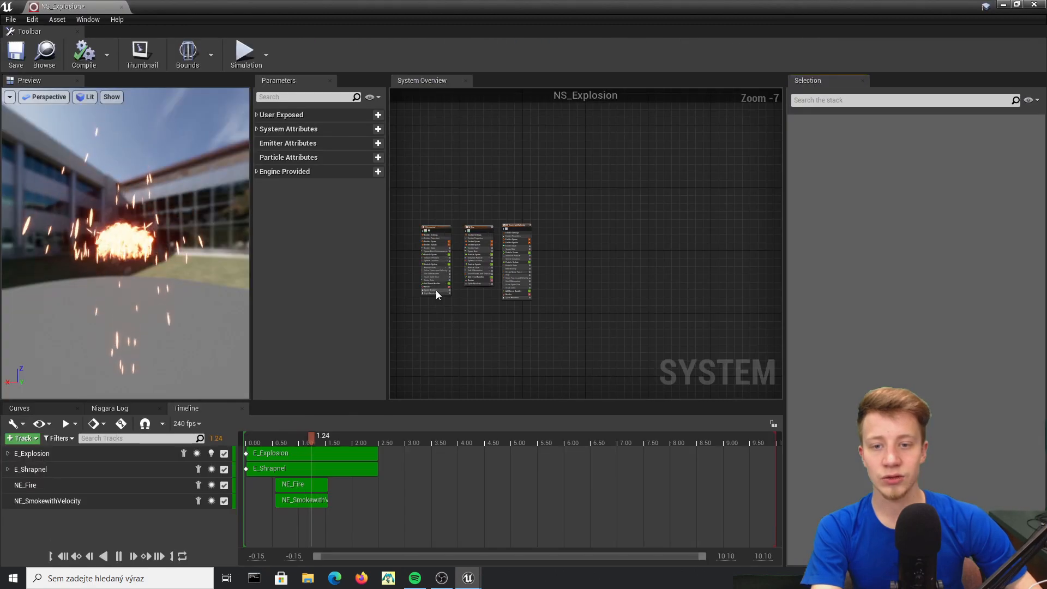
{"action": "right_click", "coordinate": [558, 326]}
{"action": "right_click_drag", "start_coordinate": [559, 326], "coordinate": [585, 331]}
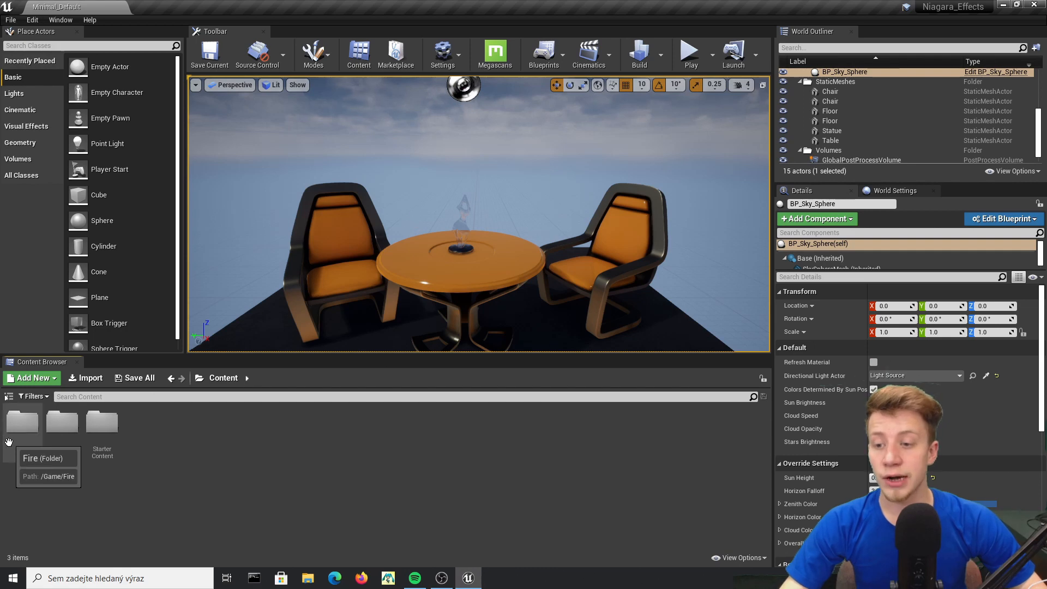
Step: Check the assets in the Fire folder and return to the main Content folder
{"action": "double_click", "coordinate": [19, 420]}
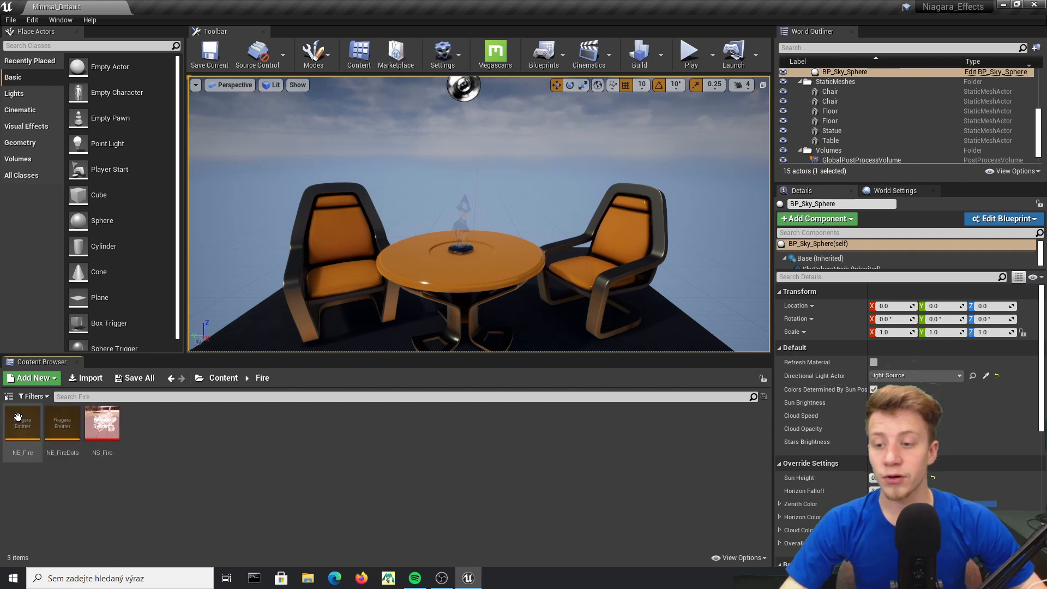
{"action": "left_click", "coordinate": [226, 380]}
{"action": "left_click", "coordinate": [49, 430]}
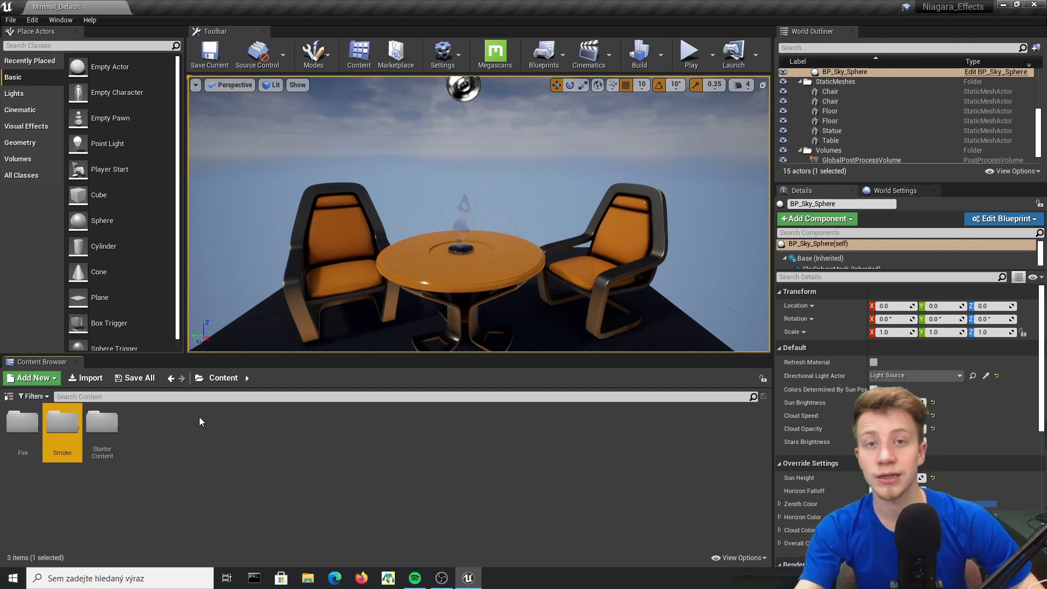
{"action": "left_click", "coordinate": [1, 435]}
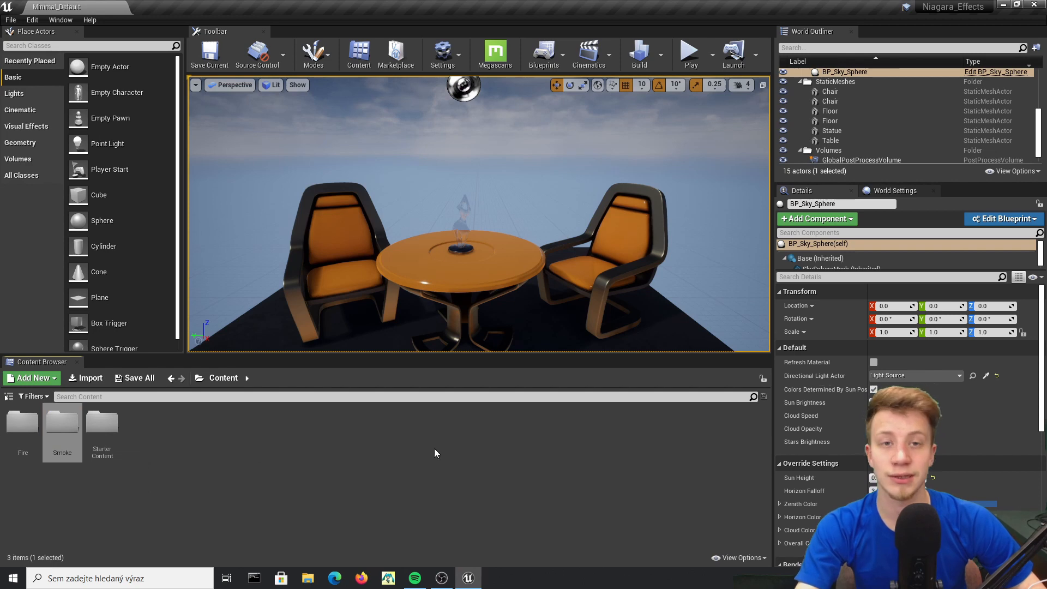
{"action": "left_click", "coordinate": [385, 405]}
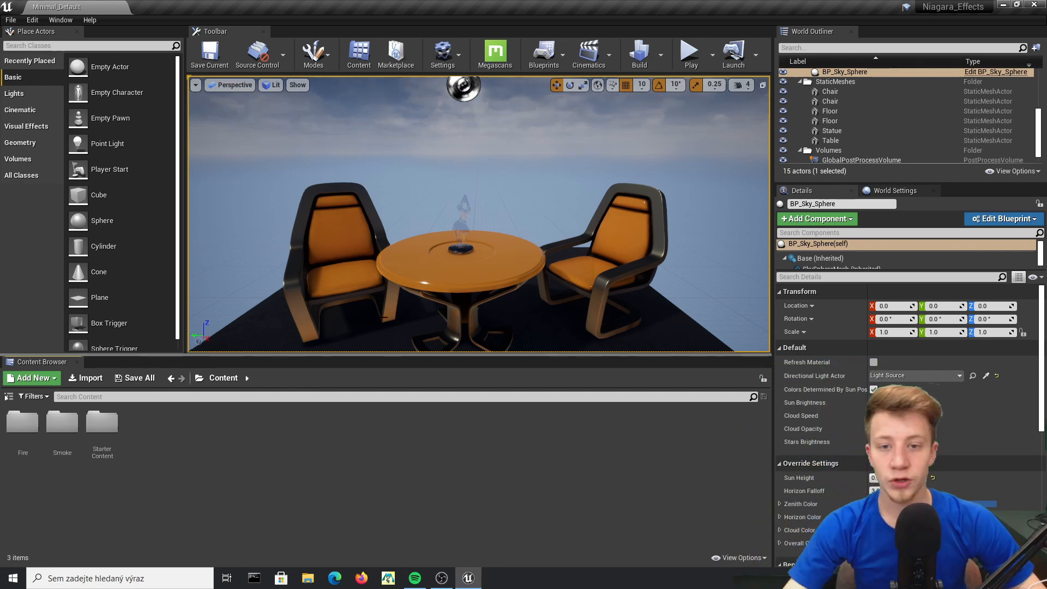
Step: Create a new folder named Explosion in the Content folder and open it
{"action": "right_click", "coordinate": [191, 427]}
{"action": "left_click", "coordinate": [237, 60]}
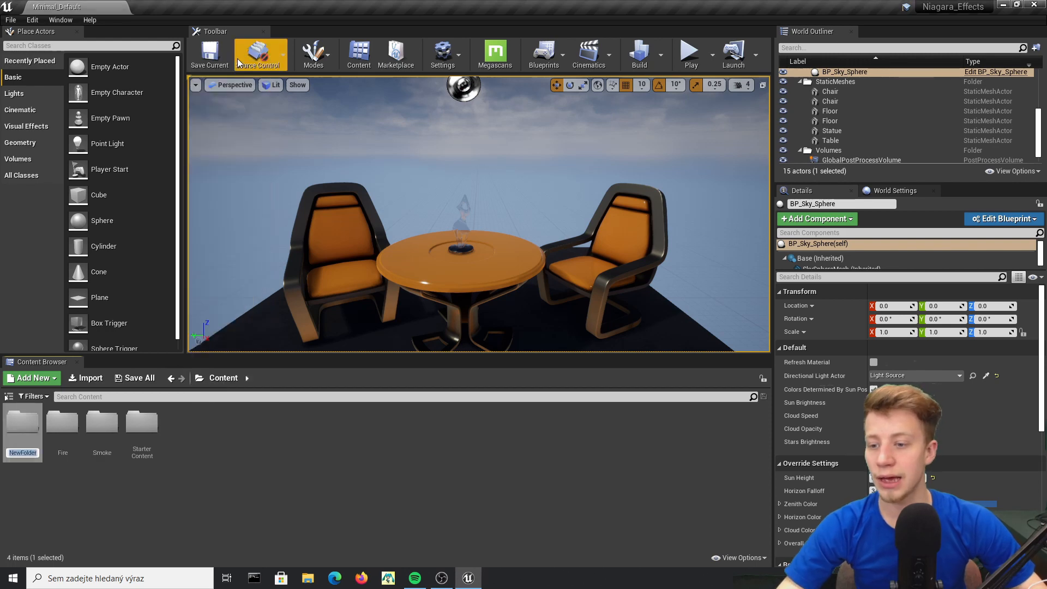
{"action": "type", "text": "Explosion"}
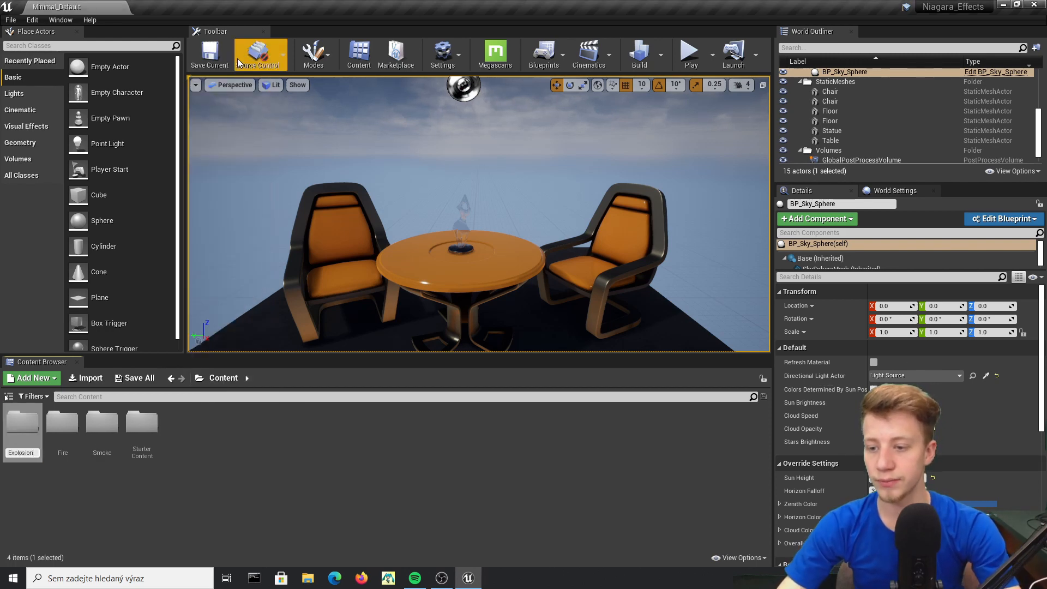
{"action": "key", "text": "Return"}
{"action": "key", "text": "Return"}
Step: Create a Niagara System named NS_Explosion from the Directional Burst emitter template
{"action": "right_click", "coordinate": [271, 439]}
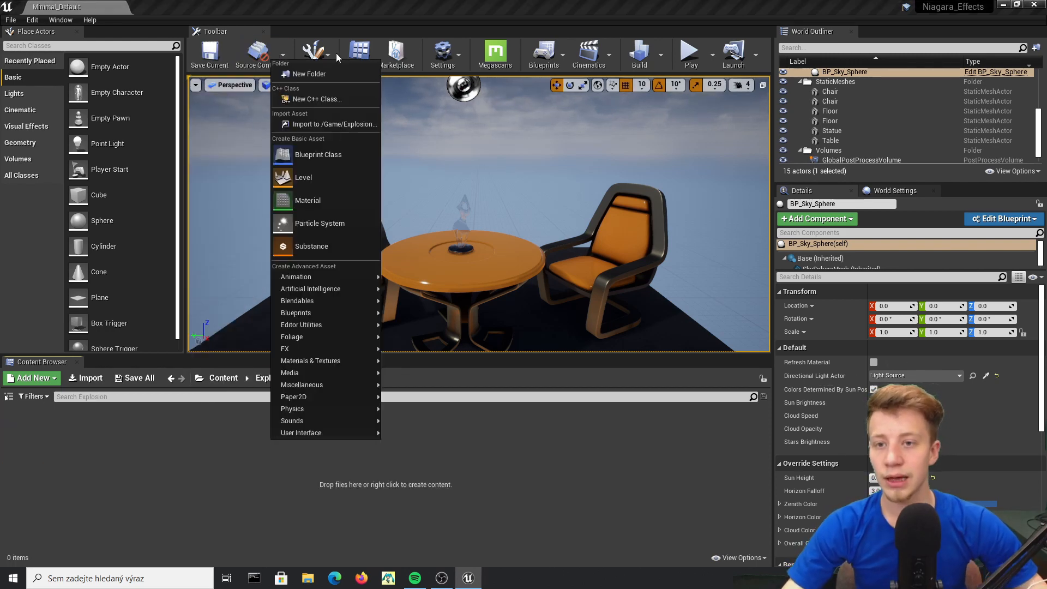
{"action": "mouse_move", "coordinate": [315, 304]}
{"action": "mouse_move", "coordinate": [329, 345]}
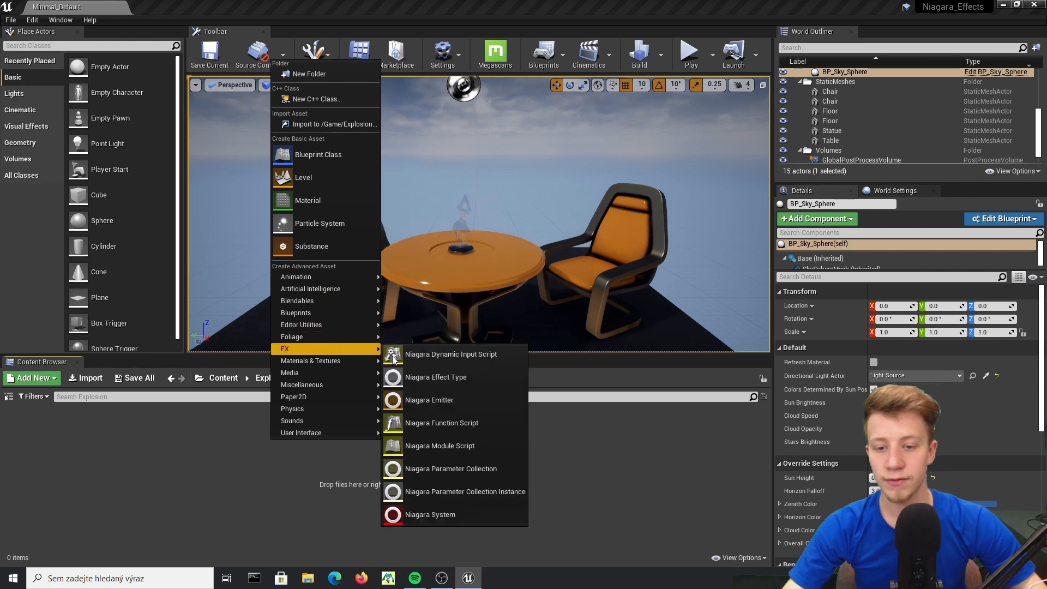
{"action": "left_click", "coordinate": [451, 514]}
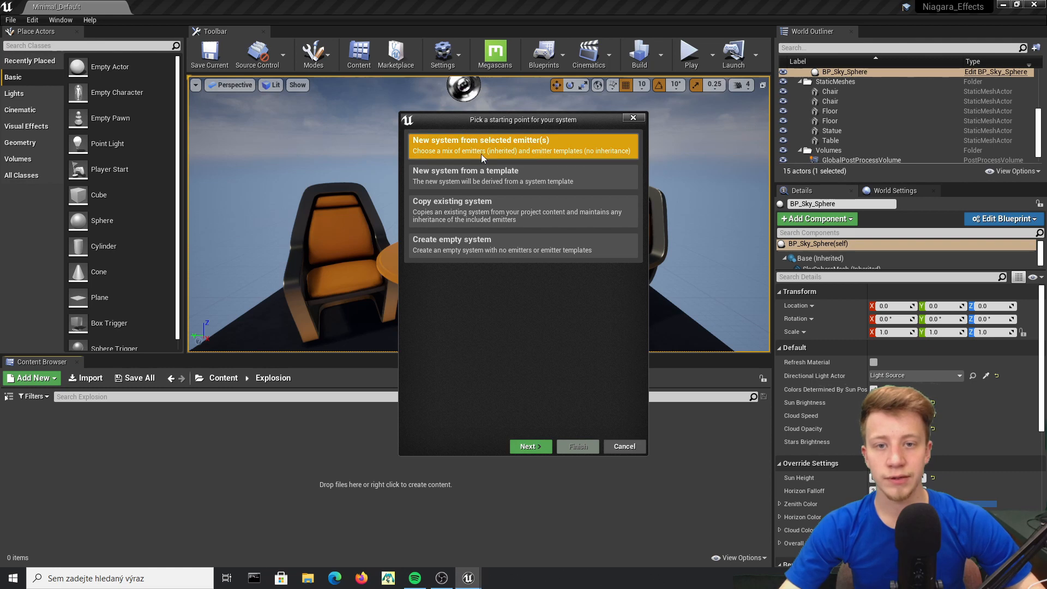
{"action": "left_click", "coordinate": [524, 444]}
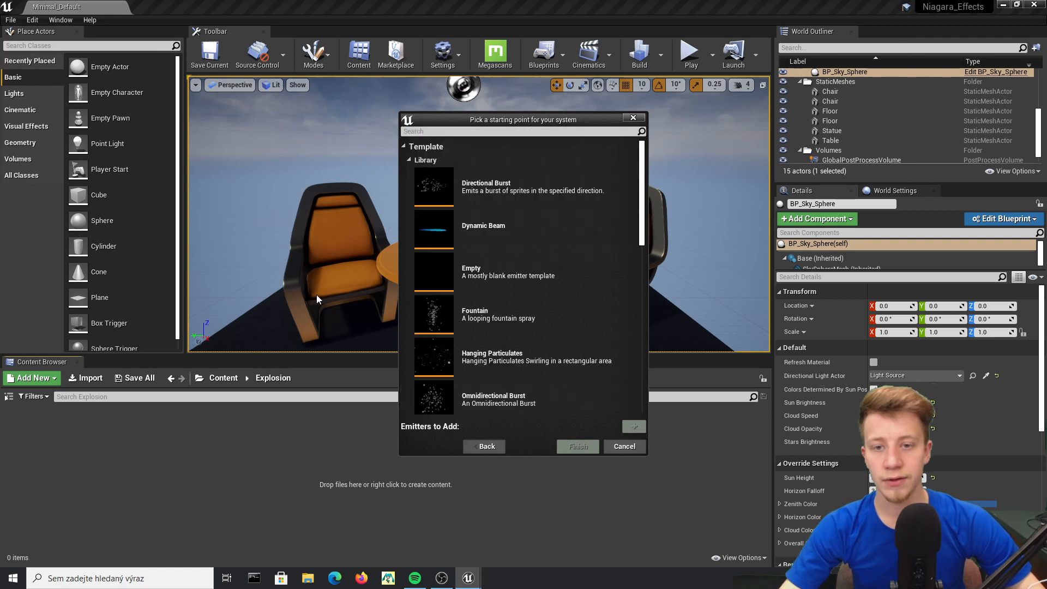
{"action": "left_click", "coordinate": [456, 186]}
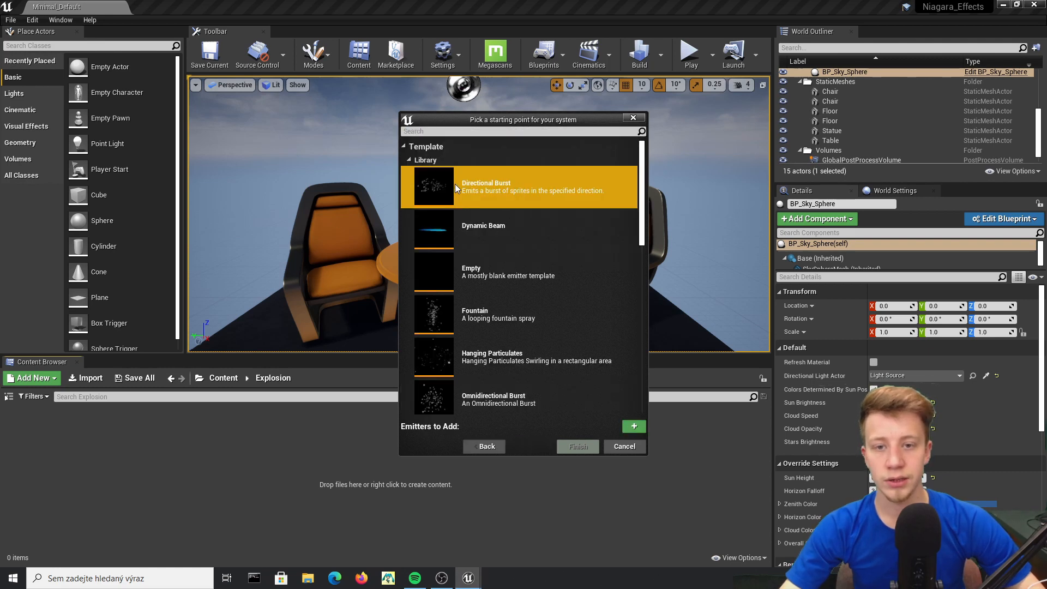
{"action": "left_click", "coordinate": [635, 426]}
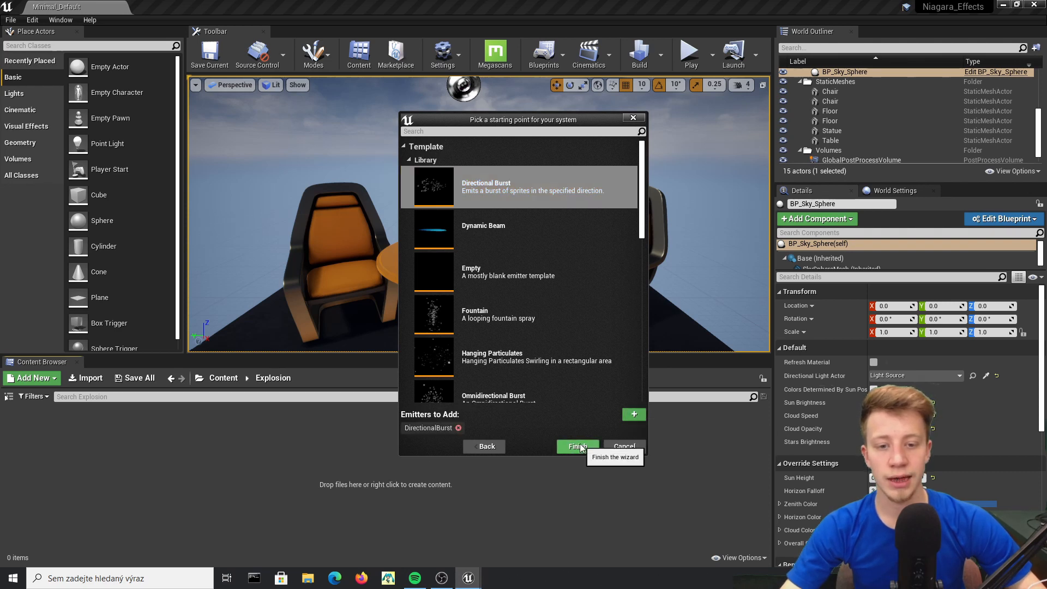
{"action": "left_click", "coordinate": [578, 447]}
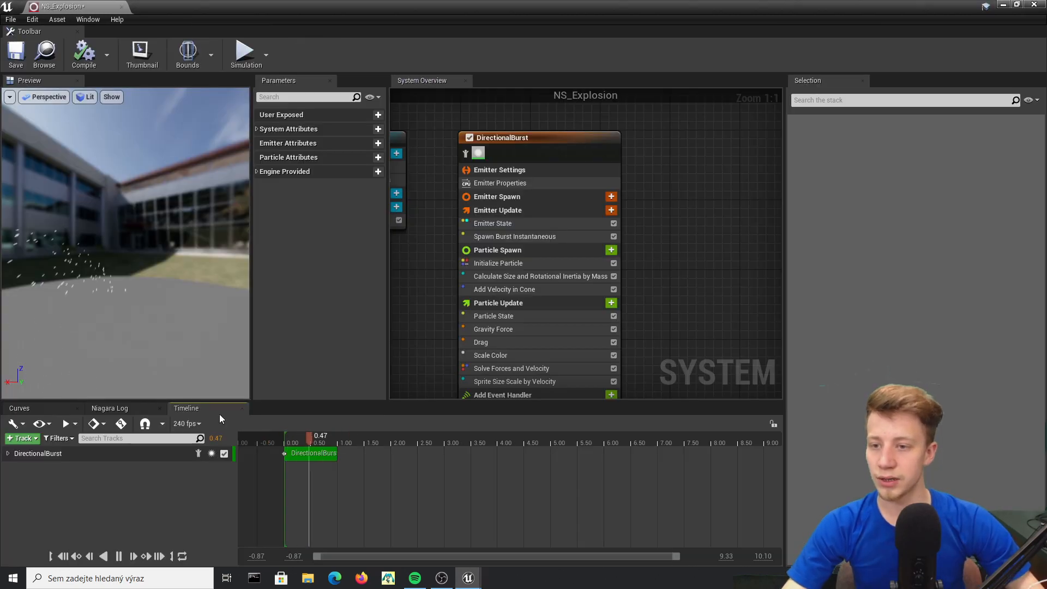
Step: Set the Z gravity of the DirectionalBurst emitter's Gravity Force module to -300
{"action": "left_click", "coordinate": [588, 139]}
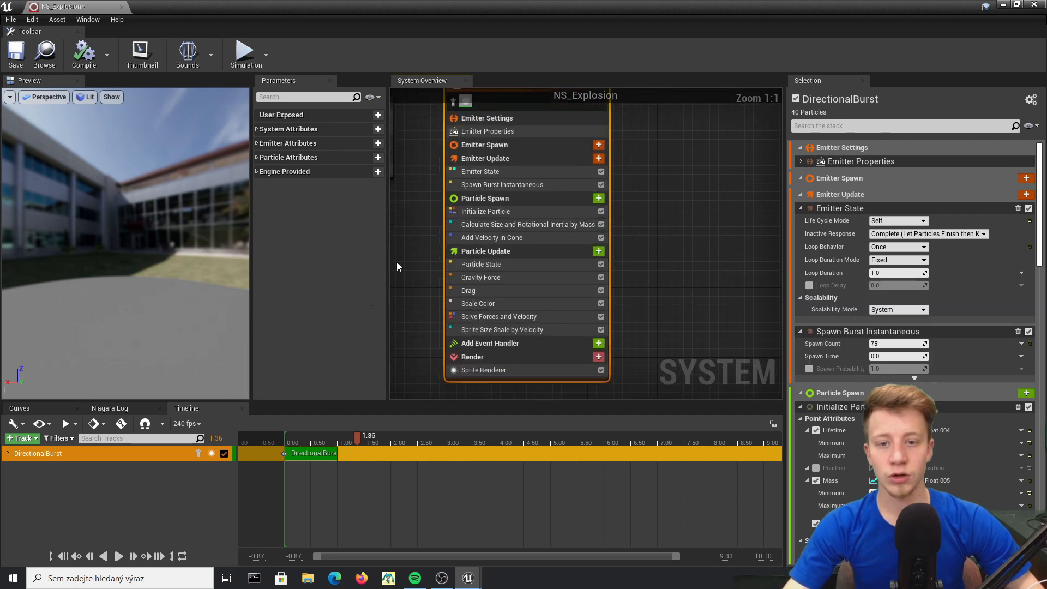
{"action": "scroll", "coordinate": [501, 265], "scroll_direction": "down", "scroll_amount": 1}
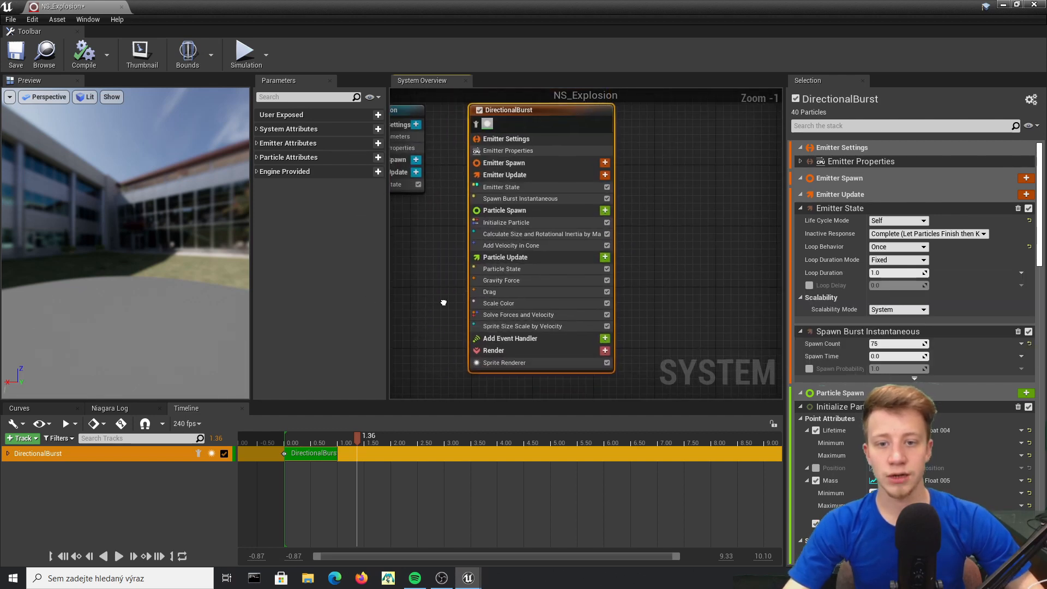
{"action": "left_click", "coordinate": [524, 301]}
{"action": "left_click", "coordinate": [532, 290]}
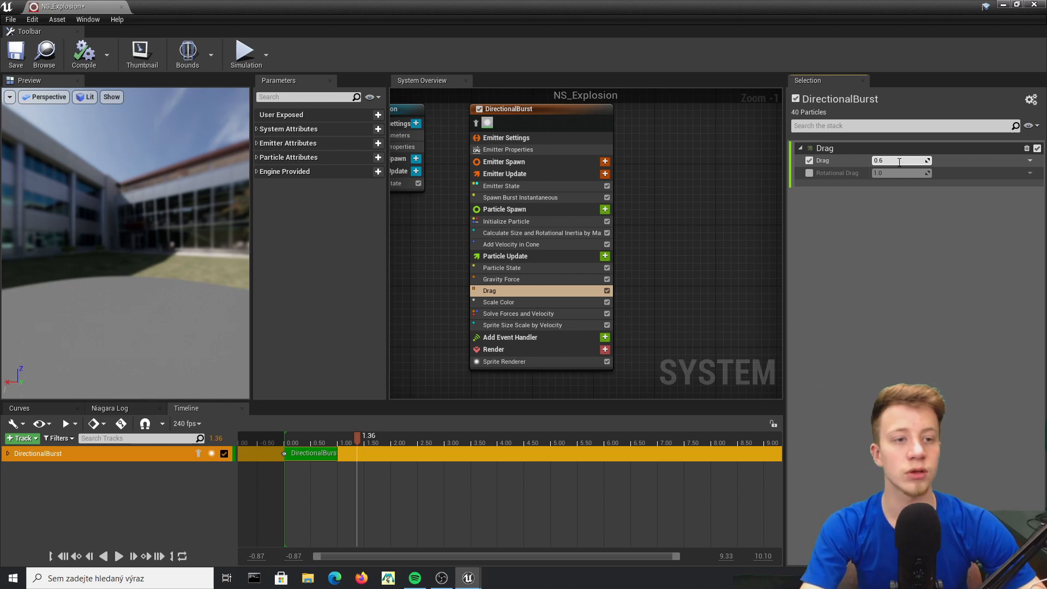
{"action": "left_click", "coordinate": [523, 279]}
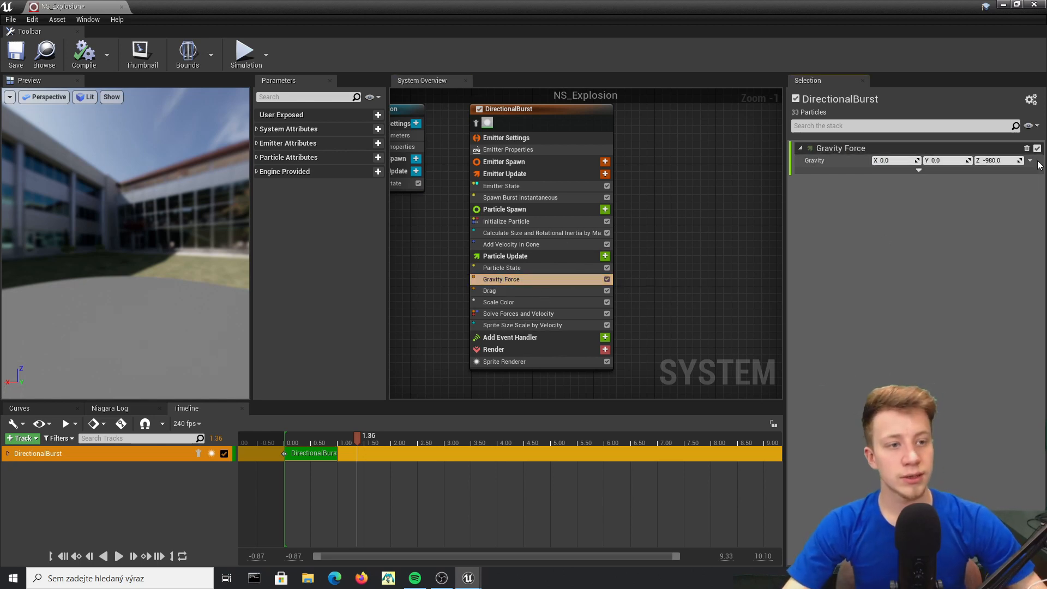
{"action": "left_click", "coordinate": [992, 160]}
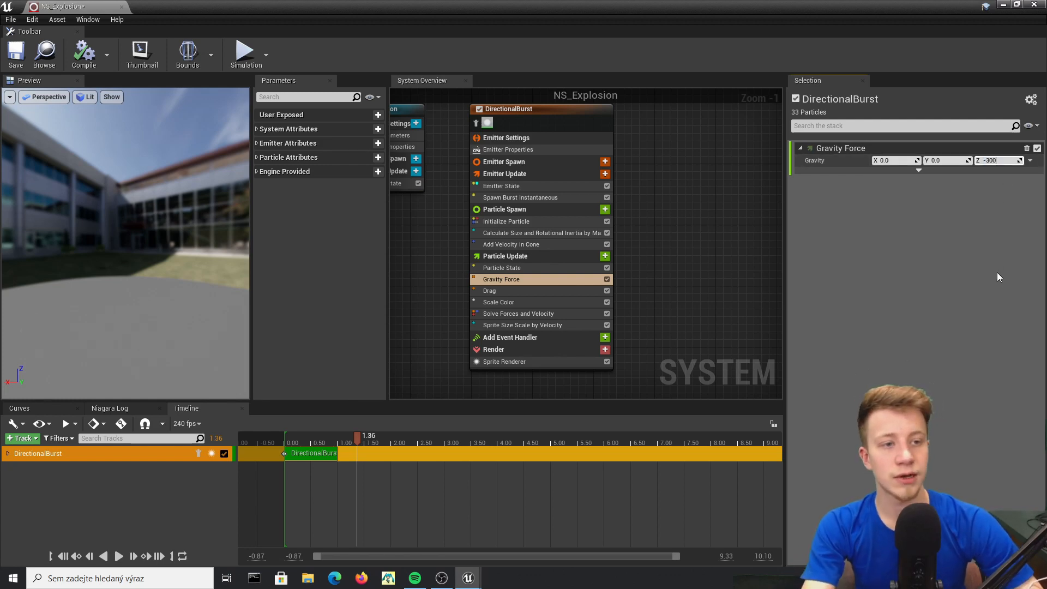
Step: Review the emitter's Scale Color and Add Velocity in Cone module settings
{"action": "left_click", "coordinate": [499, 302]}
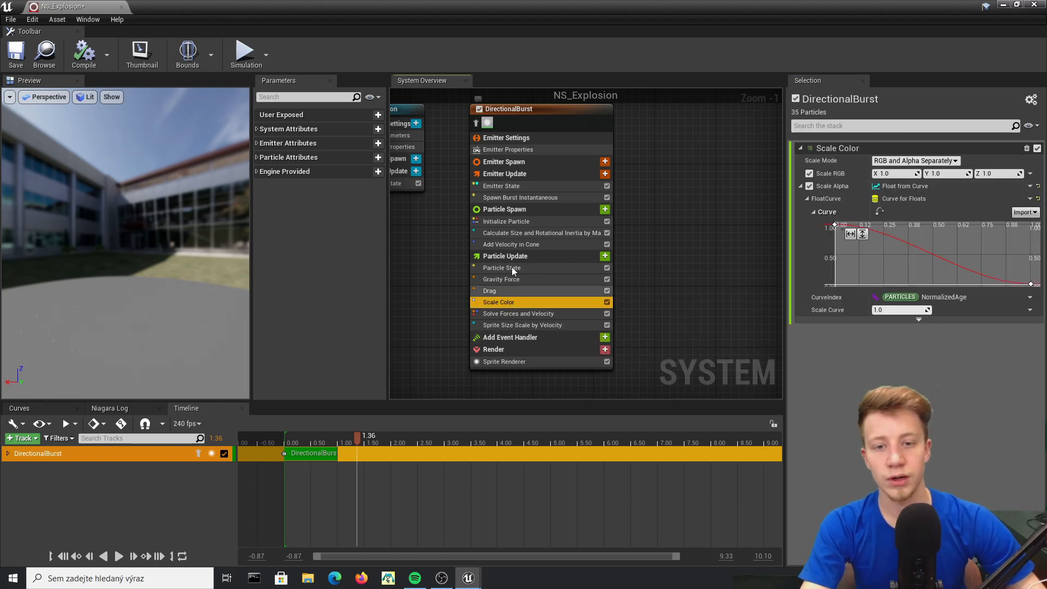
{"action": "left_click", "coordinate": [511, 245]}
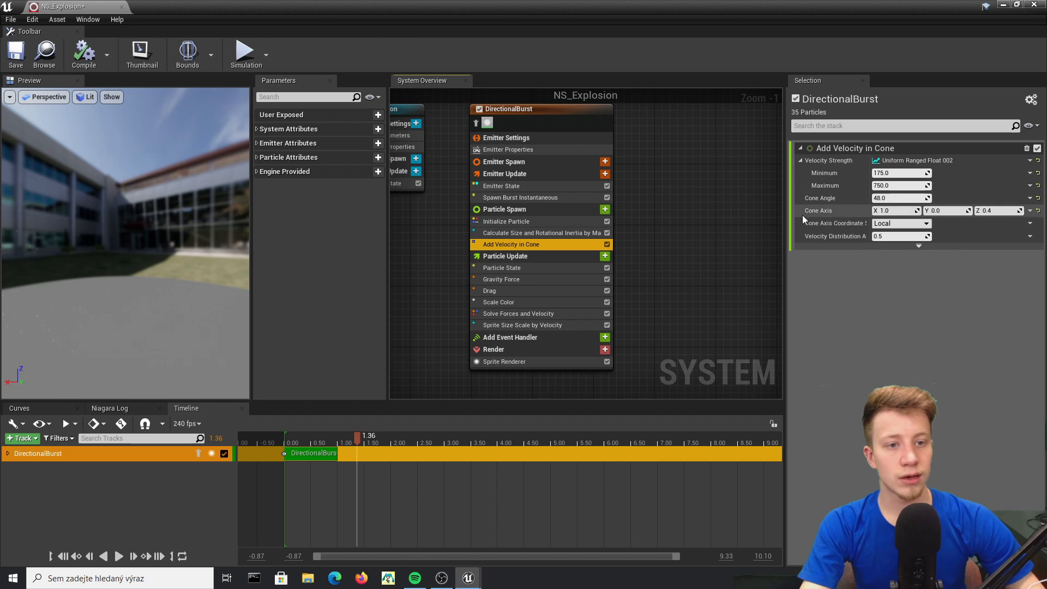
{"action": "left_click", "coordinate": [900, 210]}
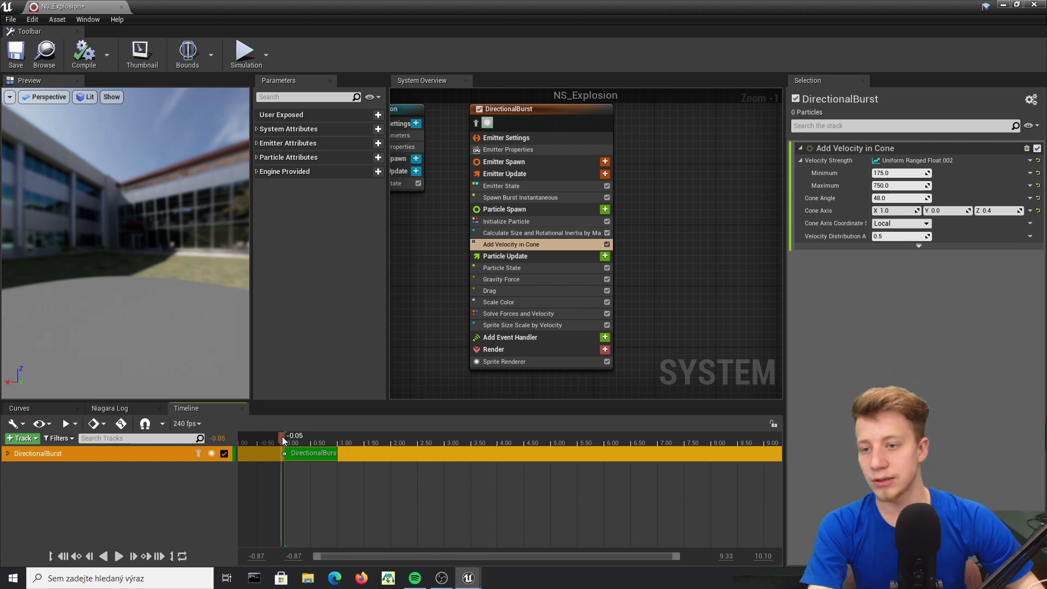
Step: Return to the level and place the NS_Explosion system on the empty floor area away from the table
{"action": "left_click_drag", "start_coordinate": [485, 7], "coordinate": [564, 497]}
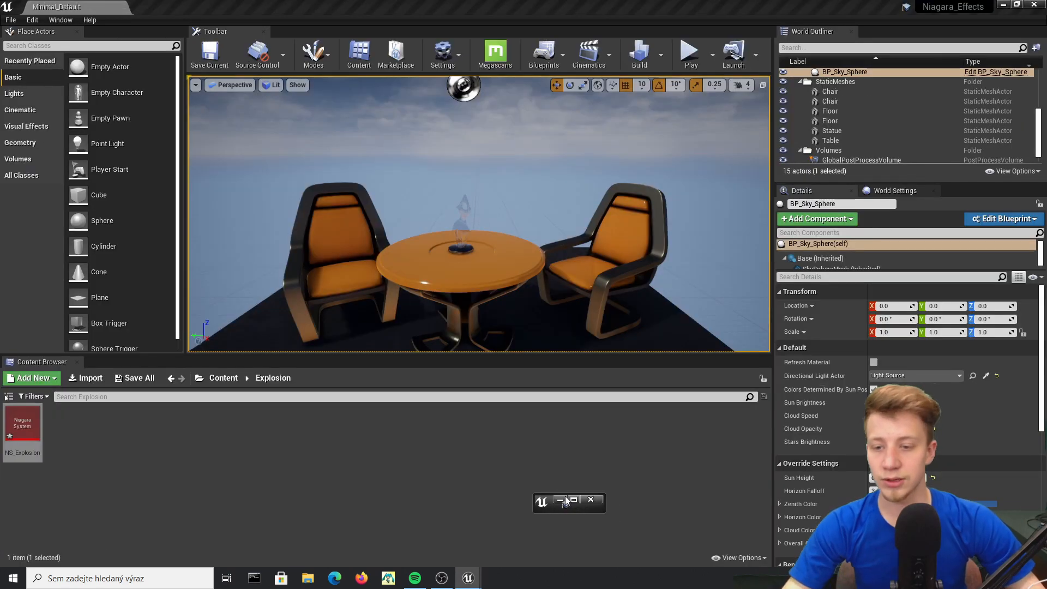
{"action": "right_click_drag", "start_coordinate": [480, 273], "coordinate": [627, 273]}
{"action": "key", "text": "f"}
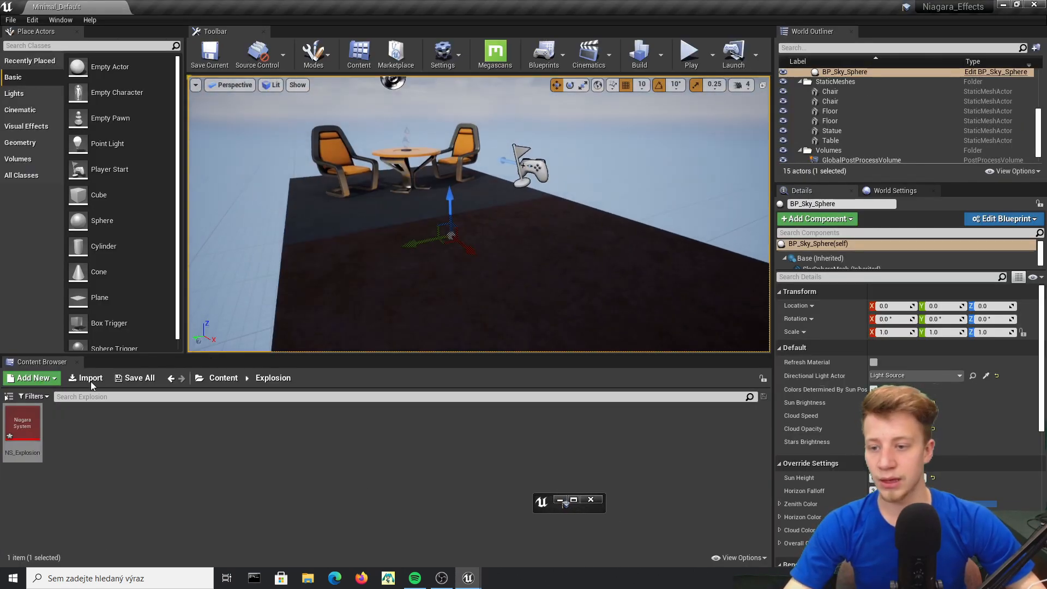
{"action": "left_click_drag", "start_coordinate": [22, 428], "coordinate": [600, 261]}
{"action": "right_click_drag", "start_coordinate": [601, 261], "coordinate": [703, 242]}
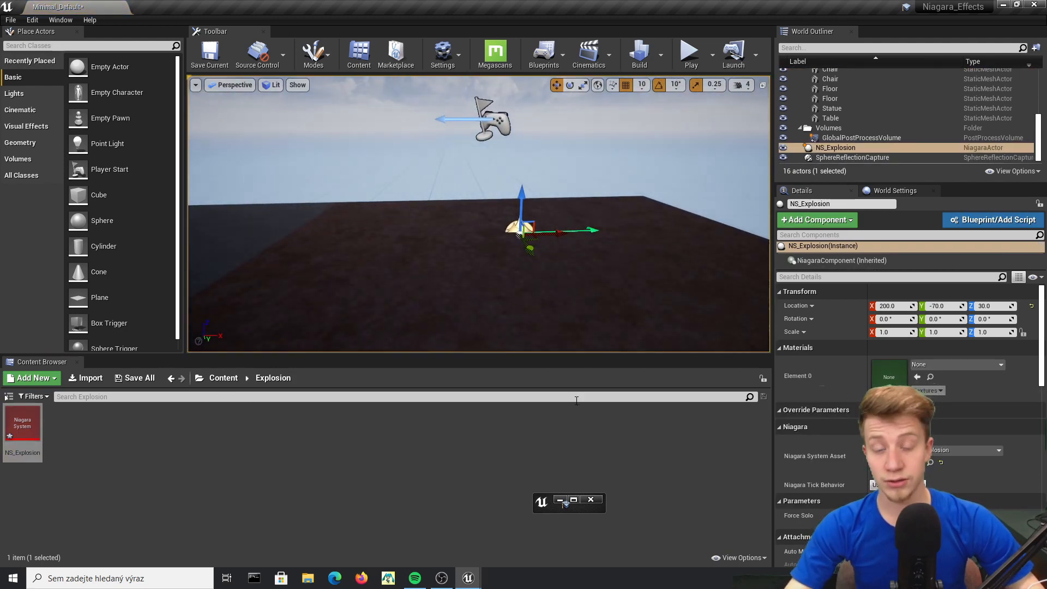
Step: Set the X cone axis of Add Velocity in Cone to 0, save the system and rewind the timeline to preview it
{"action": "left_click", "coordinate": [573, 499]}
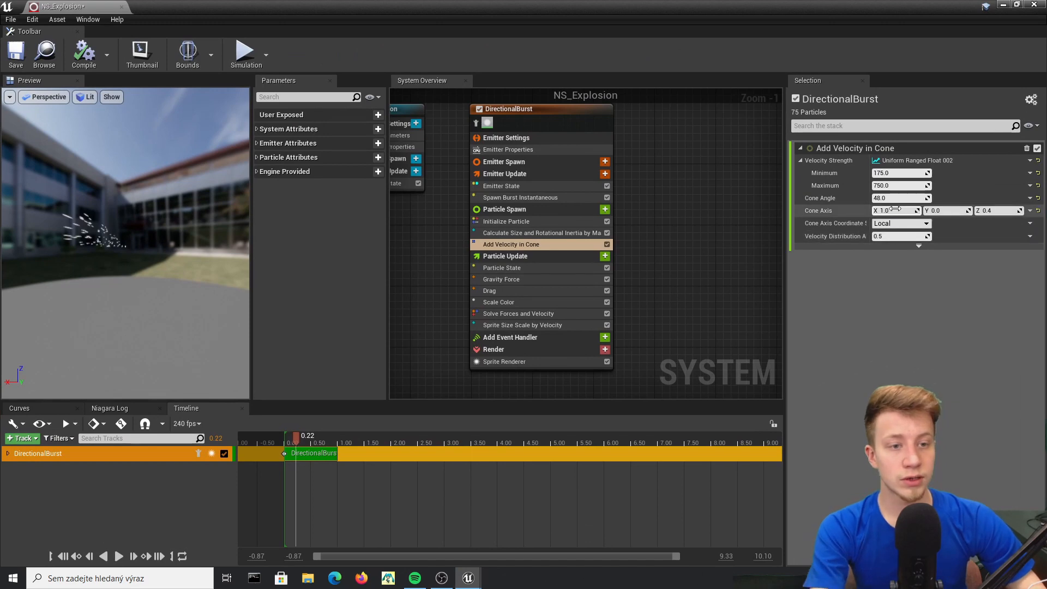
{"action": "left_click", "coordinate": [897, 209]}
{"action": "type", "text": "0"}
{"action": "key", "text": "Return"}
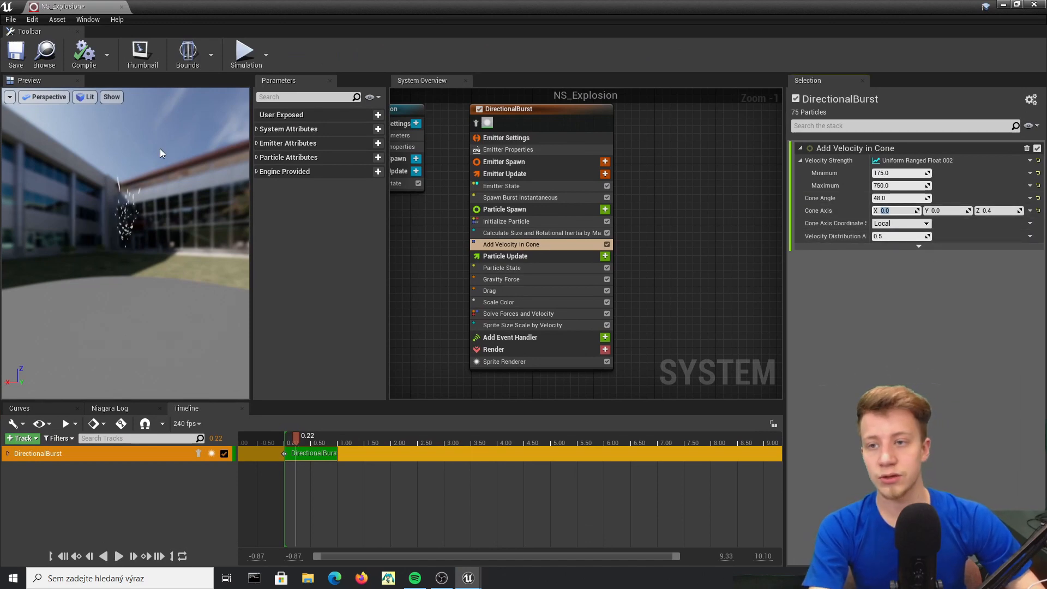
{"action": "left_click", "coordinate": [15, 53]}
{"action": "left_click", "coordinate": [281, 446]}
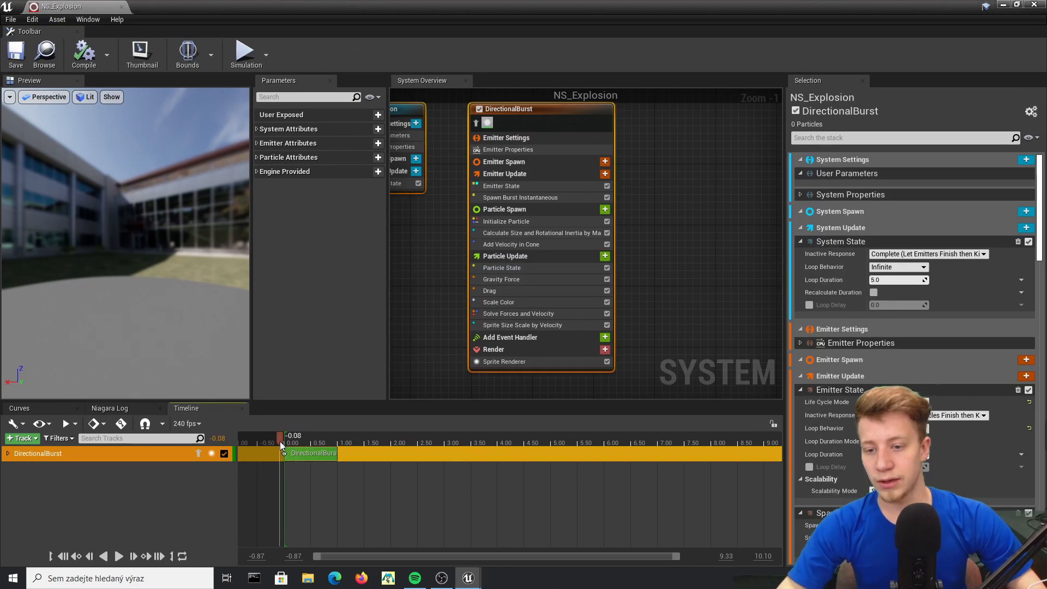
Step: Set the Z cone axis of the DirectionalBurst emitter's Add Velocity in Cone module to 1 and compile the system
{"action": "left_click", "coordinate": [544, 366]}
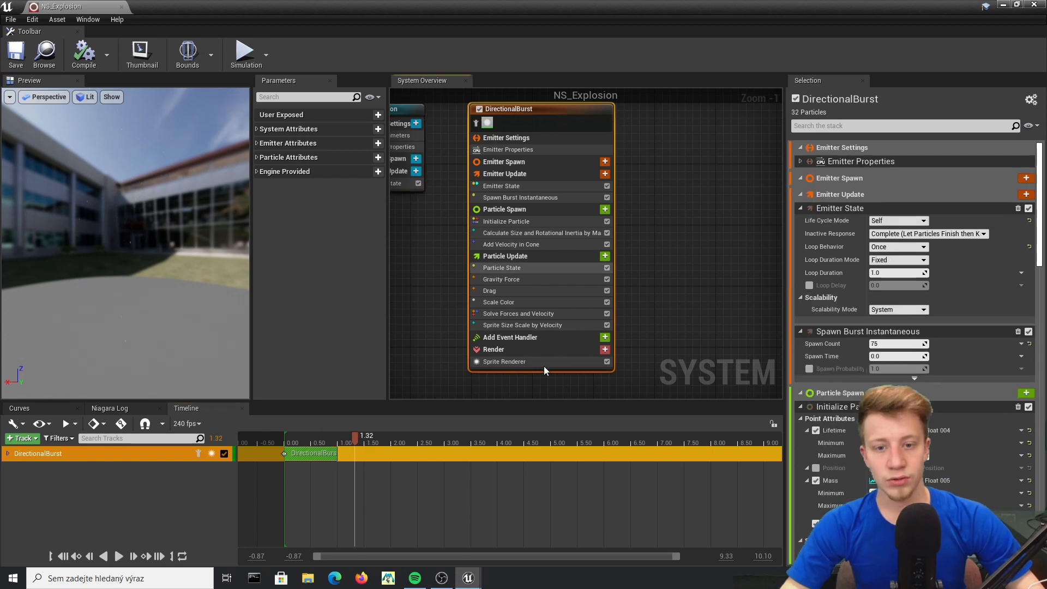
{"action": "left_click", "coordinate": [538, 233]}
{"action": "left_click", "coordinate": [534, 245]}
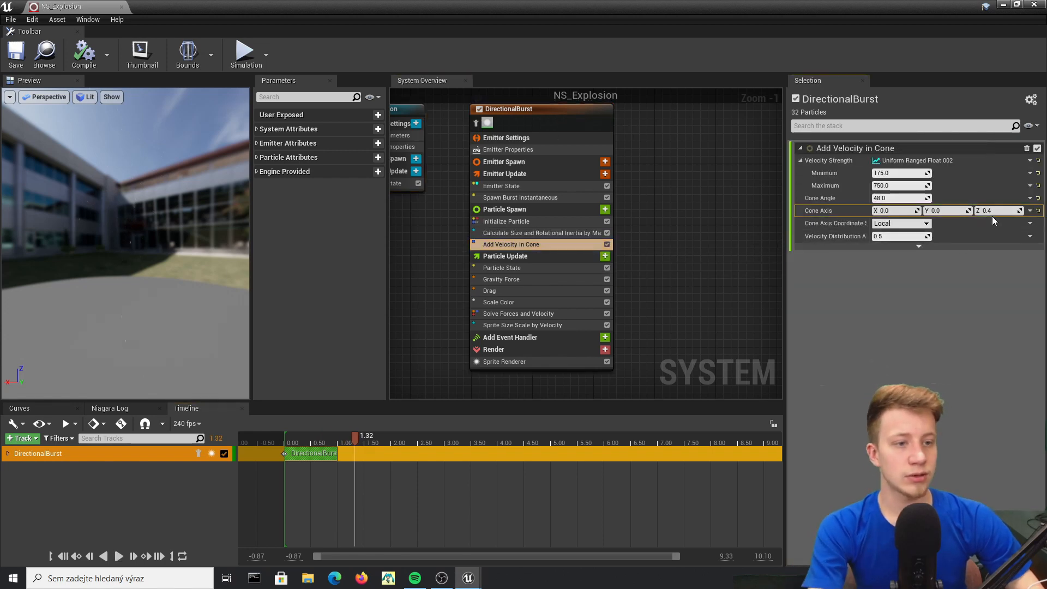
{"action": "type", "text": "1"}
{"action": "left_click", "coordinate": [84, 54]}
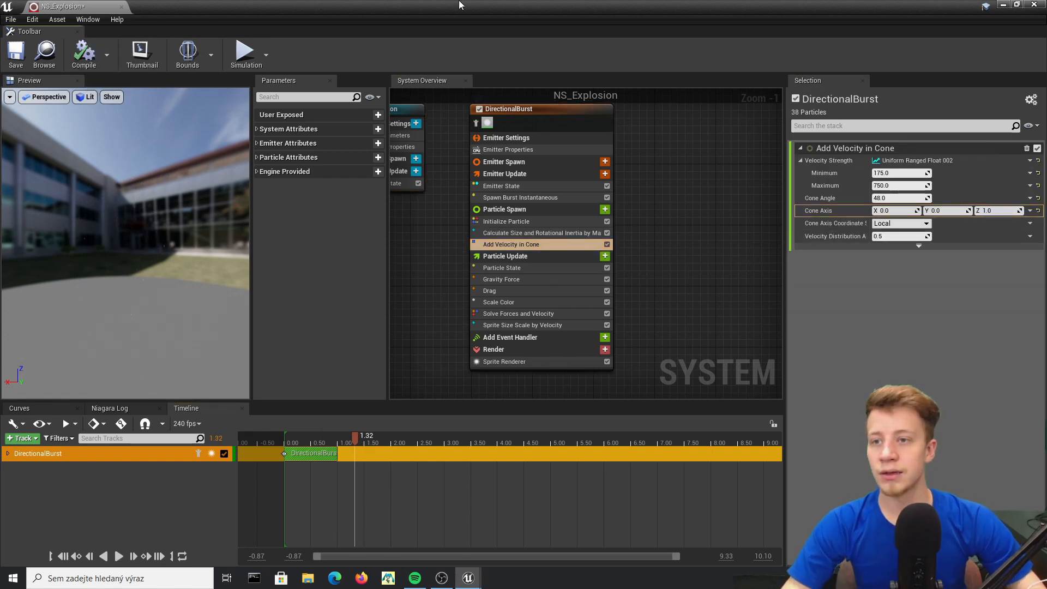
Step: Return to the level and turn on Force Solo for the NS_Explosion actor to replay the upward burst
{"action": "double_click", "coordinate": [460, 5]}
{"action": "right_click_drag", "start_coordinate": [527, 322], "coordinate": [339, 316]}
{"action": "key", "text": "d"}
{"action": "scroll", "coordinate": [830, 430], "scroll_direction": "down", "scroll_amount": 5}
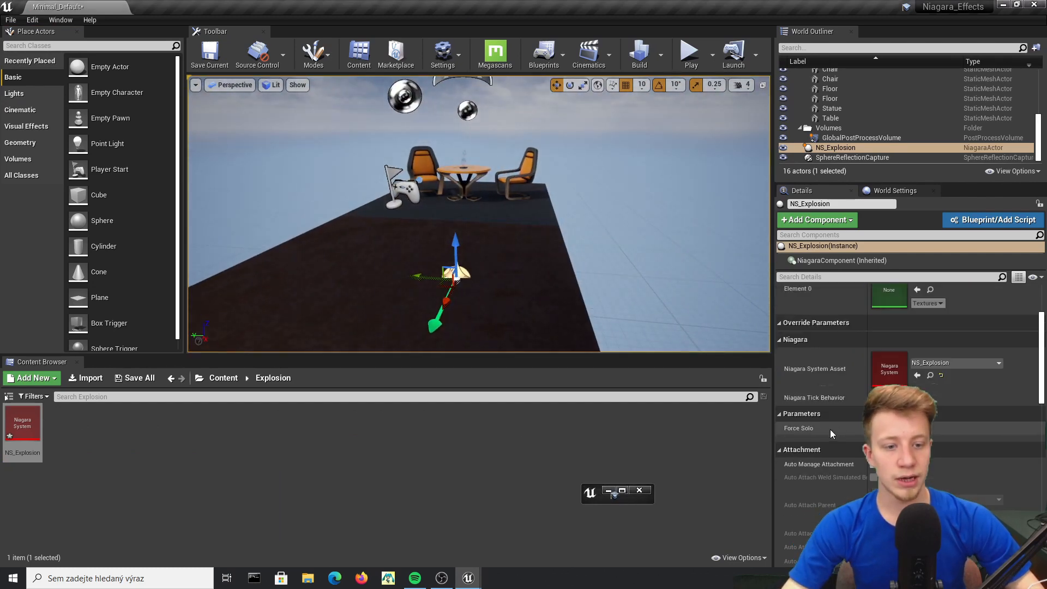
{"action": "scroll", "coordinate": [799, 289], "scroll_direction": "down", "scroll_amount": 5}
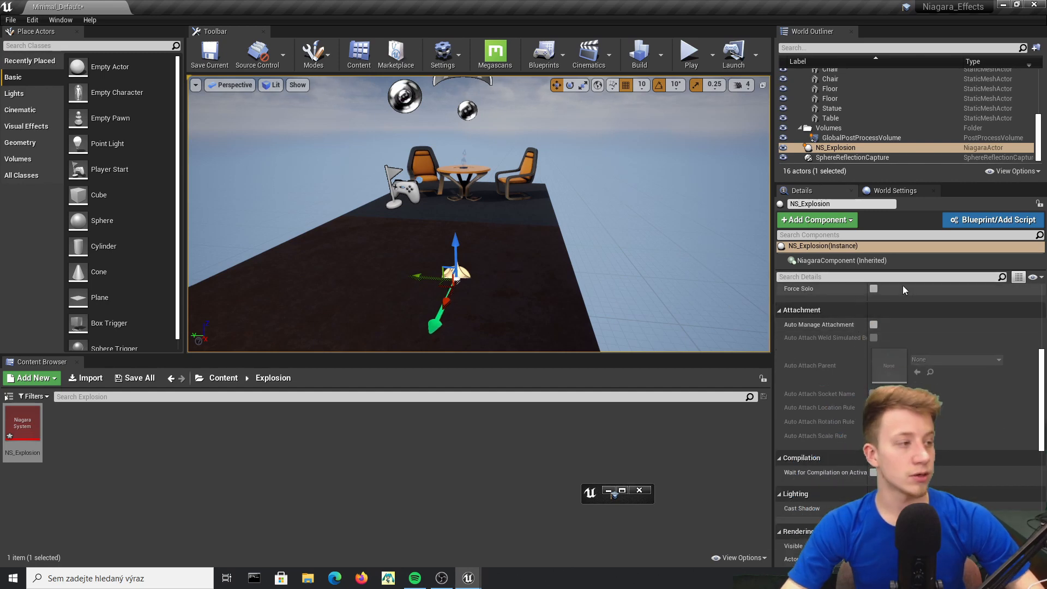
{"action": "left_click", "coordinate": [874, 289]}
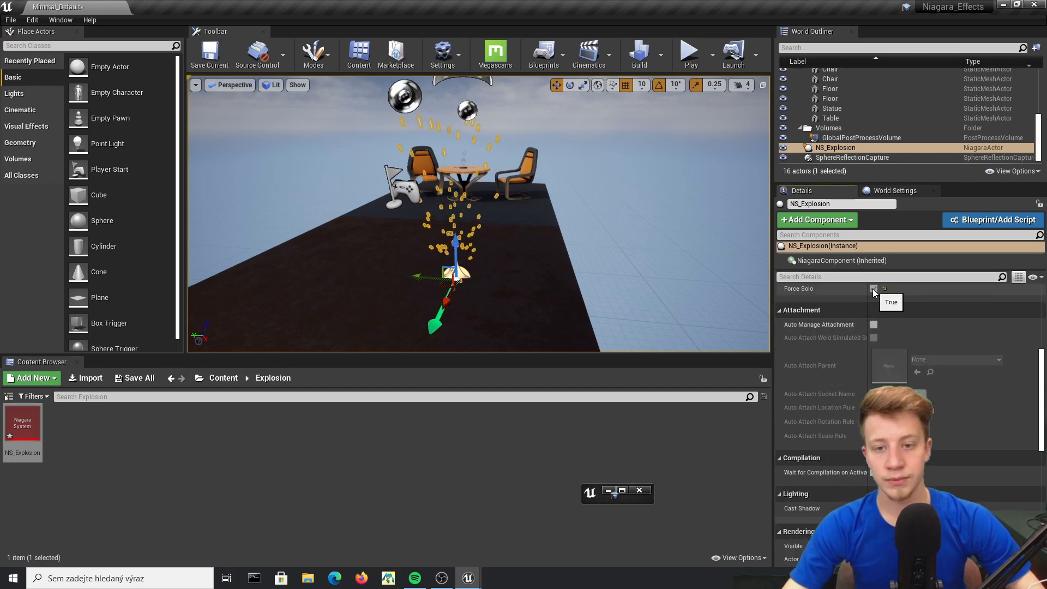
{"action": "right_click_drag", "start_coordinate": [482, 219], "coordinate": [611, 248]}
{"action": "key", "text": "Escape"}
Step: In Add Velocity in Cone, set the velocity strength to minimum 200 and maximum 300, and the cone angle to 60
{"action": "left_click", "coordinate": [629, 488]}
{"action": "left_click", "coordinate": [621, 492]}
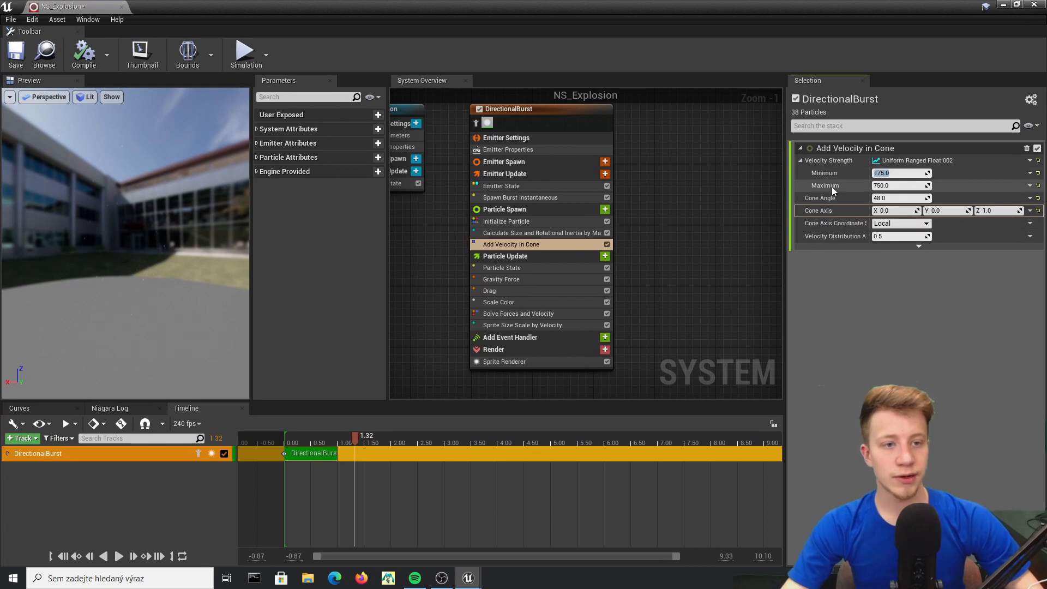
{"action": "type", "text": "2"}
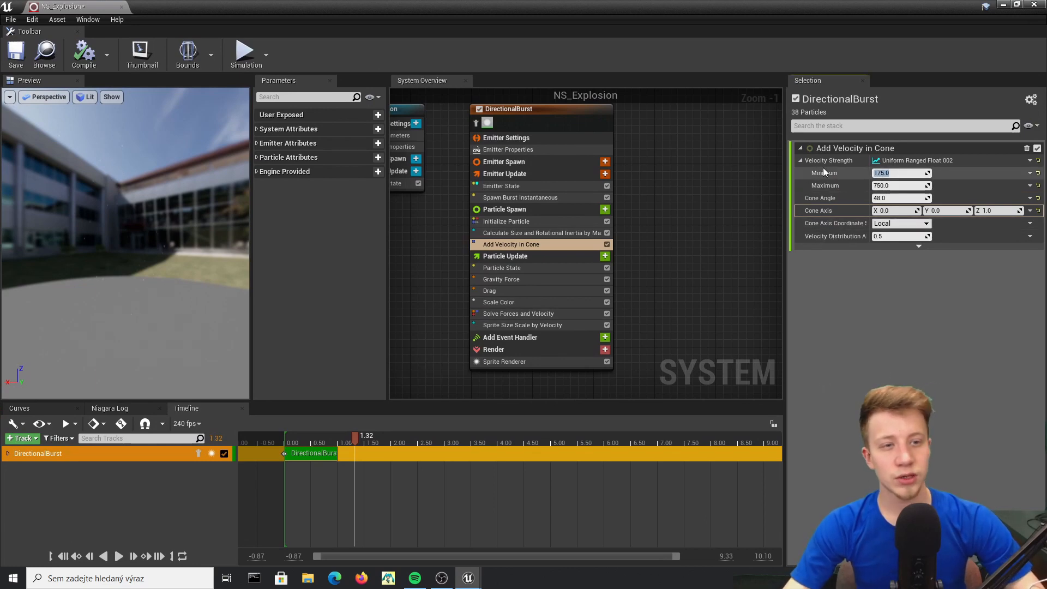
{"action": "type", "text": "00"}
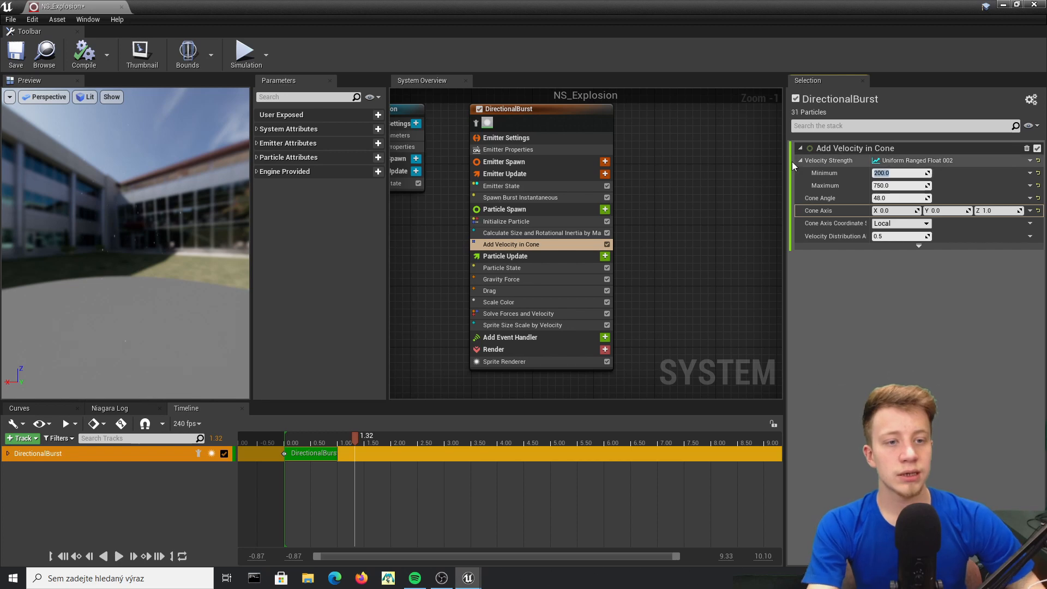
{"action": "key", "text": "Tab"}
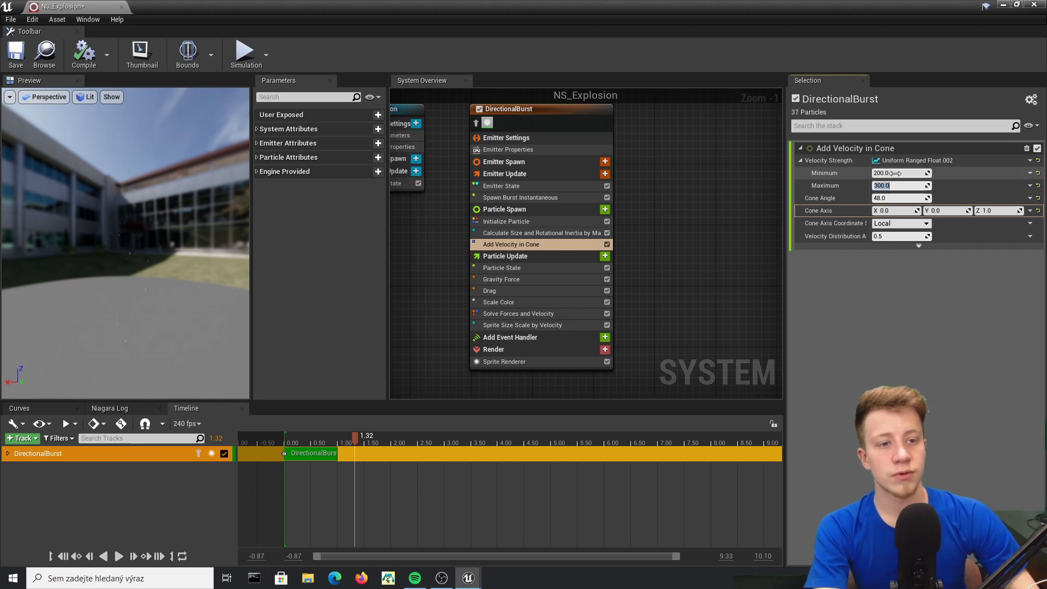
{"action": "scroll", "coordinate": [593, 187], "scroll_direction": "down", "scroll_amount": 2}
{"action": "right_click_drag", "start_coordinate": [700, 258], "coordinate": [744, 286]}
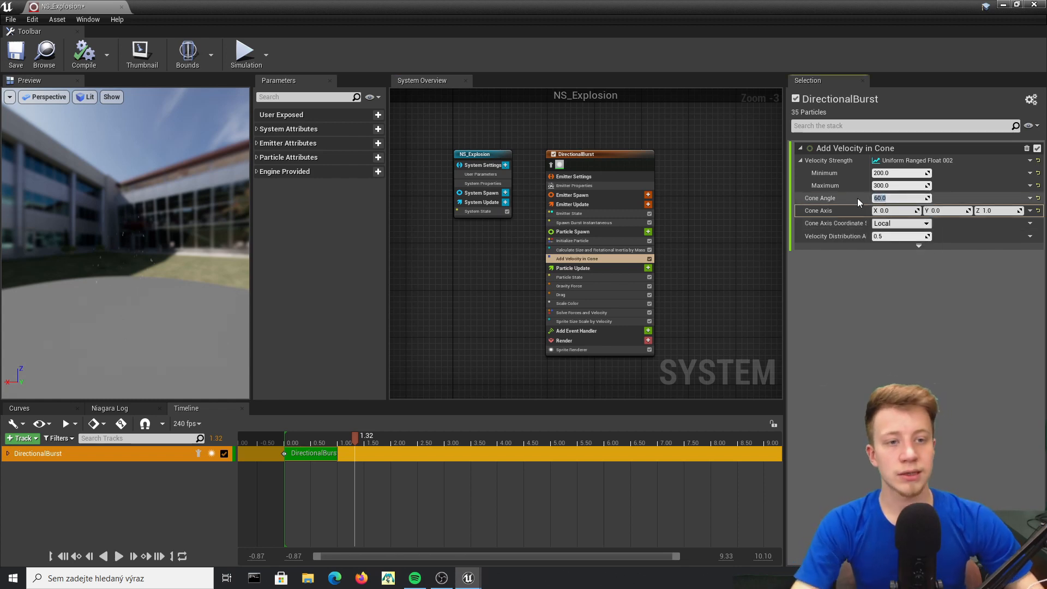
Step: Replay the widened burst in the level by toggling Force Solo on the NS_Explosion actor
{"action": "left_click_drag", "start_coordinate": [192, 5], "coordinate": [388, 364]}
{"action": "right_click_drag", "start_coordinate": [522, 218], "coordinate": [349, 213]}
{"action": "left_click", "coordinate": [496, 227]}
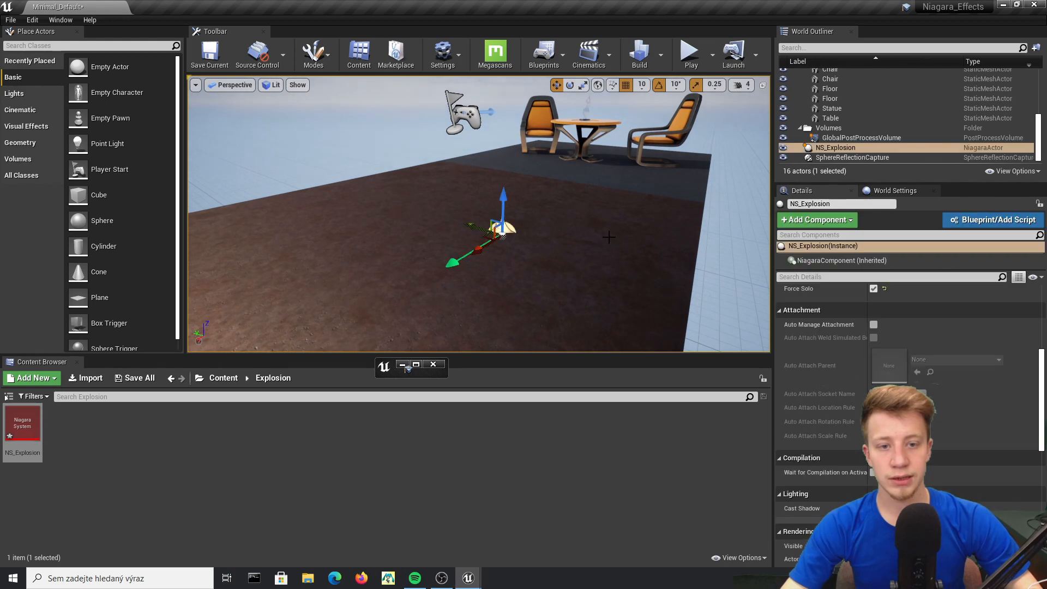
{"action": "left_click", "coordinate": [873, 289]}
Step: Raise the Add Velocity in Cone velocity strength to minimum 300 and maximum 600
{"action": "left_click", "coordinate": [416, 364]}
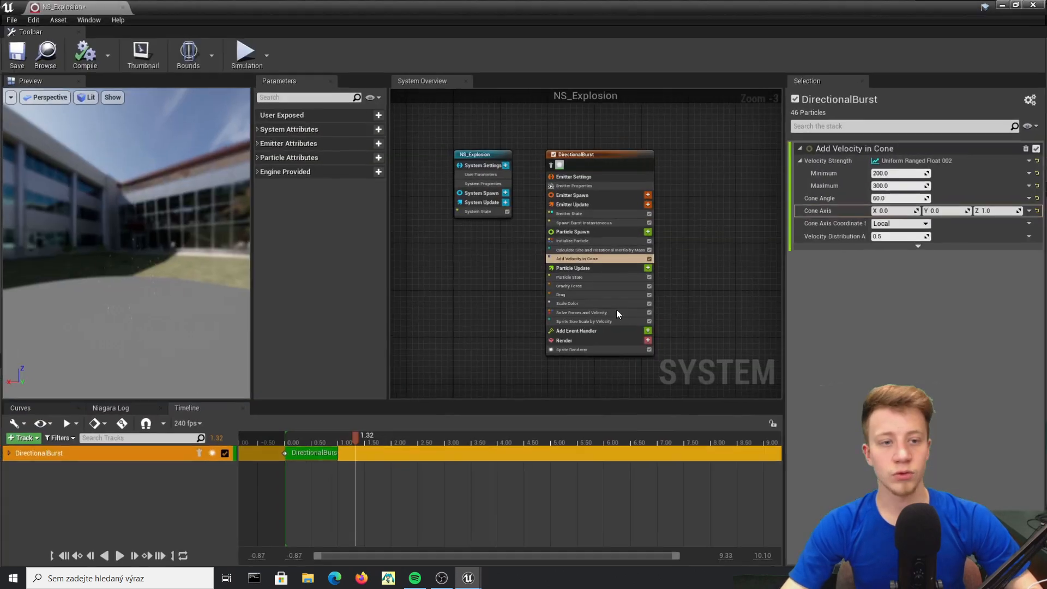
{"action": "left_click", "coordinate": [905, 173]}
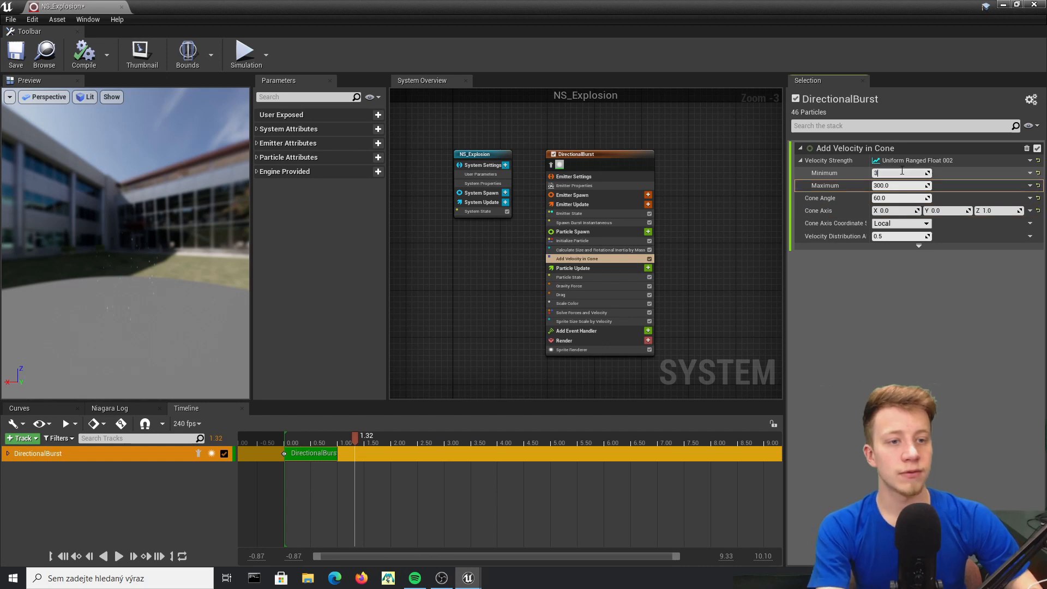
{"action": "left_click", "coordinate": [902, 185]}
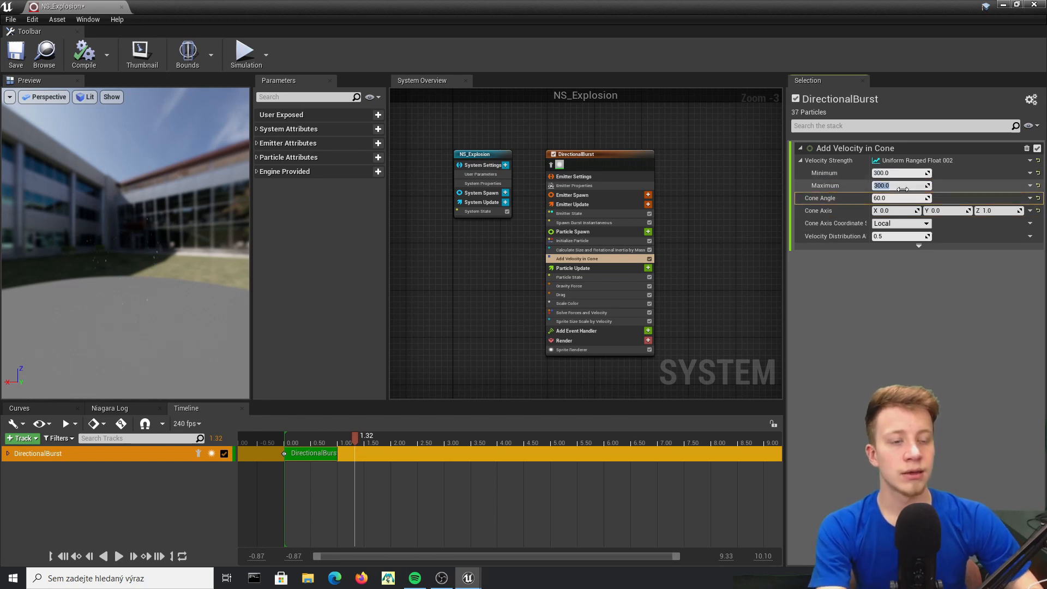
{"action": "type", "text": "60.0"}
{"action": "key", "text": "Return"}
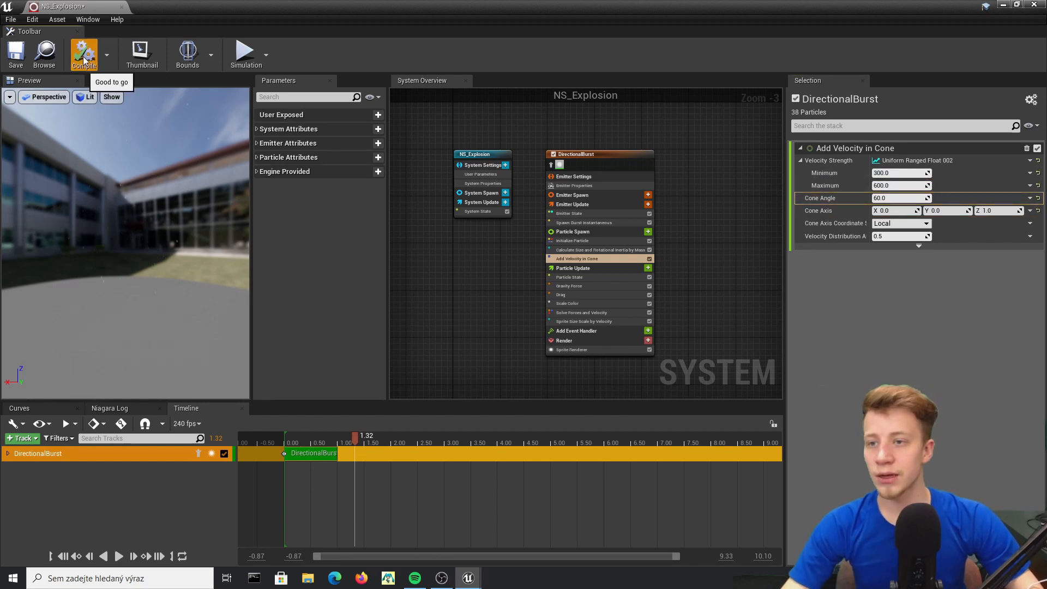
Step: Turn off Force Solo on the NS_Explosion actor to replay the stronger burst in the level
{"action": "left_click_drag", "start_coordinate": [580, 6], "coordinate": [637, 409]}
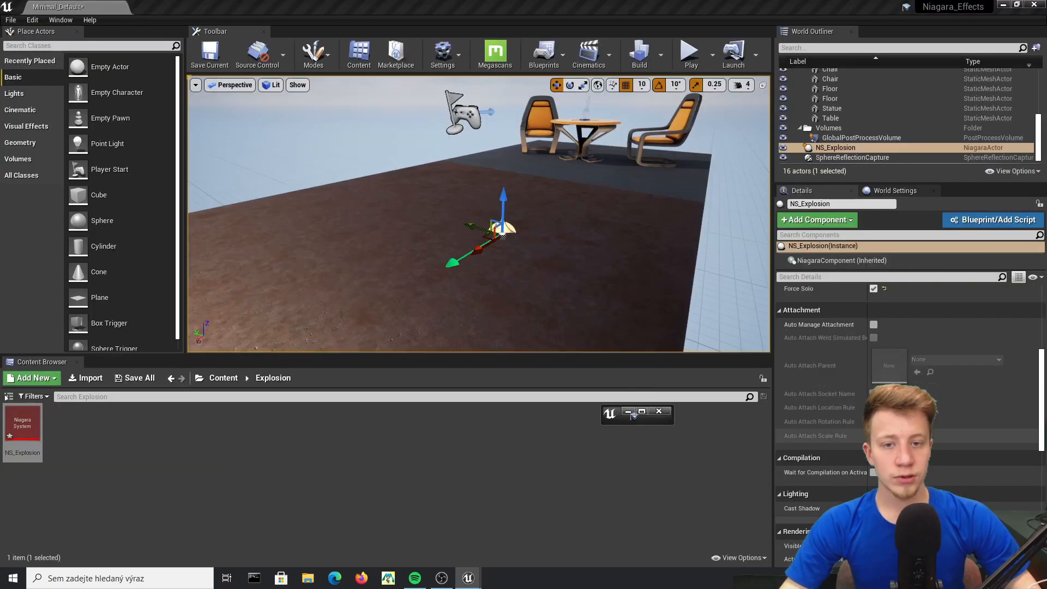
{"action": "left_click", "coordinate": [873, 288]}
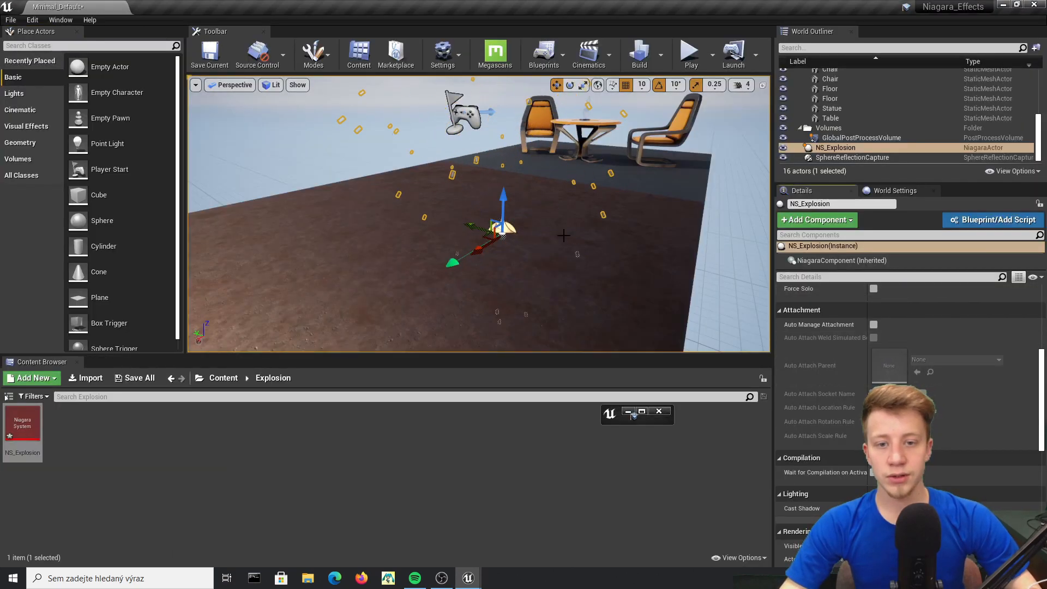
{"action": "right_click_drag", "start_coordinate": [654, 215], "coordinate": [616, 223]}
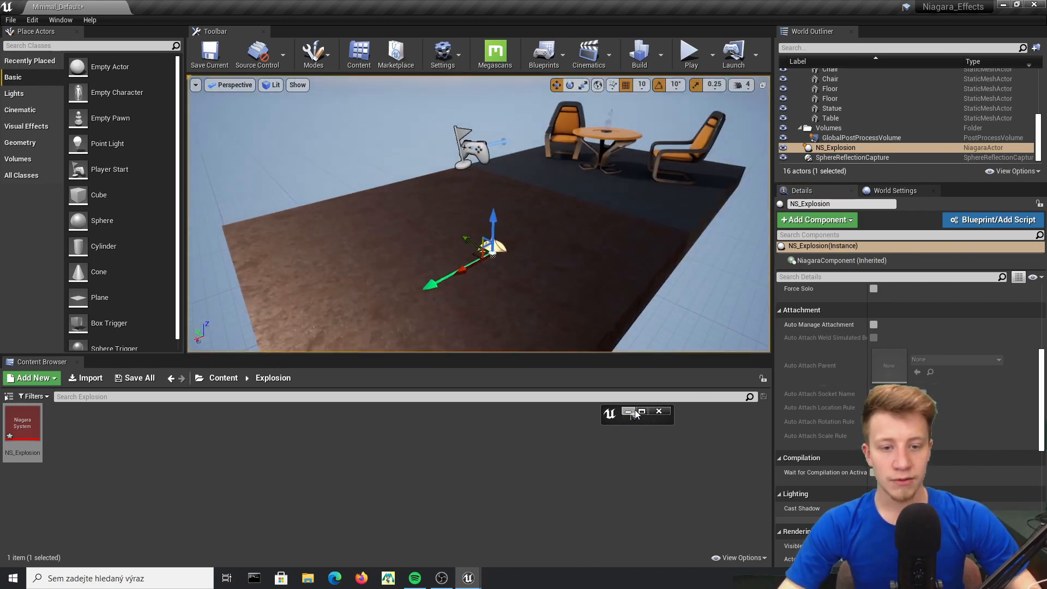
Step: Add a Collision module to the Particle Update stage of the DirectionalBurst emitter
{"action": "left_click", "coordinate": [639, 412]}
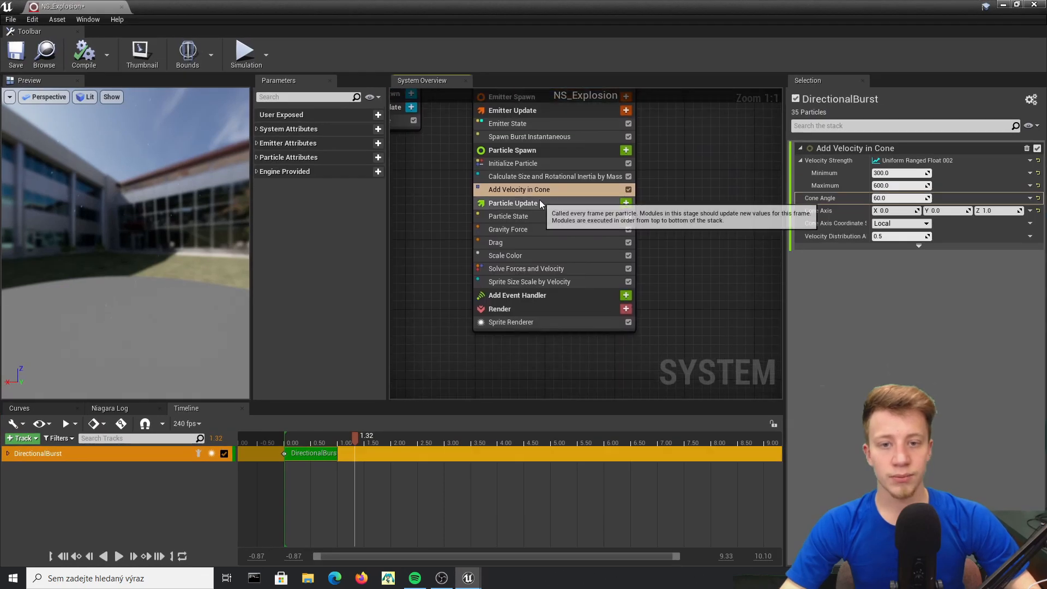
{"action": "left_click", "coordinate": [626, 203]}
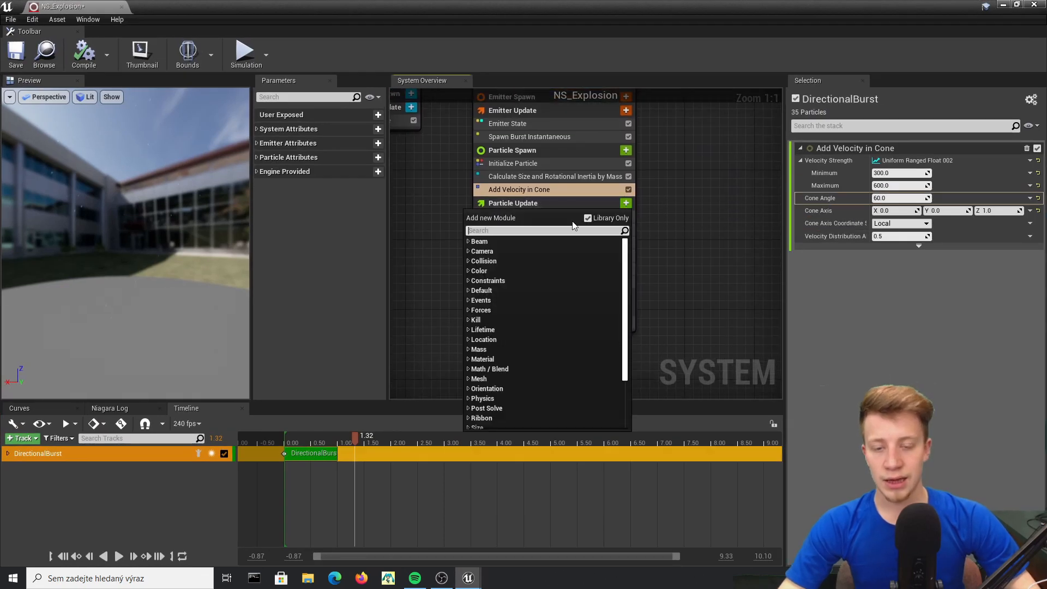
{"action": "type", "text": "col"}
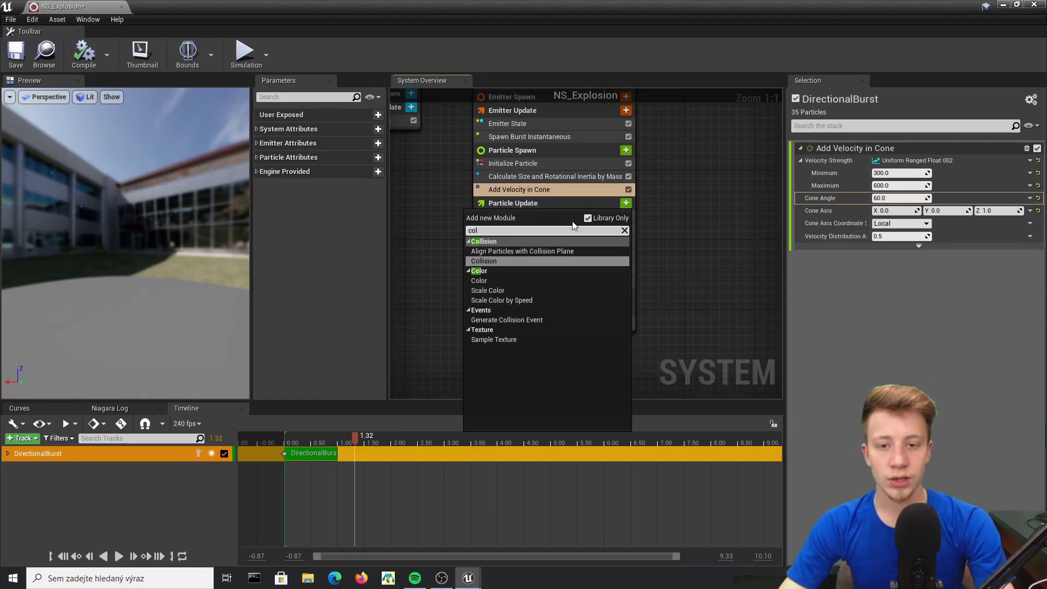
{"action": "key", "text": "Return"}
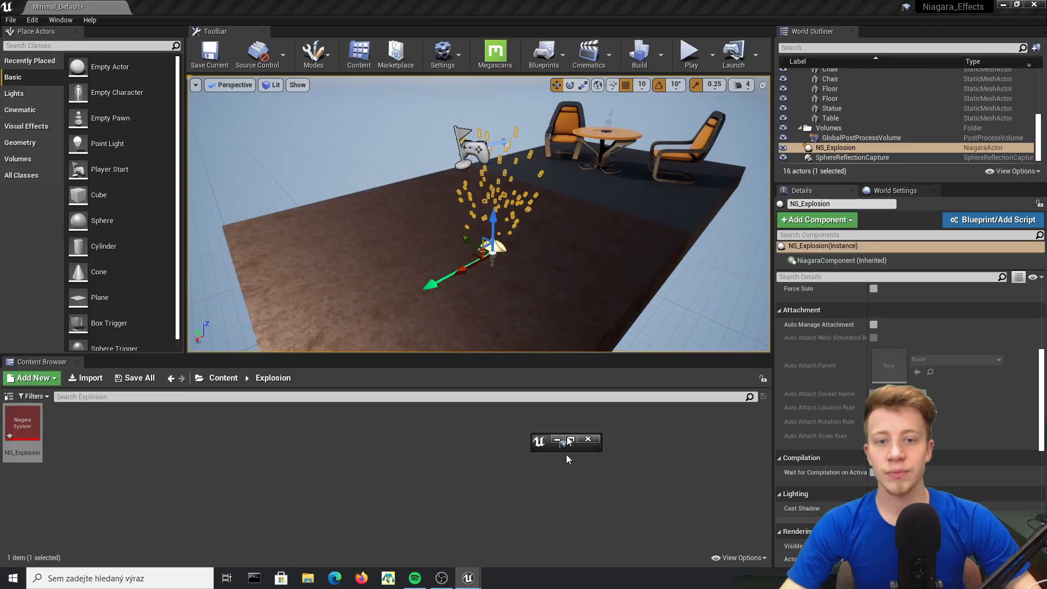
Step: Replay the burst with Force Solo turned on and examine from a low angle how the particles collide with the floor
{"action": "right_click_drag", "start_coordinate": [583, 240], "coordinate": [581, 196]}
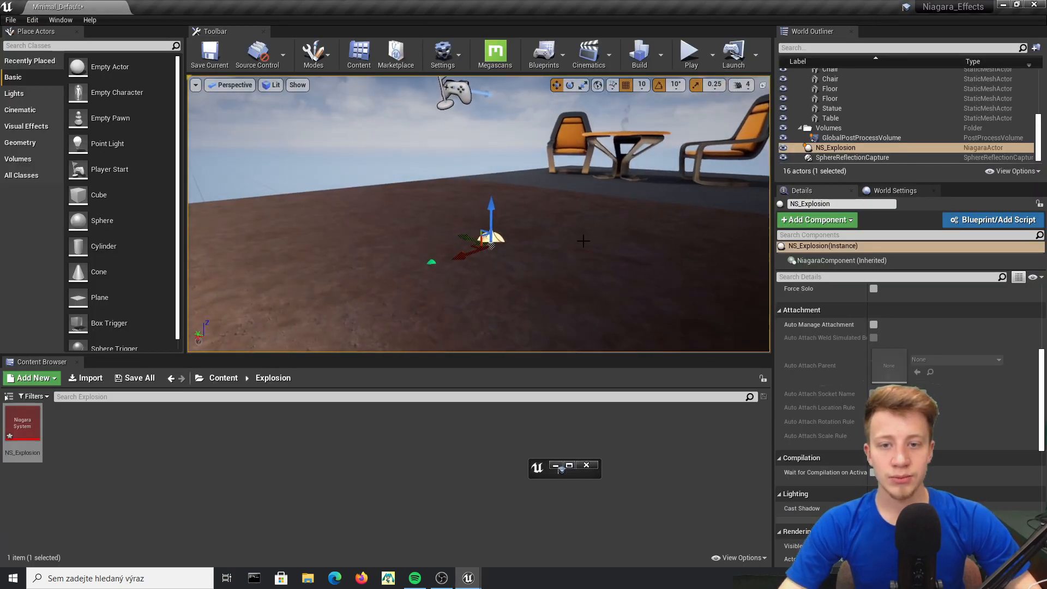
{"action": "left_click", "coordinate": [874, 289]}
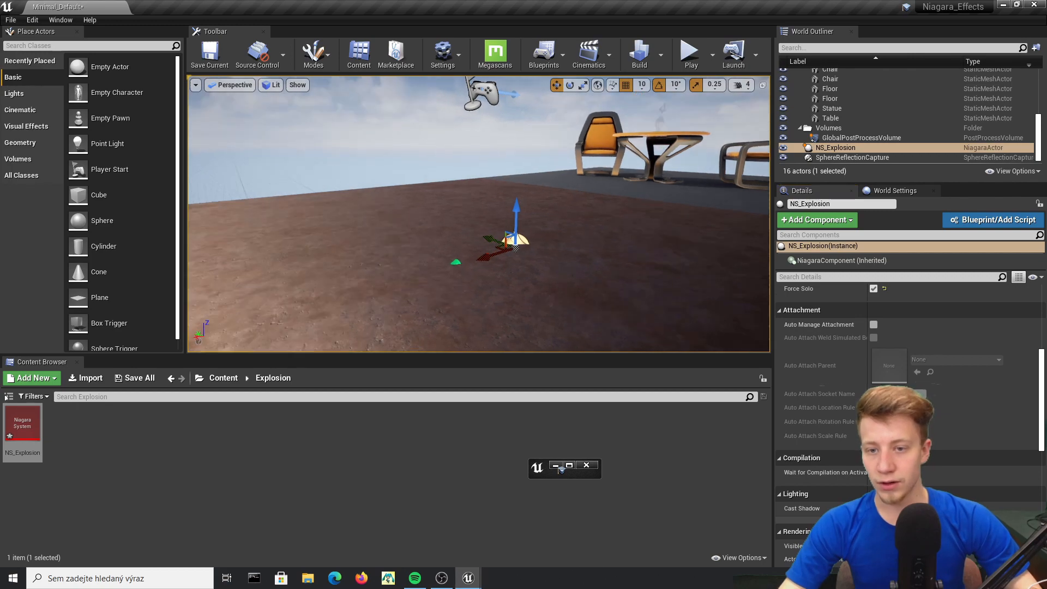
{"action": "right_click_drag", "start_coordinate": [479, 218], "coordinate": [545, 220]}
{"action": "mouse_move", "coordinate": [479, 218]}
{"action": "right_mouse_down"}
{"action": "mouse_move", "coordinate": [491, 215]}
{"action": "mouse_move", "coordinate": [474, 221]}
{"action": "right_mouse_up"}
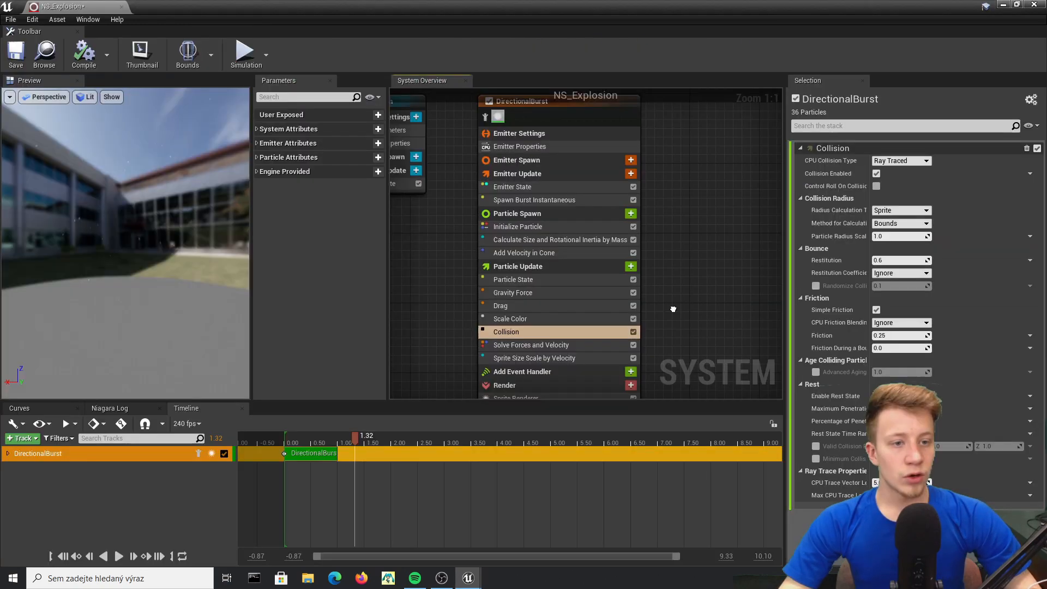
Step: Open the minimum particle lifetime in the DirectionalBurst emitter's Initialize Particle module for editing
{"action": "left_click", "coordinate": [542, 178]}
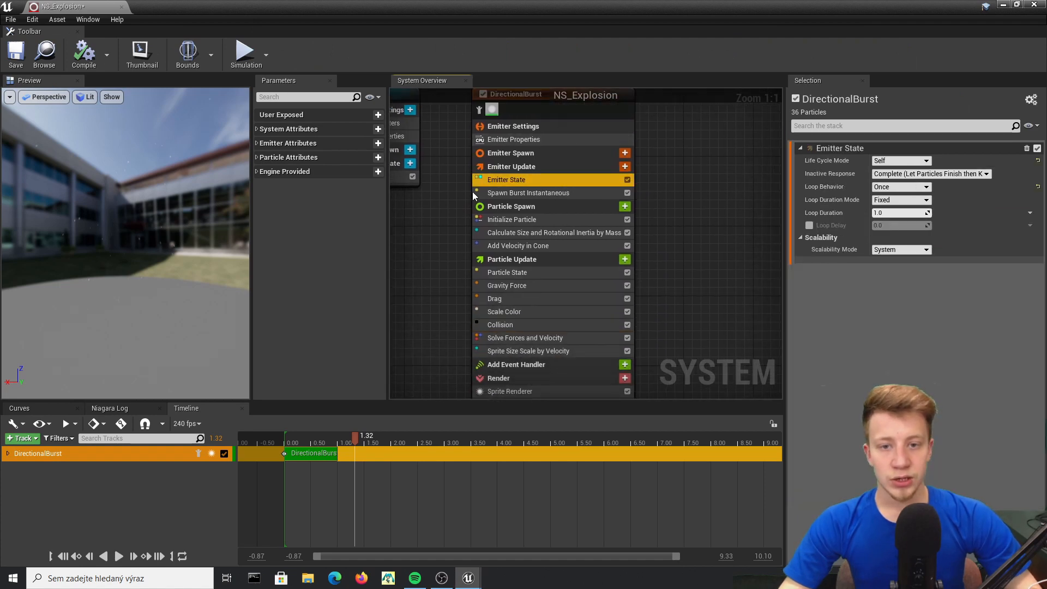
{"action": "right_click_drag", "start_coordinate": [661, 191], "coordinate": [690, 231]}
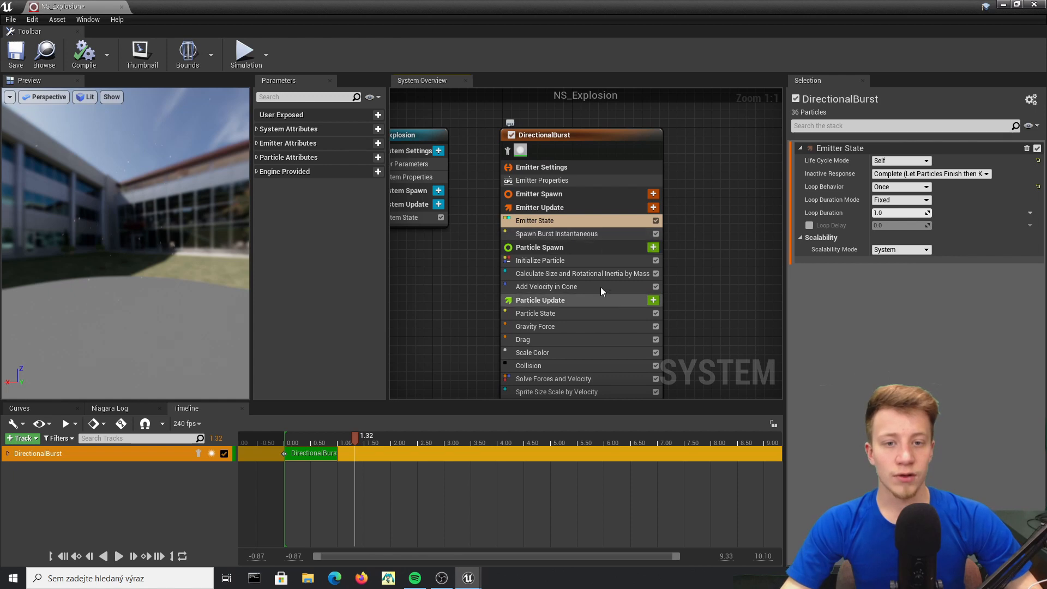
{"action": "left_click", "coordinate": [591, 273]}
{"action": "left_click", "coordinate": [579, 260]}
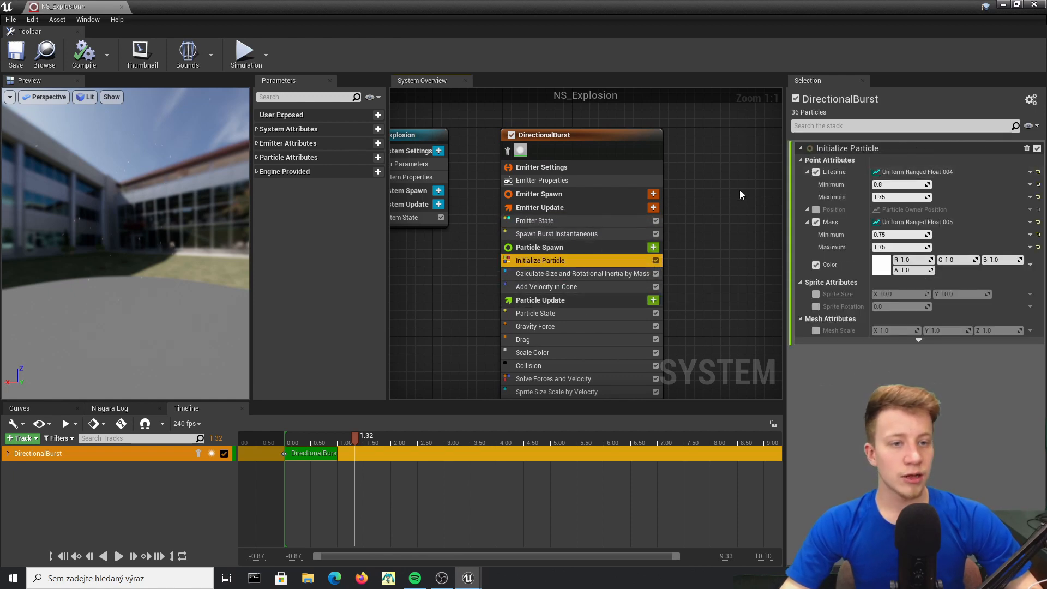
{"action": "left_click", "coordinate": [902, 185]}
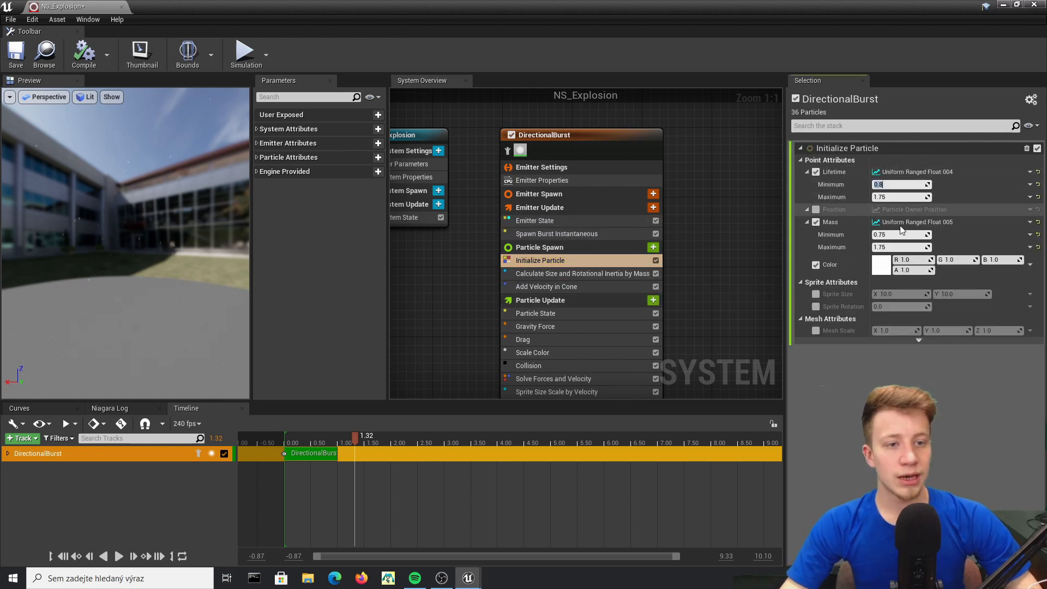
{"action": "left_click", "coordinate": [915, 184]}
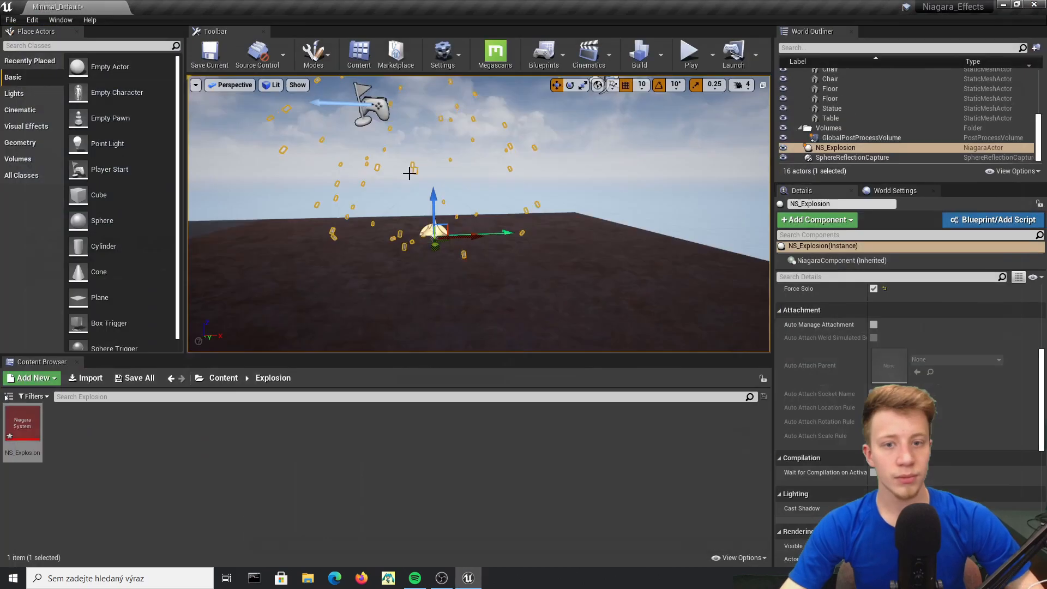
Step: Replay the burst in the level with Force Solo turned off, and return to the NS_Explosion actor's Transform settings
{"action": "right_click_drag", "start_coordinate": [598, 180], "coordinate": [578, 188]}
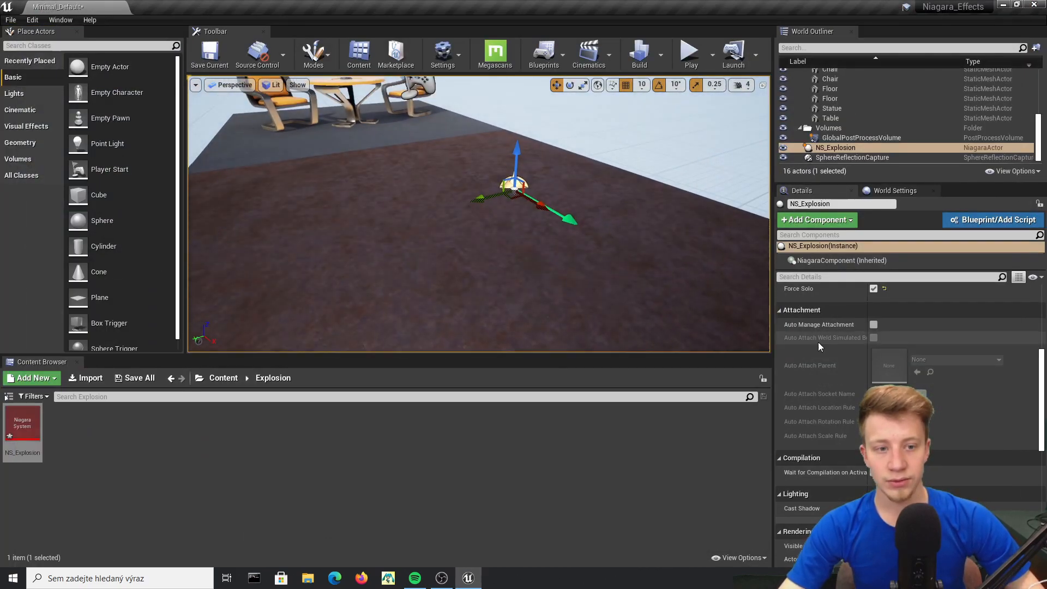
{"action": "left_click", "coordinate": [871, 290]}
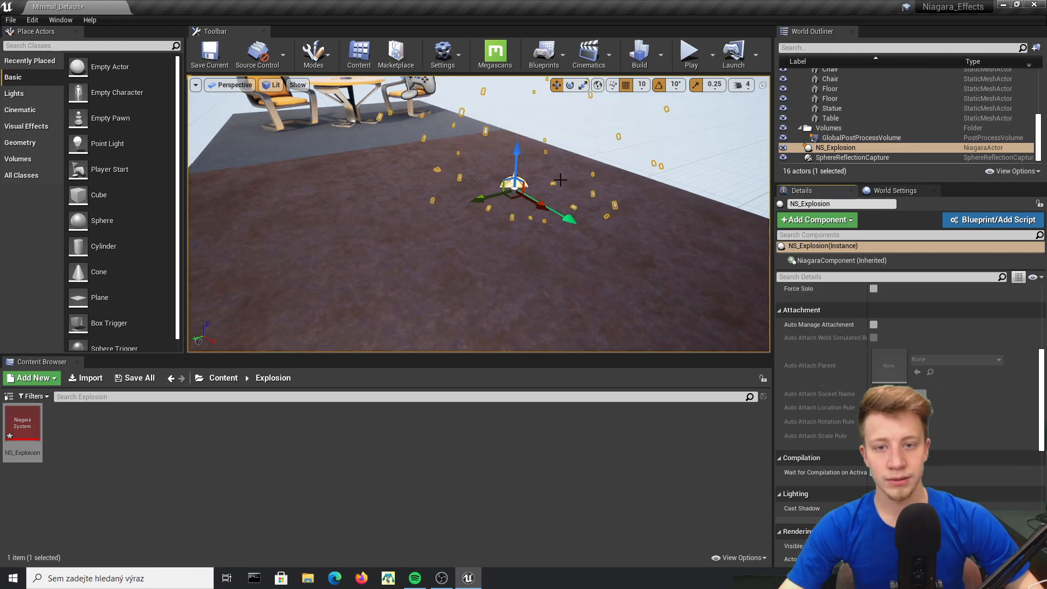
{"action": "mouse_move", "coordinate": [559, 180]}
{"action": "right_mouse_down"}
{"action": "mouse_move", "coordinate": [545, 168]}
{"action": "mouse_move", "coordinate": [556, 158]}
{"action": "mouse_move", "coordinate": [554, 180]}
{"action": "right_mouse_up"}
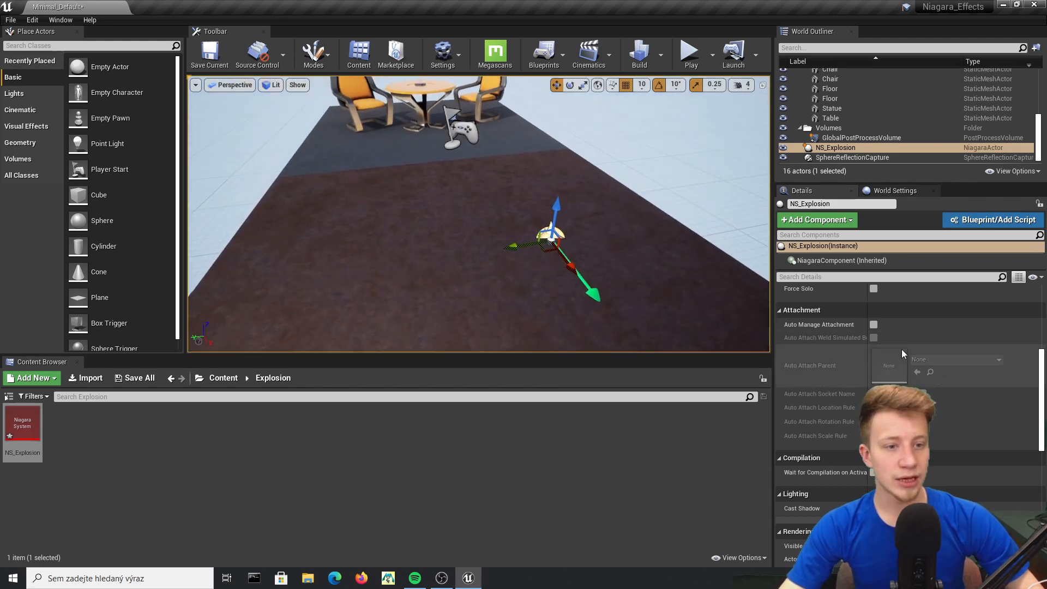
{"action": "scroll", "coordinate": [901, 349], "scroll_direction": "up", "scroll_amount": 5}
{"action": "scroll", "coordinate": [910, 319], "scroll_direction": "up", "scroll_amount": 2}
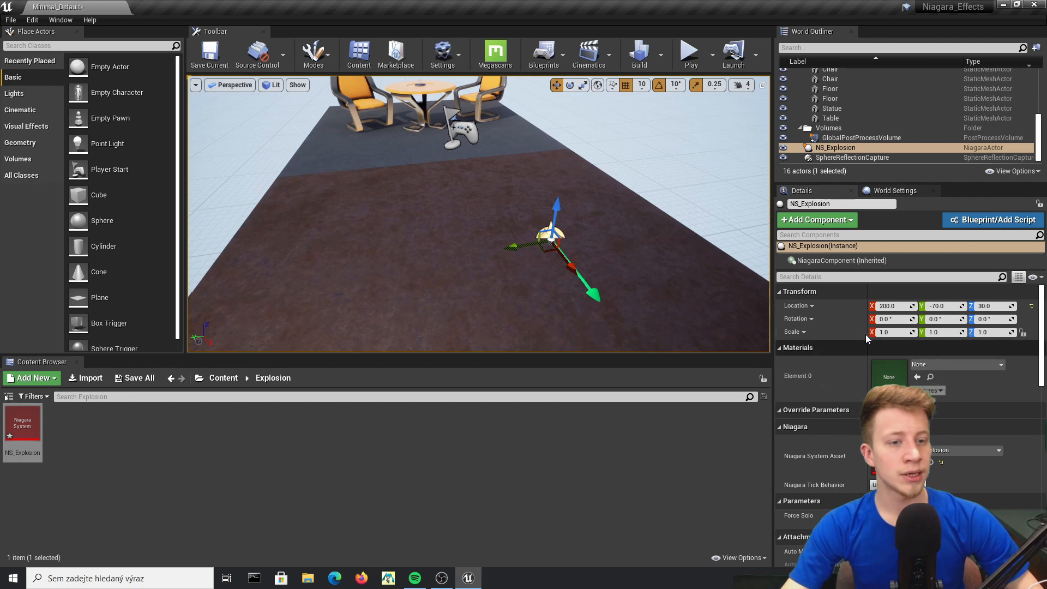
Step: Open the NS_Explosion system for editing and bring up the emitters that can be added to its System Overview graph
{"action": "double_click", "coordinate": [6, 436]}
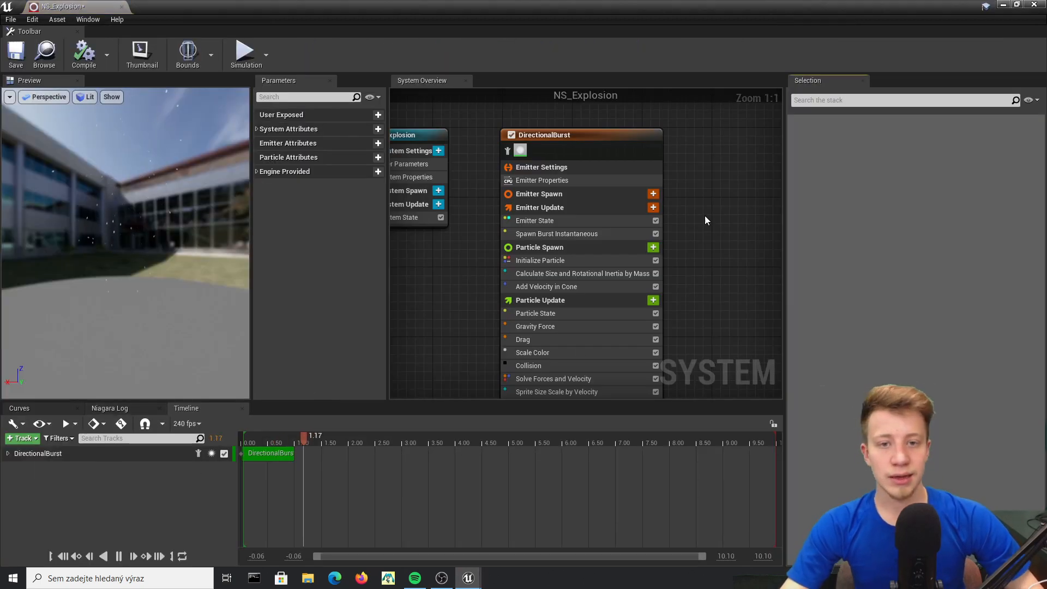
{"action": "left_click_drag", "start_coordinate": [253, 435], "coordinate": [259, 432]}
{"action": "right_click_drag", "start_coordinate": [701, 133], "coordinate": [537, 200]}
{"action": "right_click", "coordinate": [536, 200]}
{"action": "mouse_move", "coordinate": [575, 216]}
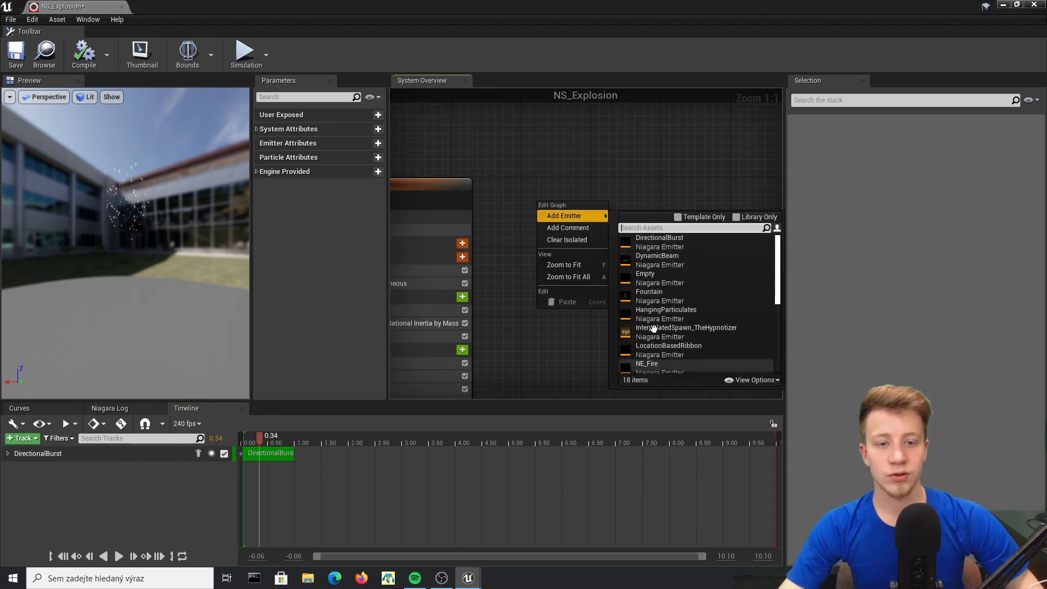
Step: Hide engine content in the list of available emitters, and show it again
{"action": "left_click", "coordinate": [756, 380]}
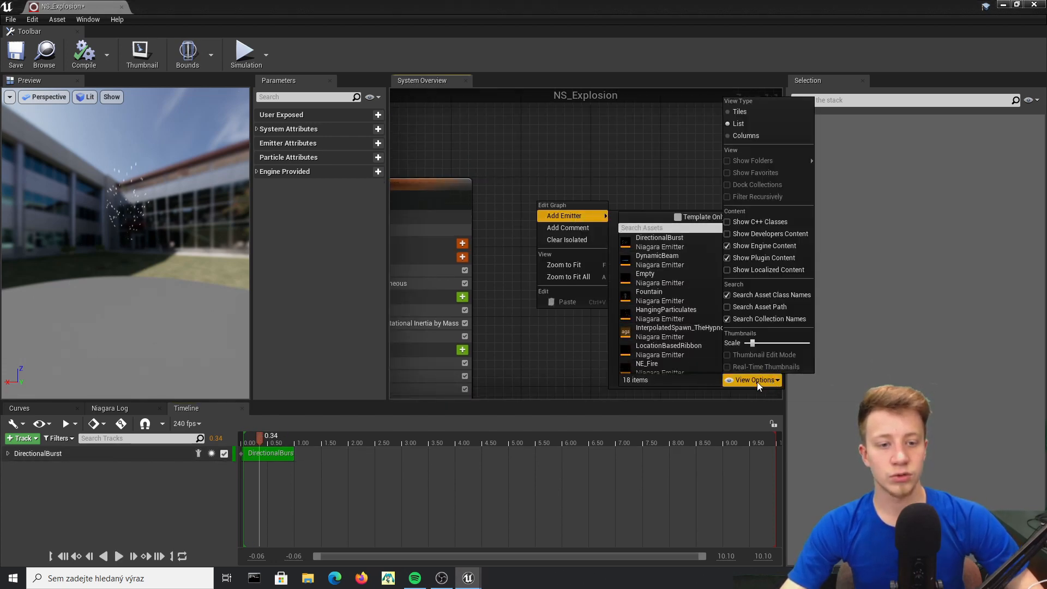
{"action": "left_click", "coordinate": [780, 246]}
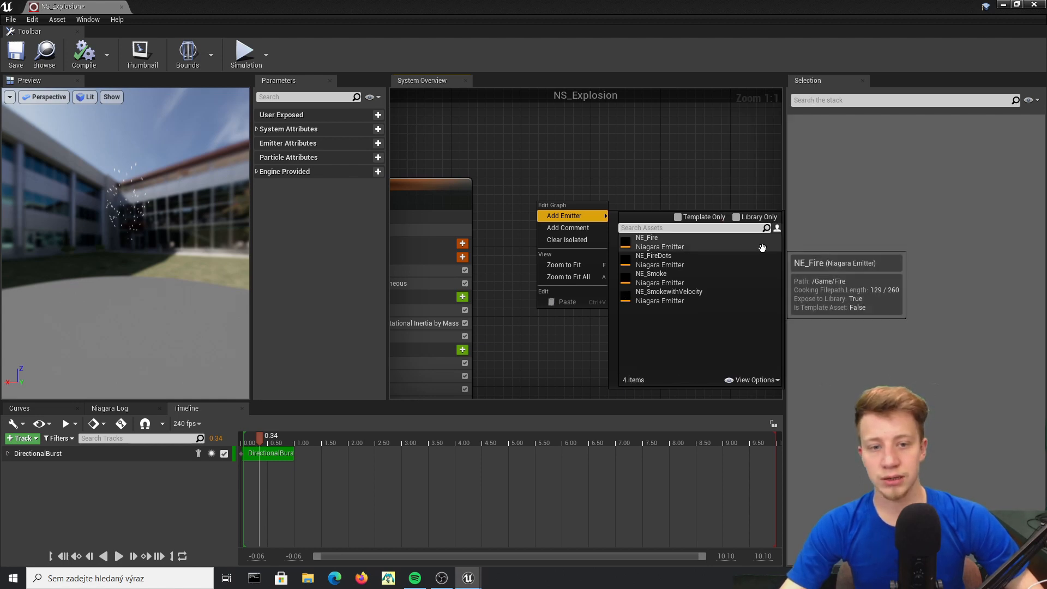
{"action": "left_click", "coordinate": [756, 380]}
{"action": "left_click", "coordinate": [790, 248]}
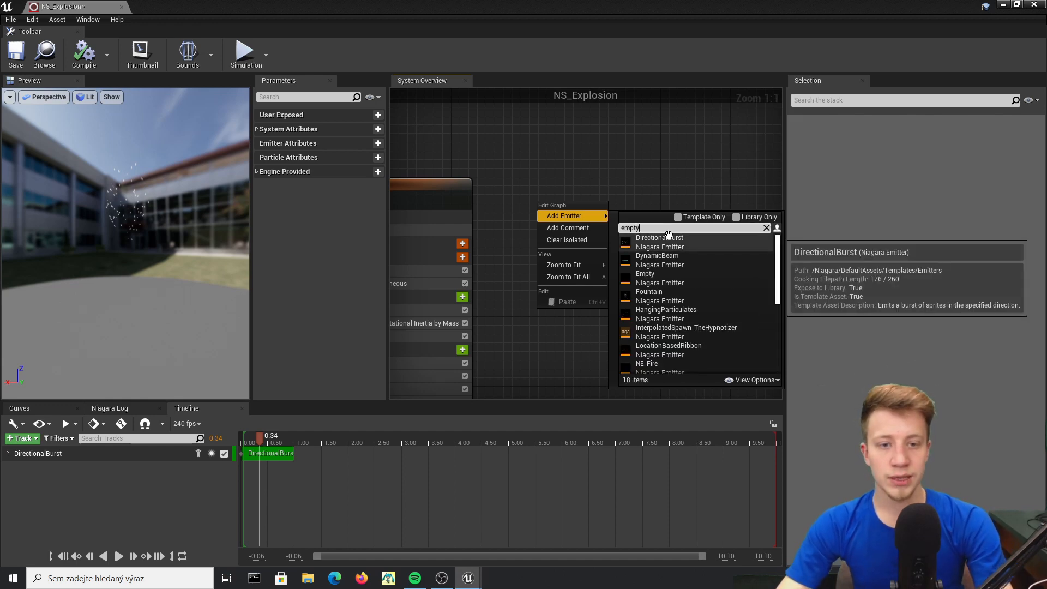
Step: Add an Empty emitter to the NS_Explosion system and place its node beside DirectionalBurst
{"action": "left_click", "coordinate": [652, 240]}
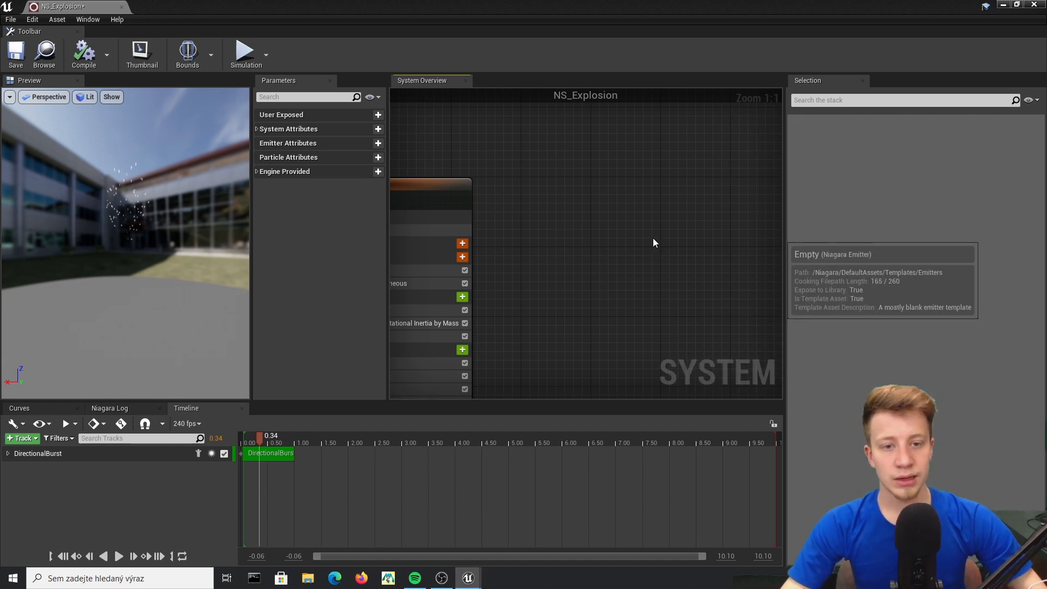
{"action": "left_click_drag", "start_coordinate": [482, 6], "coordinate": [469, 201]}
{"action": "left_click", "coordinate": [444, 197]}
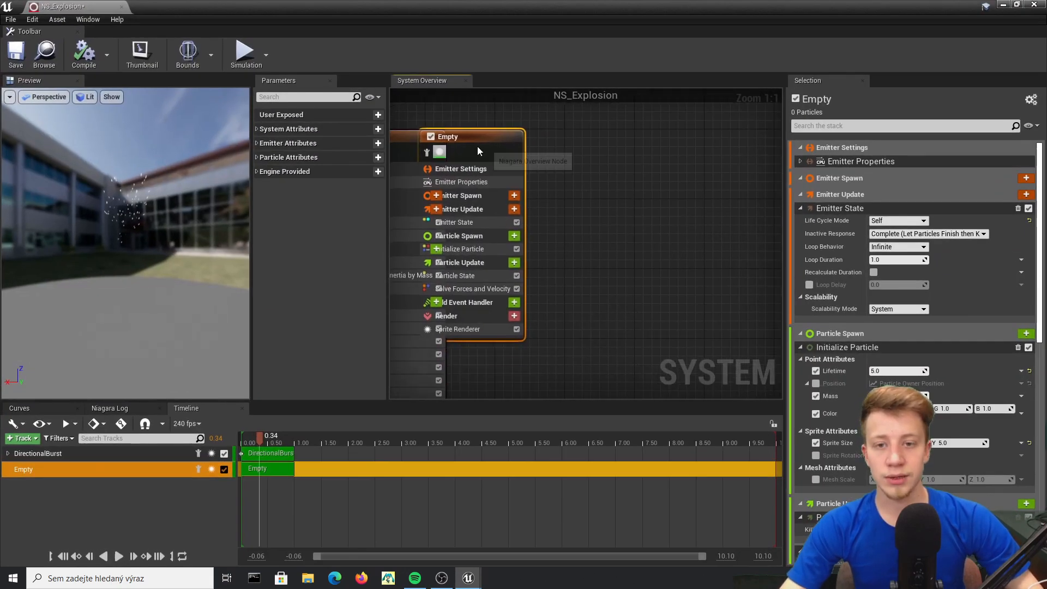
{"action": "left_click_drag", "start_coordinate": [477, 146], "coordinate": [619, 151]}
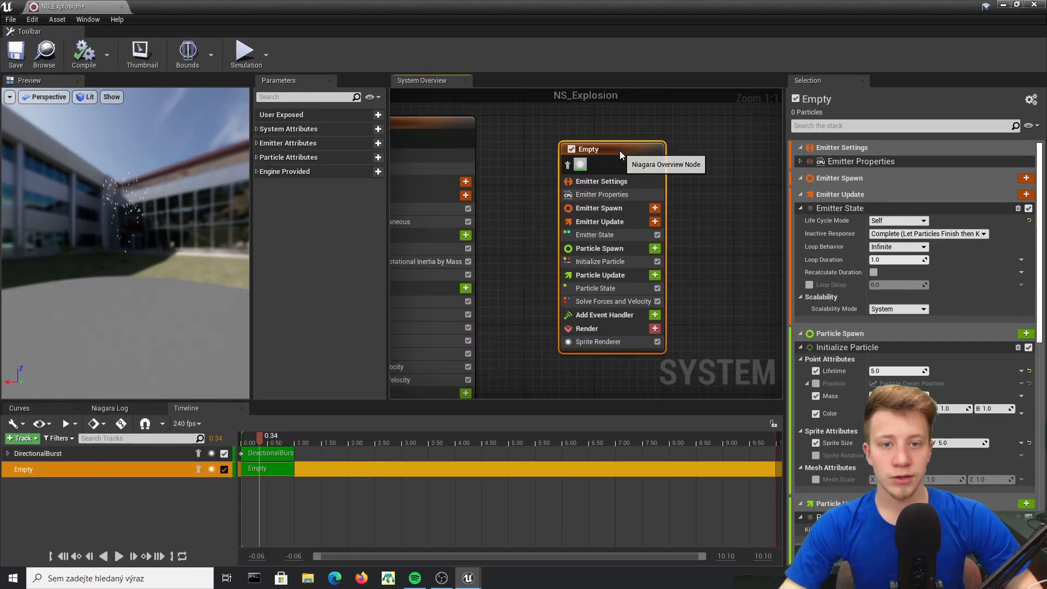
Step: Assign the M_explosion_subUV material to the Empty emitter's Sprite Renderer
{"action": "left_click", "coordinate": [594, 342]}
{"action": "left_click", "coordinate": [967, 182]}
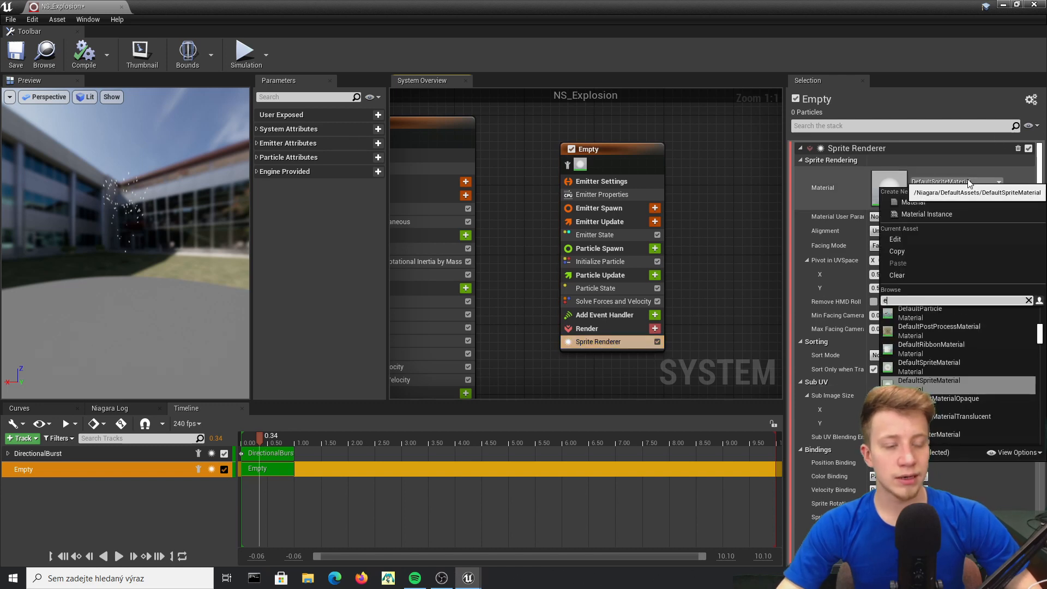
{"action": "type", "text": "explosio"}
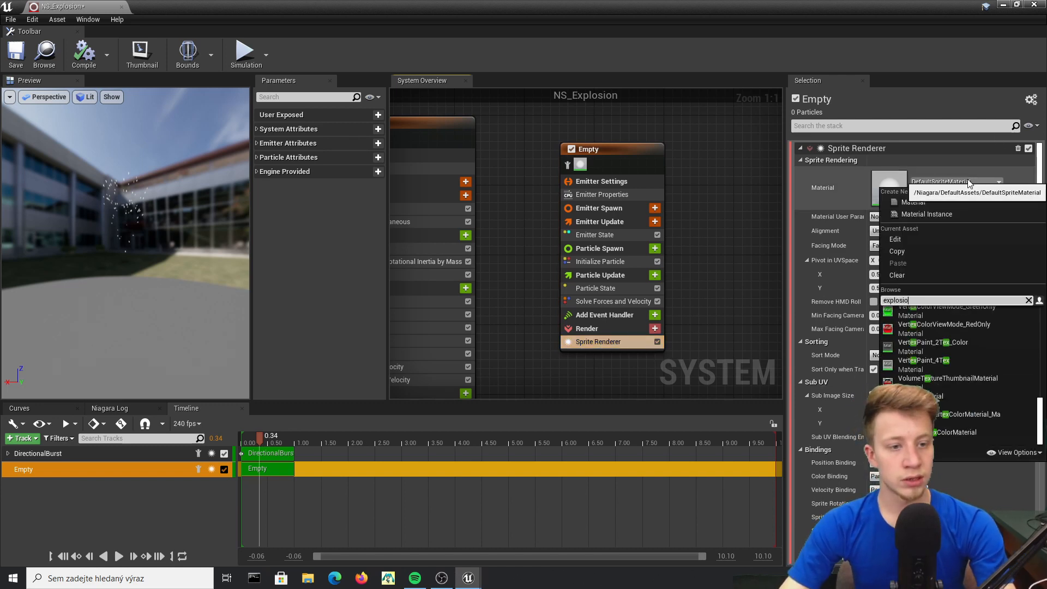
{"action": "type", "text": "n"}
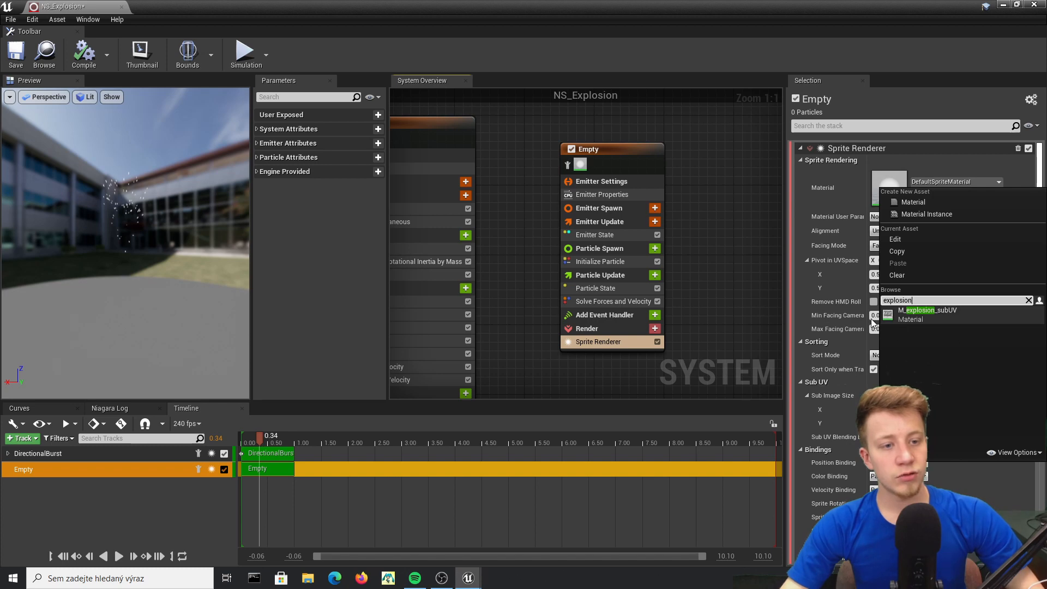
{"action": "left_click", "coordinate": [941, 314]}
Step: Check where feature or content packs can be added to the project, and return to the NS_Explosion system
{"action": "double_click", "coordinate": [654, 2]}
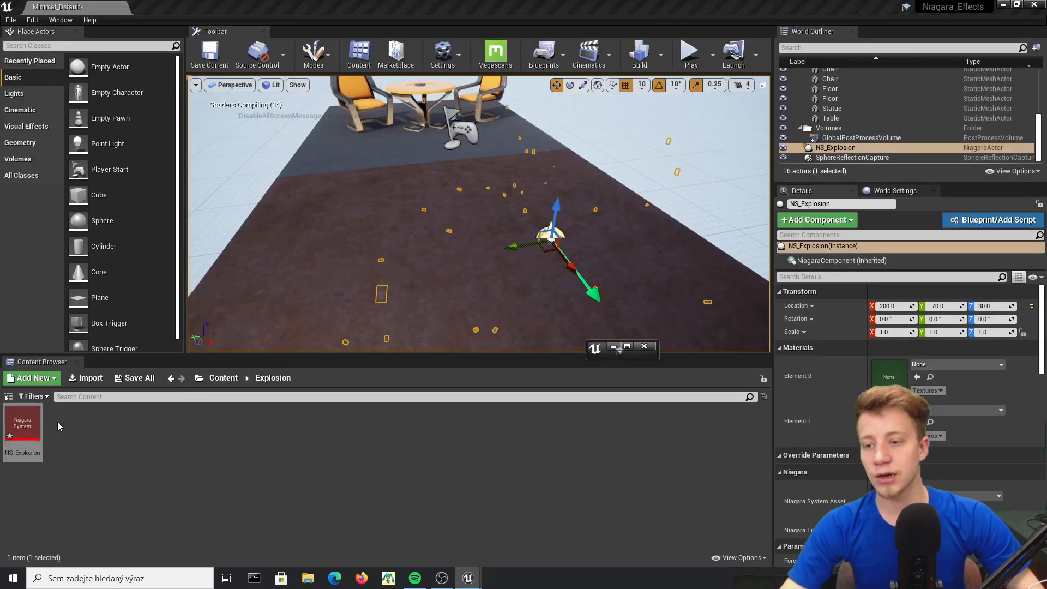
{"action": "left_click", "coordinate": [34, 382]}
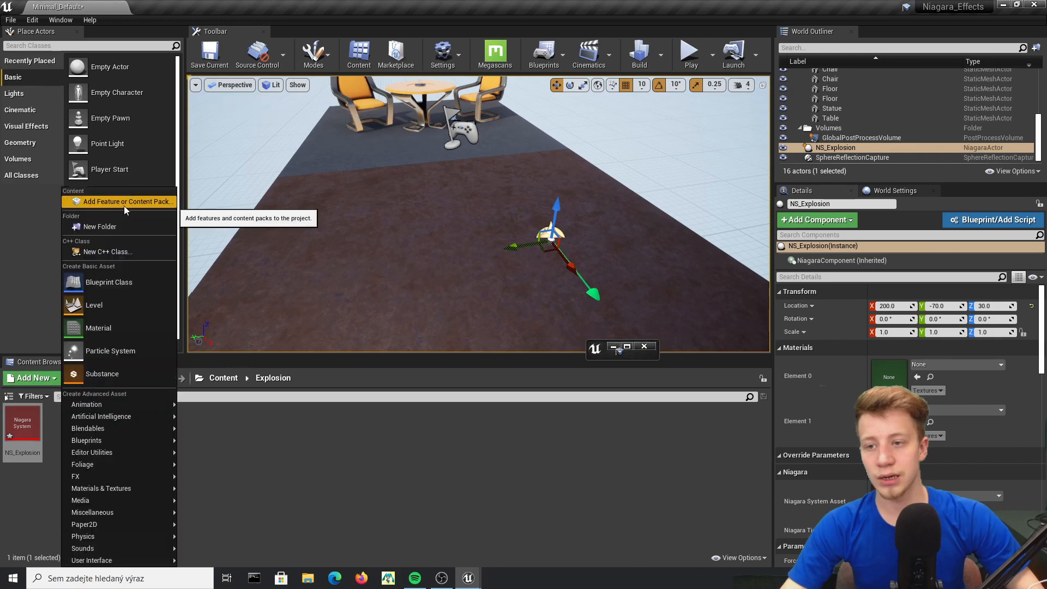
{"action": "left_click", "coordinate": [626, 346]}
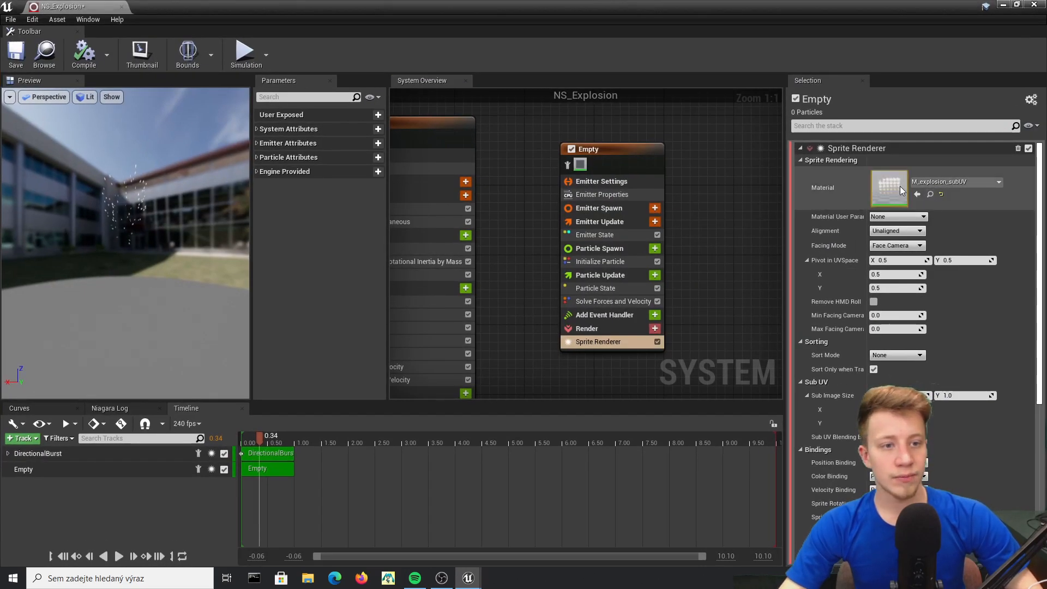
Step: Examine the M_explosion_subUV material graph and the texture in its Particle SubUV node, and return to the NS_Explosion system
{"action": "left_click_drag", "start_coordinate": [623, 5], "coordinate": [682, 174]}
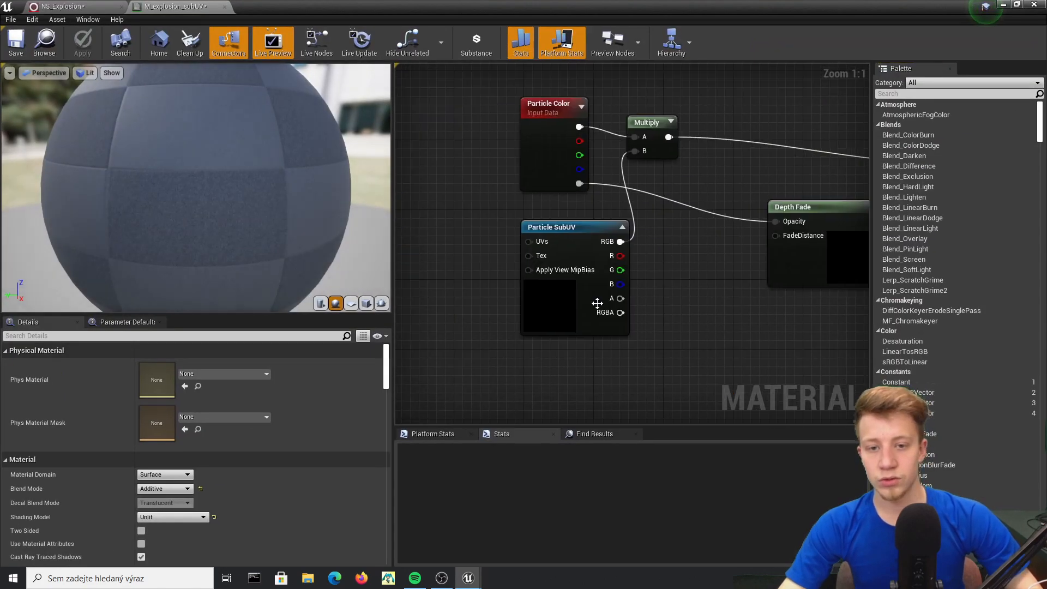
{"action": "double_click", "coordinate": [551, 315]}
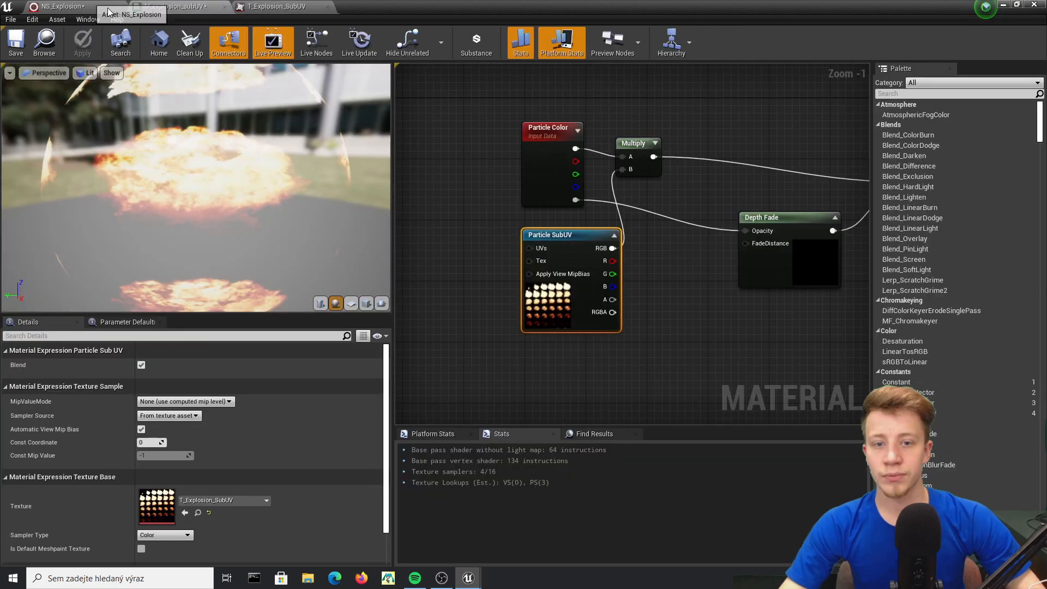
{"action": "right_click_drag", "start_coordinate": [481, 159], "coordinate": [404, 161]}
{"action": "left_click", "coordinate": [44, 7]}
Step: Set the Sub Image Size of the Empty emitter's Sprite Renderer to 6 by 6
{"action": "right_click_drag", "start_coordinate": [748, 346], "coordinate": [760, 299]}
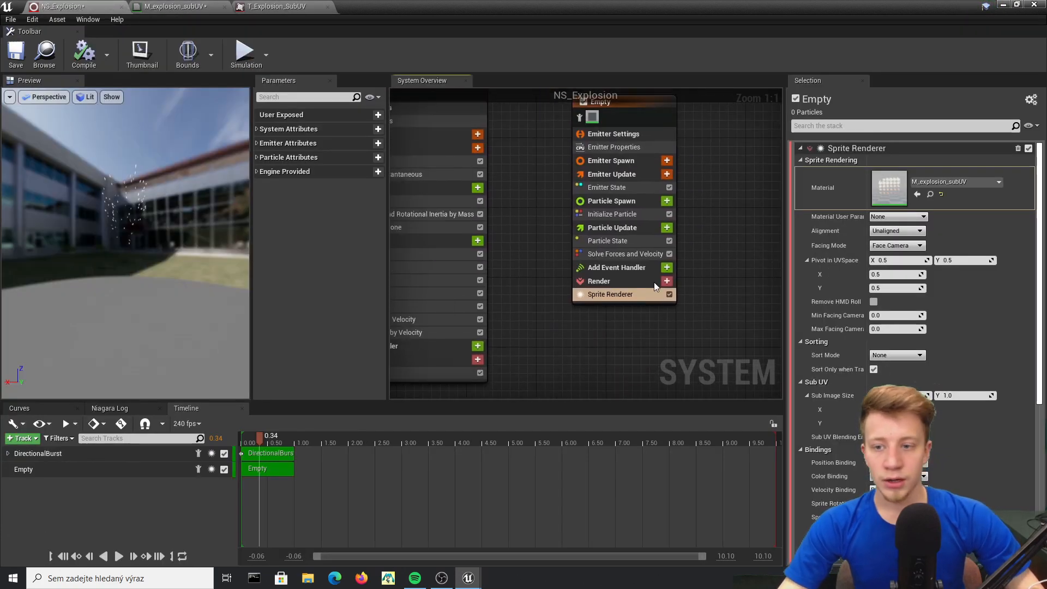
{"action": "right_click_drag", "start_coordinate": [712, 213], "coordinate": [692, 268]}
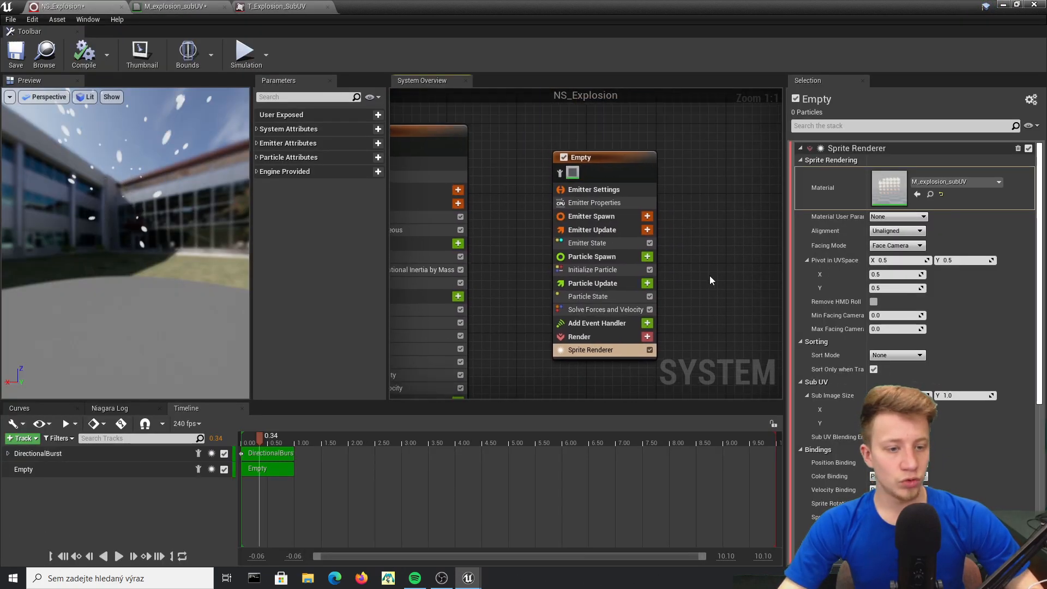
{"action": "scroll", "coordinate": [900, 273], "scroll_direction": "down", "scroll_amount": 5}
{"action": "scroll", "coordinate": [876, 353], "scroll_direction": "up", "scroll_amount": 5}
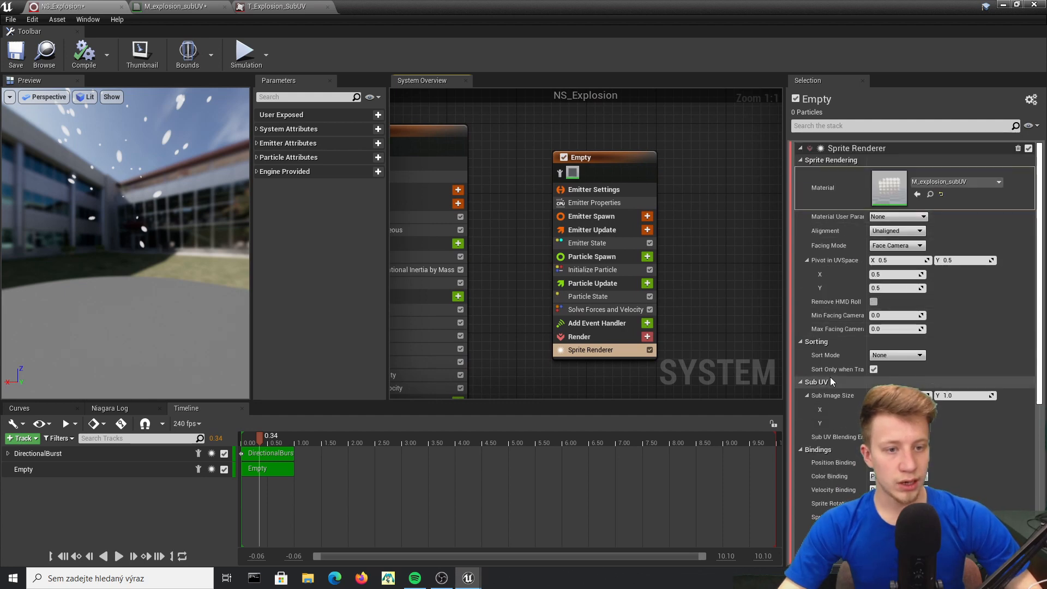
{"action": "scroll", "coordinate": [826, 353], "scroll_direction": "down", "scroll_amount": 2}
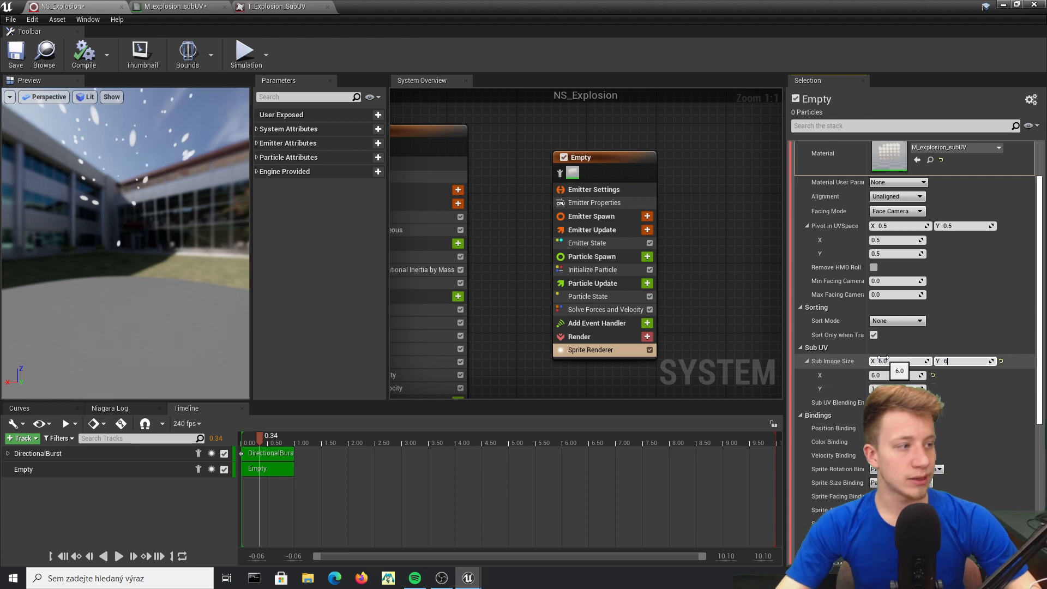
{"action": "key", "text": "Tab"}
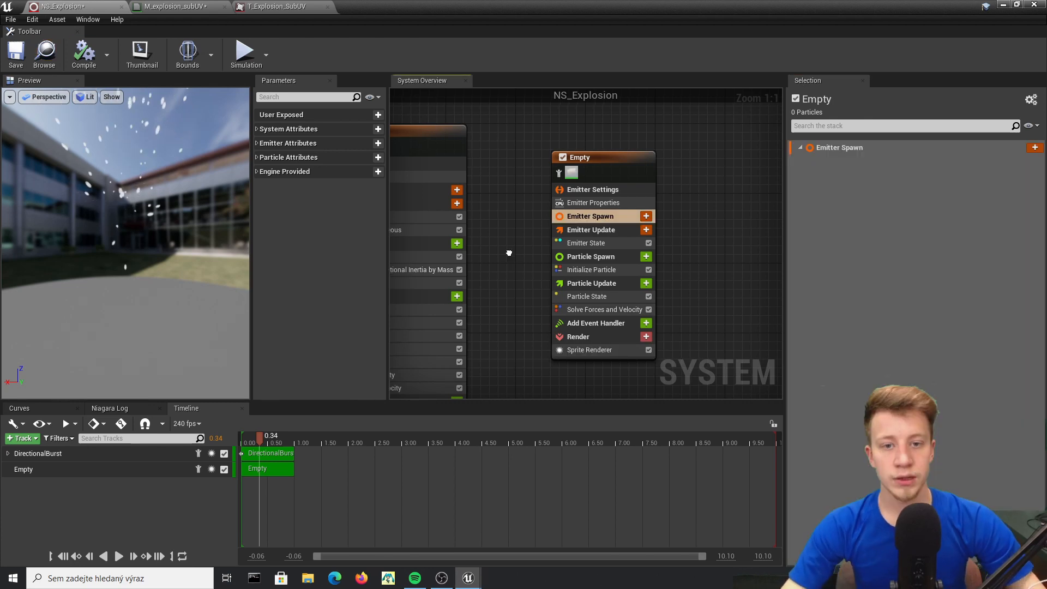
Step: Add a Spawn Burst Instantaneous module to the Empty emitter's Emitter Update stage, set its Spawn Count to 5, and preview the playback
{"action": "left_click", "coordinate": [611, 230]}
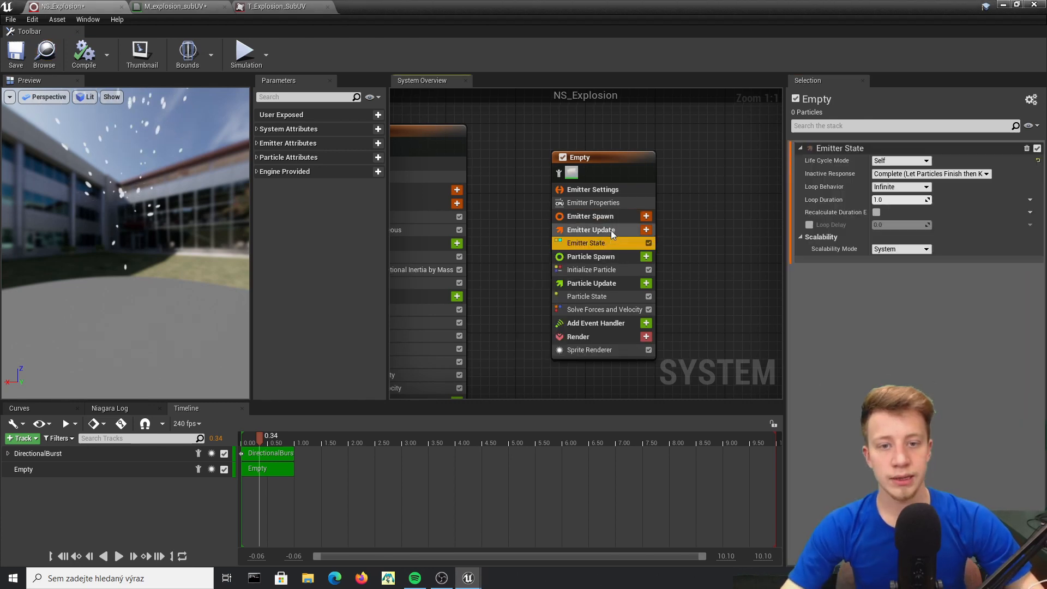
{"action": "left_click", "coordinate": [646, 229]}
{"action": "type", "text": "spaw"}
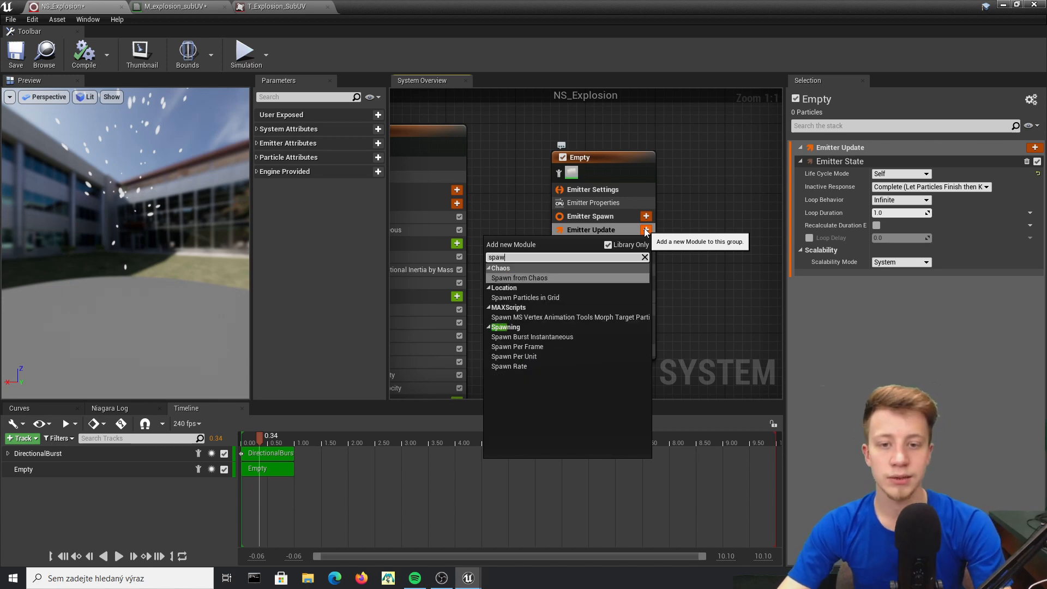
{"action": "key", "text": "Down"}
{"action": "key", "text": "Down"}
{"action": "key", "text": "Down"}
{"action": "key", "text": "Down"}
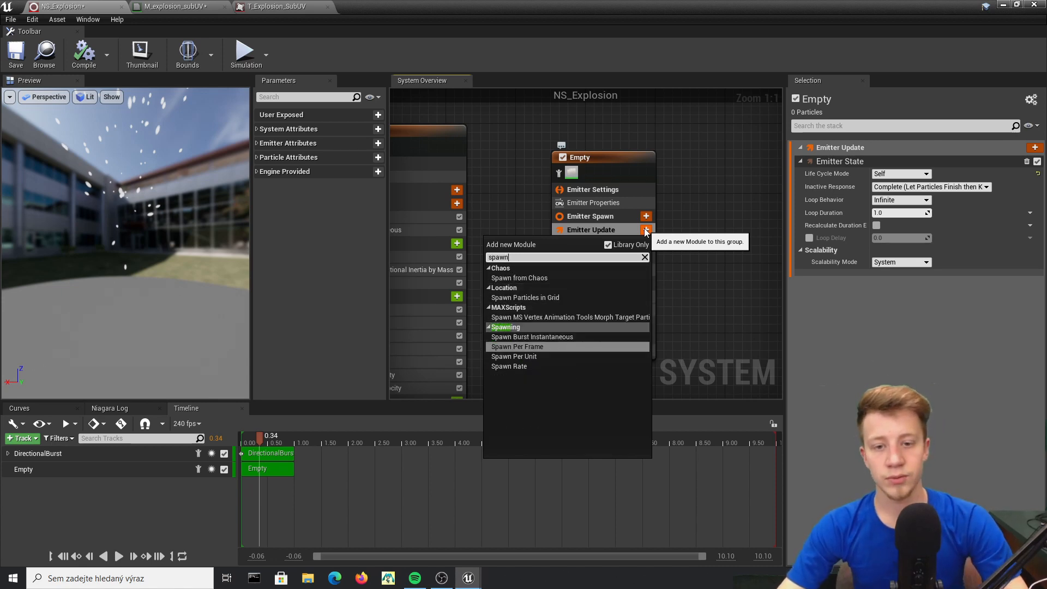
{"action": "key", "text": "Up"}
{"action": "key", "text": "Return"}
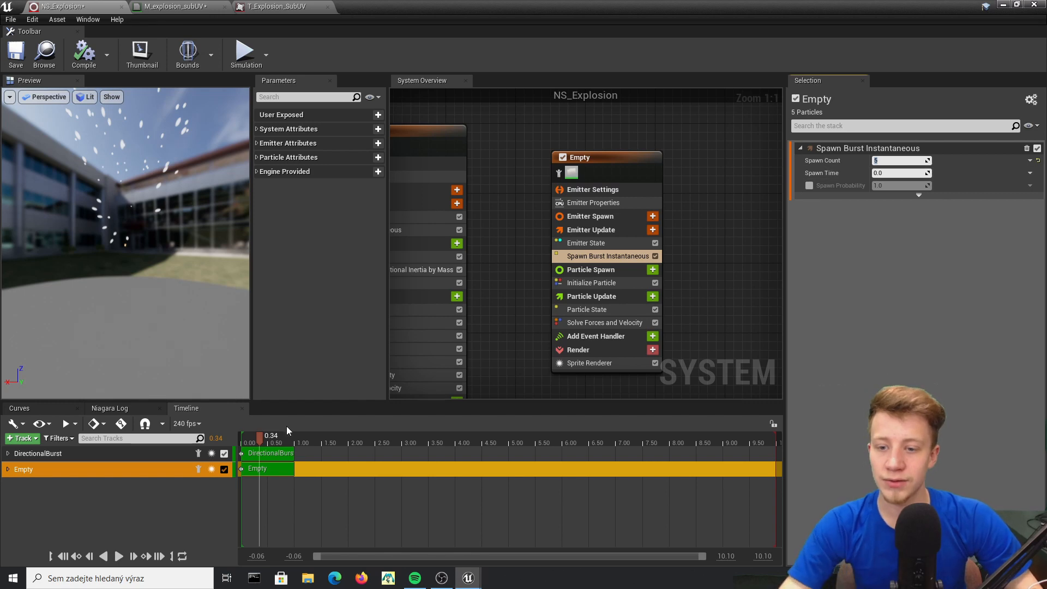
{"action": "key", "text": "space"}
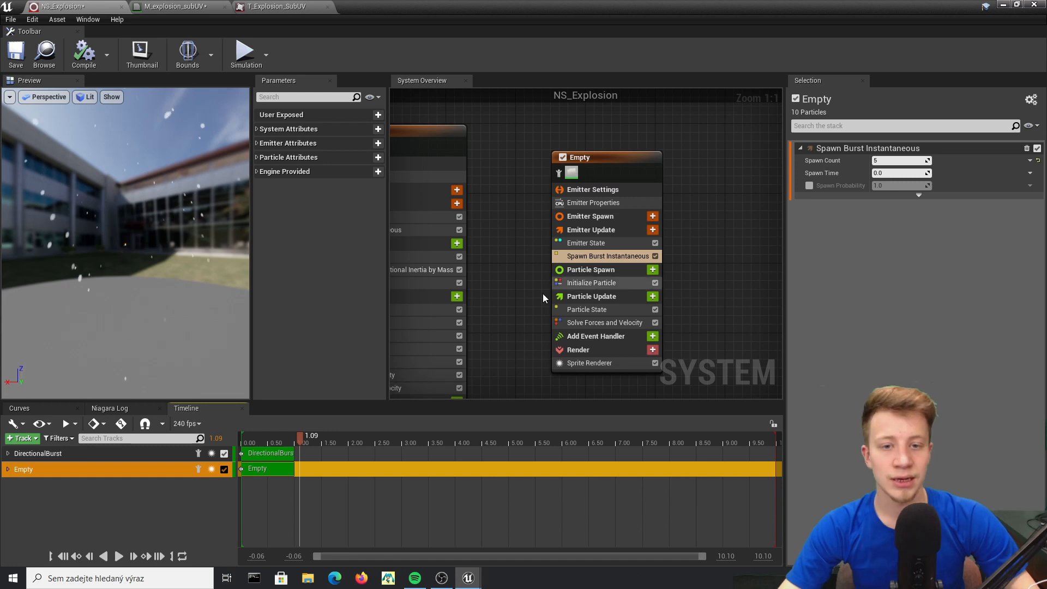
Step: Set the Sprite Size in the Empty emitter's Initialize Particle module to 150 by 150 and preview the explosion
{"action": "left_click", "coordinate": [597, 283]}
{"action": "left_click", "coordinate": [909, 245]}
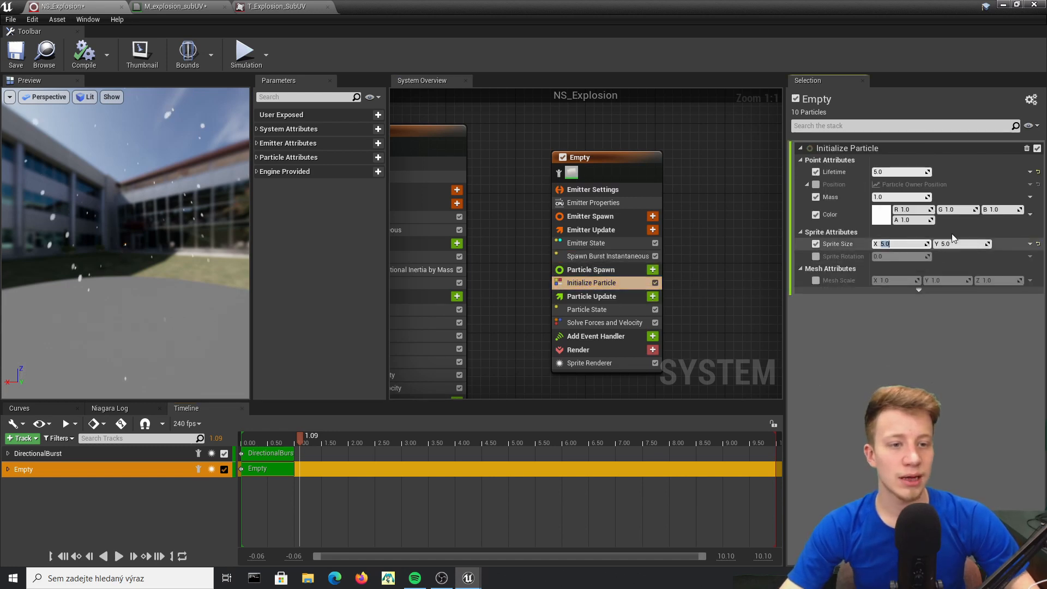
{"action": "type", "text": "150"}
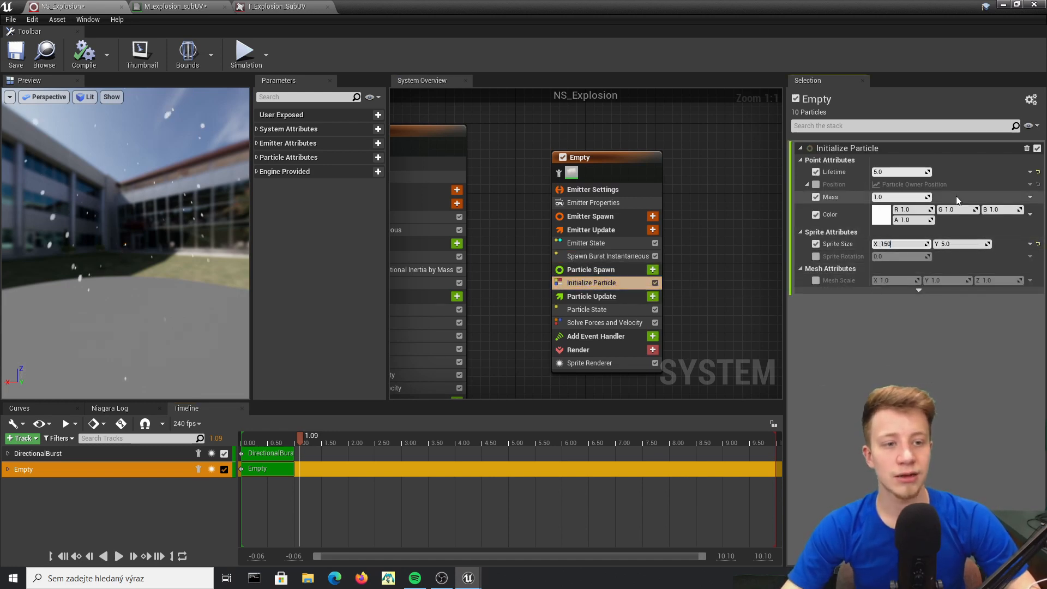
{"action": "key", "text": "Tab"}
{"action": "type", "text": "0"}
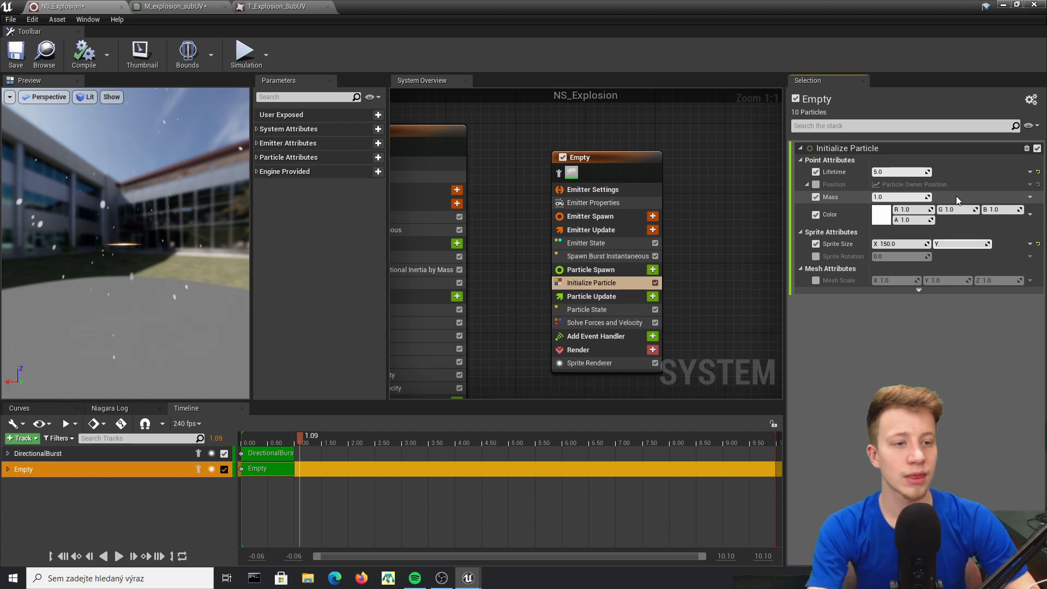
{"action": "type", "text": "150"}
{"action": "key", "text": "Return"}
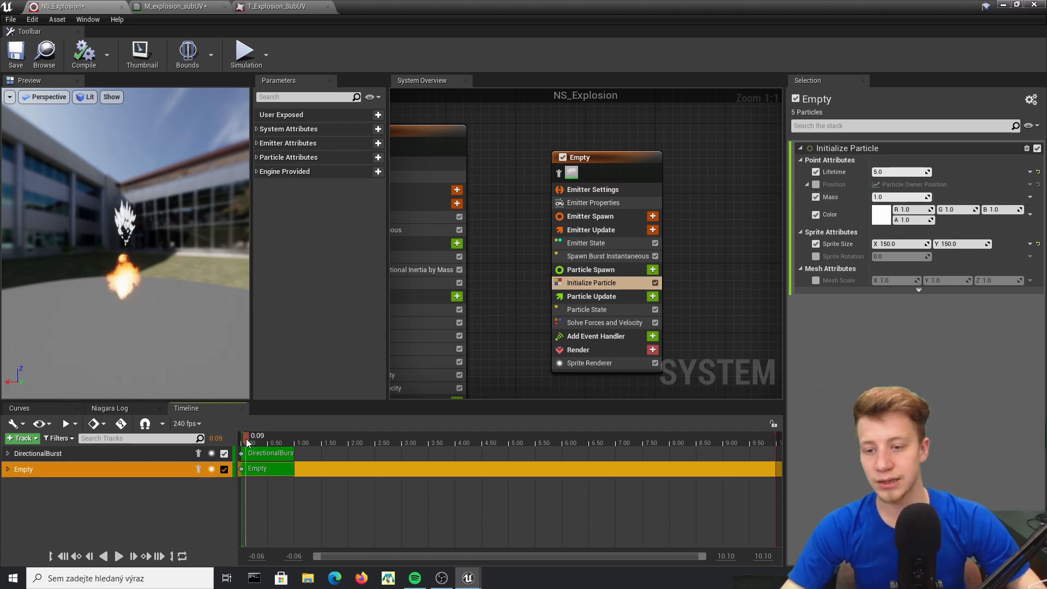
{"action": "left_click_drag", "start_coordinate": [154, 237], "coordinate": [182, 256]}
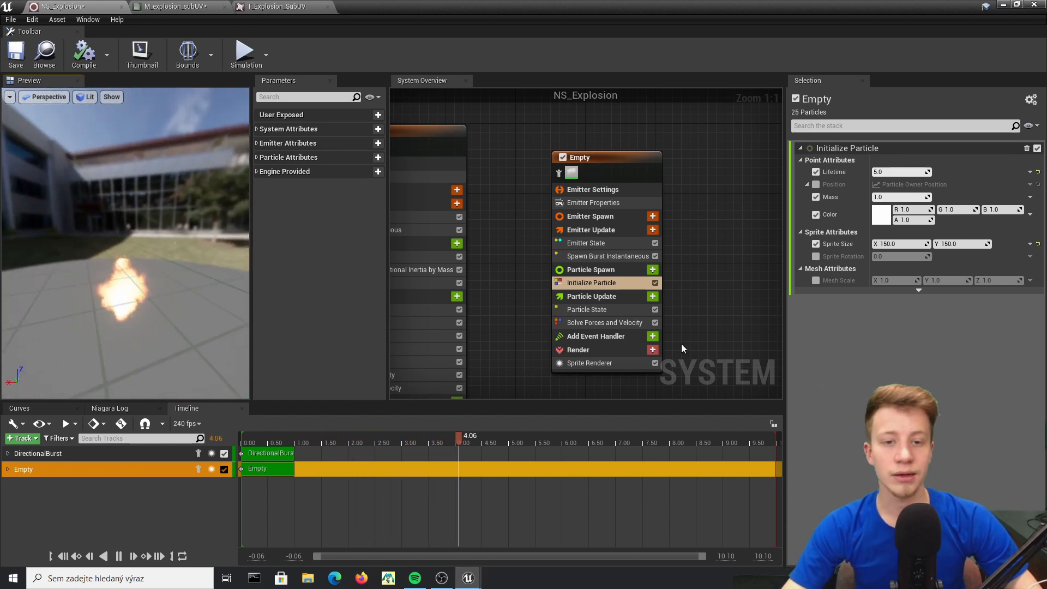
Step: Add a Sub UVAnimation module to the Empty emitter's Particle Update stage and set its Number Of Frames to 36
{"action": "left_click", "coordinate": [606, 297]}
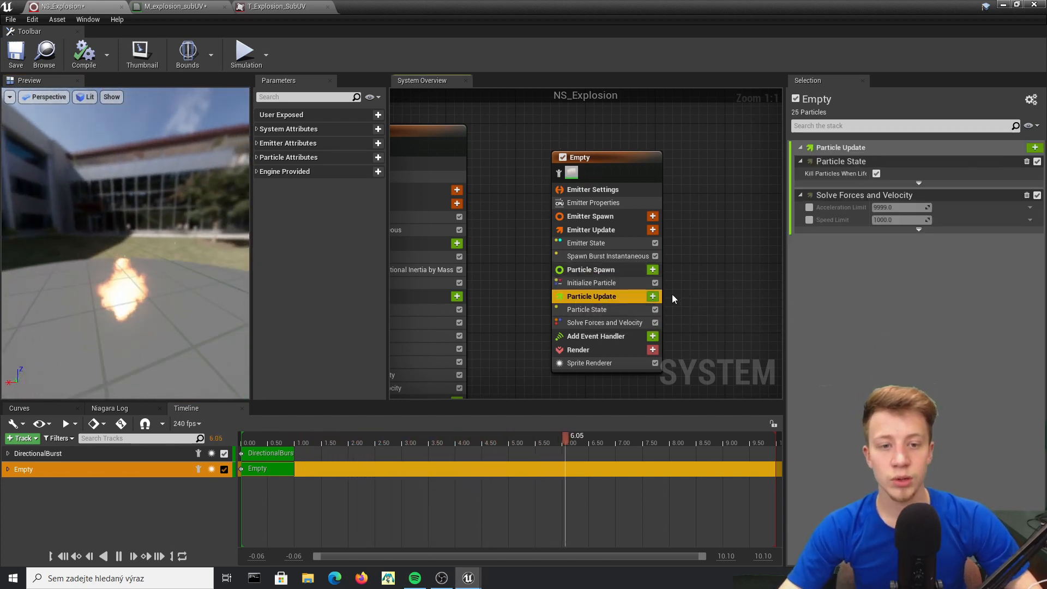
{"action": "left_click", "coordinate": [653, 297]}
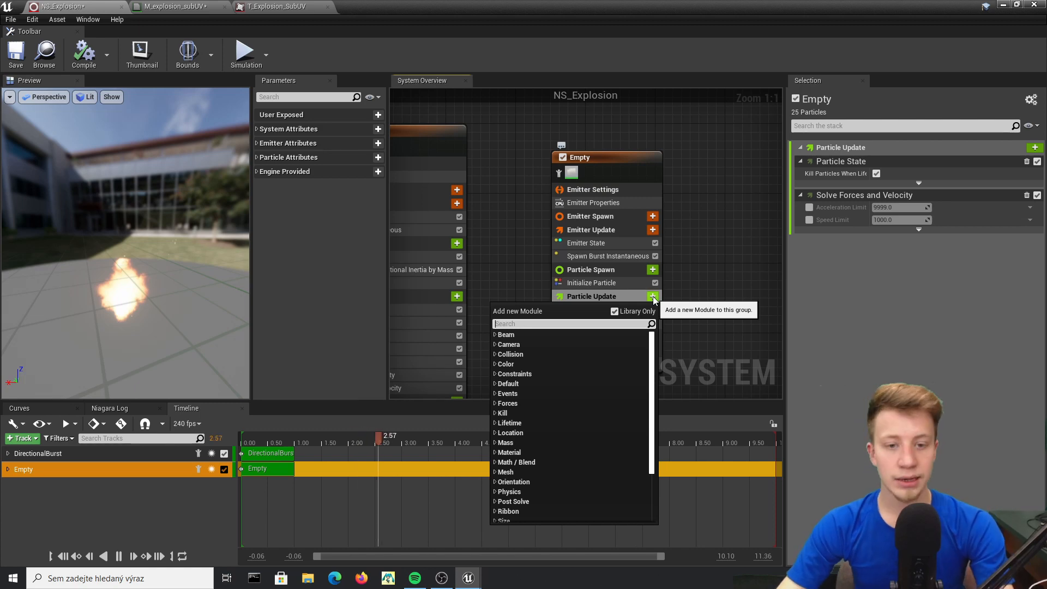
{"action": "type", "text": "ANI"}
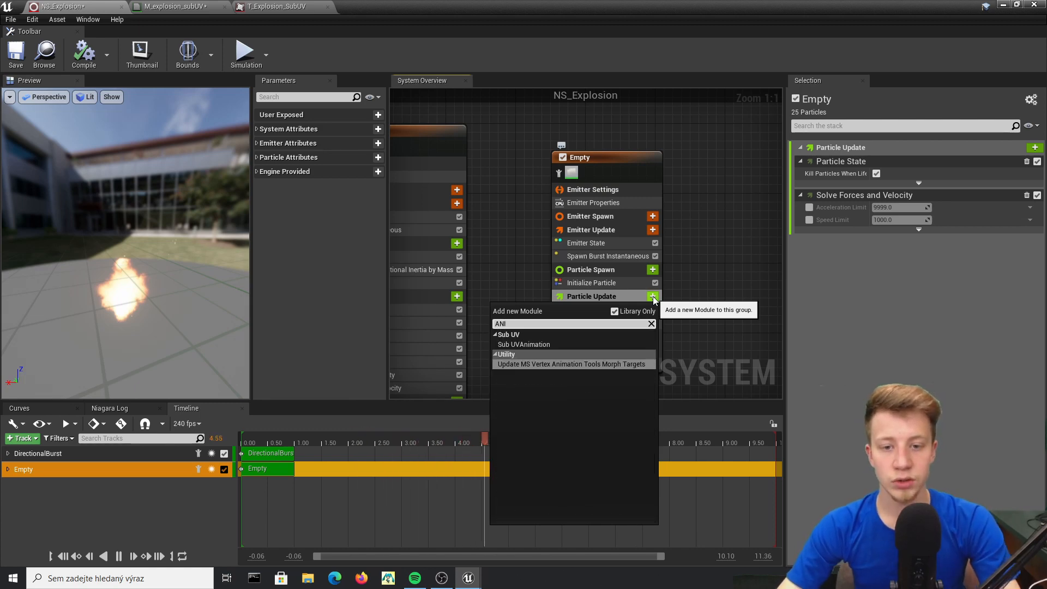
{"action": "left_click", "coordinate": [524, 344]}
{"action": "left_click", "coordinate": [888, 174]}
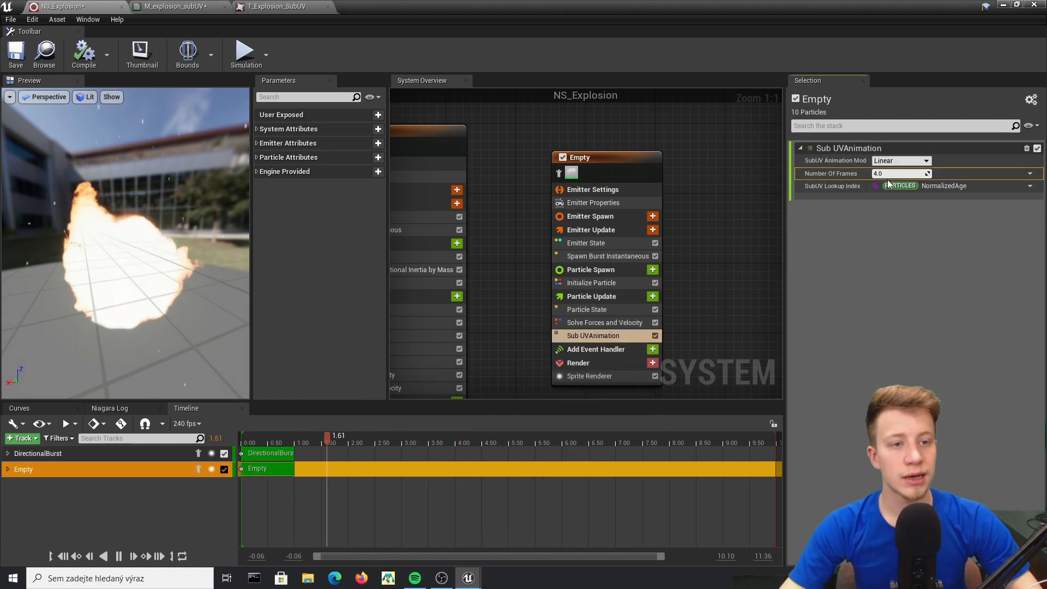
{"action": "type", "text": "36"}
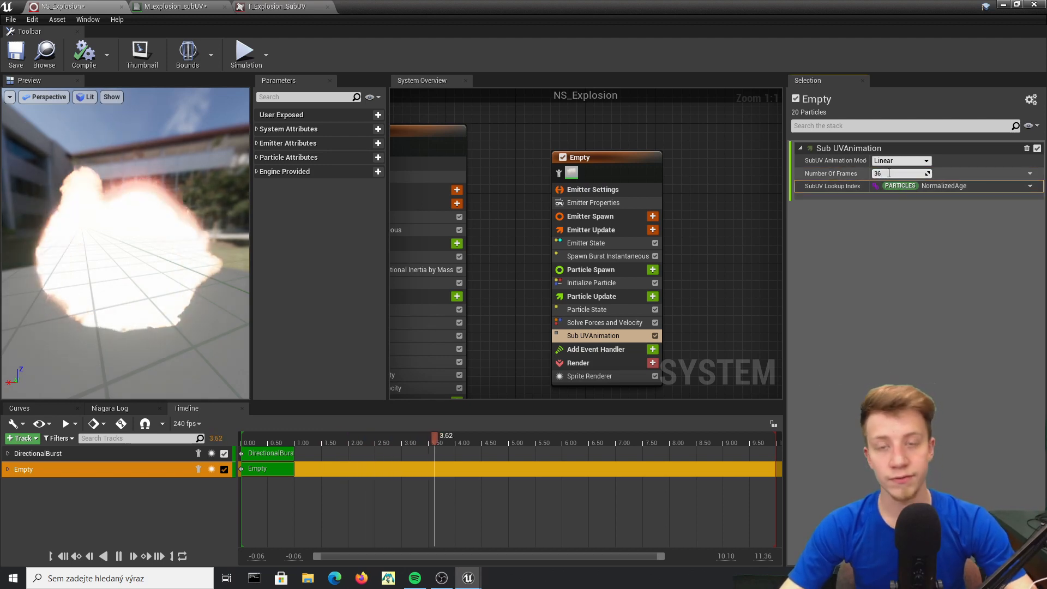
{"action": "key", "text": "Return"}
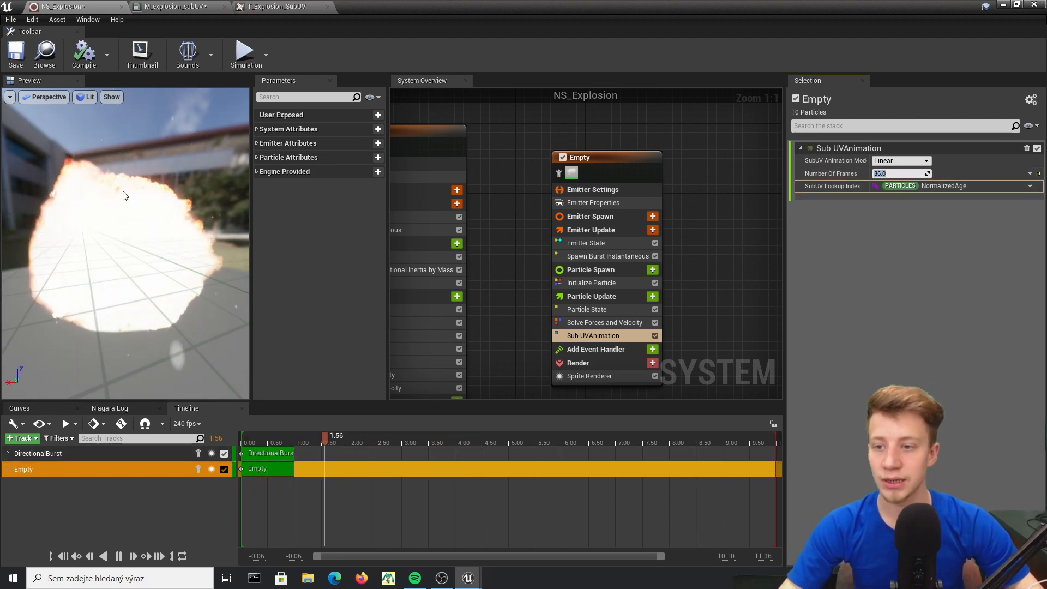
Step: Inspect the animated explosion in the preview from other angles and compile the system
{"action": "left_click_drag", "start_coordinate": [48, 143], "coordinate": [207, 197]}
{"action": "scroll", "coordinate": [48, 143], "scroll_direction": "down", "scroll_amount": 5}
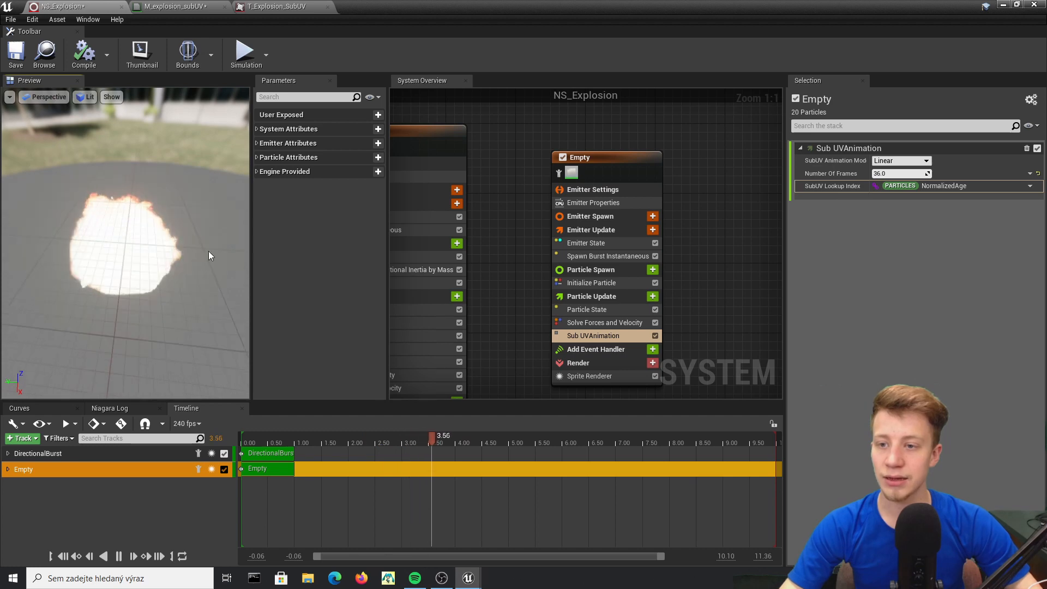
{"action": "left_click_drag", "start_coordinate": [208, 251], "coordinate": [305, 257]}
{"action": "left_click", "coordinate": [96, 53]}
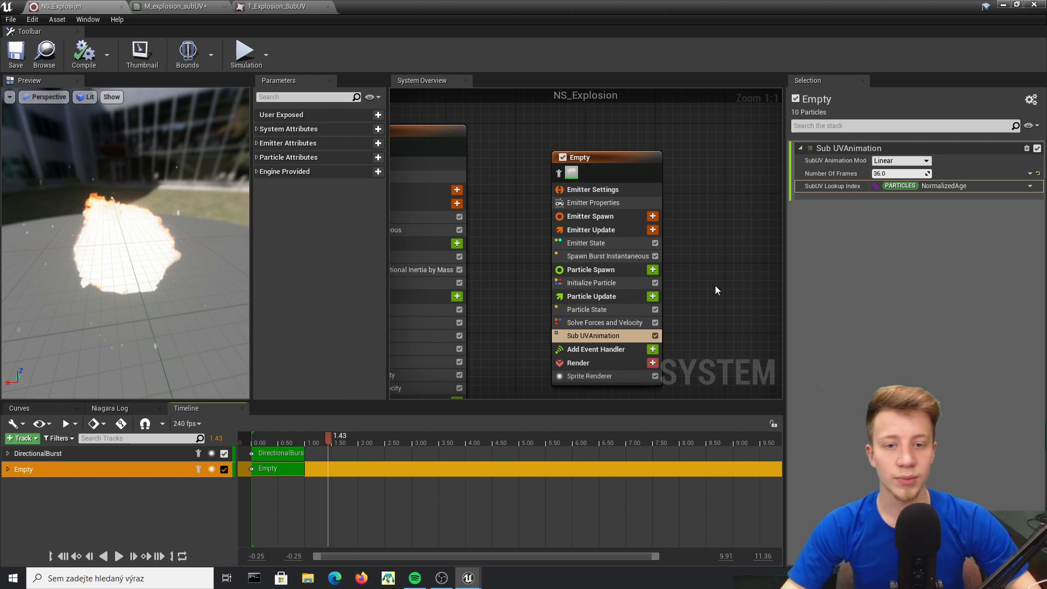
Step: Add a Sphere Location module to the Empty emitter's Particle Spawn stage
{"action": "right_click_drag", "start_coordinate": [692, 281], "coordinate": [622, 226]}
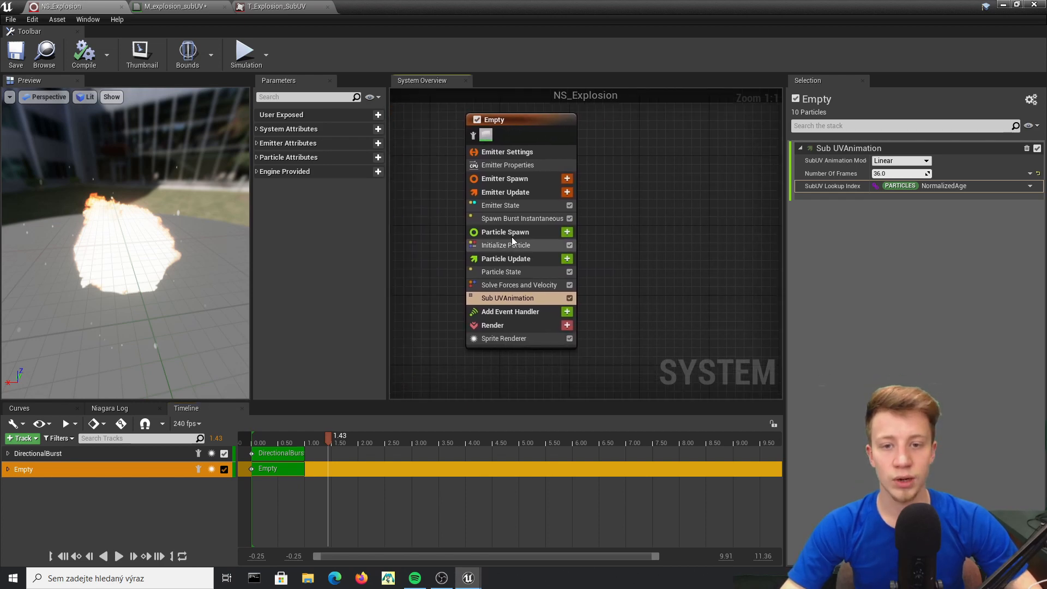
{"action": "left_click", "coordinate": [568, 233]}
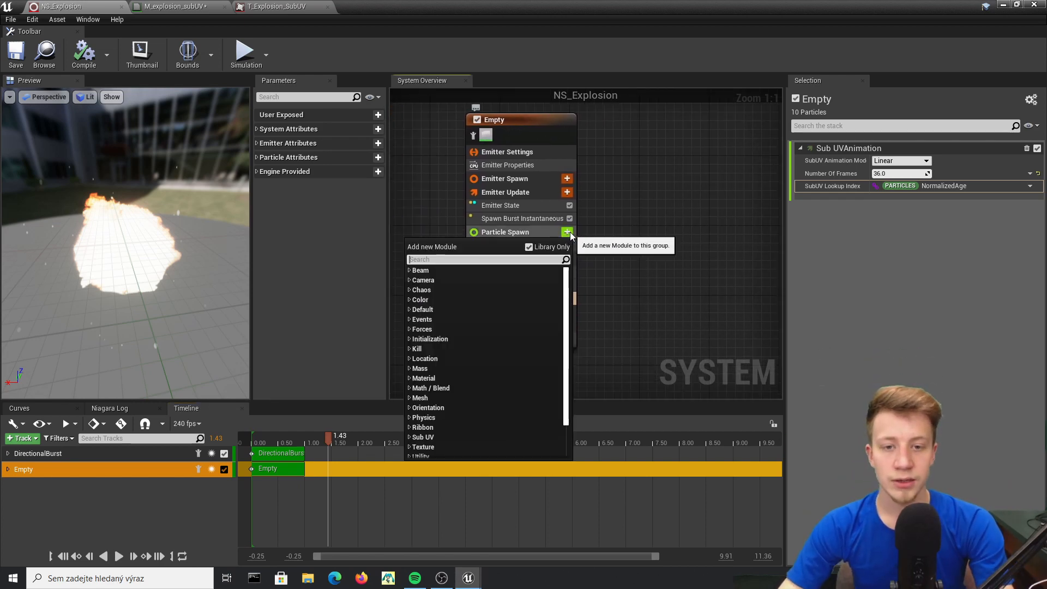
{"action": "type", "text": "sphe"}
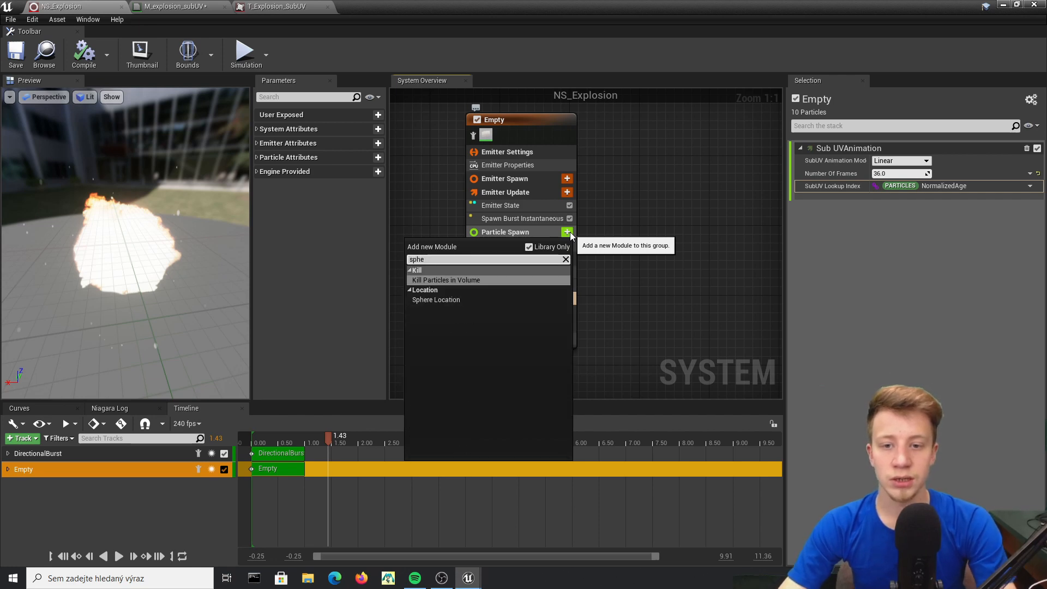
{"action": "key", "text": "Down"}
{"action": "key", "text": "Return"}
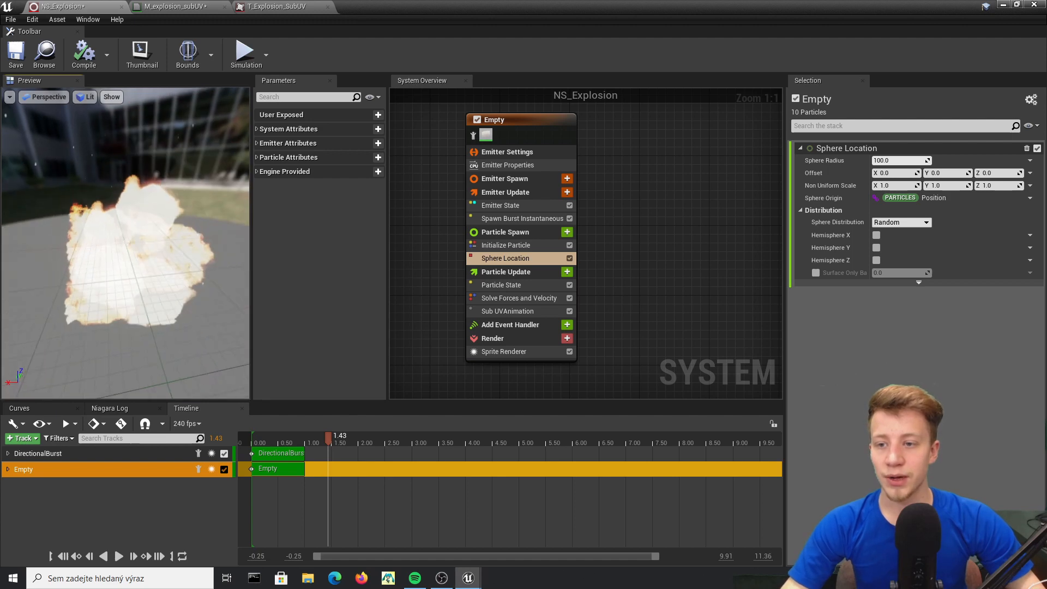
Step: Set the Sphere Location module's Sphere Radius to 20 and enable Hemisphere Z
{"action": "left_click_drag", "start_coordinate": [125, 246], "coordinate": [243, 245]}
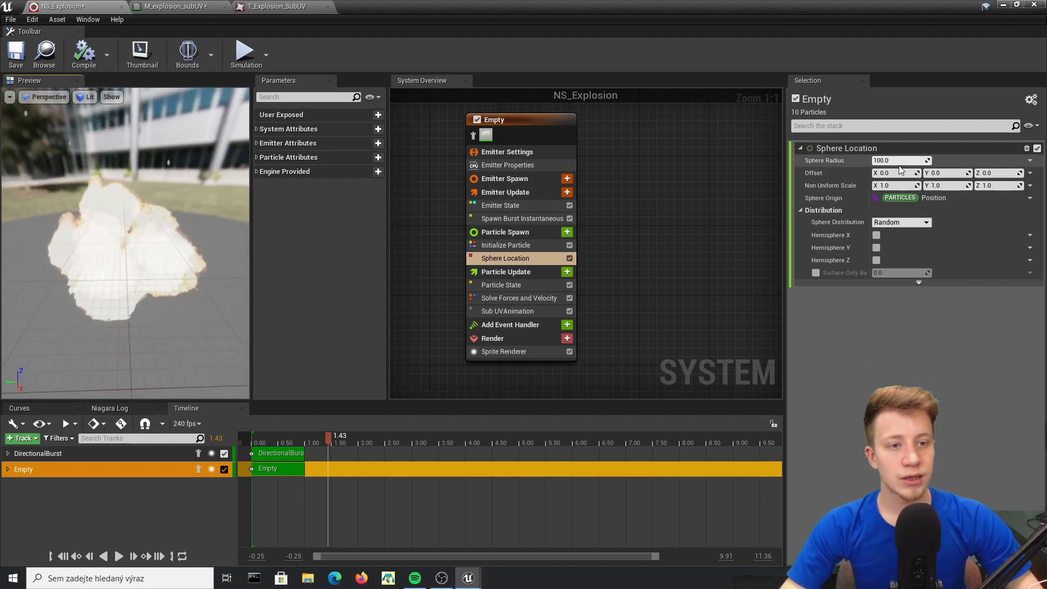
{"action": "left_click_drag", "start_coordinate": [914, 160], "coordinate": [897, 160]}
{"action": "left_click", "coordinate": [914, 160]}
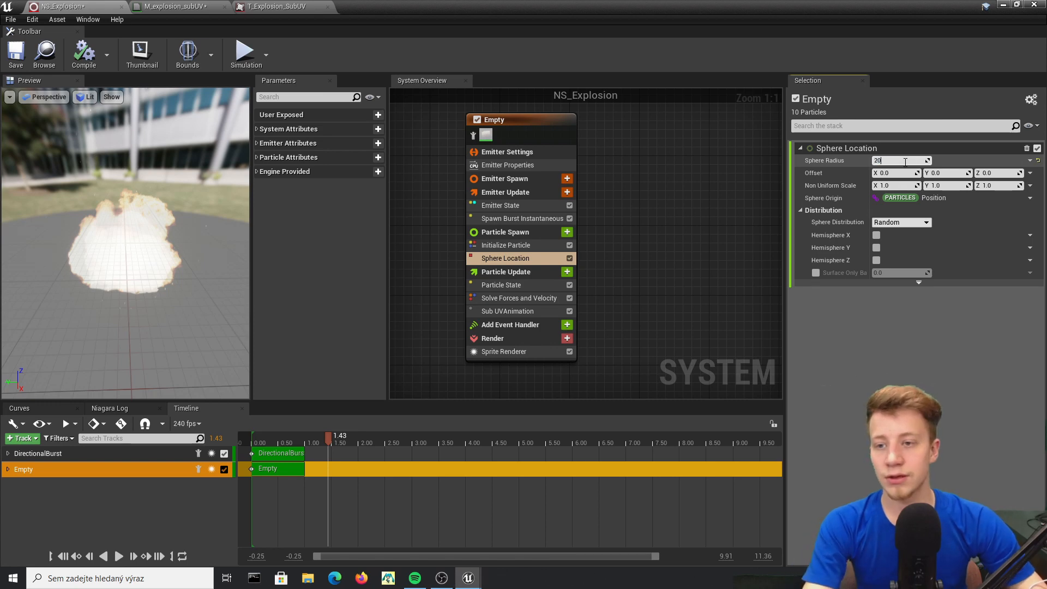
{"action": "type", "text": "20"}
{"action": "key", "text": "Return"}
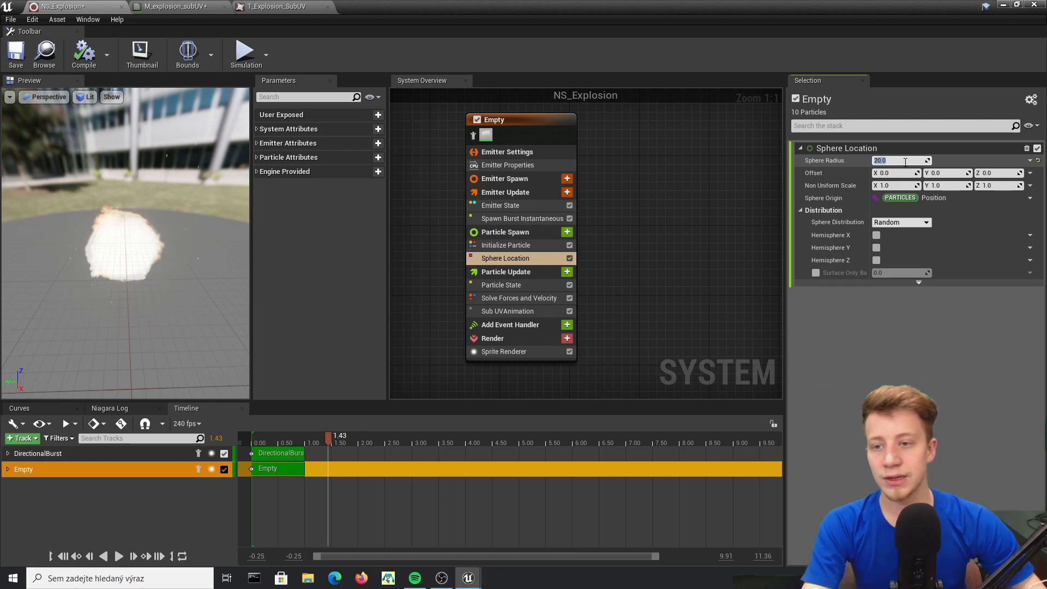
{"action": "left_click", "coordinate": [877, 260]}
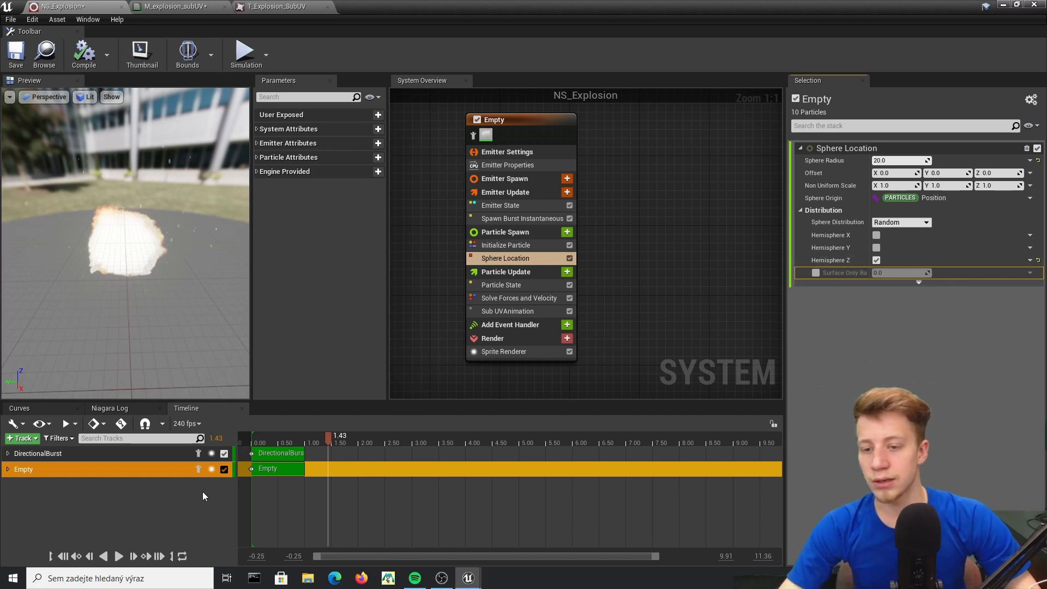
Step: Play the explosion from the start, inspect it in the preview, and return the timeline to the beginning
{"action": "left_click", "coordinate": [247, 438]}
{"action": "left_click", "coordinate": [261, 438]}
{"action": "key", "text": "space"}
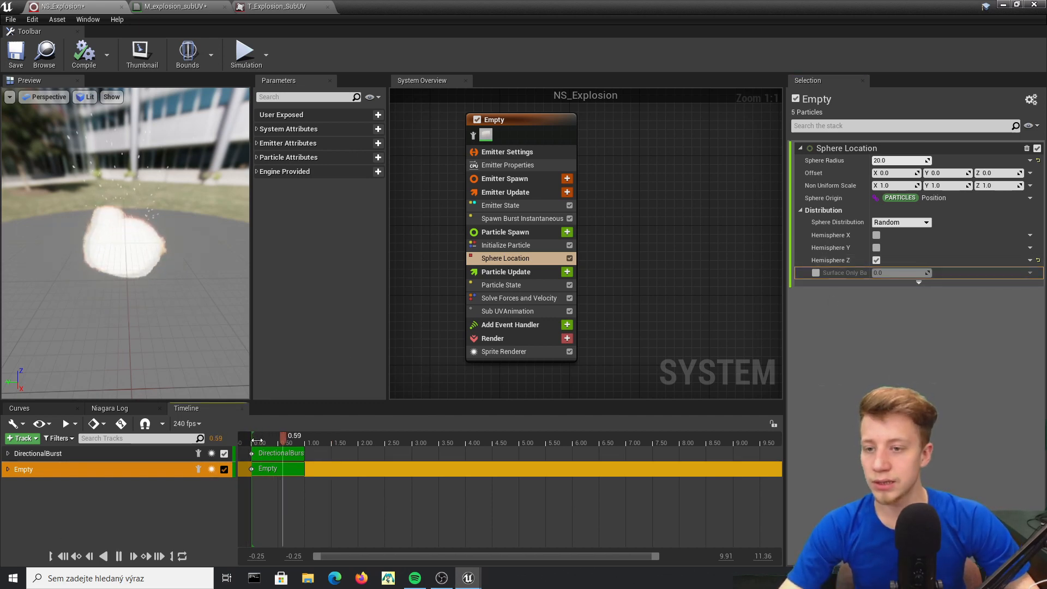
{"action": "left_click_drag", "start_coordinate": [143, 267], "coordinate": [155, 246]}
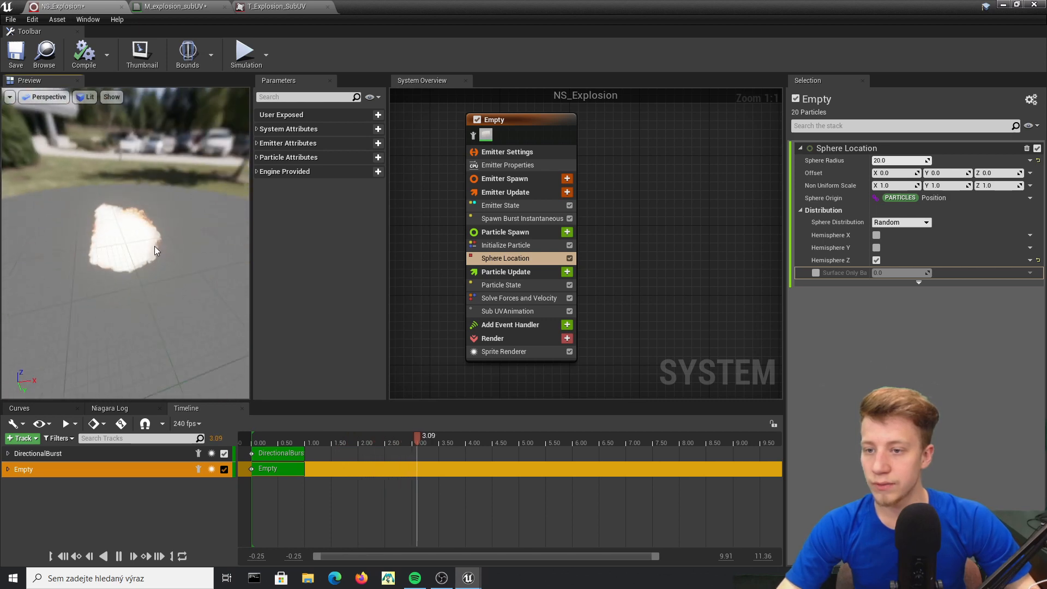
{"action": "key", "text": "shift+Down"}
{"action": "left_click", "coordinate": [257, 437]}
{"action": "left_click", "coordinate": [251, 437]}
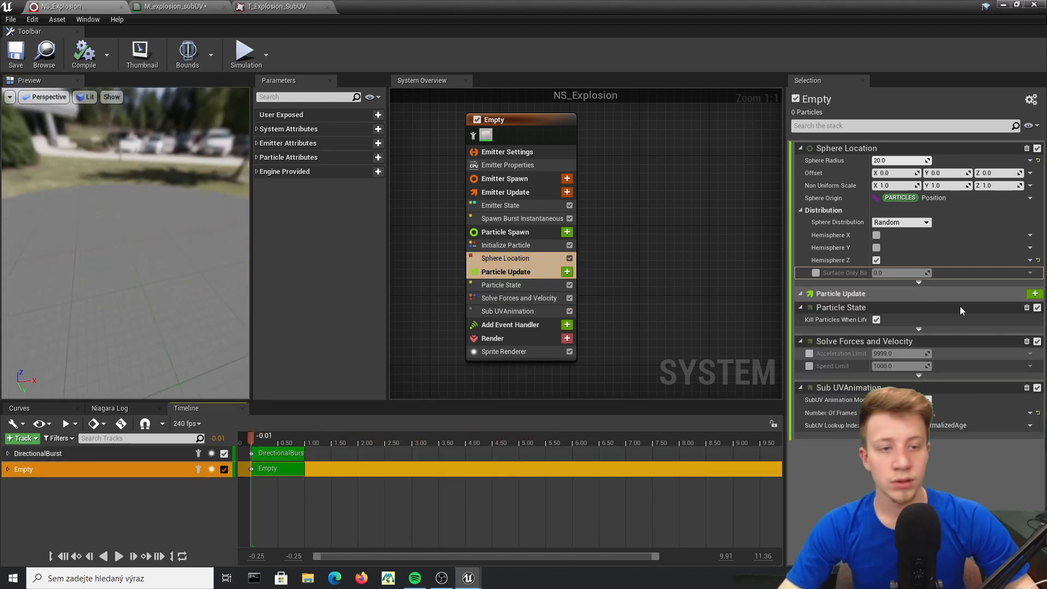
Step: Set the Lifetime in the Empty emitter's Initialize Particle module to 1 and preview the playback
{"action": "left_click", "coordinate": [507, 244]}
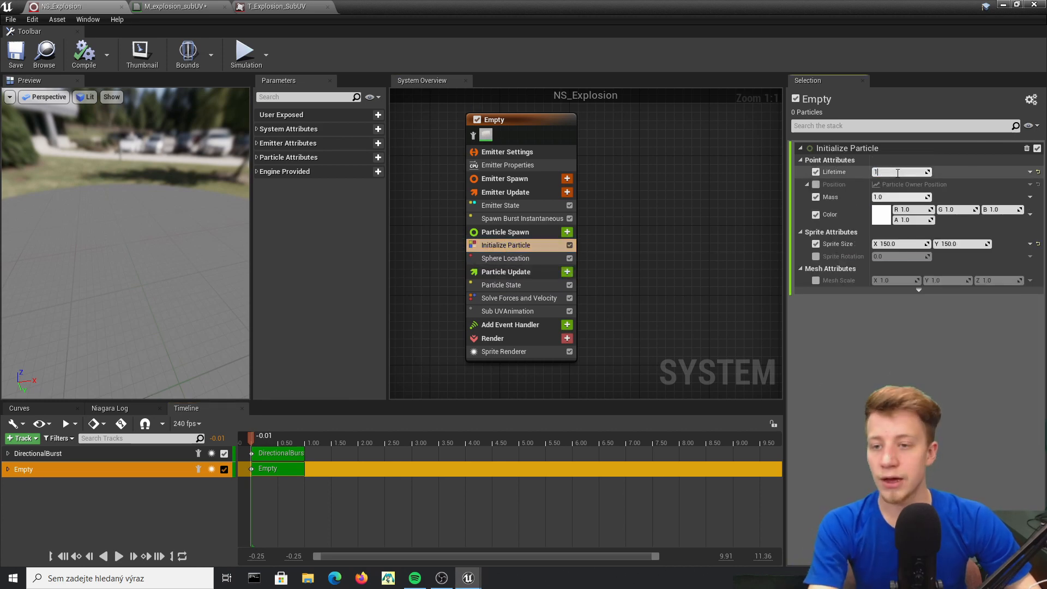
{"action": "left_click", "coordinate": [896, 172]}
{"action": "type", "text": "1"}
{"action": "key", "text": "Return"}
{"action": "left_click", "coordinate": [243, 436]}
{"action": "key", "text": "space"}
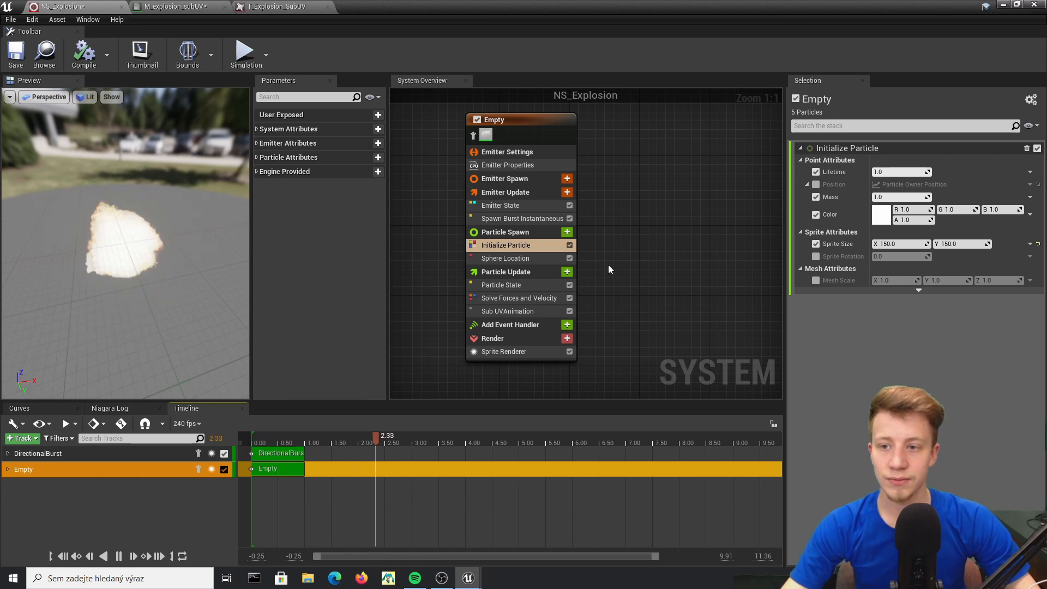
{"action": "key", "text": "space"}
Step: Set the Loop Behavior in the Empty emitter's Emitter State to Once and replay the effect from the start
{"action": "left_click", "coordinate": [518, 218]}
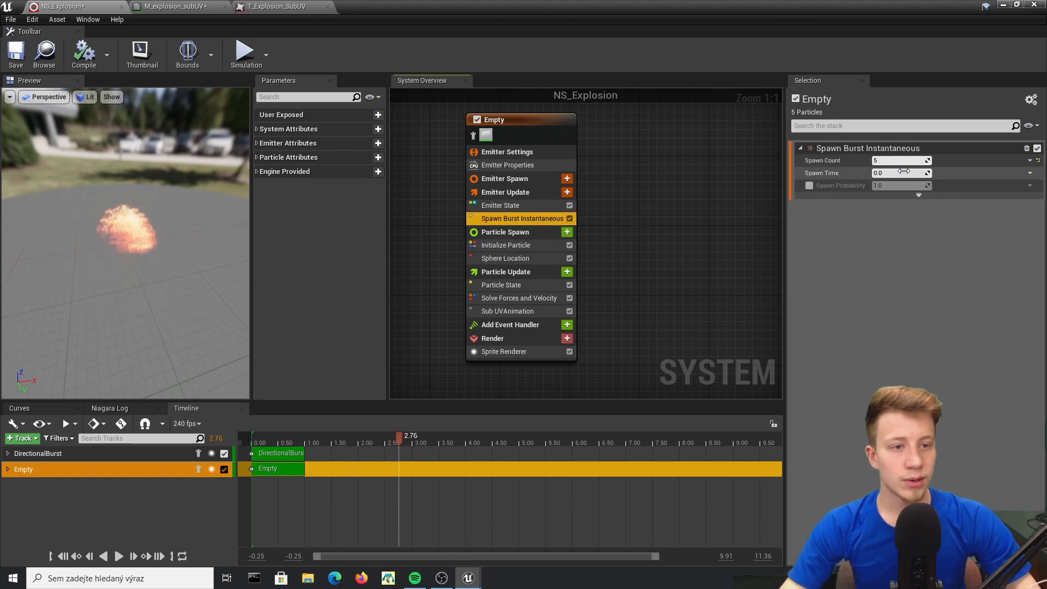
{"action": "left_click", "coordinate": [515, 165]}
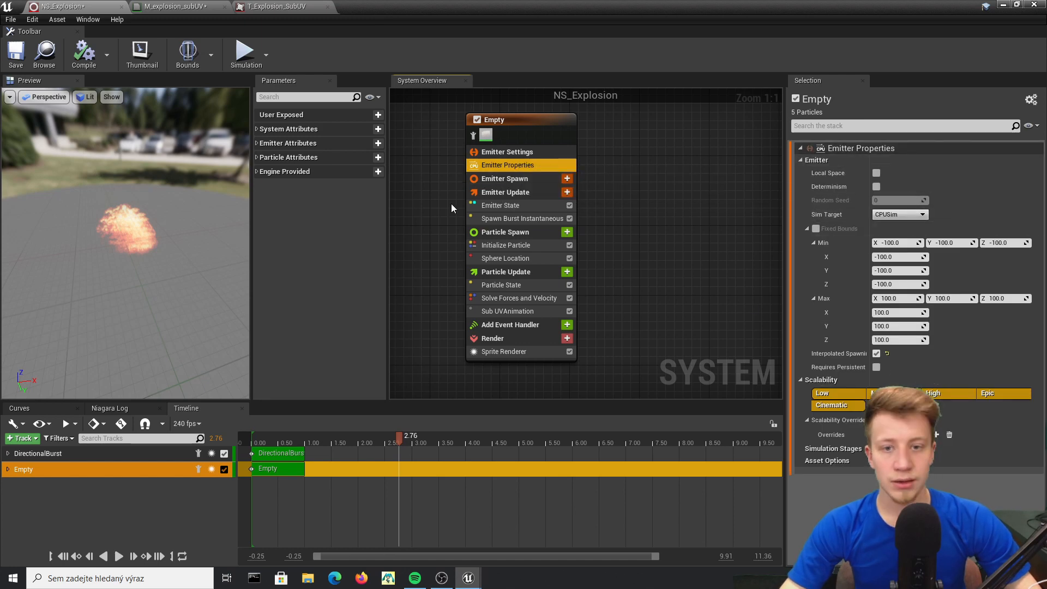
{"action": "left_click", "coordinate": [491, 205]}
{"action": "left_click", "coordinate": [505, 192]}
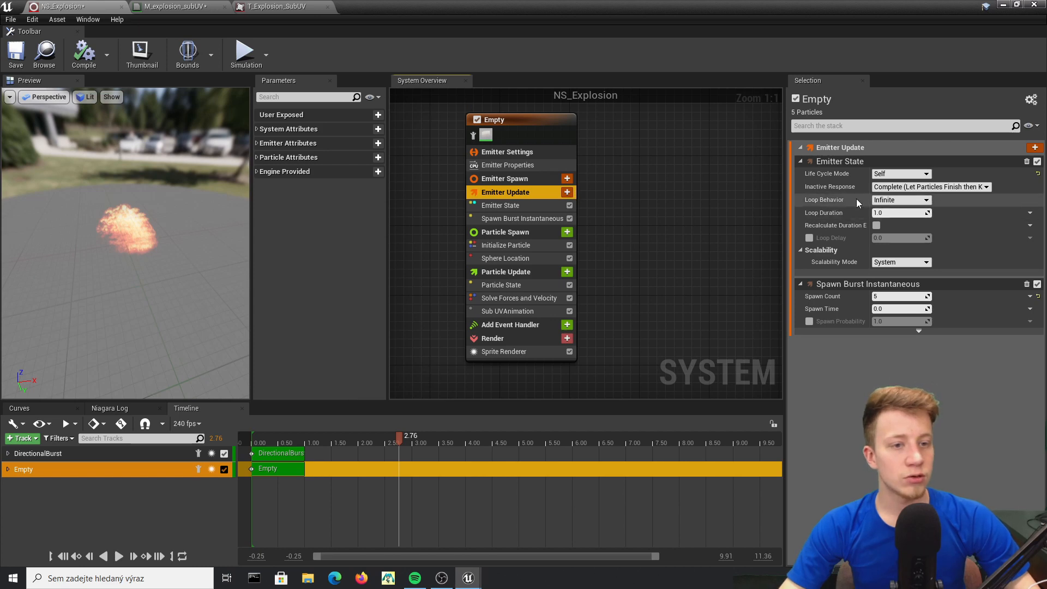
{"action": "left_click", "coordinate": [901, 200]}
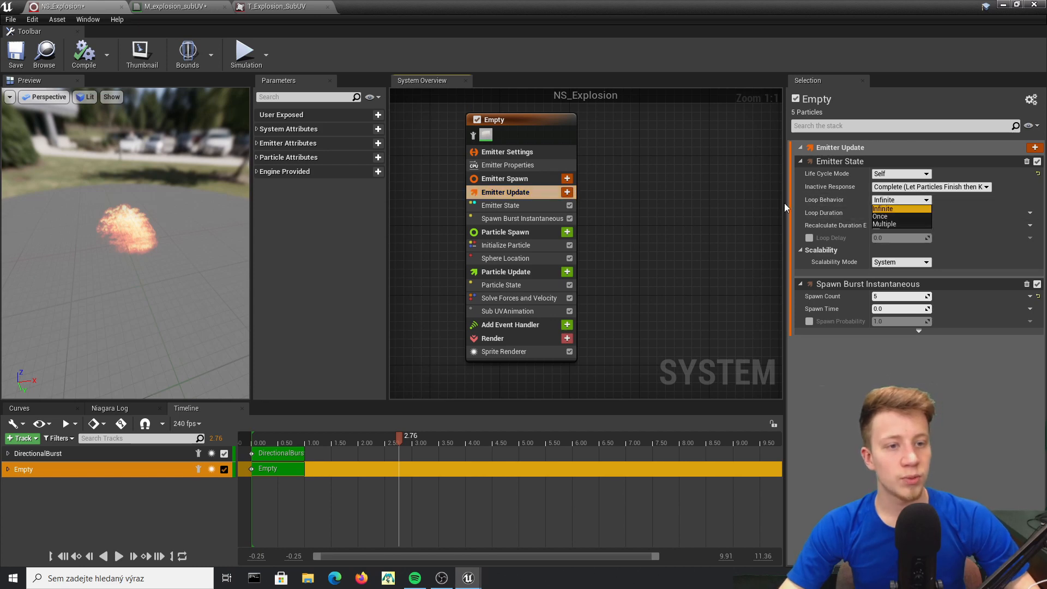
{"action": "left_click", "coordinate": [895, 216]}
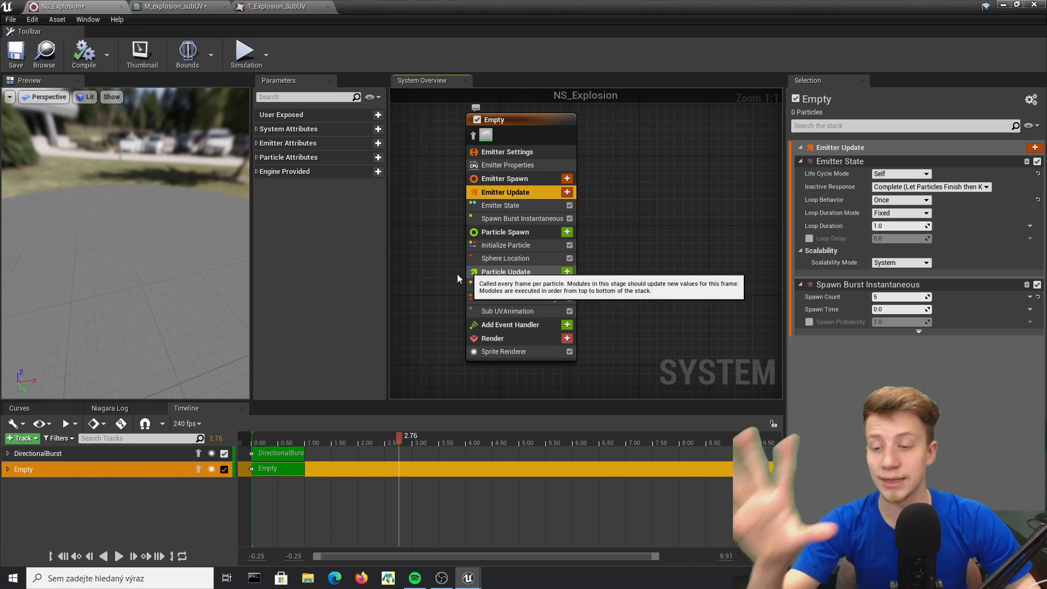
{"action": "left_click_drag", "start_coordinate": [245, 436], "coordinate": [244, 434]}
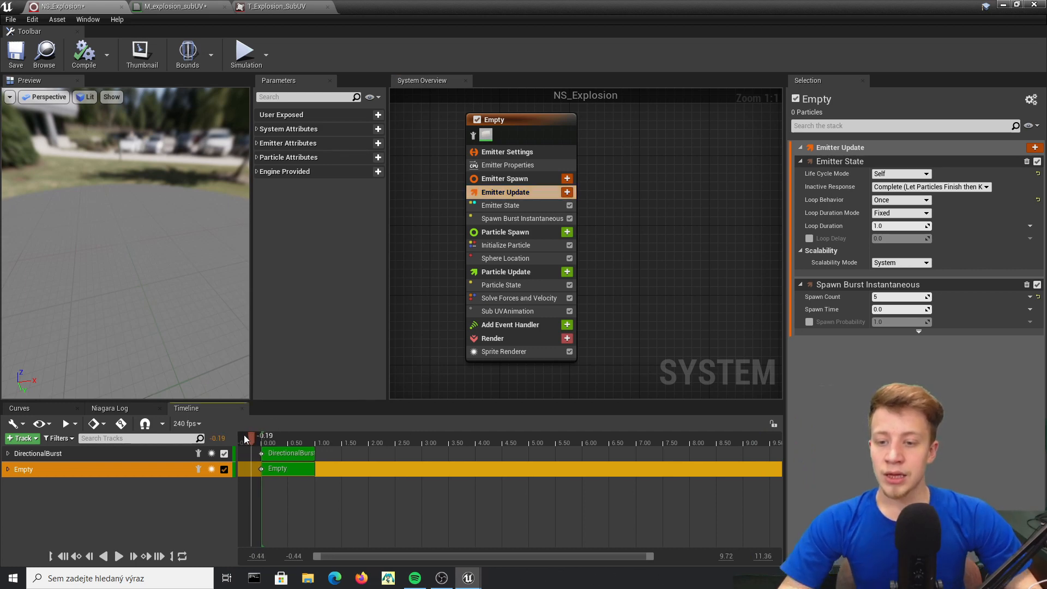
{"action": "key", "text": "space"}
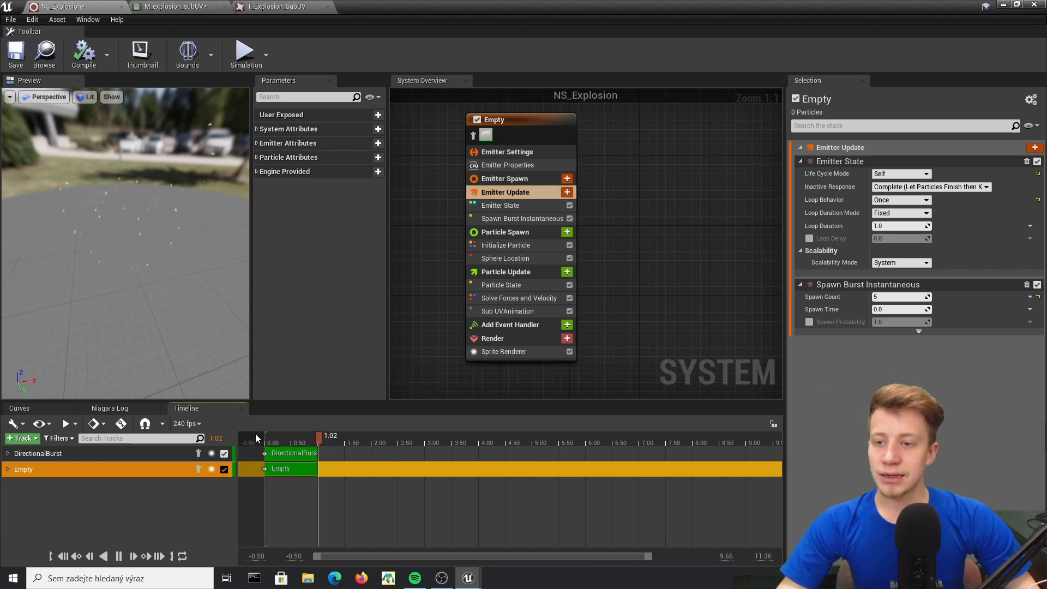
{"action": "key", "text": "space"}
Step: Replay the explosion from the start and disable the Mass attribute in the Empty emitter's Initialize Particle module
{"action": "left_click", "coordinate": [507, 246]}
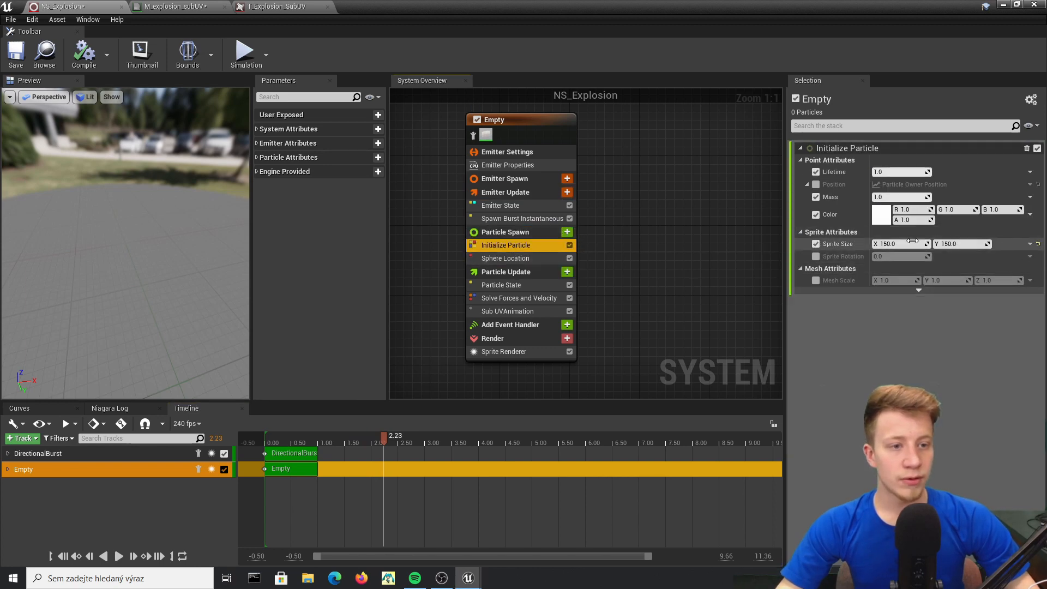
{"action": "left_click", "coordinate": [265, 435]}
{"action": "key", "text": "space"}
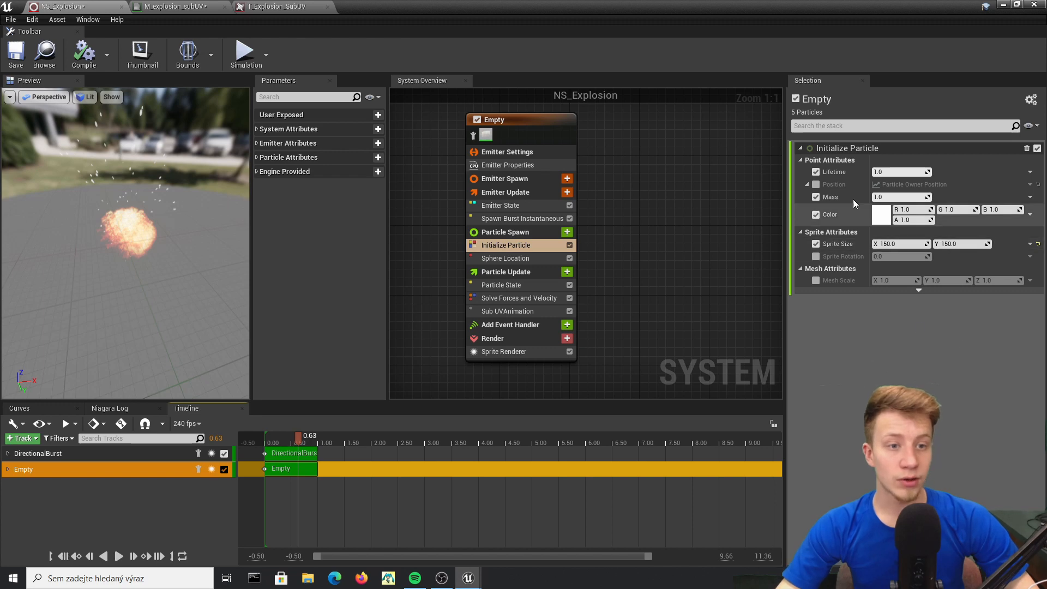
{"action": "left_click", "coordinate": [816, 197]}
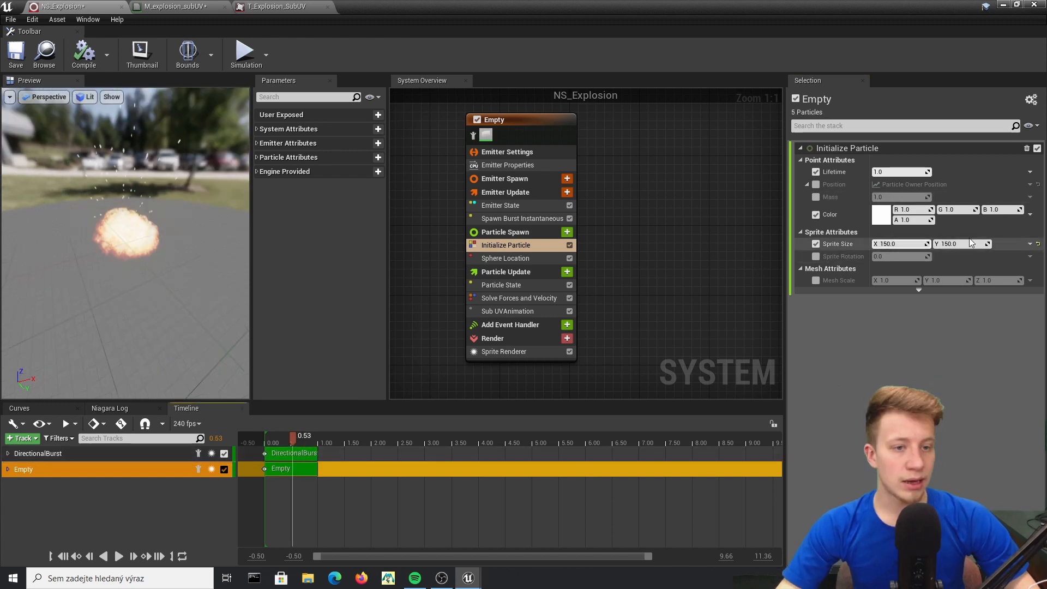
Step: Drive the Empty emitter's Sprite Size with Vector 2D From Float and make its Value a Uniform Ranged Float
{"action": "left_click", "coordinate": [1029, 244]}
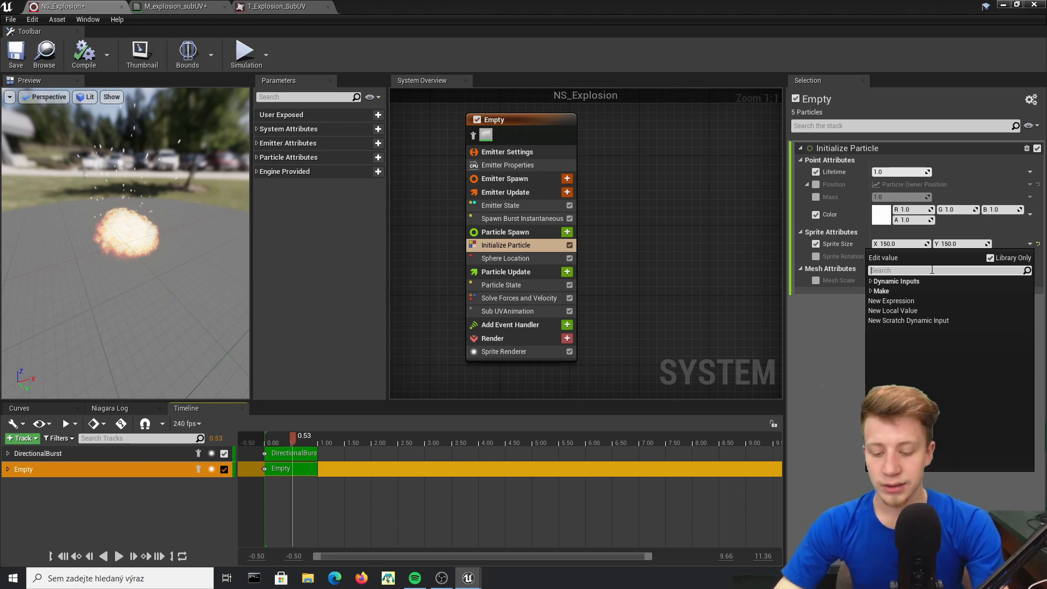
{"action": "type", "text": "float"}
{"action": "key", "text": "Return"}
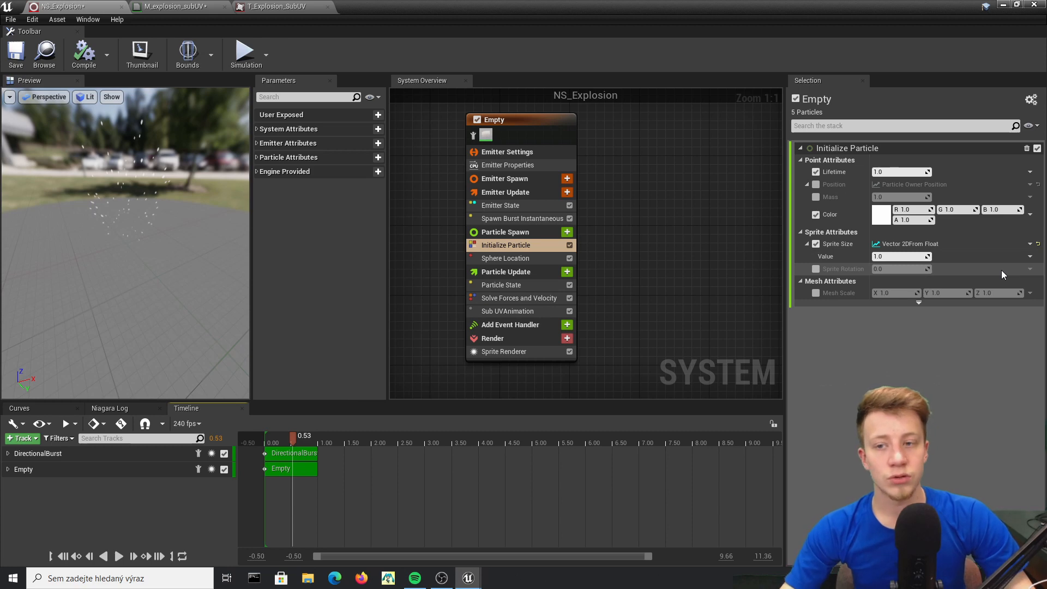
{"action": "left_click", "coordinate": [1028, 256]}
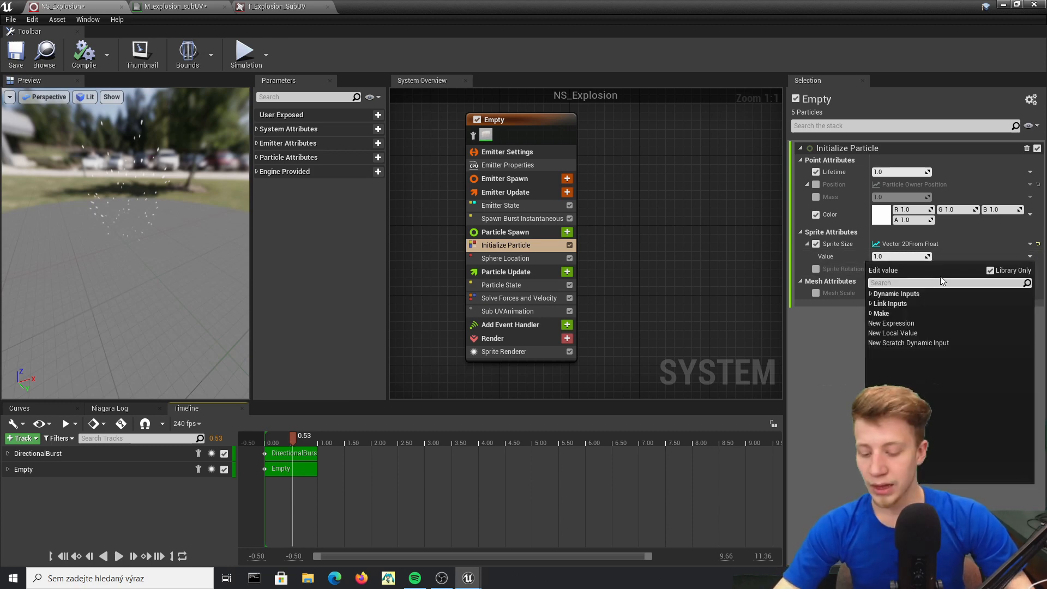
{"action": "type", "text": "uniform"}
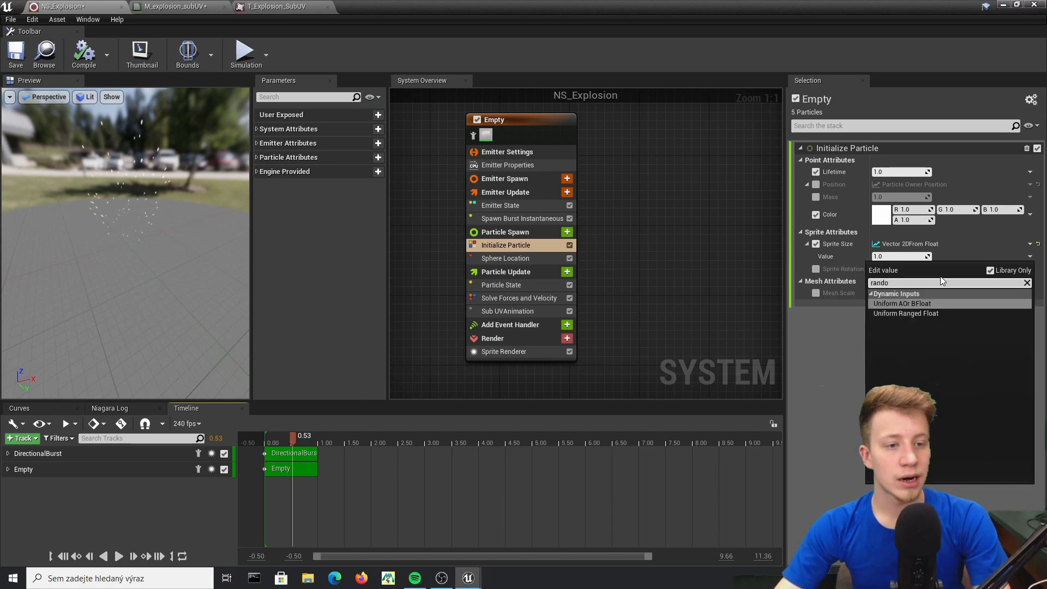
{"action": "key", "text": "Down"}
{"action": "key", "text": "Return"}
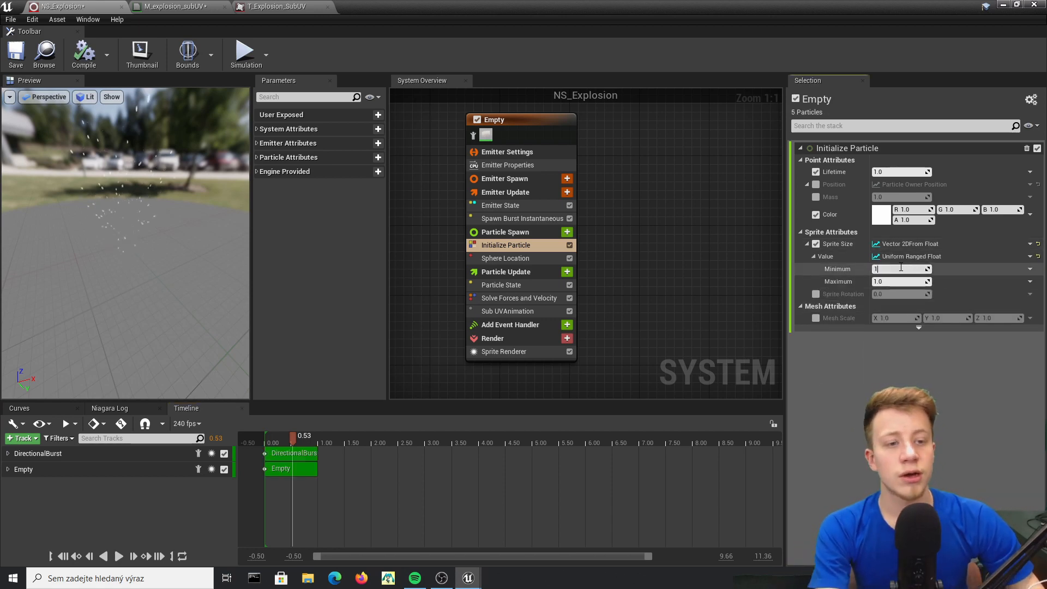
Step: Set the Sprite Size range to a Minimum of 130 and a Maximum of 200, and replay the effect
{"action": "left_click", "coordinate": [897, 267]}
{"action": "type", "text": "130"}
{"action": "key", "text": "Return"}
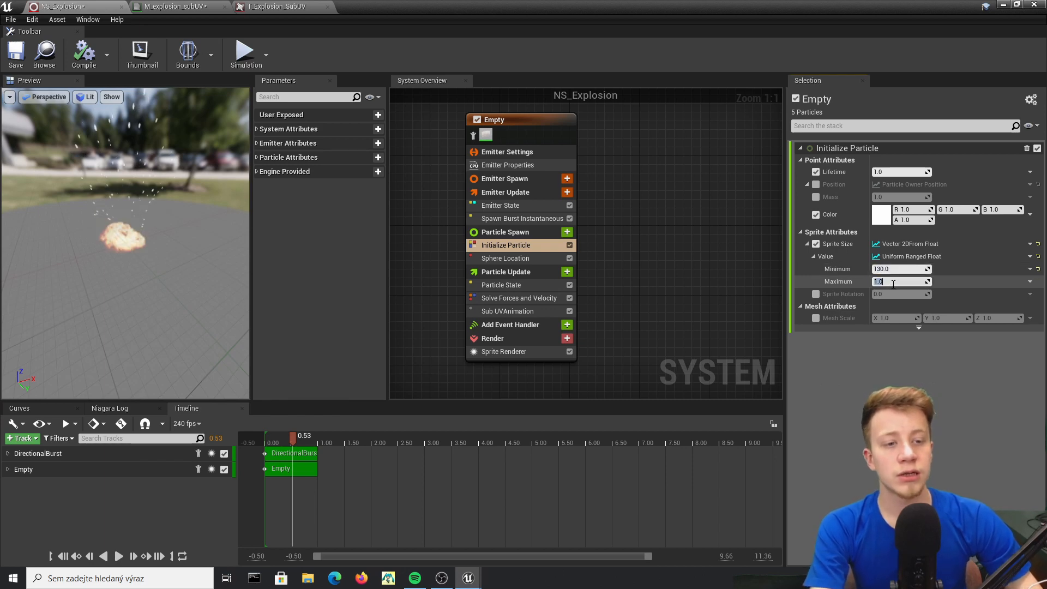
{"action": "key", "text": "Return"}
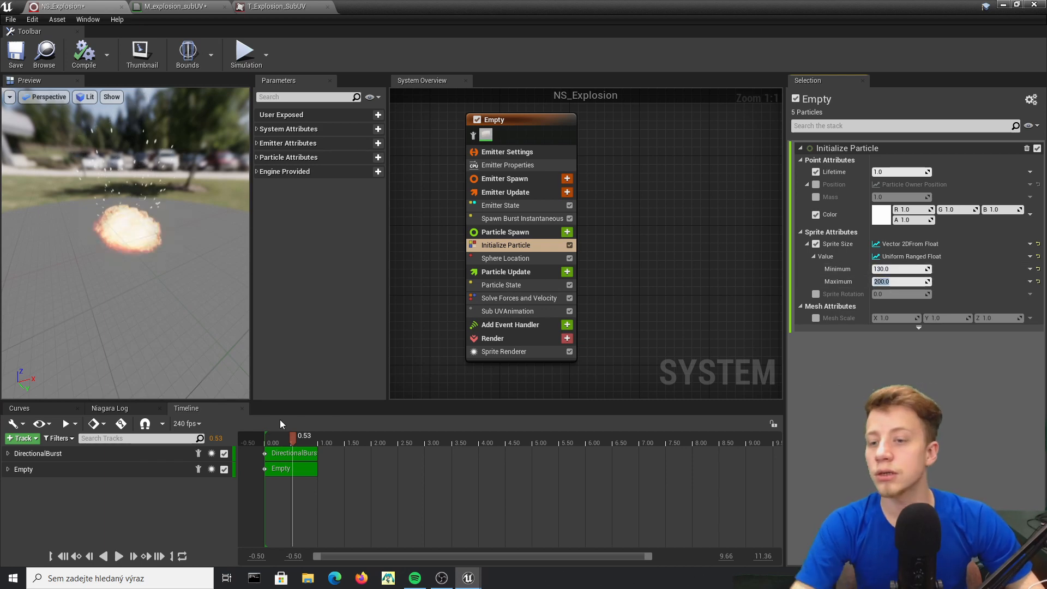
{"action": "left_click", "coordinate": [267, 438]}
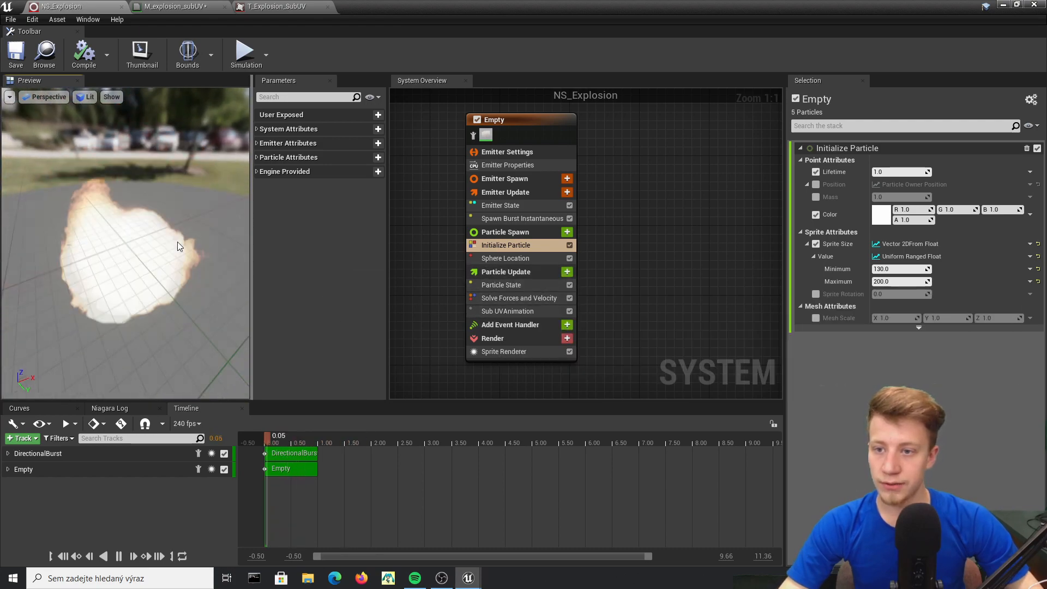
{"action": "left_click", "coordinate": [271, 438]}
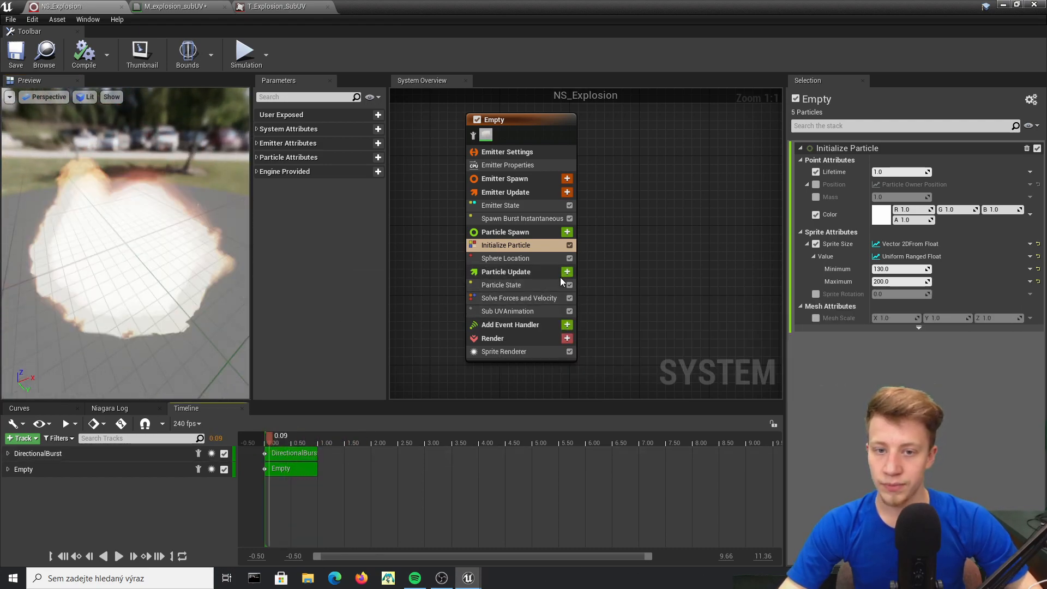
Step: Set the Sphere Radius in the Empty emitter's Sphere Location module to 35 and replay the explosion from the start
{"action": "left_click", "coordinate": [540, 258]}
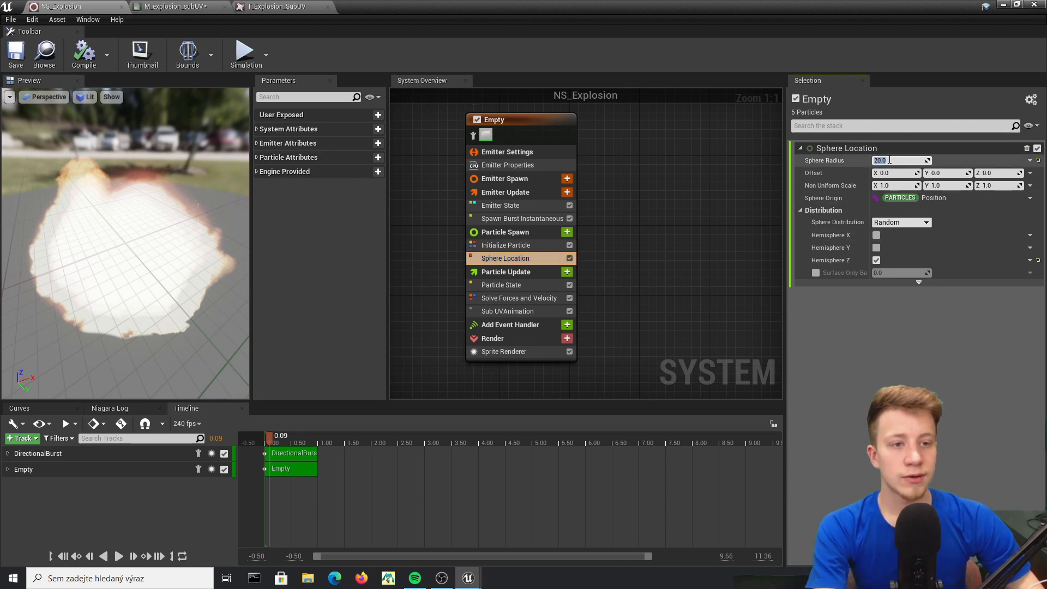
{"action": "left_click", "coordinate": [891, 159]}
{"action": "type", "text": "35"}
{"action": "key", "text": "Return"}
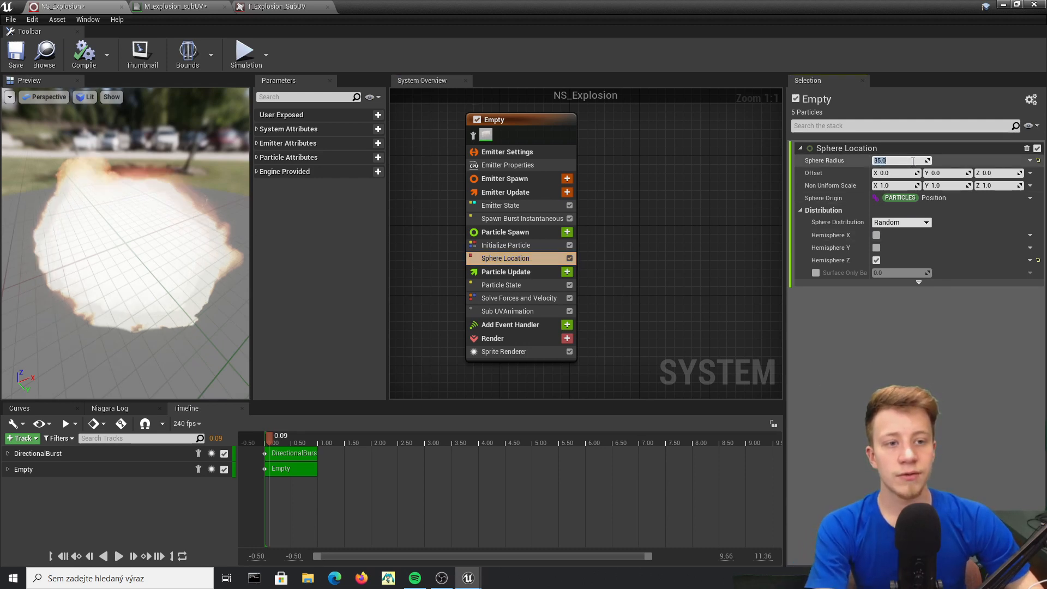
{"action": "left_click", "coordinate": [265, 438]}
{"action": "key", "text": "space"}
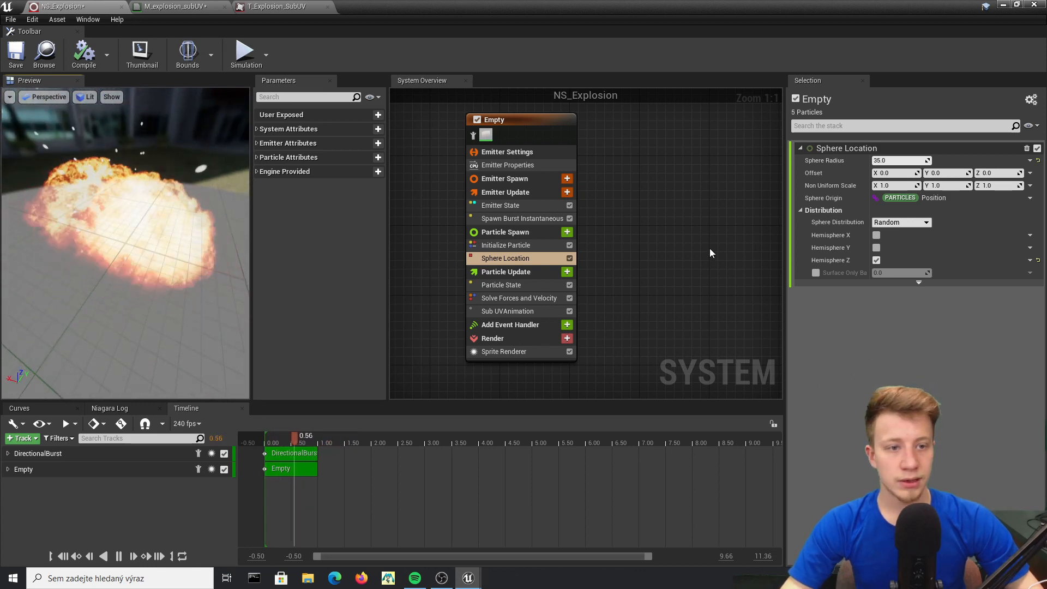
Step: Make the Lifetime in Initialize Particle a Uniform Ranged Float from 0.6 to 1.2 and preview the explosion
{"action": "left_click", "coordinate": [498, 246]}
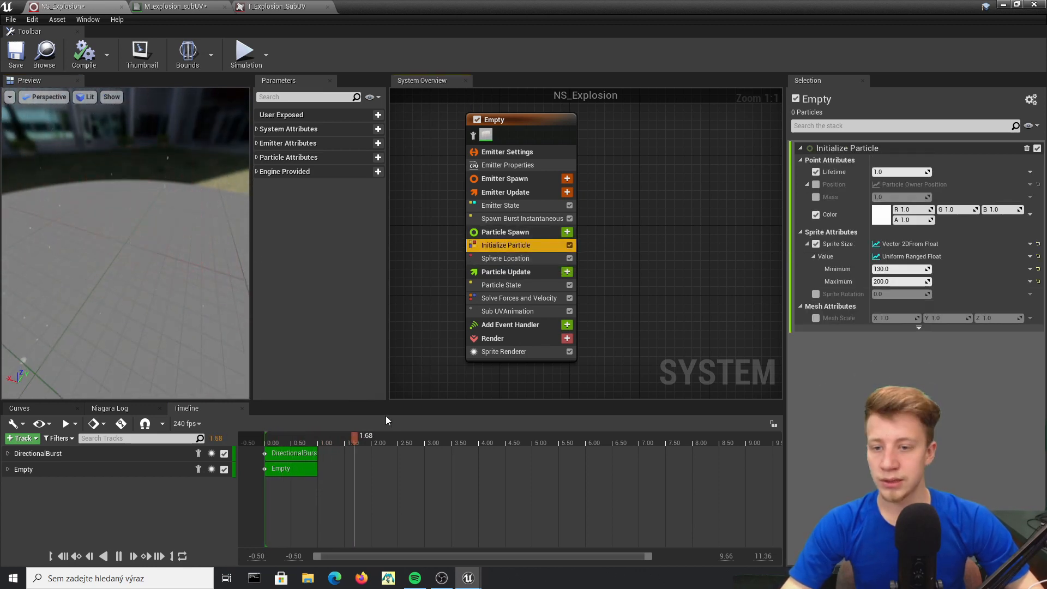
{"action": "left_click", "coordinate": [271, 437]}
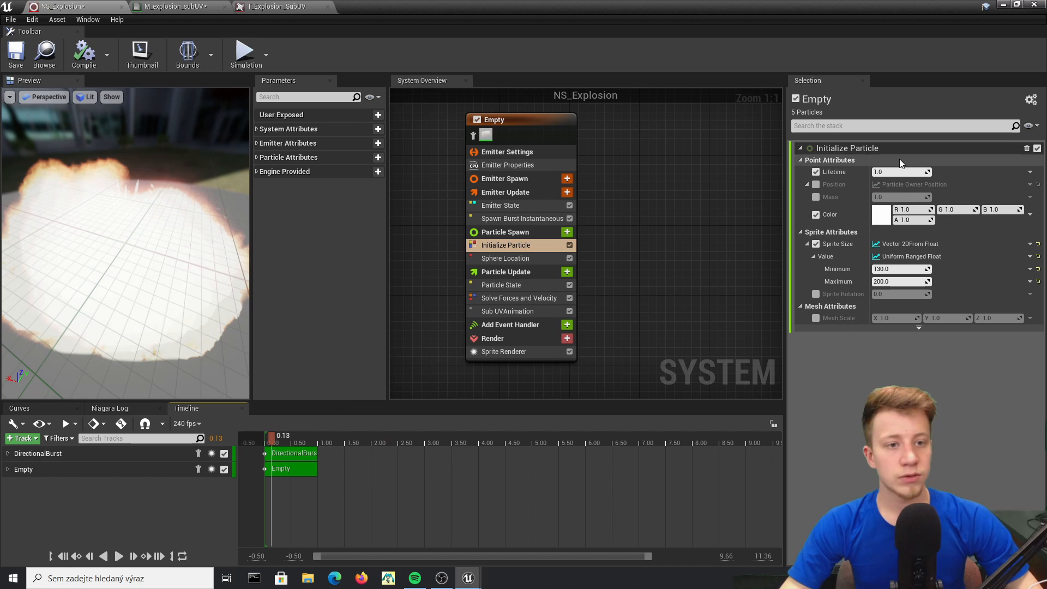
{"action": "left_click", "coordinate": [1030, 172]}
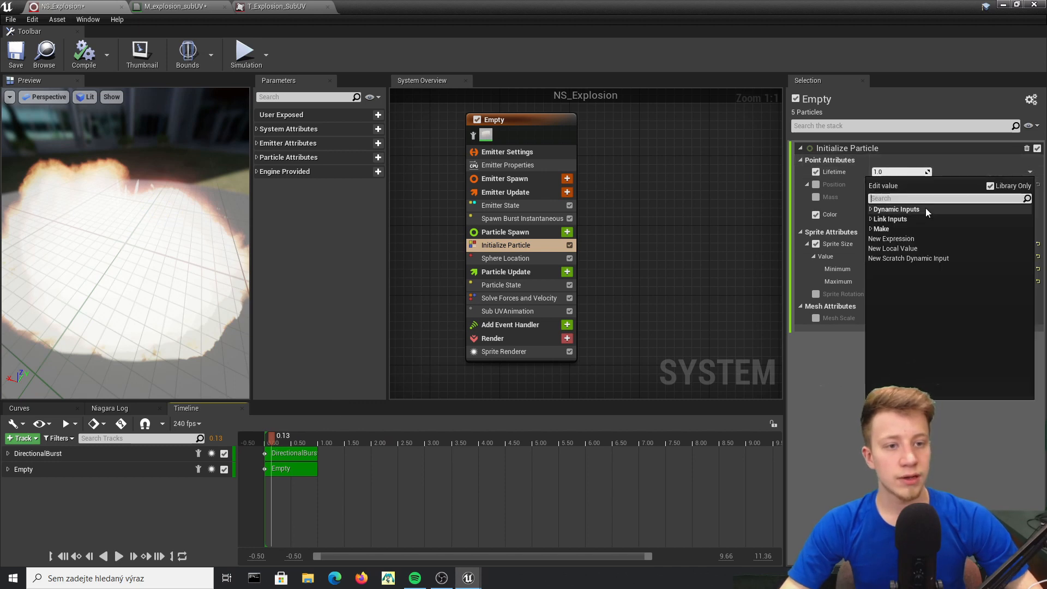
{"action": "type", "text": "ran"}
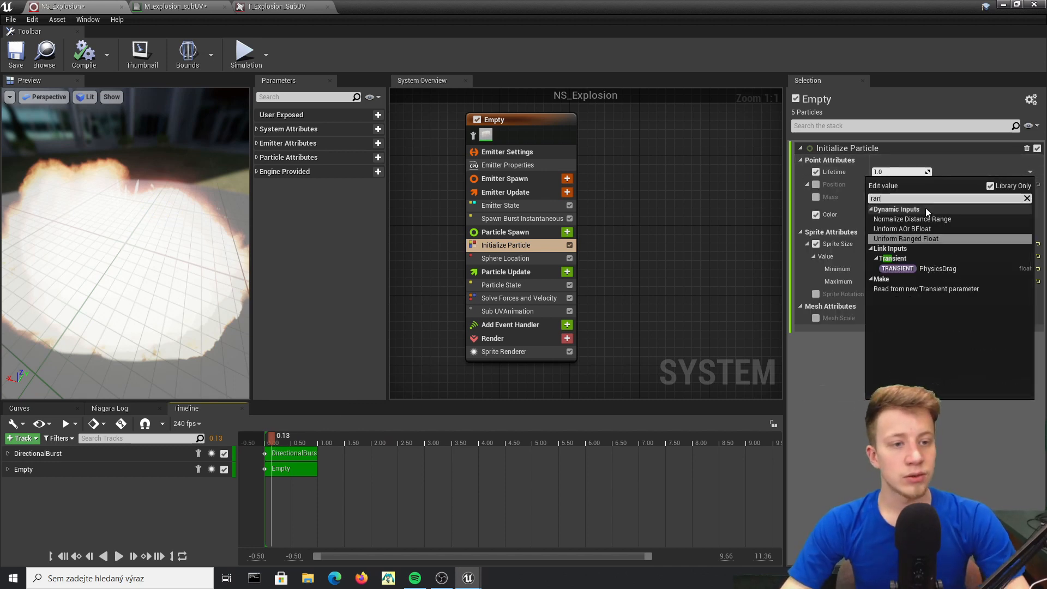
{"action": "key", "text": "Return"}
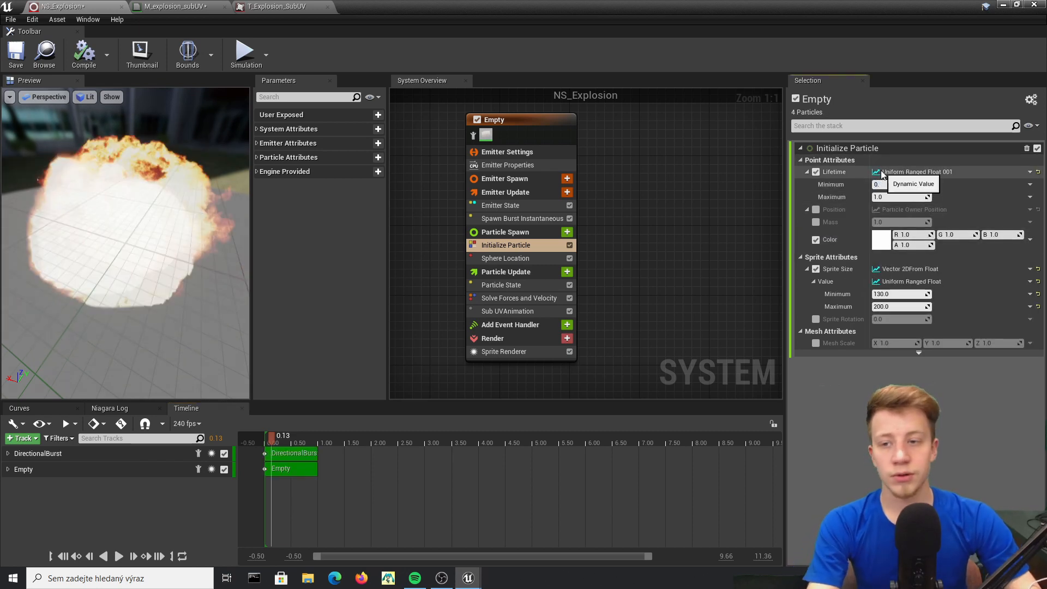
{"action": "type", "text": "0.6"}
{"action": "key", "text": "Return"}
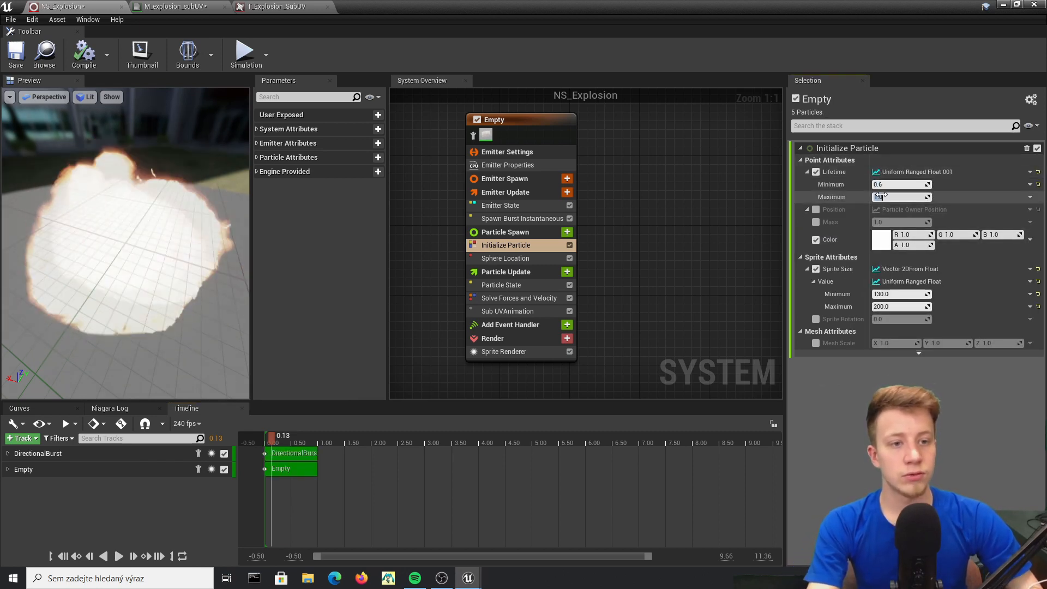
{"action": "type", "text": "1.2"}
{"action": "key", "text": "Return"}
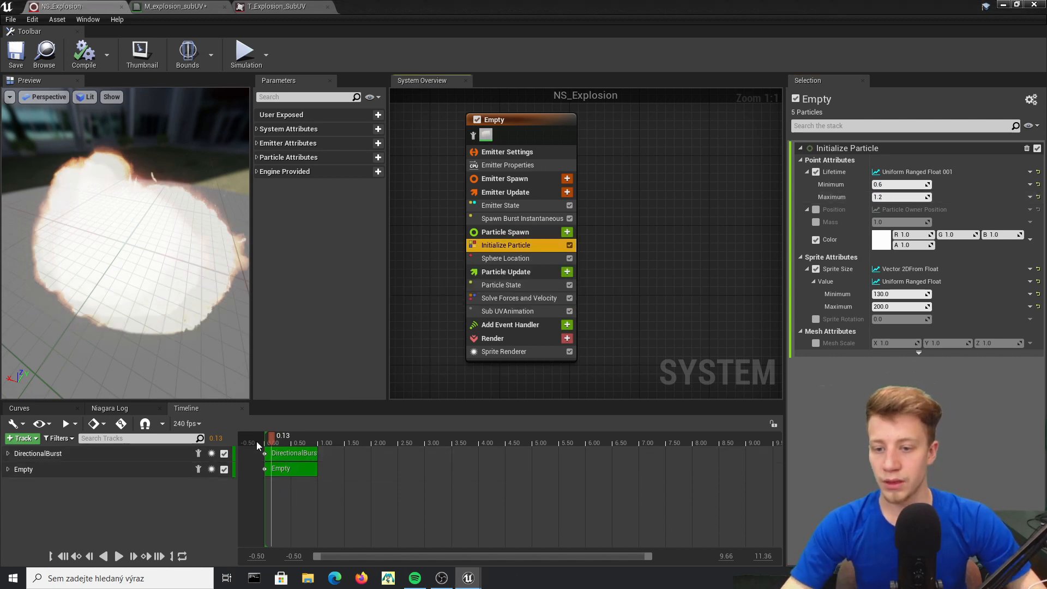
{"action": "left_click_drag", "start_coordinate": [212, 342], "coordinate": [244, 275]}
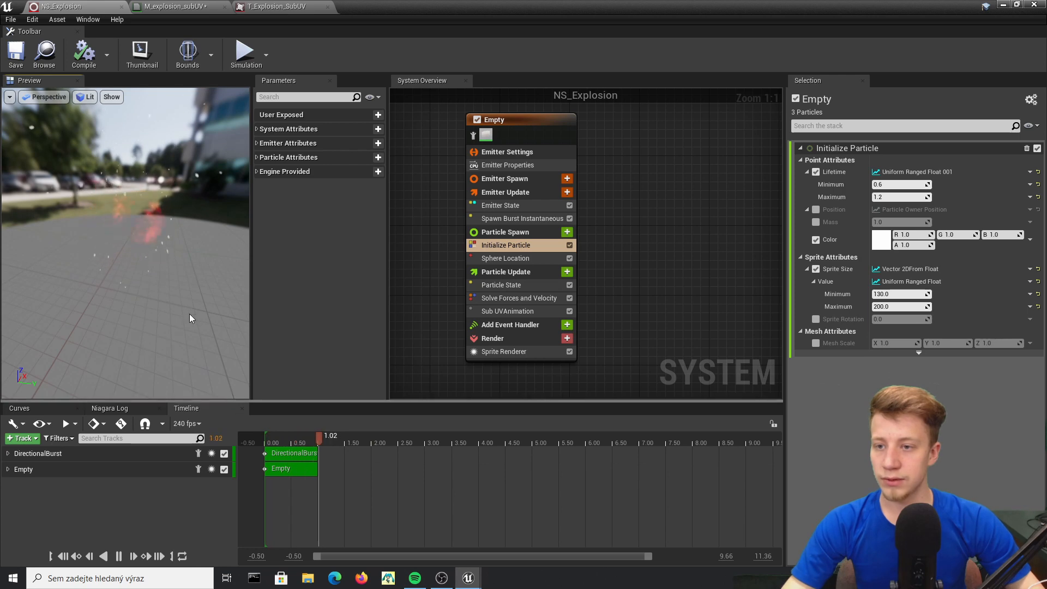
Step: Enable the Surface Only Band option in the Empty emitter's Sphere Location module and replay the explosion from above
{"action": "left_click", "coordinate": [505, 258]}
{"action": "left_click", "coordinate": [815, 273]}
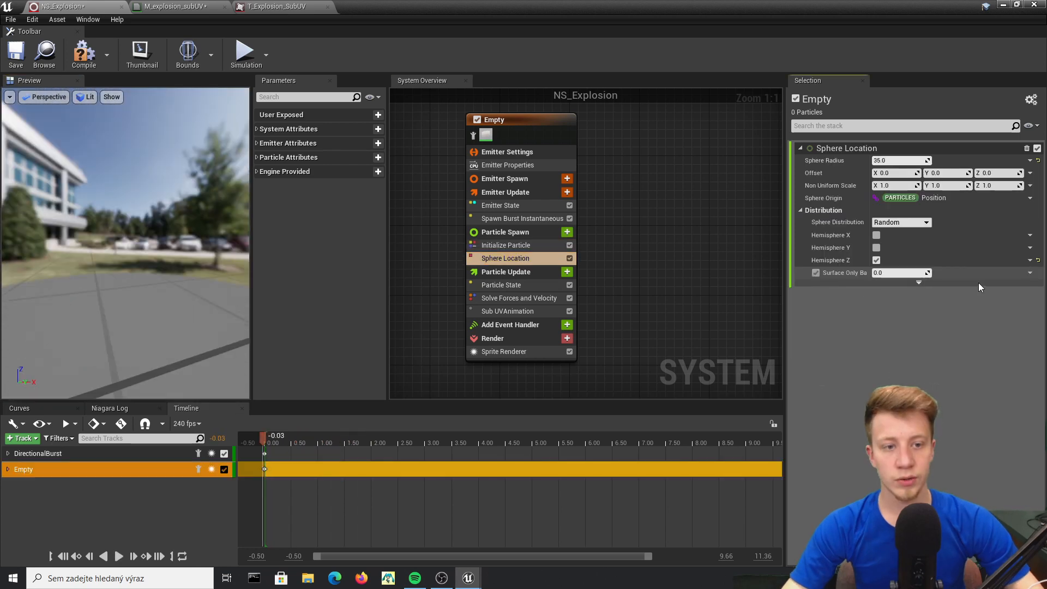
{"action": "left_click", "coordinate": [264, 433]}
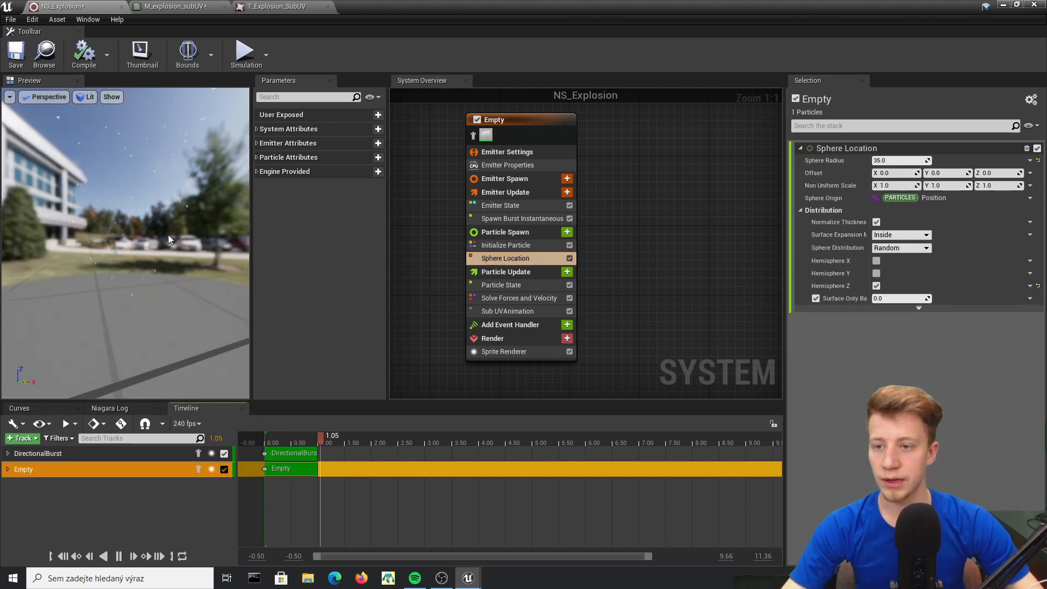
{"action": "left_click", "coordinate": [267, 434]}
{"action": "left_click_drag", "start_coordinate": [171, 234], "coordinate": [173, 317]}
{"action": "left_click", "coordinate": [502, 283]}
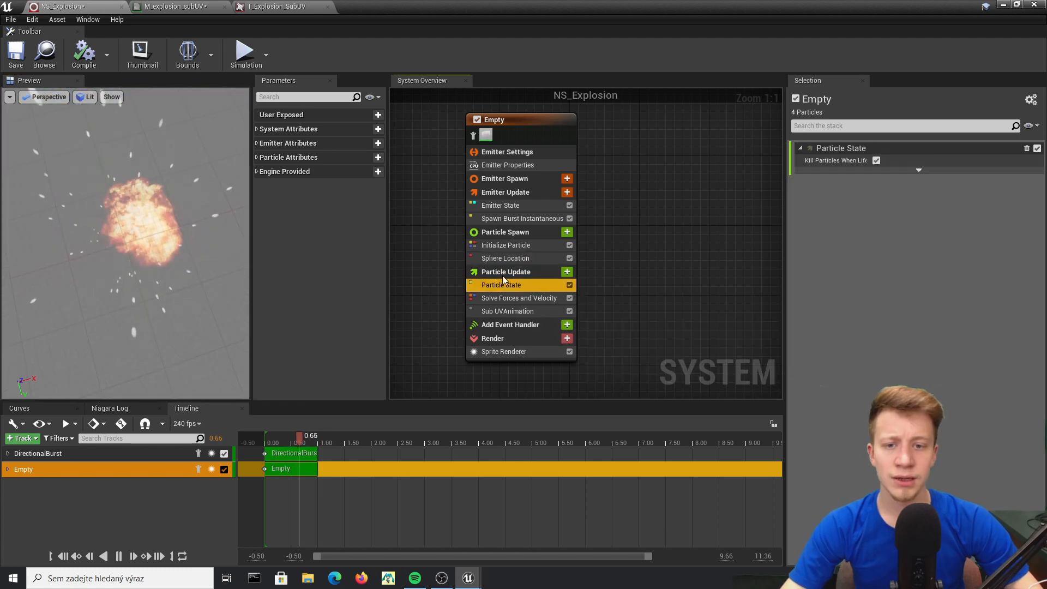
{"action": "left_click", "coordinate": [274, 434]}
{"action": "left_click", "coordinate": [277, 434]}
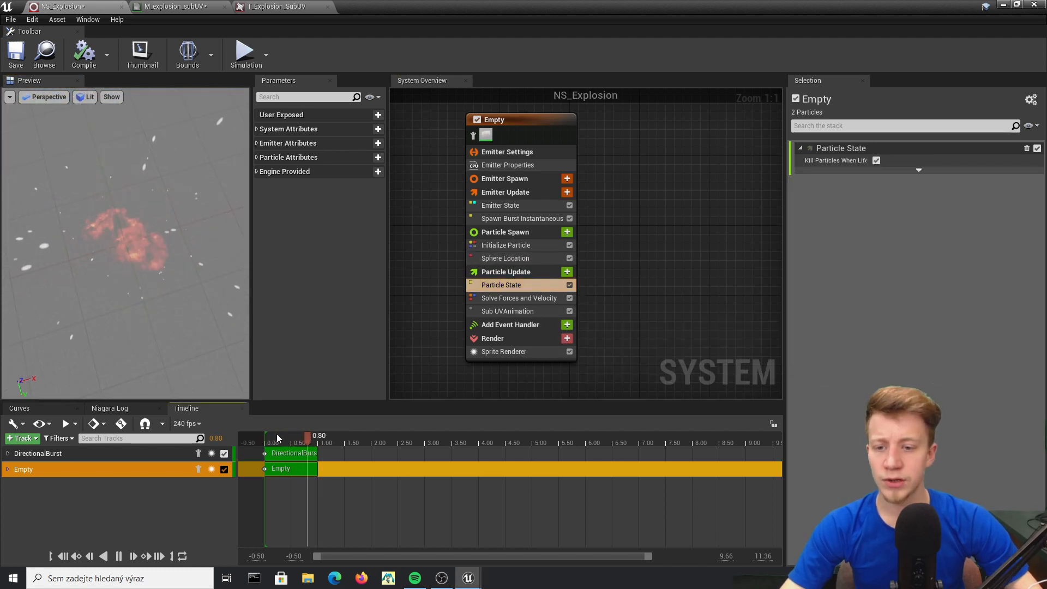
Step: Set the Sprite Size range in the Empty emitter's Initialize Particle module to a Minimum of 120 and a Maximum of 160
{"action": "left_click", "coordinate": [494, 260]}
{"action": "left_click", "coordinate": [497, 245]}
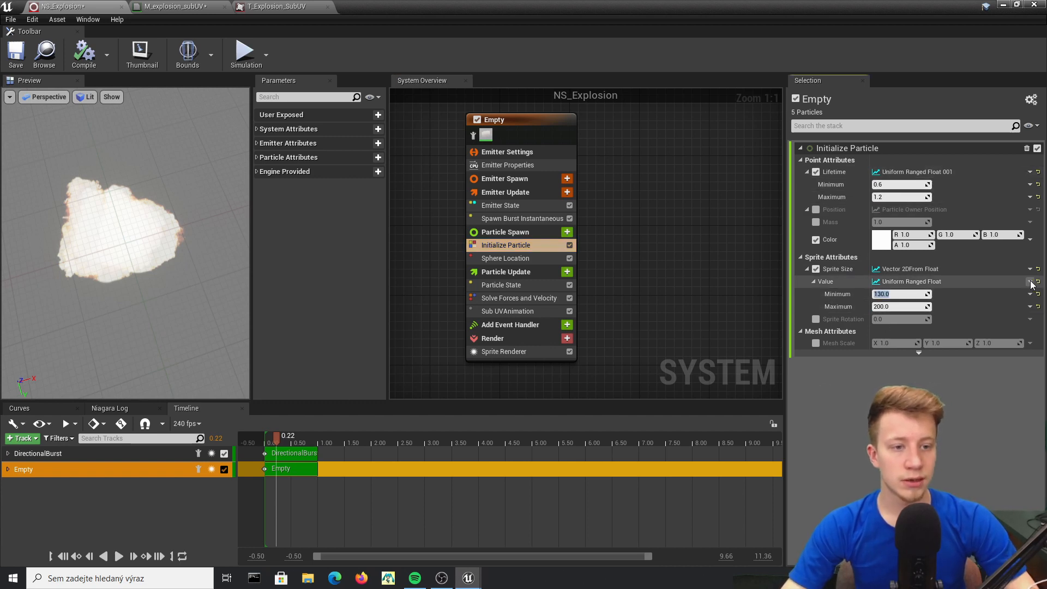
{"action": "type", "text": "120"}
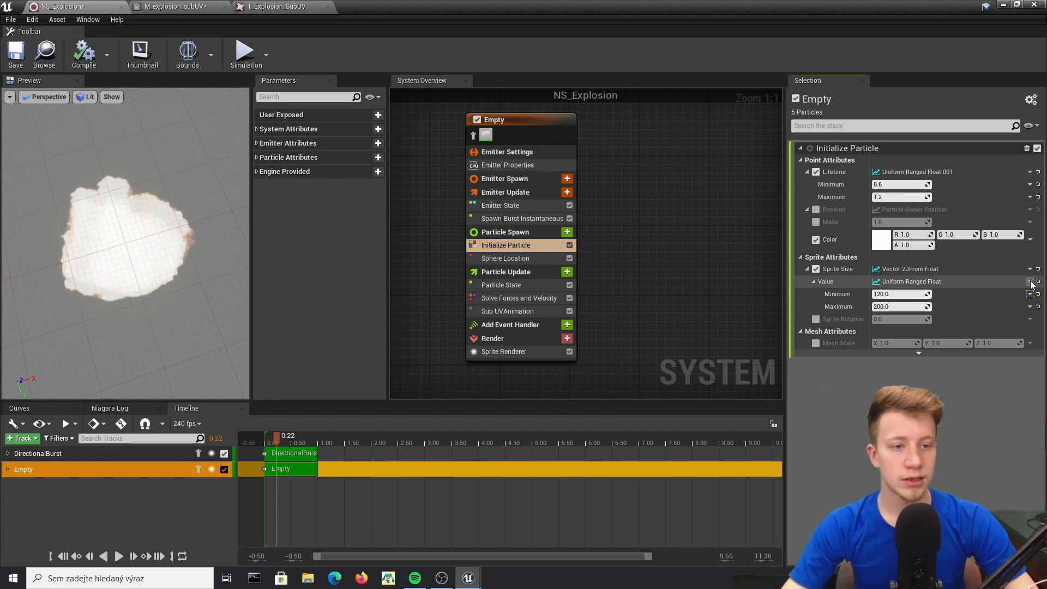
{"action": "left_click", "coordinate": [921, 311]}
{"action": "left_click", "coordinate": [908, 307]}
{"action": "type", "text": "1"}
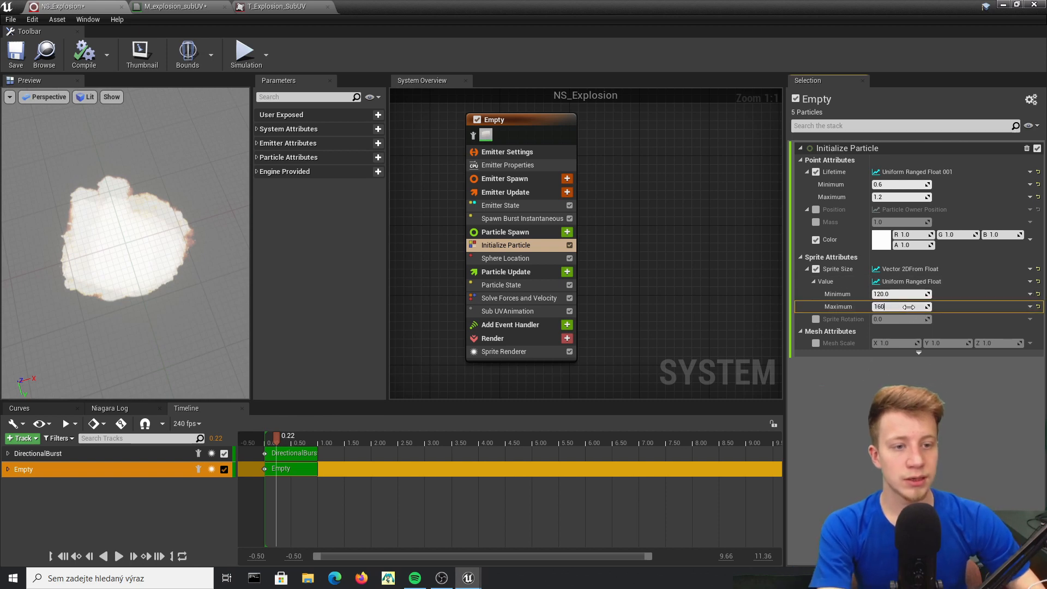
{"action": "type", "text": "60"}
{"action": "key", "text": "Return"}
Step: Open the Spawn Burst Instantaneous settings, replay the explosion from the start, and scrub the timeline to about 0.49
{"action": "left_click", "coordinate": [522, 218]}
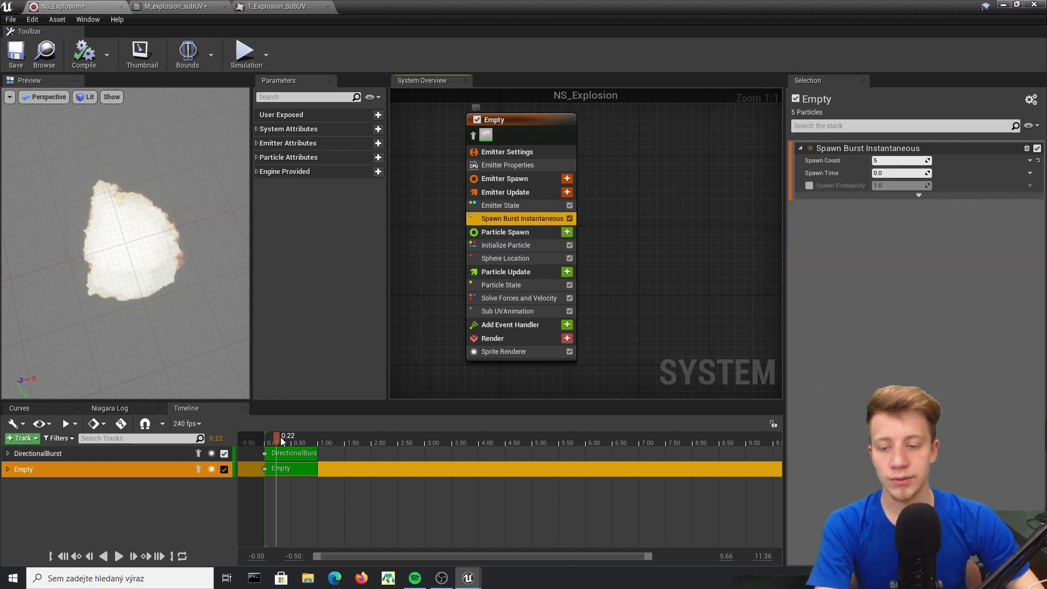
{"action": "left_click", "coordinate": [260, 436]}
{"action": "key", "text": "space"}
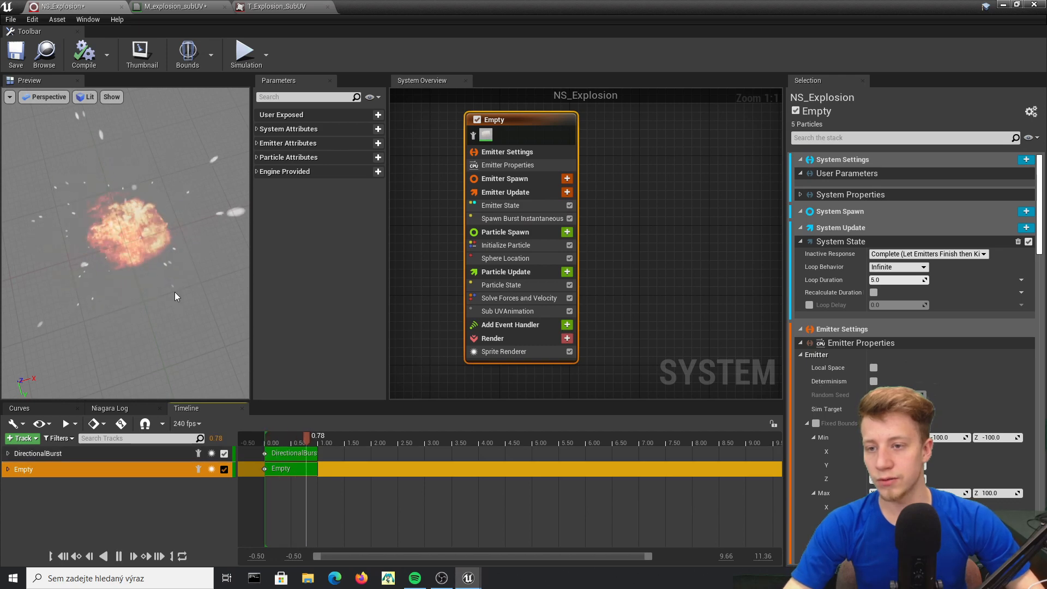
{"action": "left_click_drag", "start_coordinate": [175, 292], "coordinate": [168, 201]}
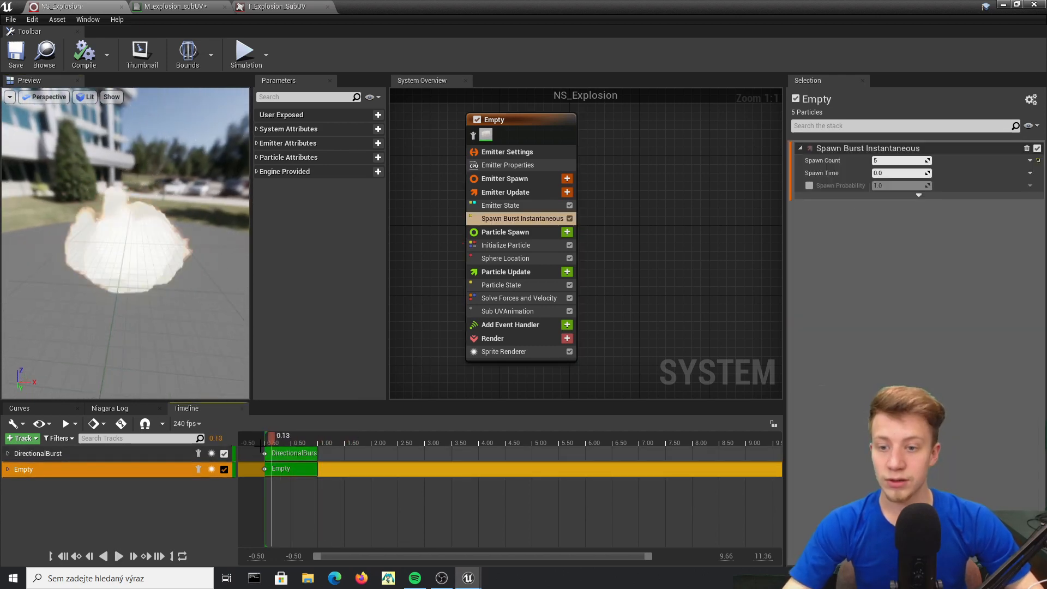
{"action": "left_click", "coordinate": [260, 440]}
{"action": "left_click_drag", "start_coordinate": [261, 439], "coordinate": [298, 436]}
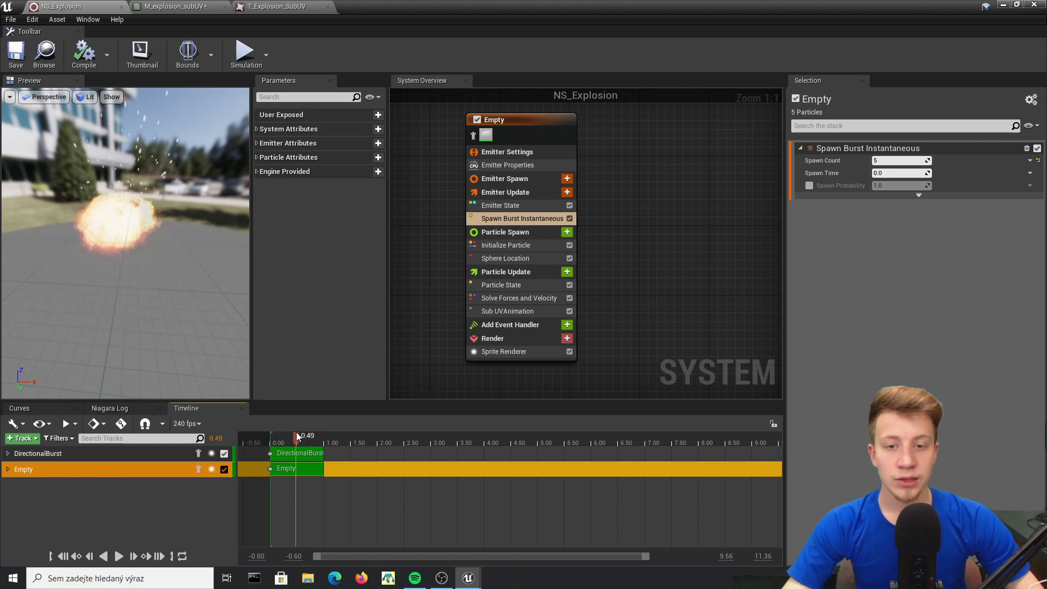
Step: Add a Scale Sprite Size module to the Empty emitter's Particle Update stage
{"action": "left_click", "coordinate": [567, 272]}
{"action": "left_click", "coordinate": [651, 291]}
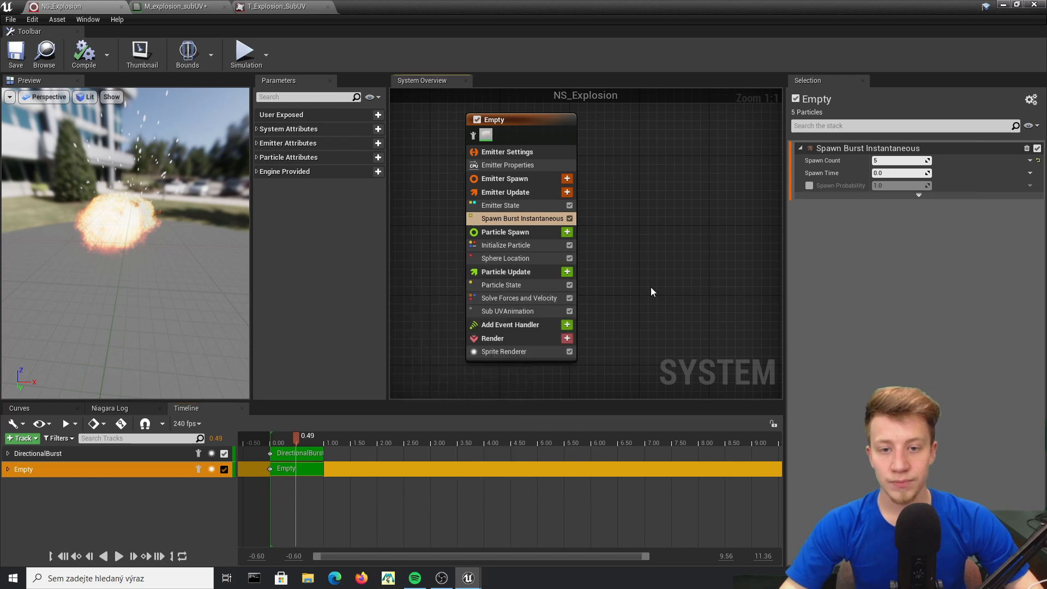
{"action": "left_click", "coordinate": [566, 273]}
{"action": "type", "text": "spr"}
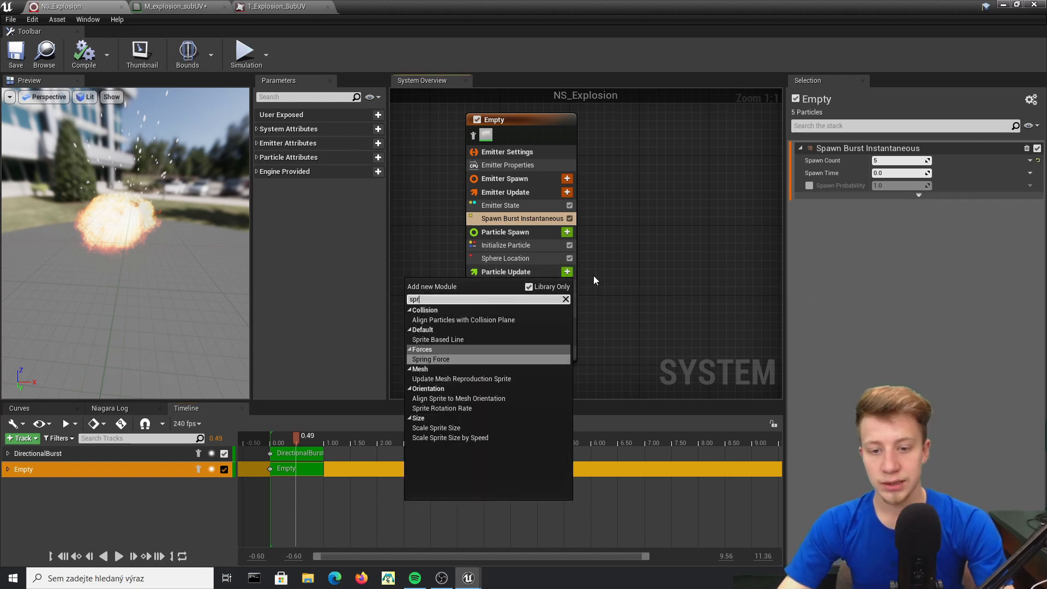
{"action": "key", "text": "Down"}
{"action": "key", "text": "Down"}
{"action": "key", "text": "Down"}
{"action": "key", "text": "Down"}
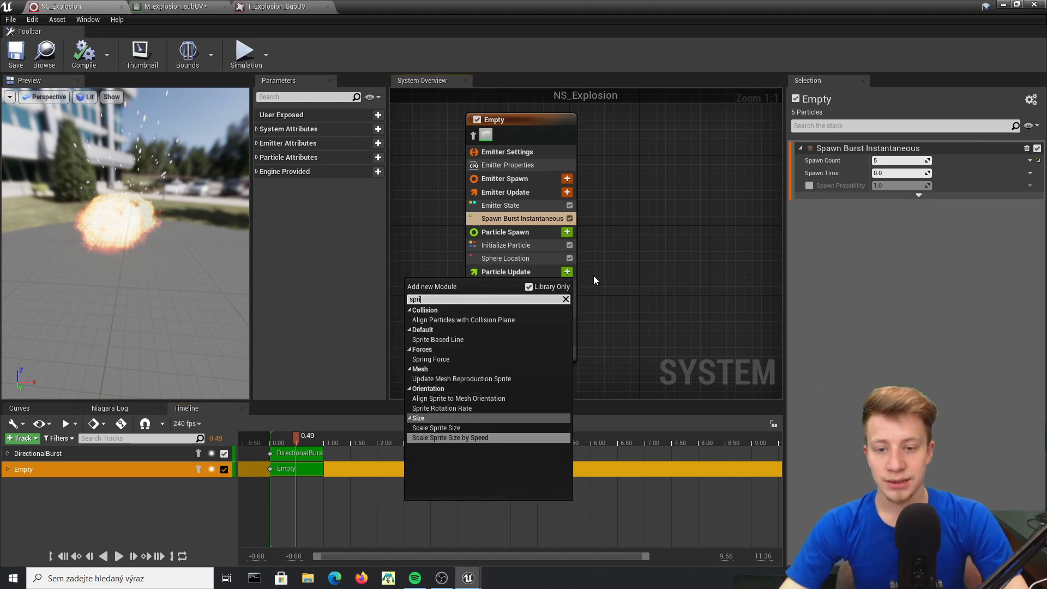
{"action": "key", "text": "Return"}
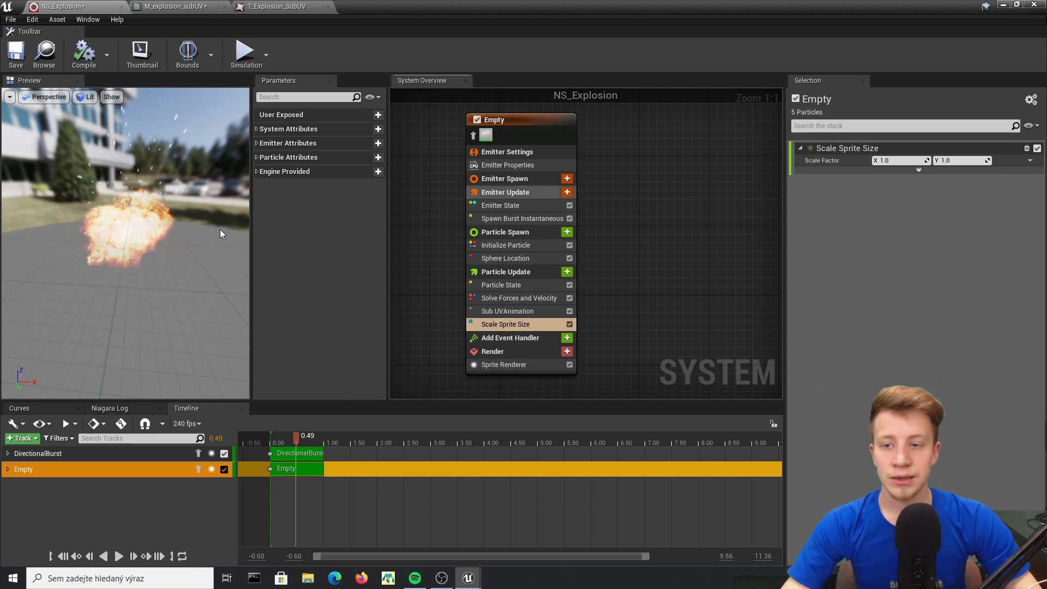
Step: Drive the Scale Sprite Size module's Scale Factor with Vector 2D From Float, using Float from Curve for its Value
{"action": "left_click", "coordinate": [1029, 160]}
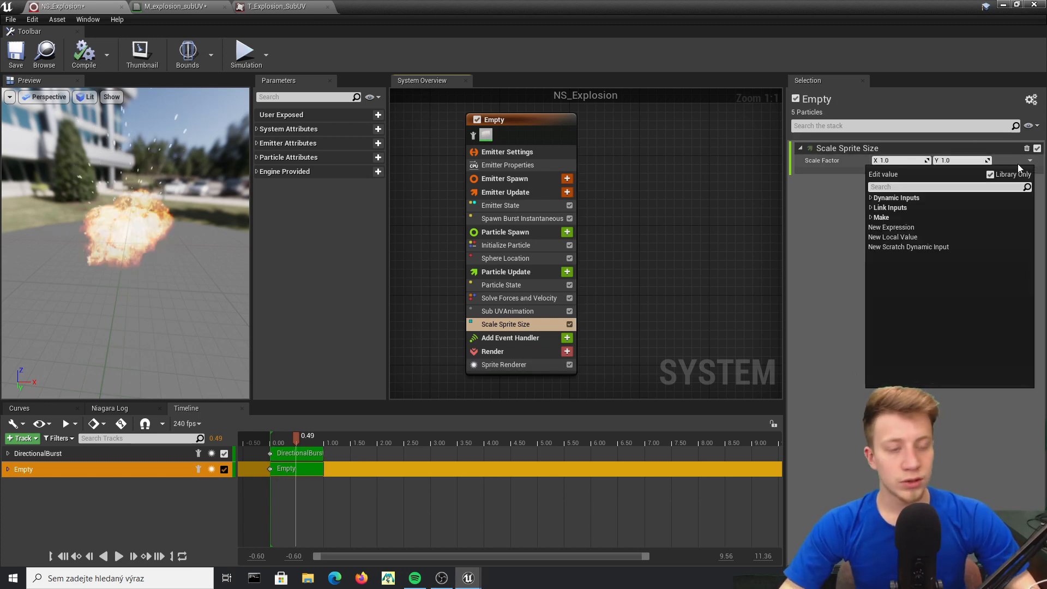
{"action": "type", "text": "float"}
{"action": "key", "text": "Return"}
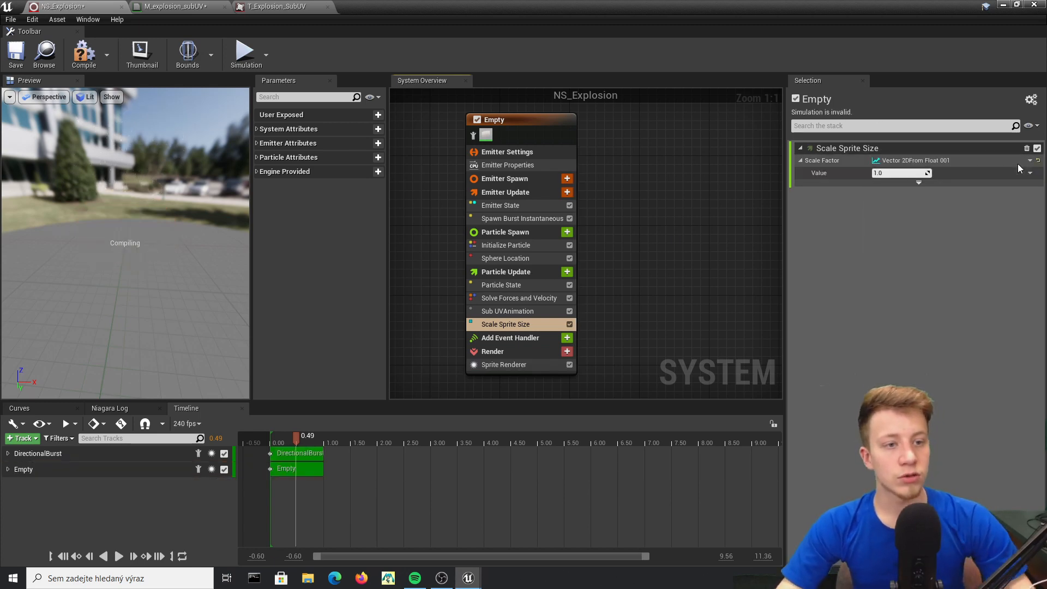
{"action": "left_click", "coordinate": [1029, 173]}
{"action": "type", "text": "c"}
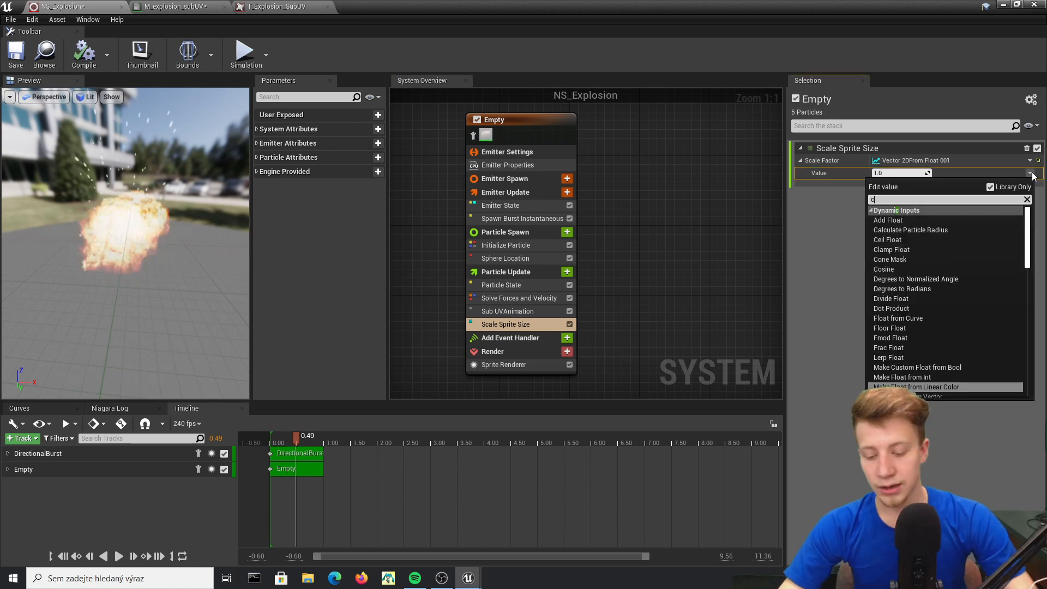
{"action": "type", "text": "ur"}
{"action": "key", "text": "Return"}
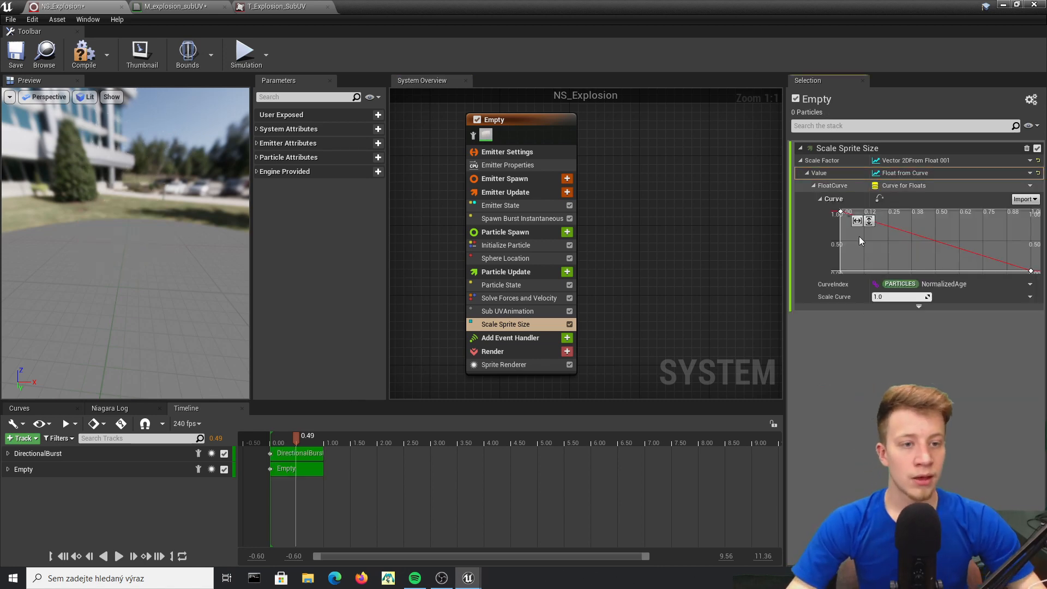
Step: Scrub the explosion preview, and add a middle key to the scale curve at Time 0.4 with Value 2
{"action": "left_click_drag", "start_coordinate": [162, 247], "coordinate": [192, 248]}
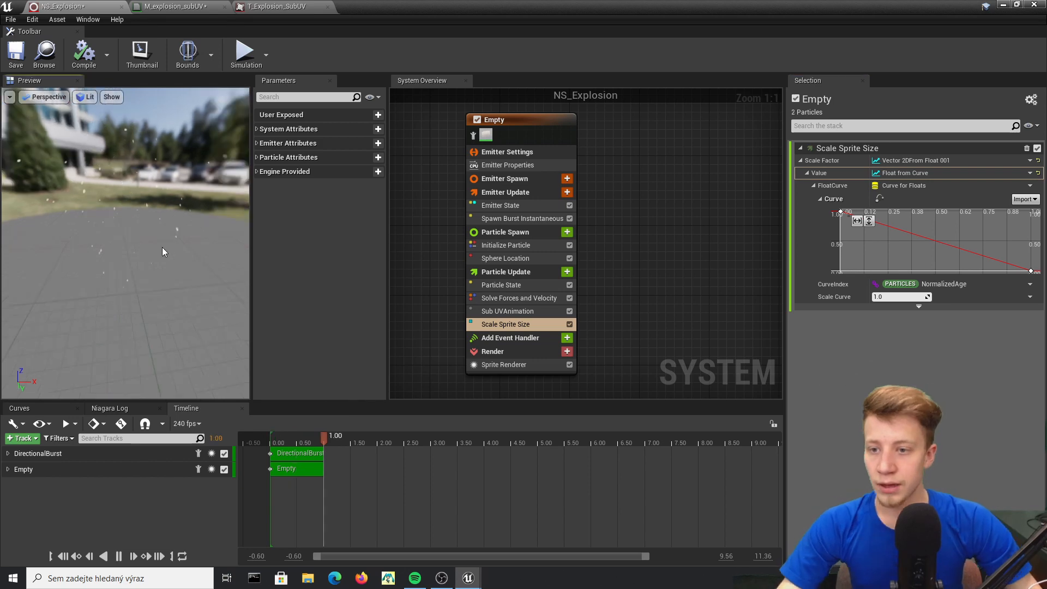
{"action": "left_click", "coordinate": [277, 440]}
{"action": "left_click", "coordinate": [277, 440]}
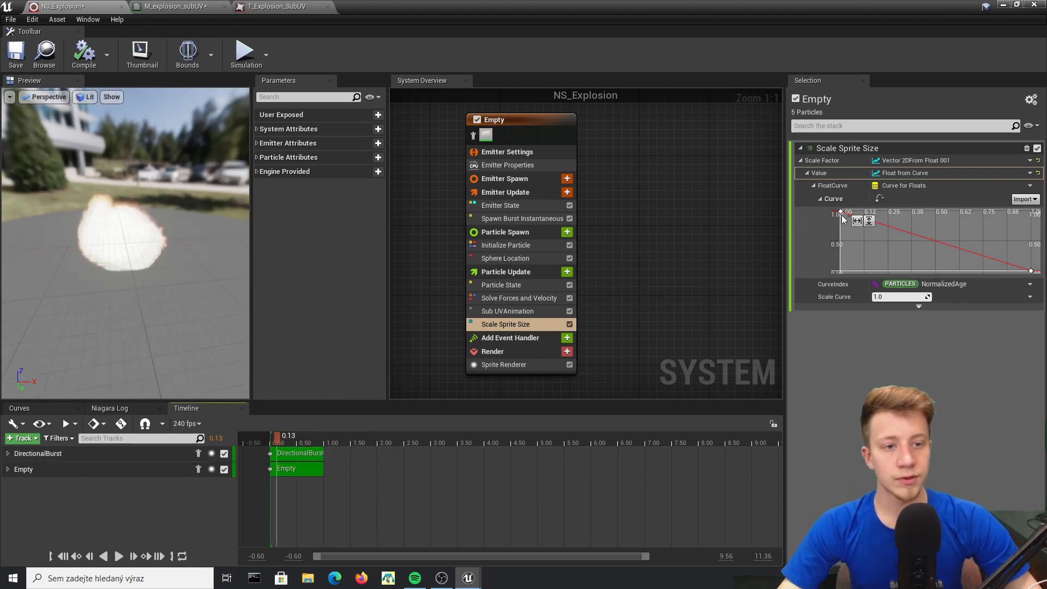
{"action": "left_click", "coordinate": [843, 220]}
{"action": "left_click_drag", "start_coordinate": [279, 436], "coordinate": [318, 435]}
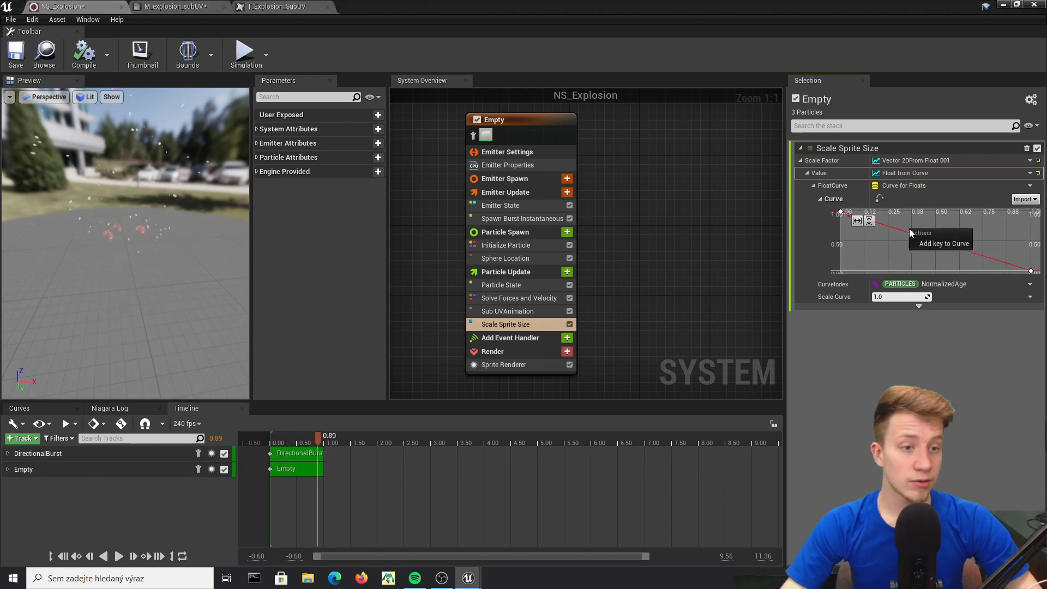
{"action": "right_click", "coordinate": [908, 229]}
{"action": "left_click", "coordinate": [933, 245]}
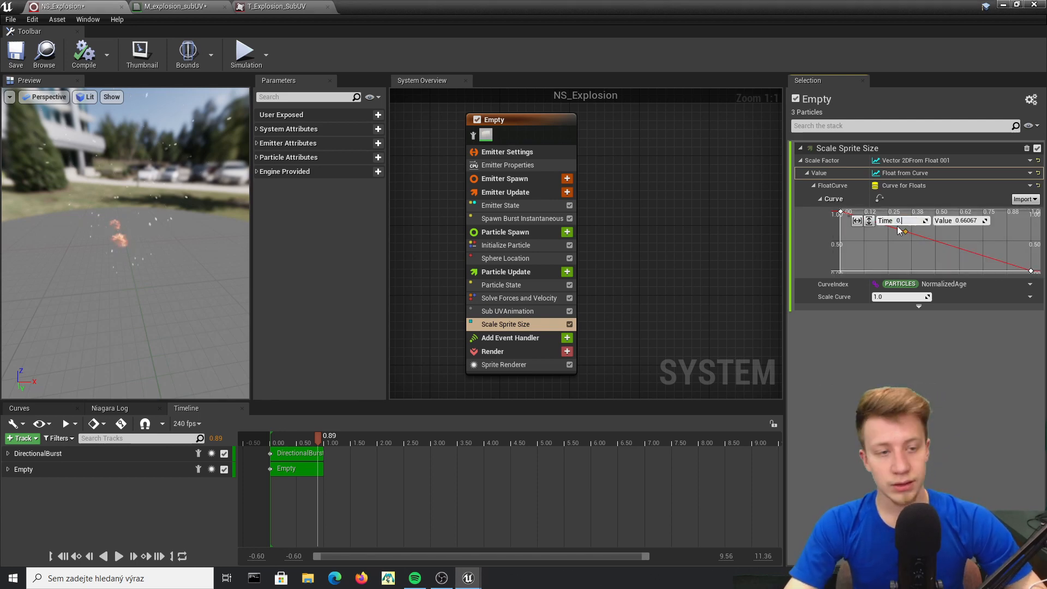
{"action": "left_click", "coordinate": [965, 220]}
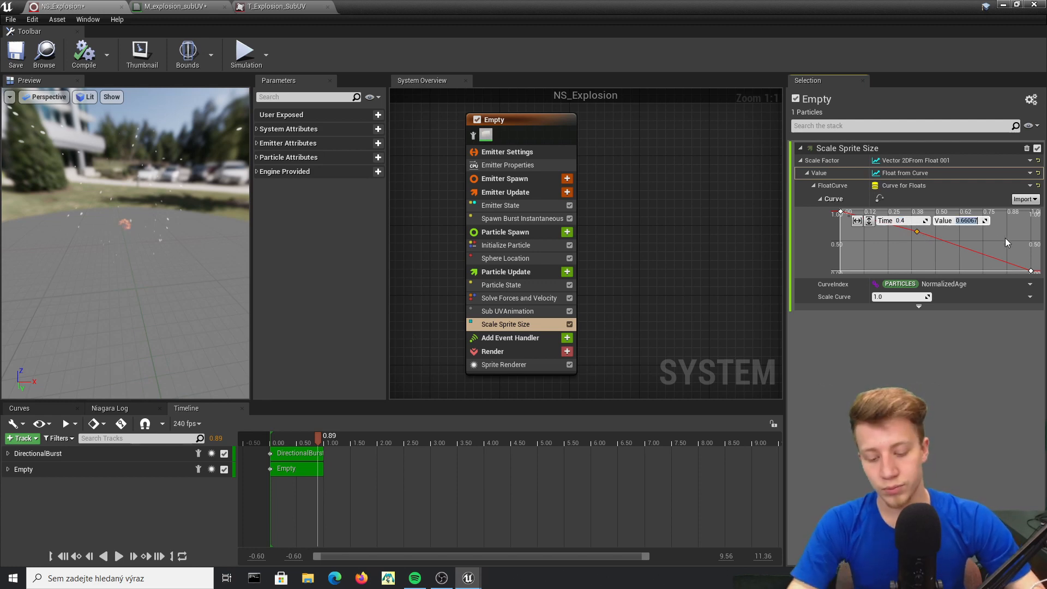
{"action": "type", "text": "2"}
{"action": "key", "text": "Return"}
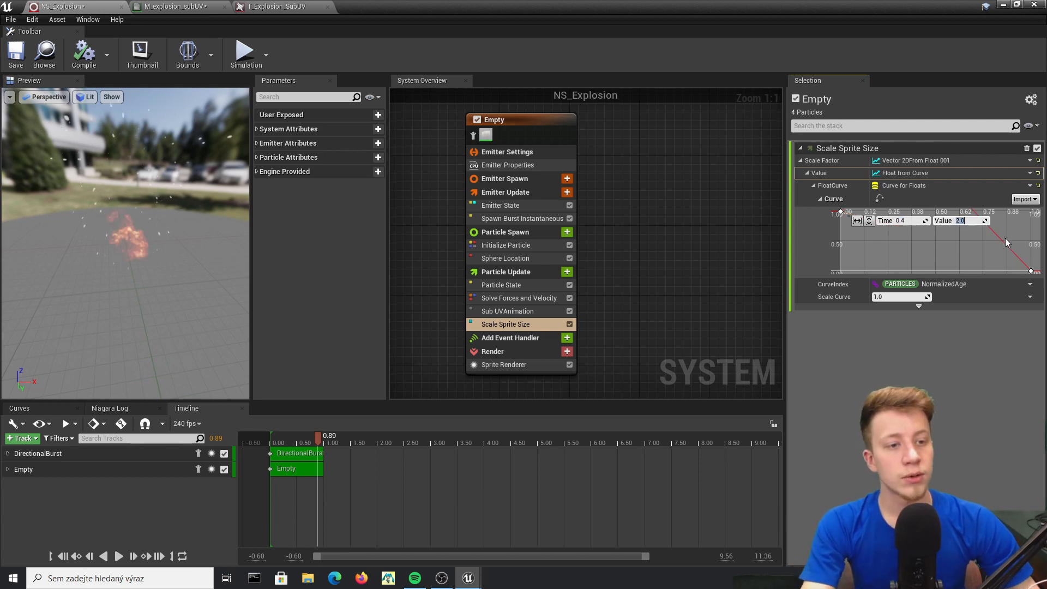
Step: Set the scale curve's last key at Time 1.0 to Value 1.5, preview the start of the explosion, and save the system
{"action": "left_click", "coordinate": [993, 248]}
{"action": "scroll", "coordinate": [993, 249], "scroll_direction": "down", "scroll_amount": 5}
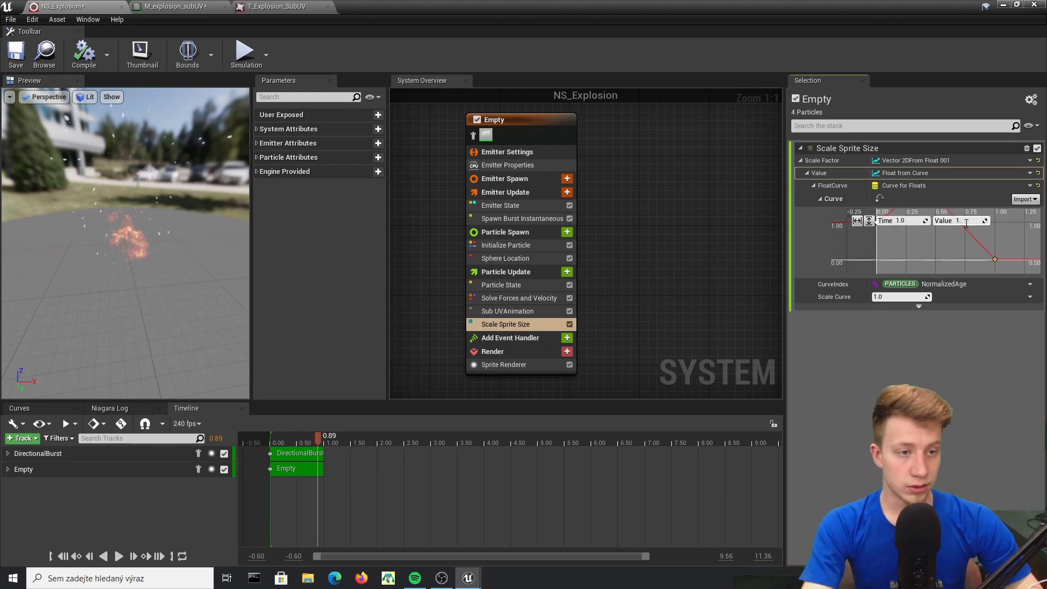
{"action": "left_click", "coordinate": [966, 222]}
{"action": "type", "text": "1."}
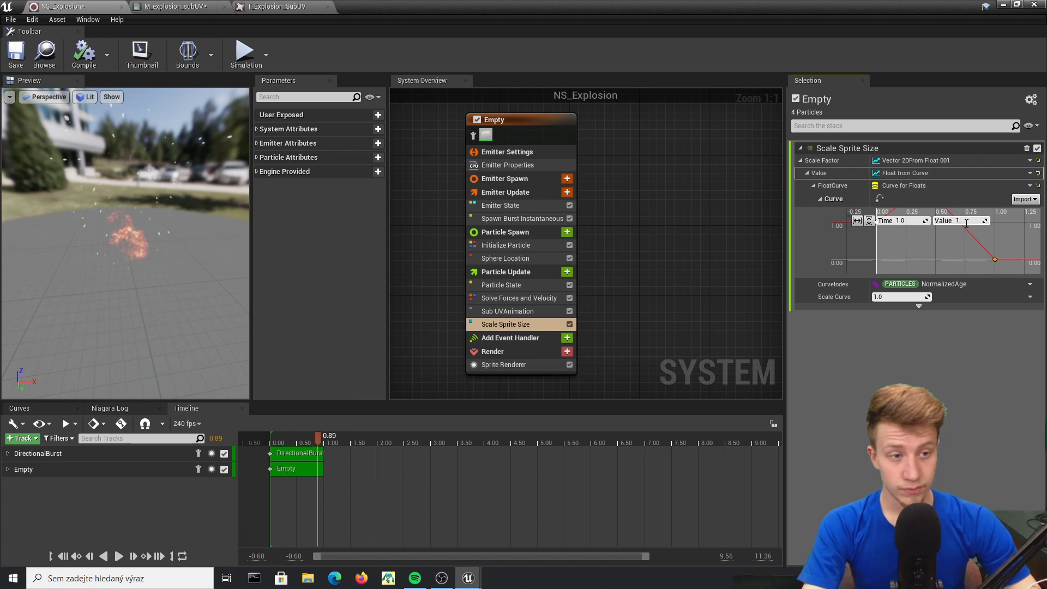
{"action": "type", "text": "5"}
{"action": "key", "text": "Return"}
{"action": "left_click", "coordinate": [274, 441]}
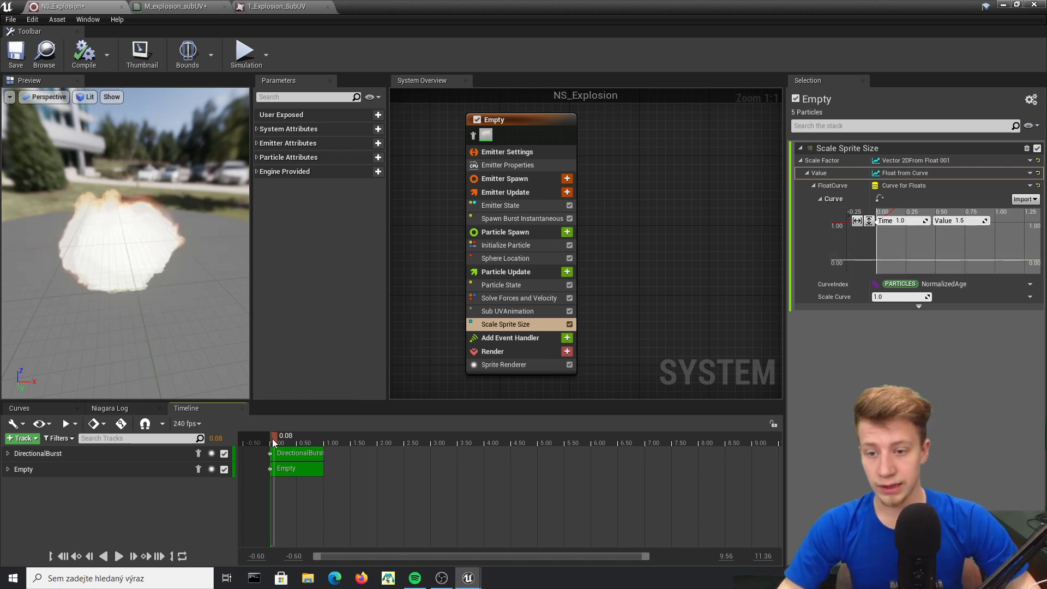
{"action": "key", "text": "ctrl+s"}
Step: Fit the scale curve in view, set all of its keys to Auto interpolation, and save the system
{"action": "left_click", "coordinate": [983, 256]}
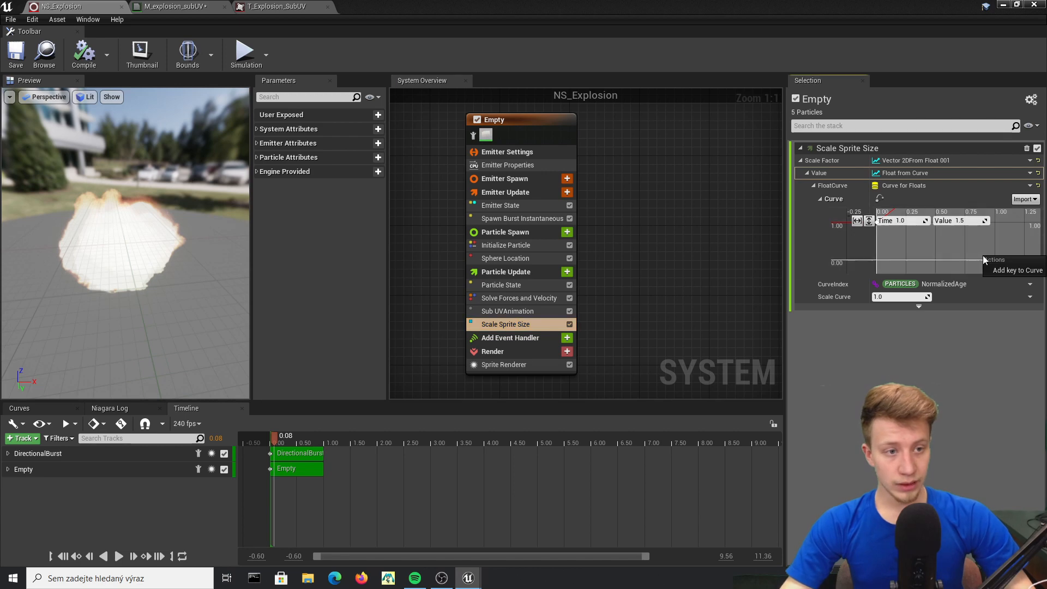
{"action": "key", "text": "f"}
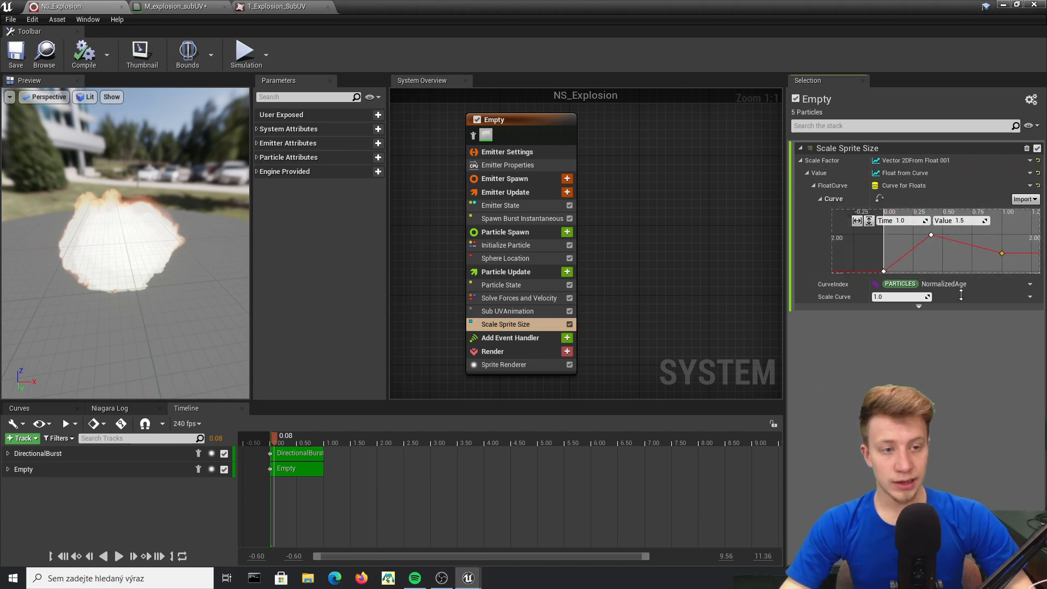
{"action": "left_click_drag", "start_coordinate": [1031, 268], "coordinate": [790, 200]}
{"action": "scroll", "coordinate": [959, 236], "scroll_direction": "down", "scroll_amount": 6}
{"action": "right_click", "coordinate": [970, 242]}
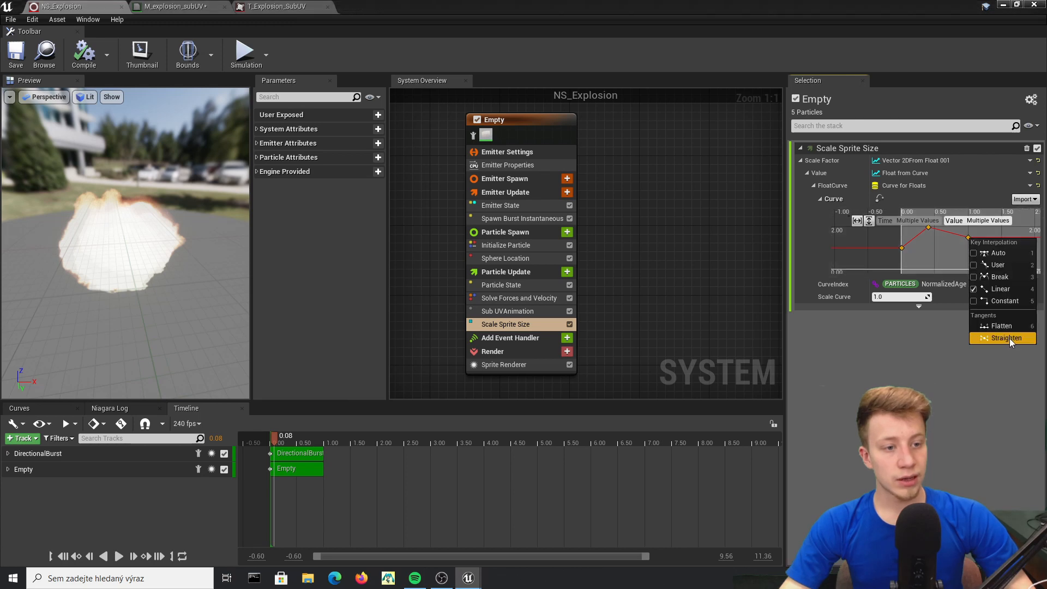
{"action": "left_click", "coordinate": [1011, 254]}
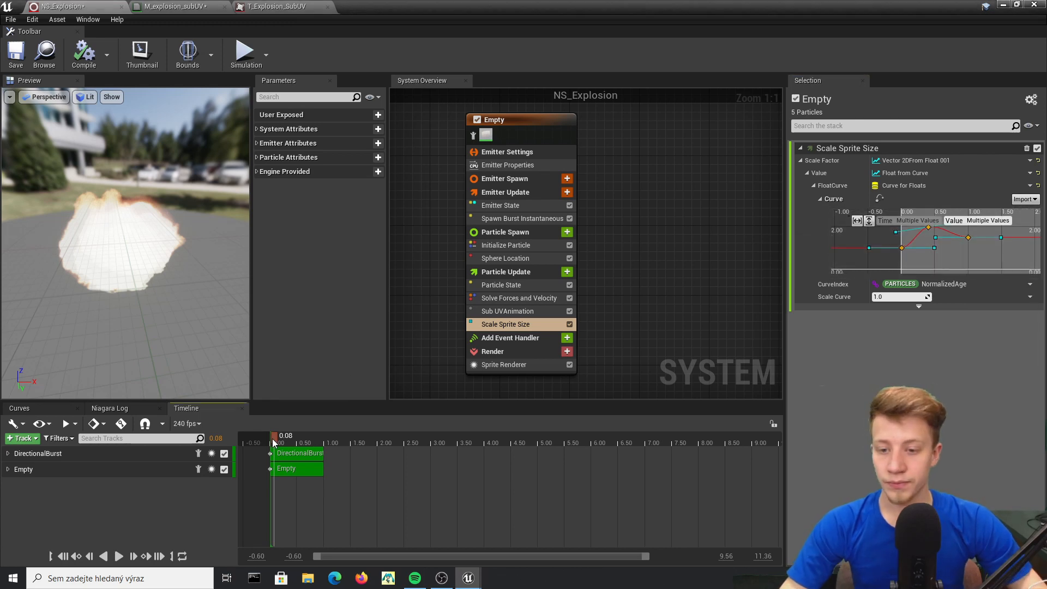
{"action": "key", "text": "ctrl+s"}
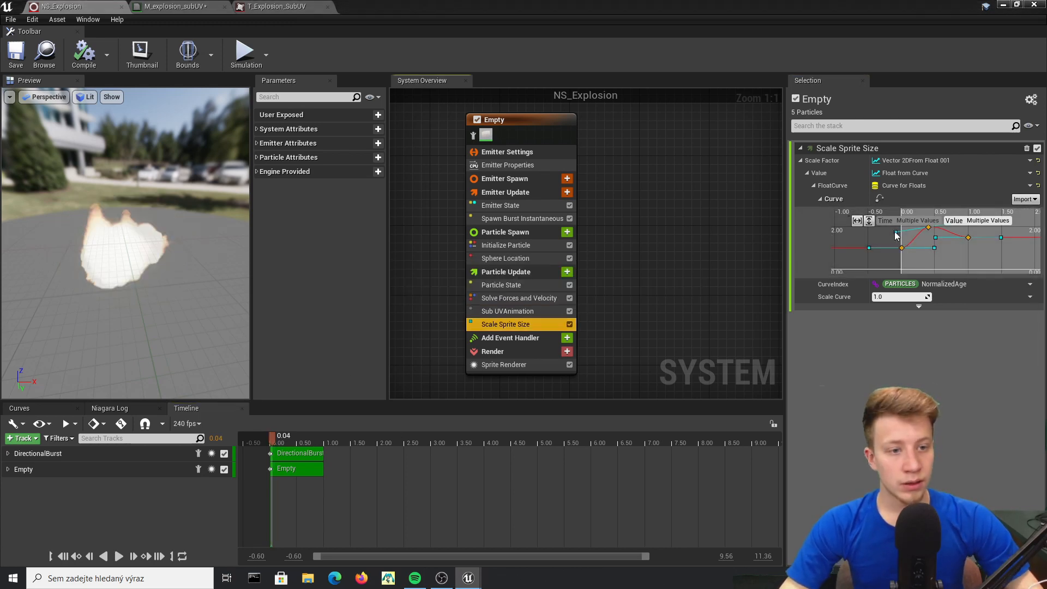
Step: Raise the incoming tangent of the scale curve's middle key and replay the explosion from several angles
{"action": "left_click_drag", "start_coordinate": [896, 233], "coordinate": [887, 223]}
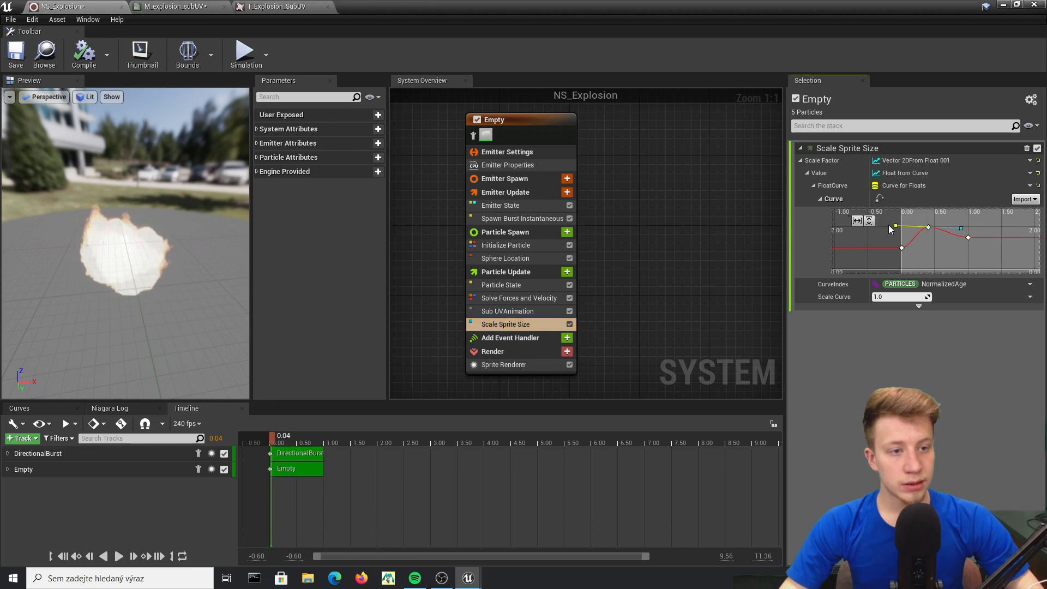
{"action": "left_click", "coordinate": [256, 440]}
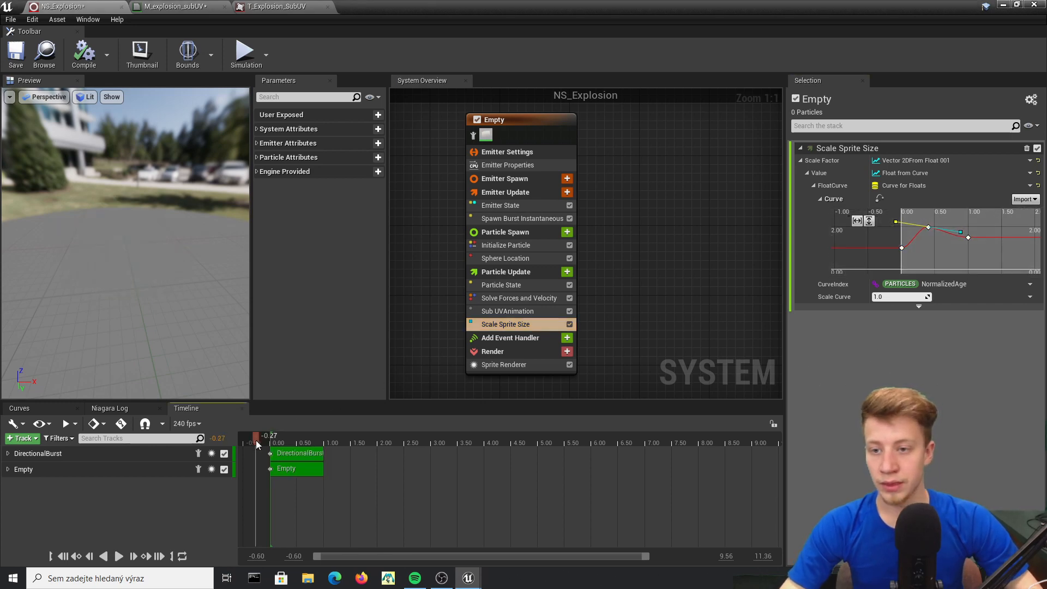
{"action": "key", "text": "space"}
{"action": "left_click_drag", "start_coordinate": [169, 206], "coordinate": [234, 206]}
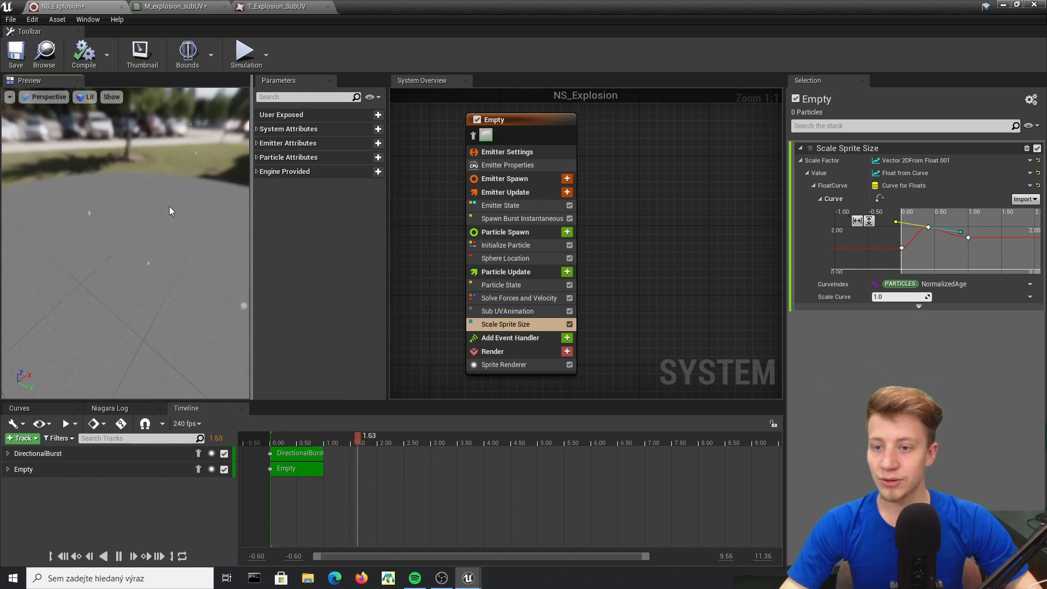
{"action": "key", "text": "space"}
{"action": "left_click_drag", "start_coordinate": [172, 277], "coordinate": [235, 322]}
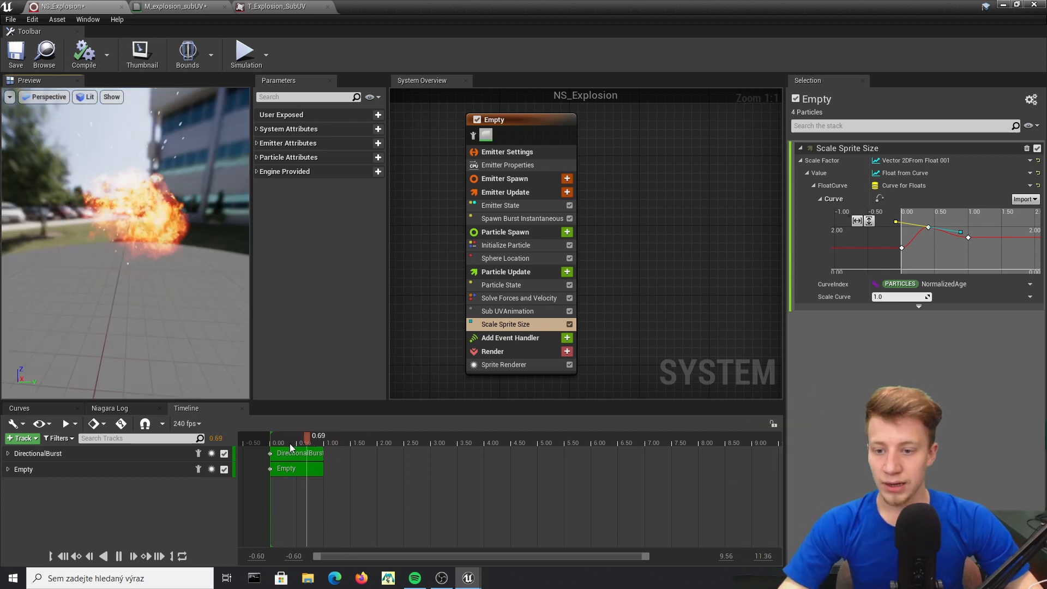
{"action": "left_click", "coordinate": [288, 441]}
Step: Enable Sprite Rotation in the Empty emitter's Initialize Particle module and assign it a Uniform Ranged Float
{"action": "left_click", "coordinate": [495, 272]}
{"action": "left_click", "coordinate": [506, 257]}
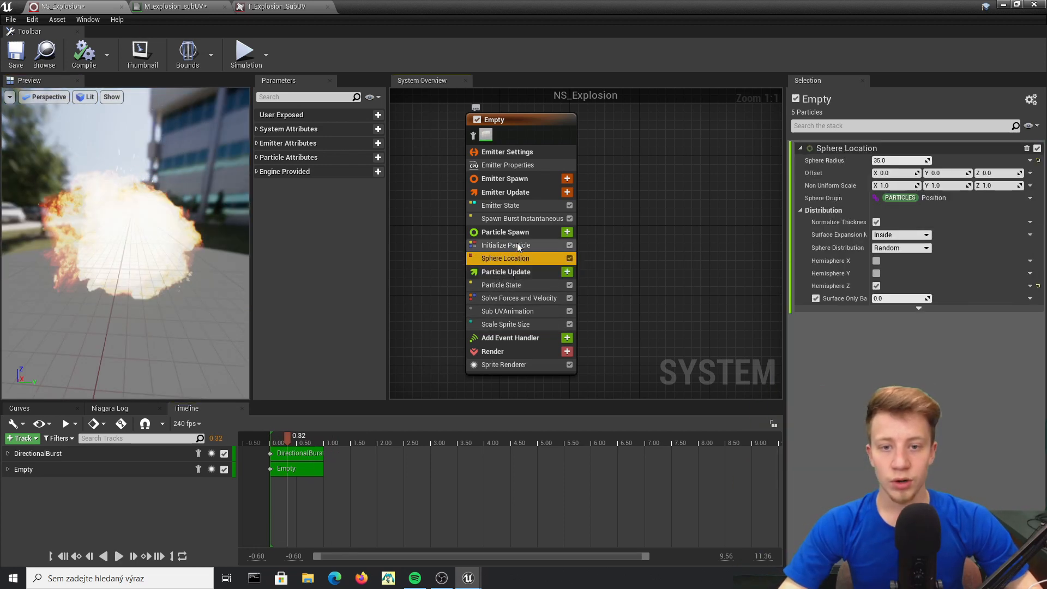
{"action": "left_click", "coordinate": [517, 245]}
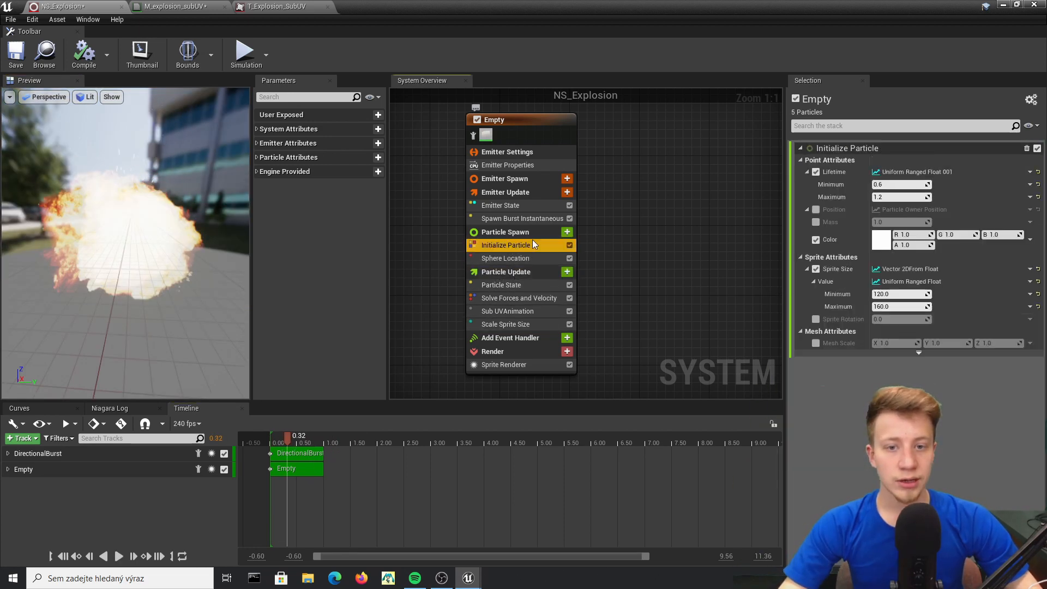
{"action": "left_click", "coordinate": [816, 319]}
{"action": "left_click", "coordinate": [895, 320]}
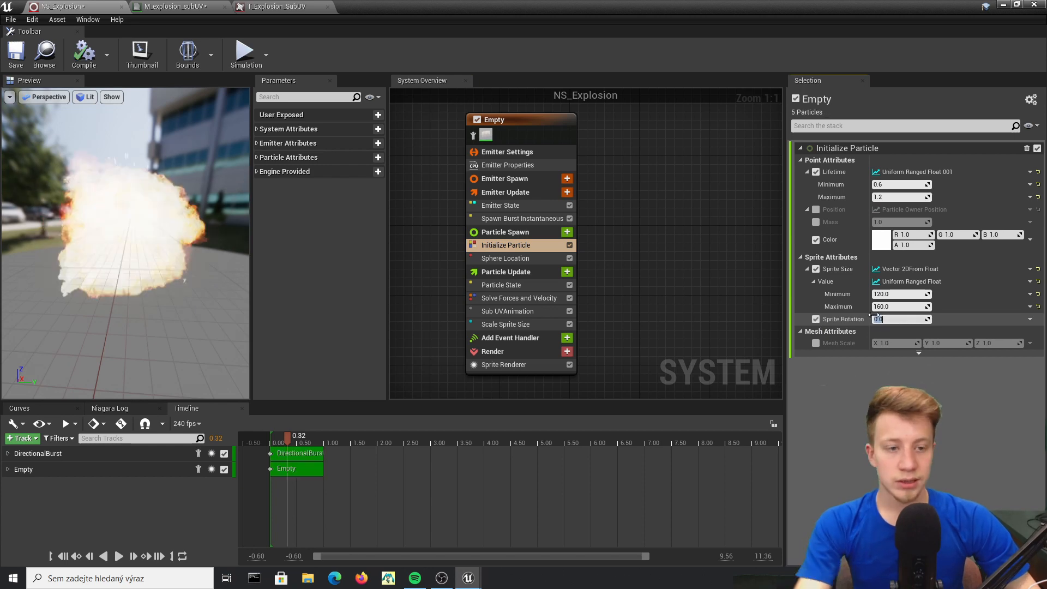
{"action": "left_click", "coordinate": [1029, 320]}
{"action": "type", "text": "ra"}
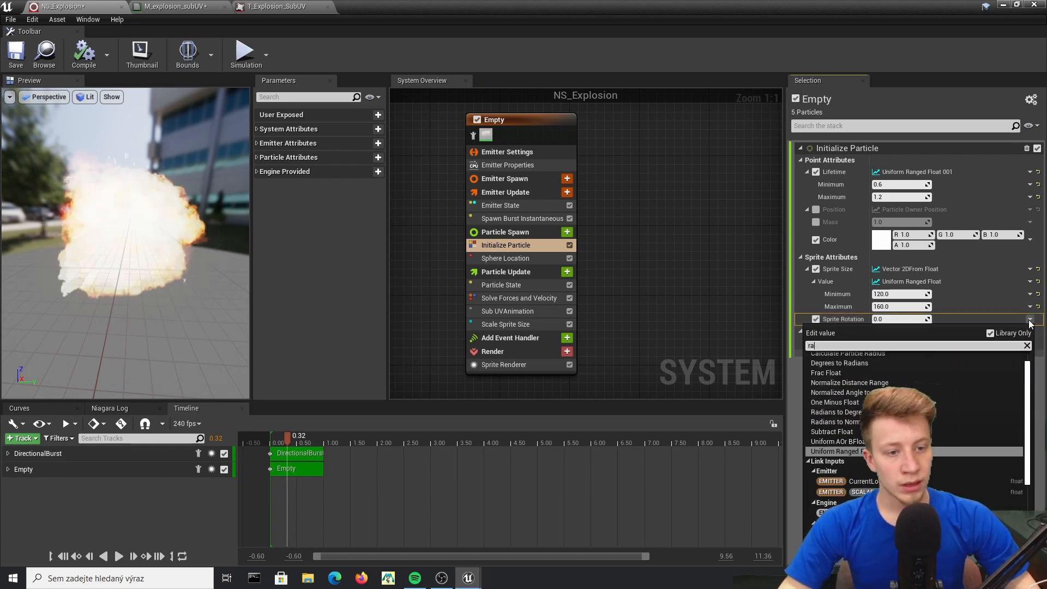
{"action": "key", "text": "Return"}
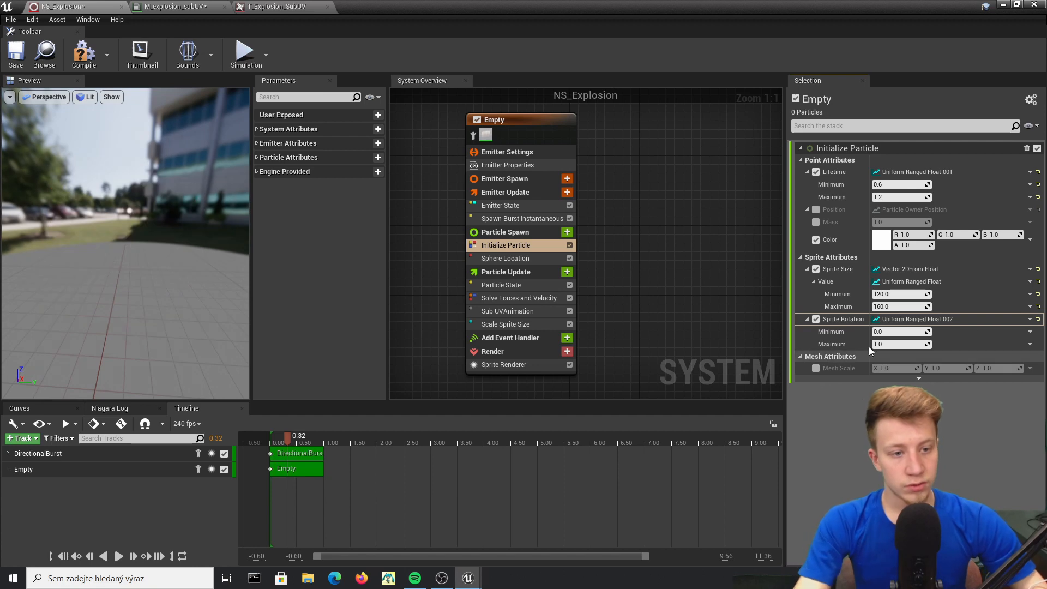
Step: Set the Sprite Rotation range's Maximum to 360 and compile the system
{"action": "left_click", "coordinate": [892, 332]}
{"action": "key", "text": "Tab"}
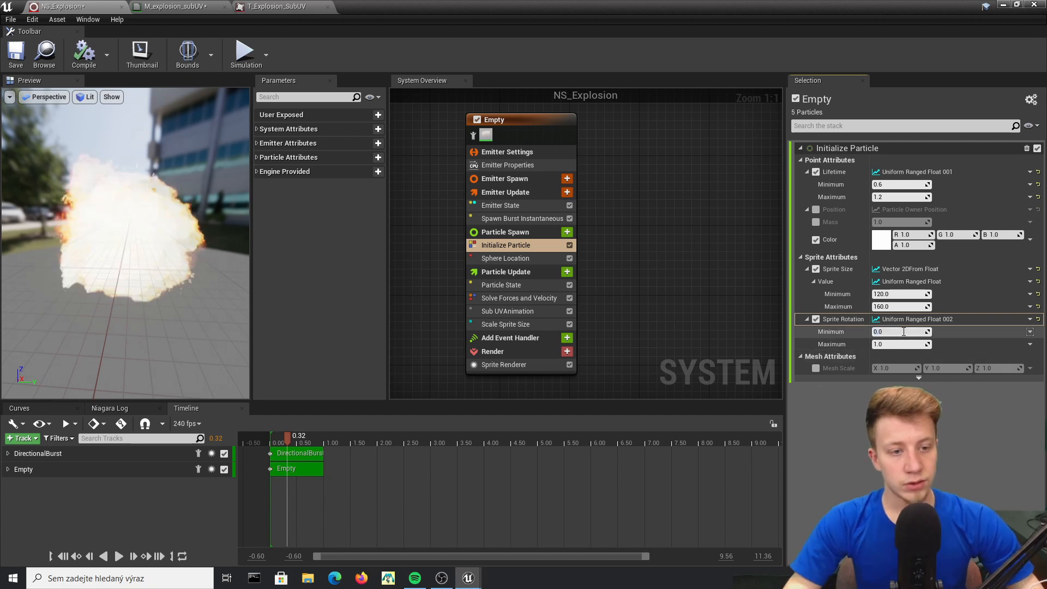
{"action": "left_click", "coordinate": [897, 355]}
{"action": "type", "text": "36"}
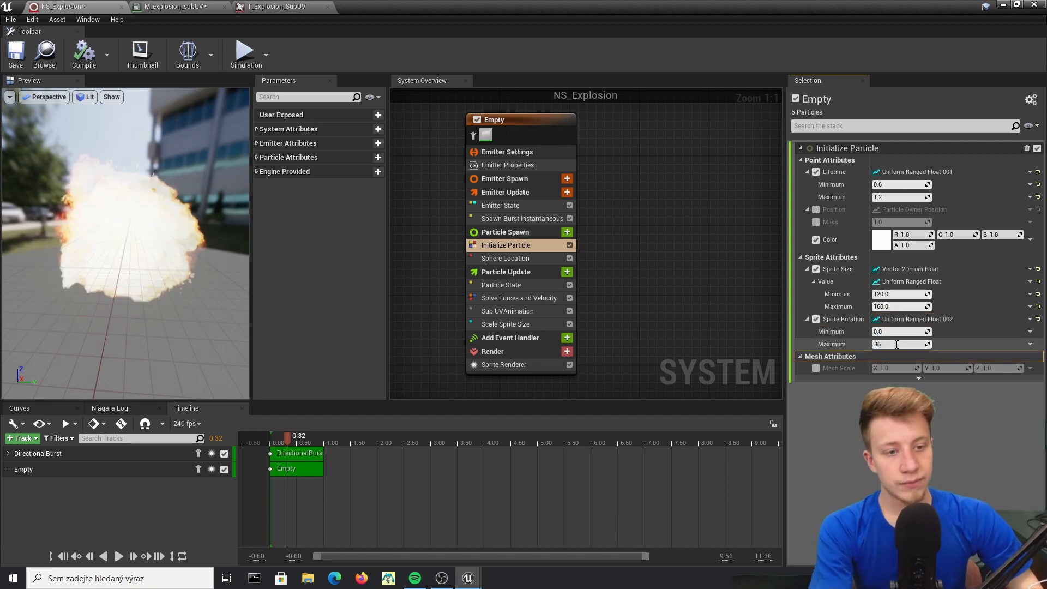
{"action": "type", "text": "0"}
{"action": "left_click", "coordinate": [84, 54]}
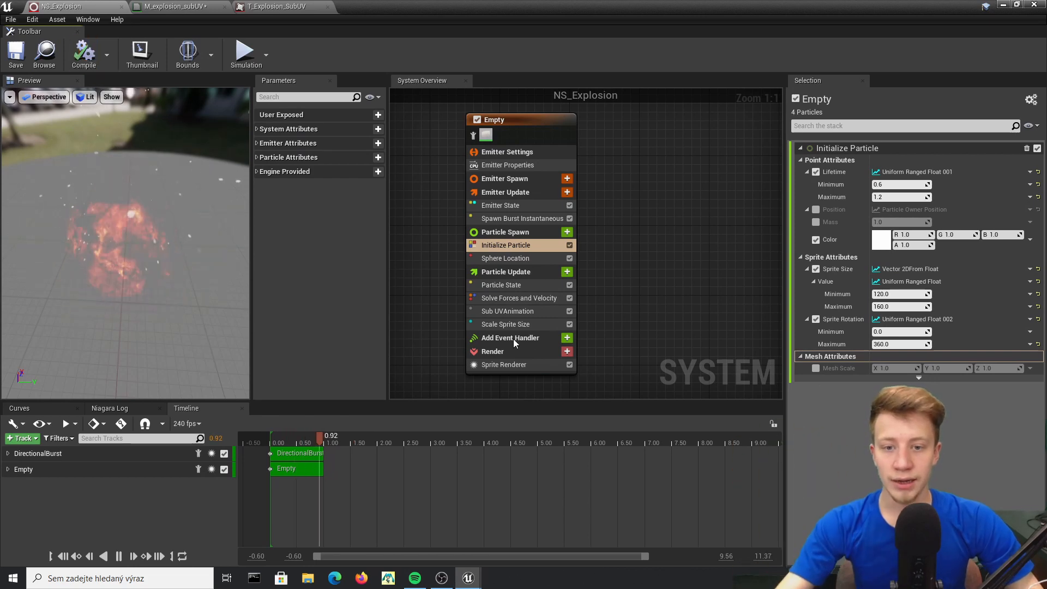
Step: Add a Light Renderer to the Empty emitter's Render stage
{"action": "right_click_drag", "start_coordinate": [514, 343], "coordinate": [524, 297]}
{"action": "left_click", "coordinate": [576, 306]}
{"action": "type", "text": "li"}
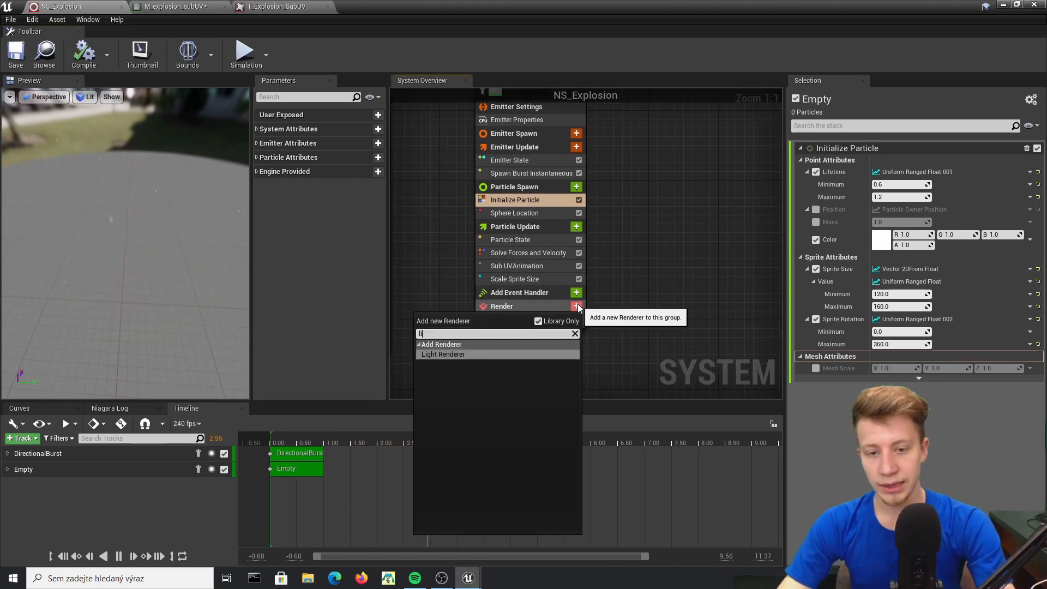
{"action": "key", "text": "Return"}
Step: Set the Light Renderer's Radius Scale to 5 and scrub the start of the explosion to about 0.19
{"action": "left_click", "coordinate": [512, 332]}
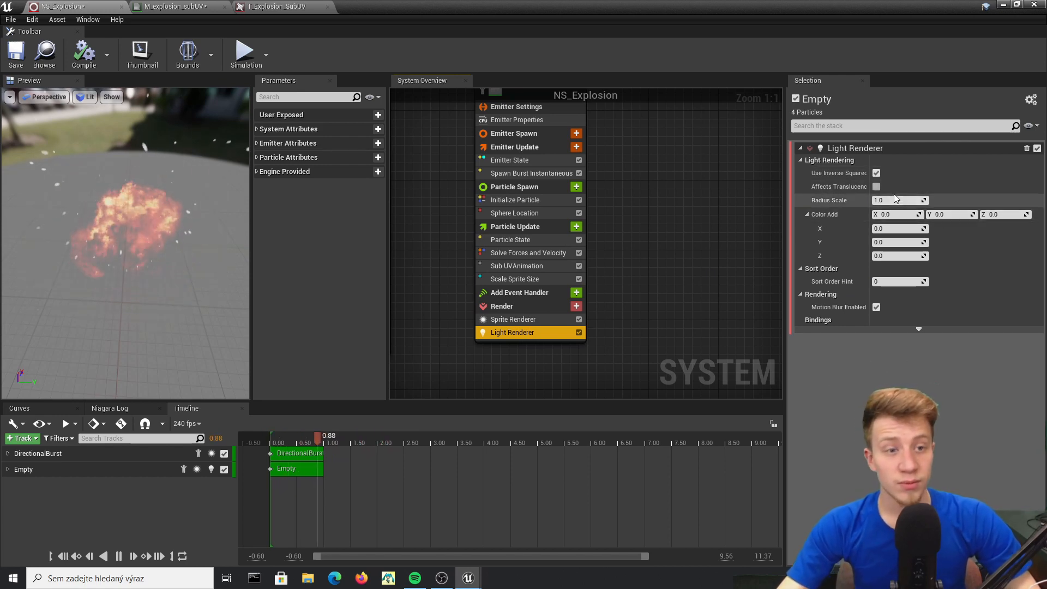
{"action": "type", "text": "5"}
{"action": "key", "text": "Return"}
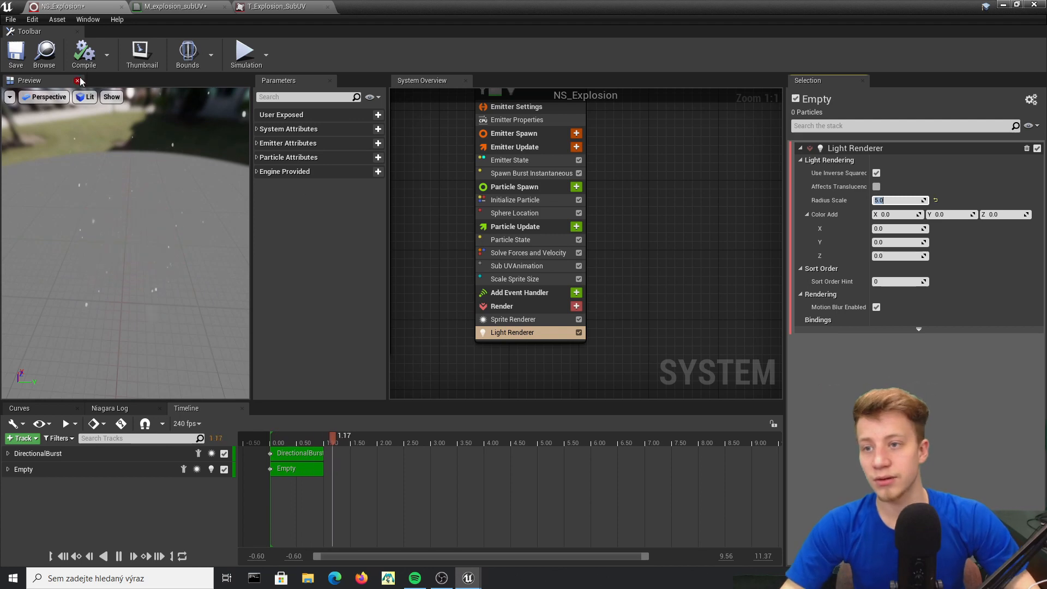
{"action": "left_click", "coordinate": [272, 434]}
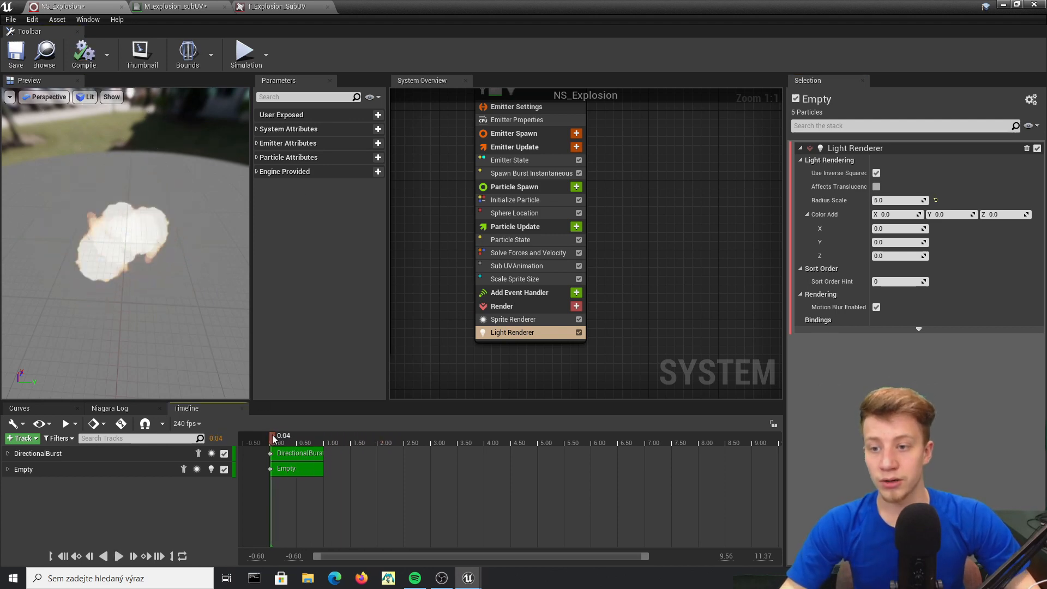
{"action": "mouse_move", "coordinate": [272, 436]}
{"action": "left_mouse_down"}
{"action": "mouse_move", "coordinate": [243, 438]}
{"action": "mouse_move", "coordinate": [280, 431]}
{"action": "left_mouse_up"}
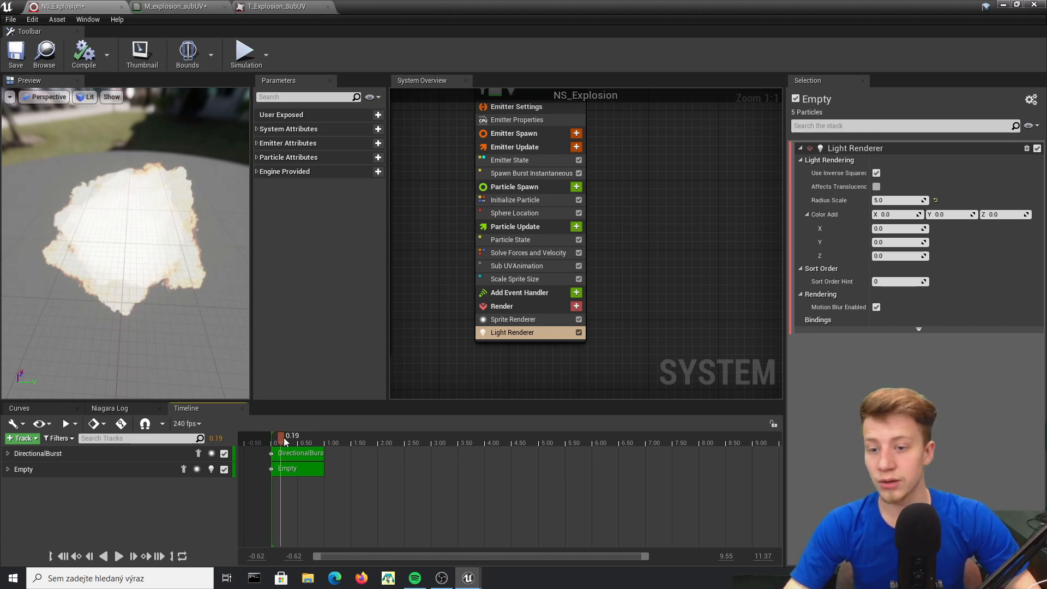
Step: Scrub the explosion to about 0.35 and check how the NS_Explosion effect looks in the level viewport
{"action": "mouse_move", "coordinate": [285, 441]}
{"action": "left_mouse_down"}
{"action": "mouse_move", "coordinate": [255, 441]}
{"action": "mouse_move", "coordinate": [290, 434]}
{"action": "left_mouse_up"}
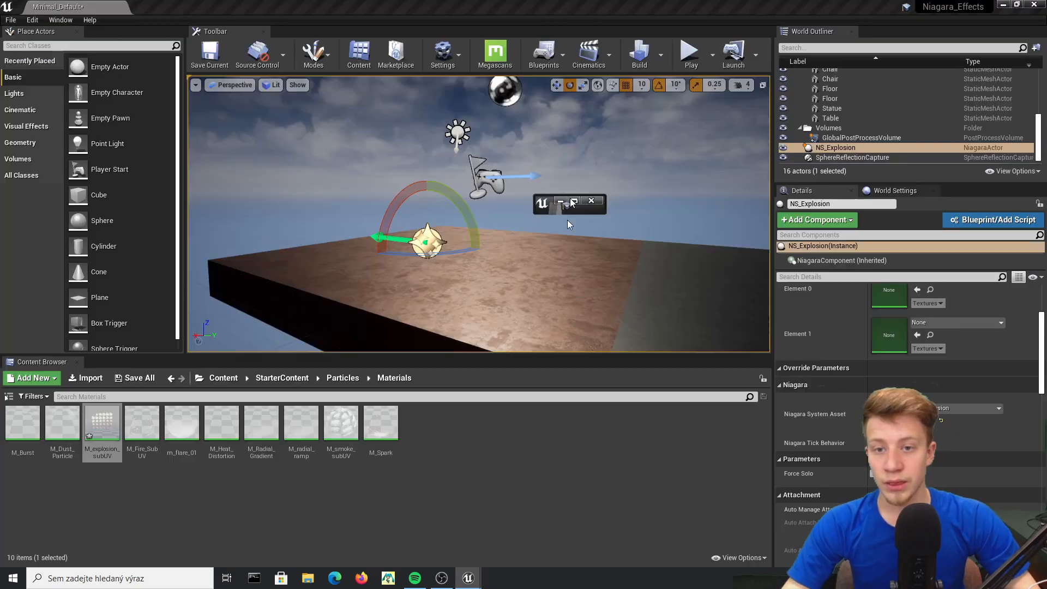
{"action": "left_click_drag", "start_coordinate": [573, 202], "coordinate": [467, 468]}
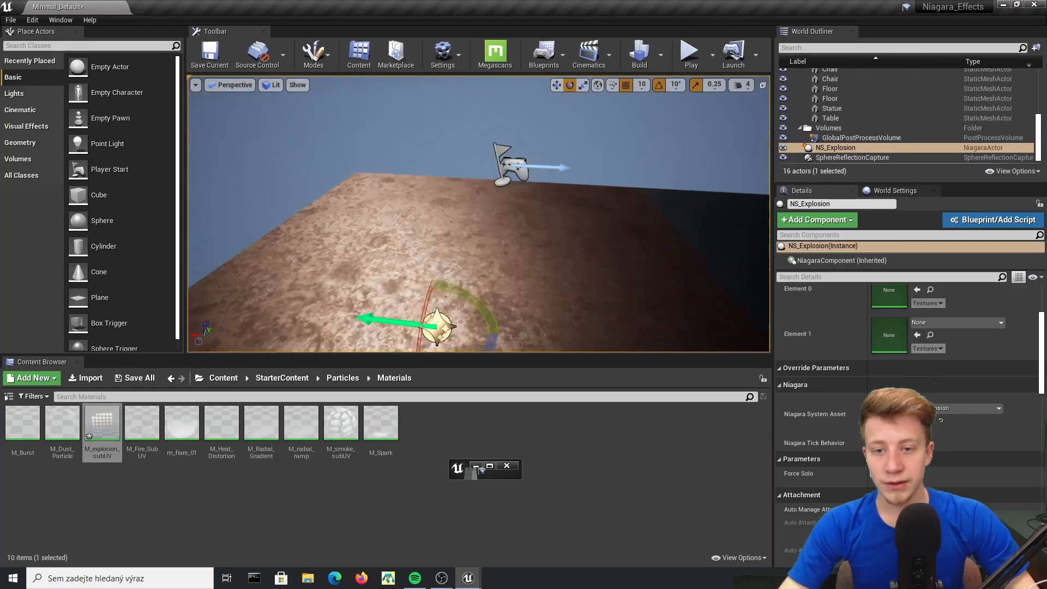
{"action": "right_click_drag", "start_coordinate": [673, 276], "coordinate": [673, 276]}
{"action": "key", "text": "s"}
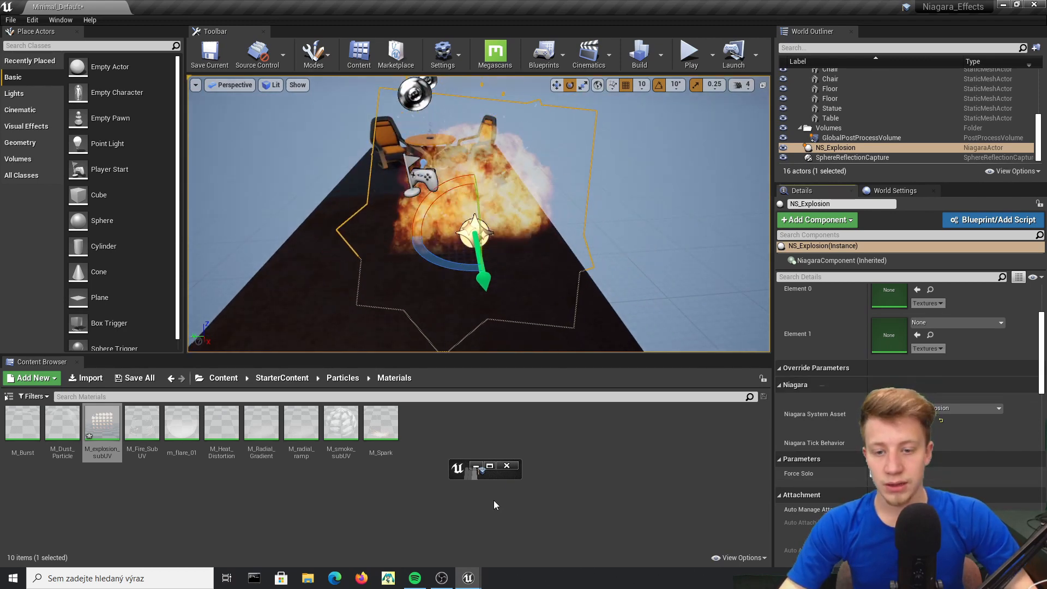
{"action": "left_click", "coordinate": [489, 465]}
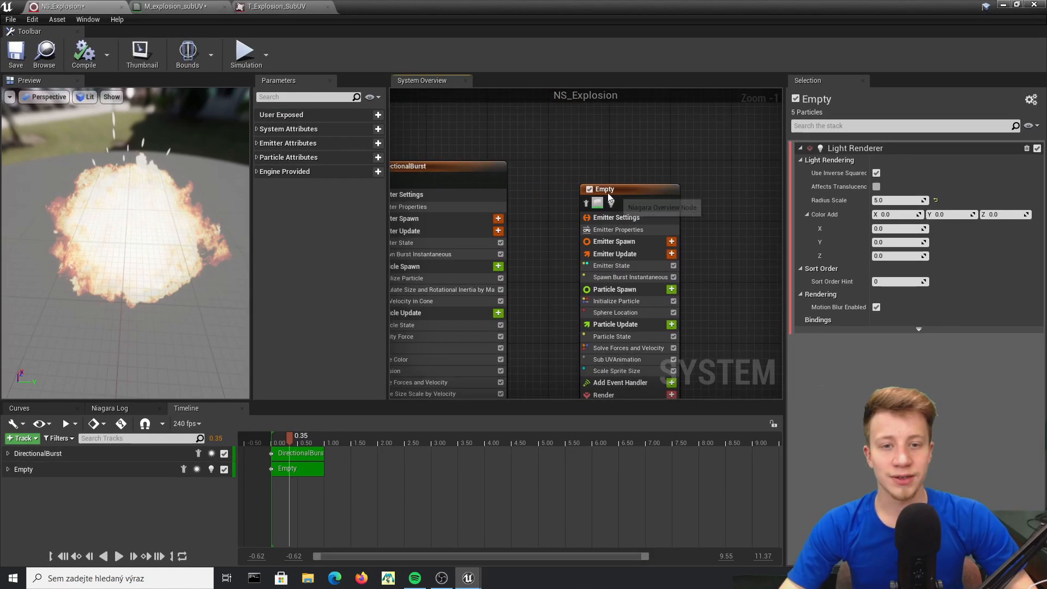
Step: Rename the Empty emitter as E_Explosion
{"action": "left_click", "coordinate": [600, 190]}
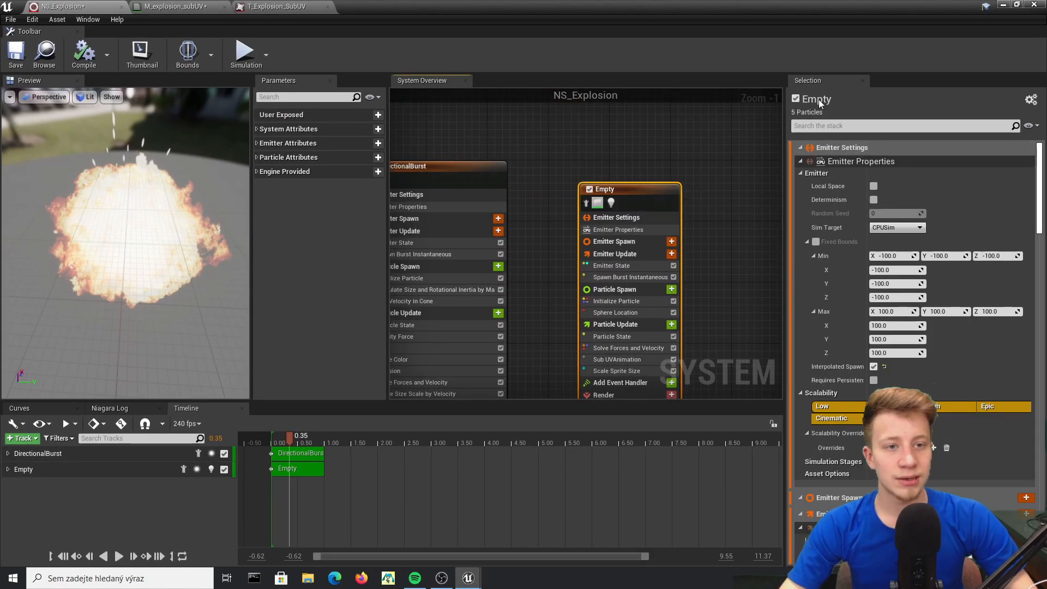
{"action": "right_click", "coordinate": [609, 192]}
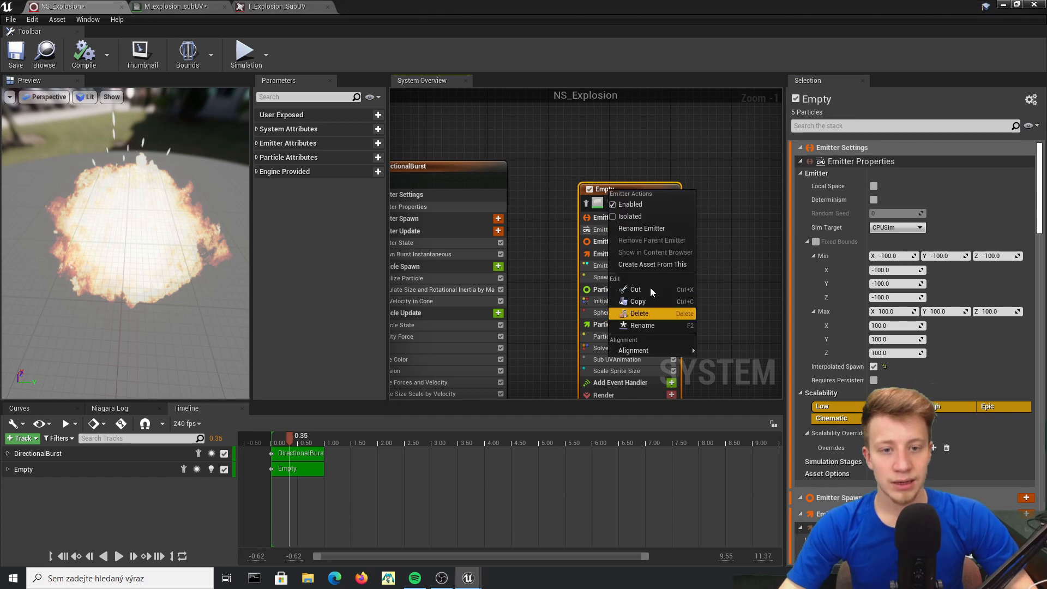
{"action": "left_click", "coordinate": [662, 230]}
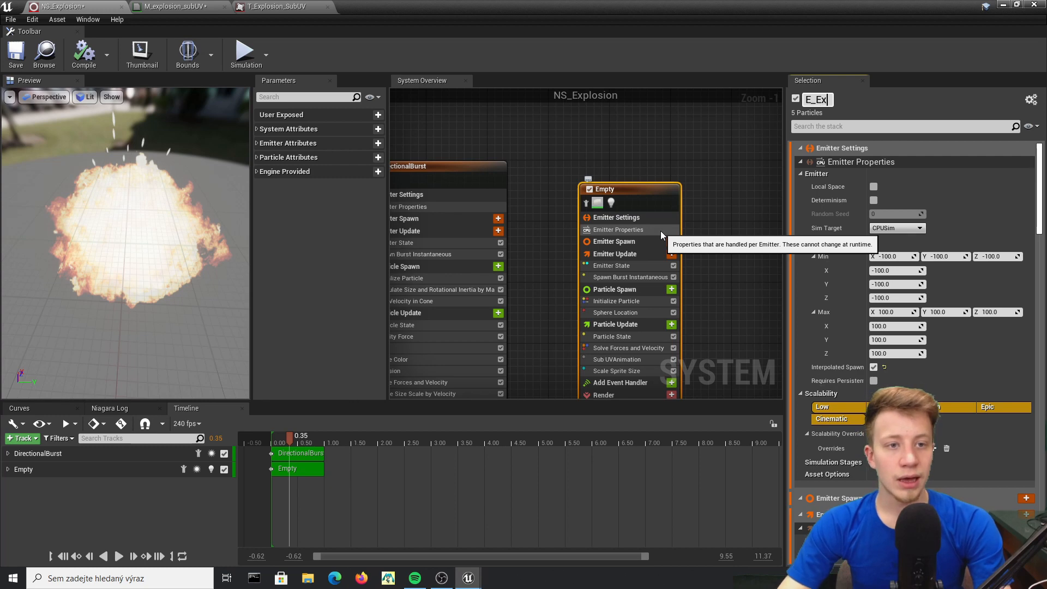
{"action": "key", "text": "Return"}
Step: Add a Scale Color module to the E_Explosion emitter's Particle Update stage
{"action": "left_click", "coordinate": [560, 240]}
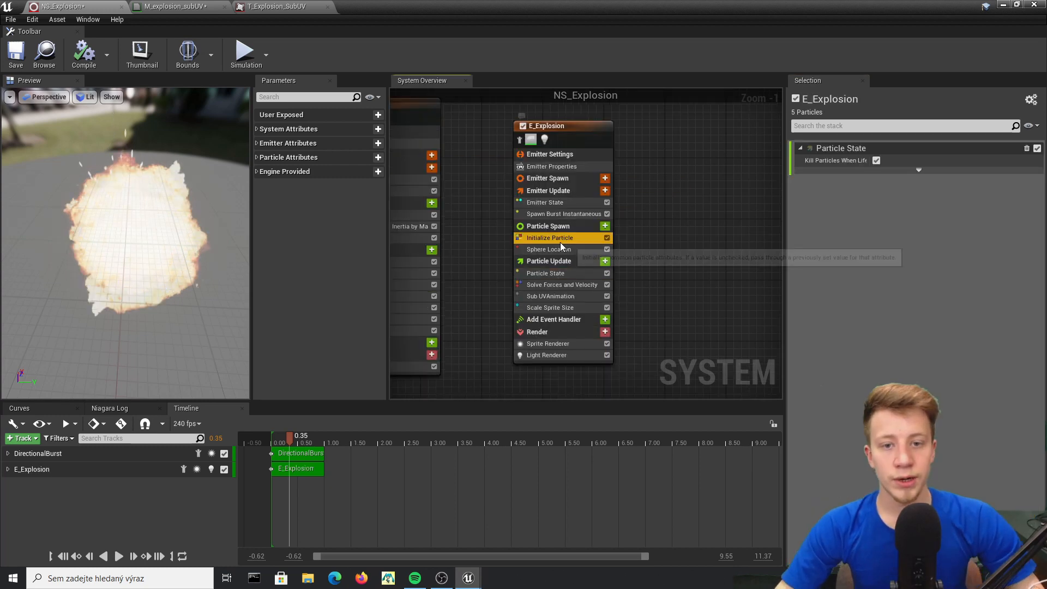
{"action": "left_click", "coordinate": [548, 285]}
{"action": "left_click", "coordinate": [571, 262]}
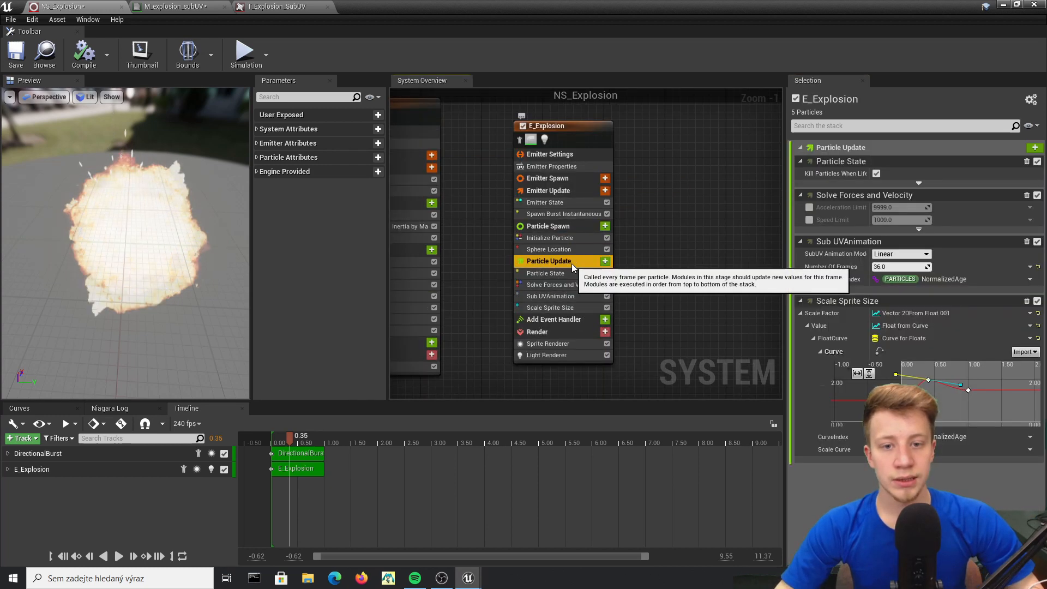
{"action": "left_click", "coordinate": [604, 261]}
{"action": "type", "text": "colo"}
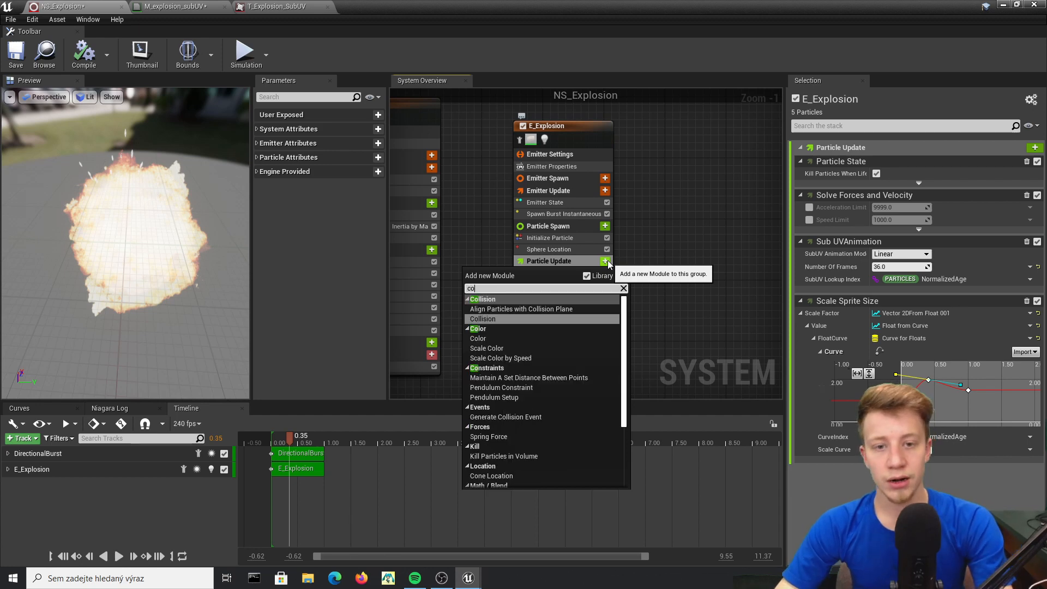
{"action": "key", "text": "Up"}
{"action": "key", "text": "Up"}
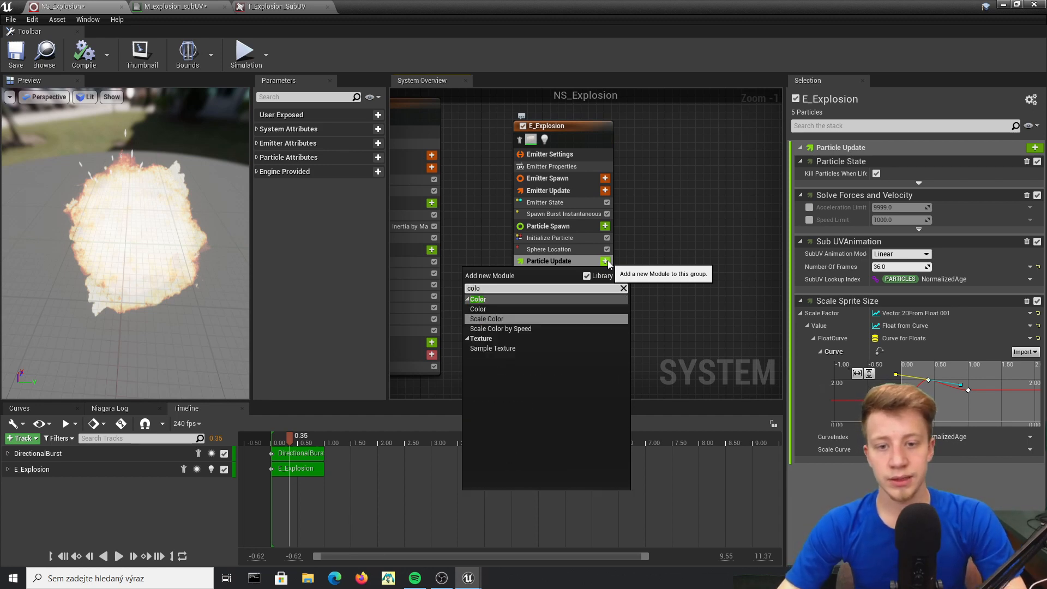
{"action": "key", "text": "Return"}
Step: Drive the Scale Color module's Scale RGB with a Vector from Curve input
{"action": "right_click_drag", "start_coordinate": [620, 252], "coordinate": [646, 224]}
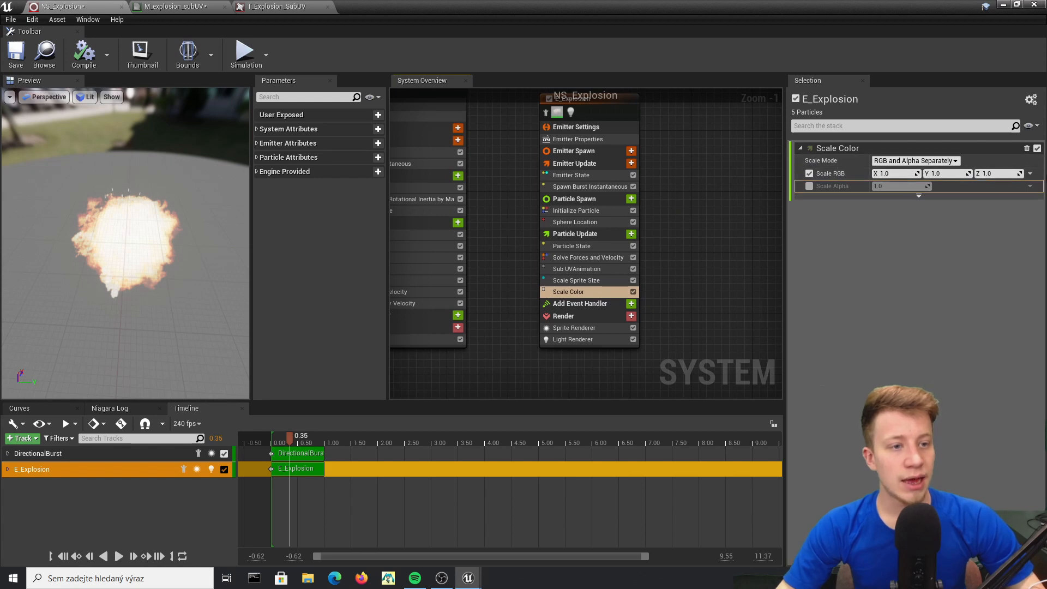
{"action": "left_click", "coordinate": [1030, 173]}
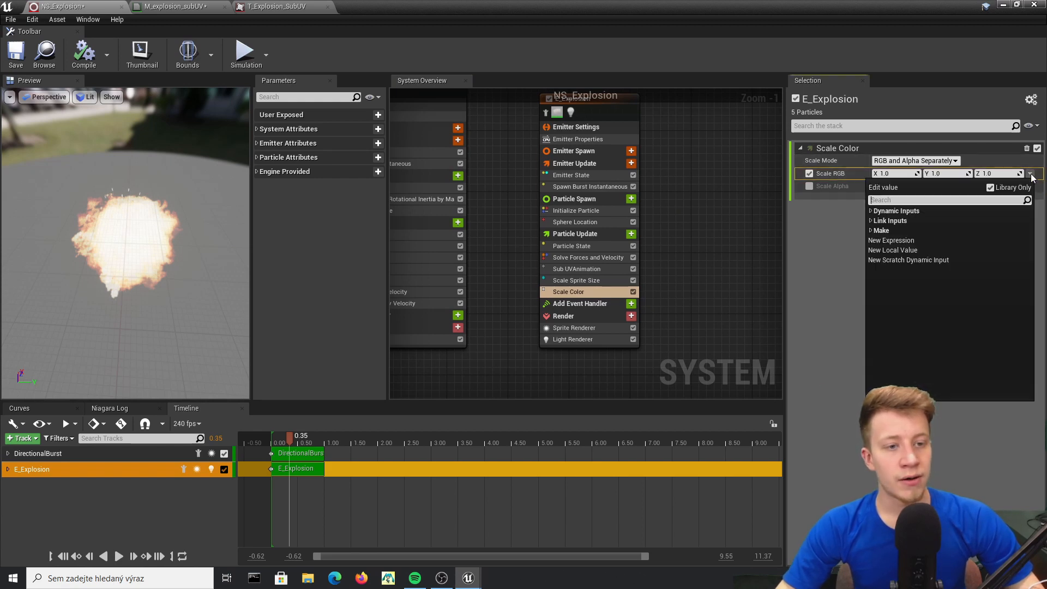
{"action": "type", "text": "cur"}
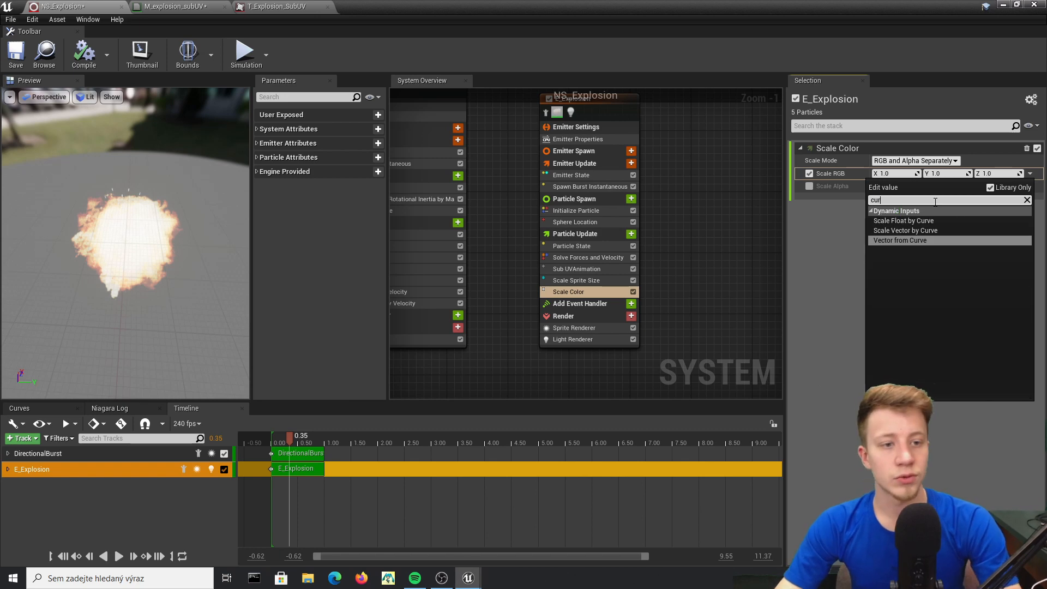
{"action": "type", "text": "ve"}
{"action": "key", "text": "Return"}
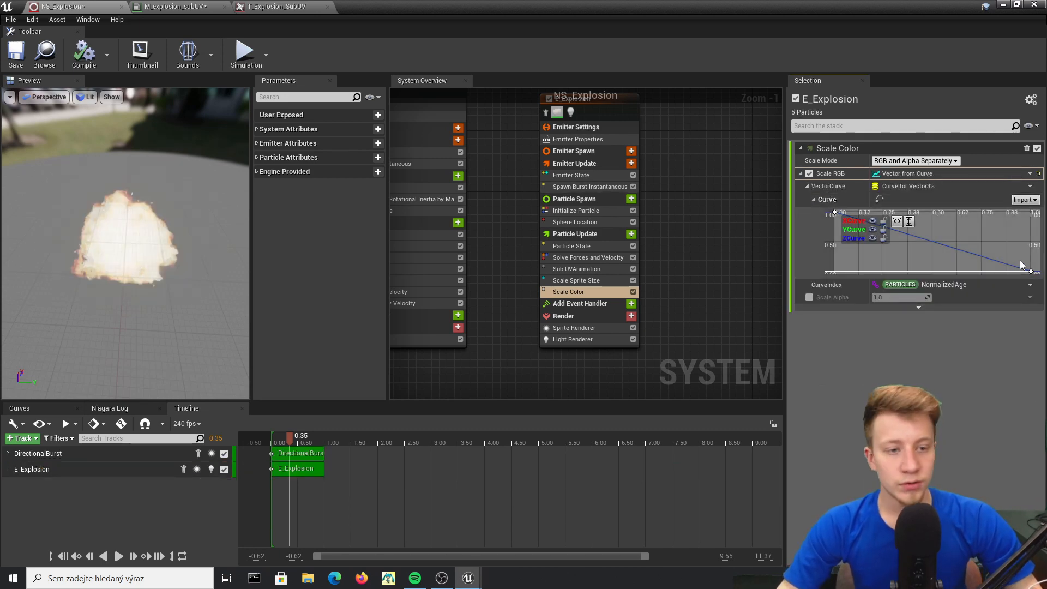
Step: Scrub the explosion to about 0.30 and set the Scale RGB curve's end key at time 1.0 to a value of 1
{"action": "left_click", "coordinate": [834, 211]}
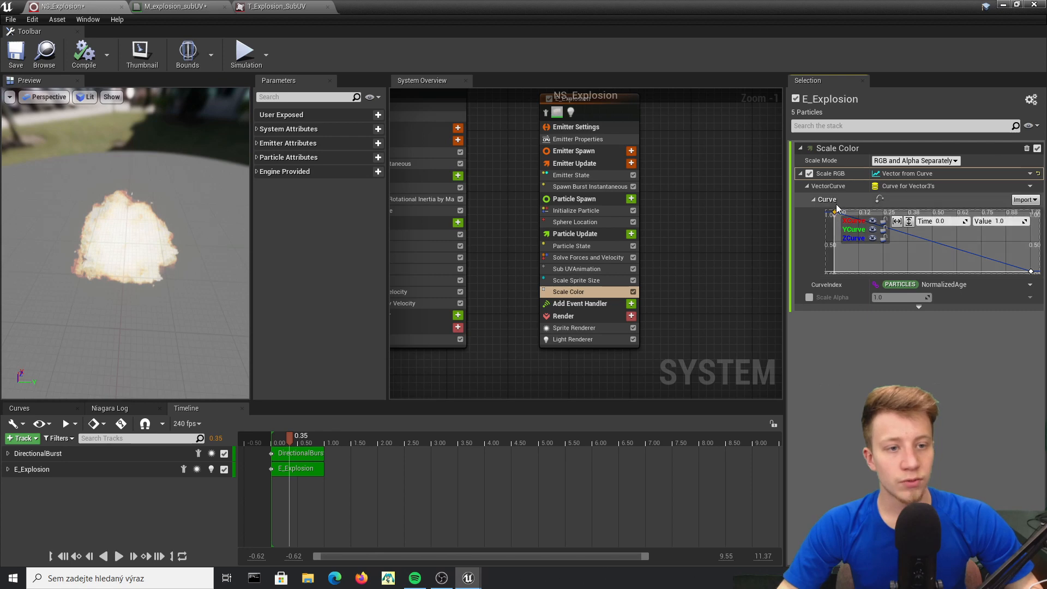
{"action": "left_click", "coordinate": [948, 240]}
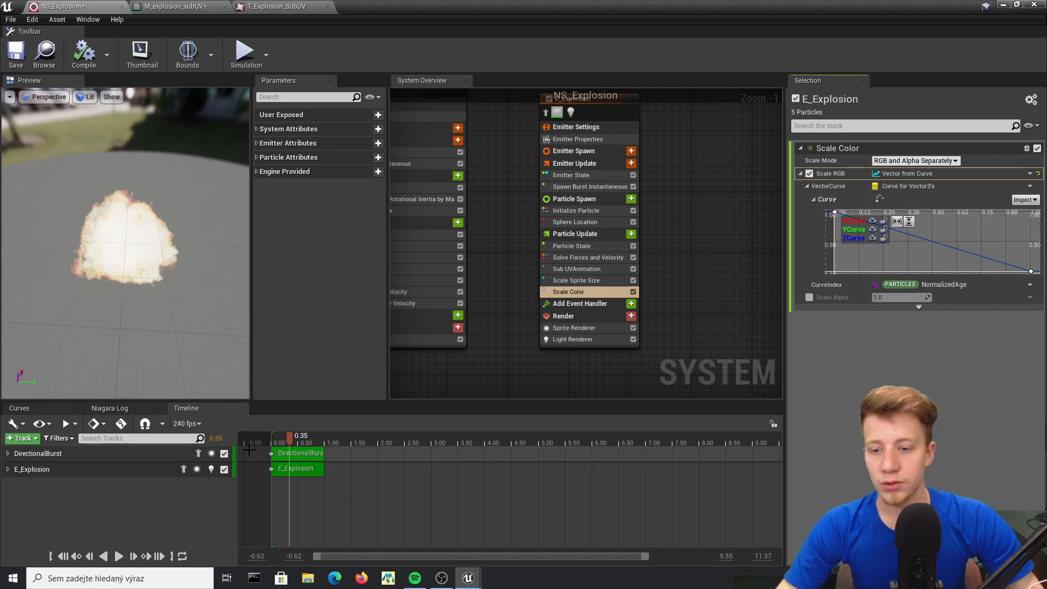
{"action": "mouse_move", "coordinate": [290, 436]}
{"action": "left_mouse_down"}
{"action": "mouse_move", "coordinate": [330, 440]}
{"action": "mouse_move", "coordinate": [287, 437]}
{"action": "left_mouse_up"}
{"action": "left_click", "coordinate": [1028, 271]}
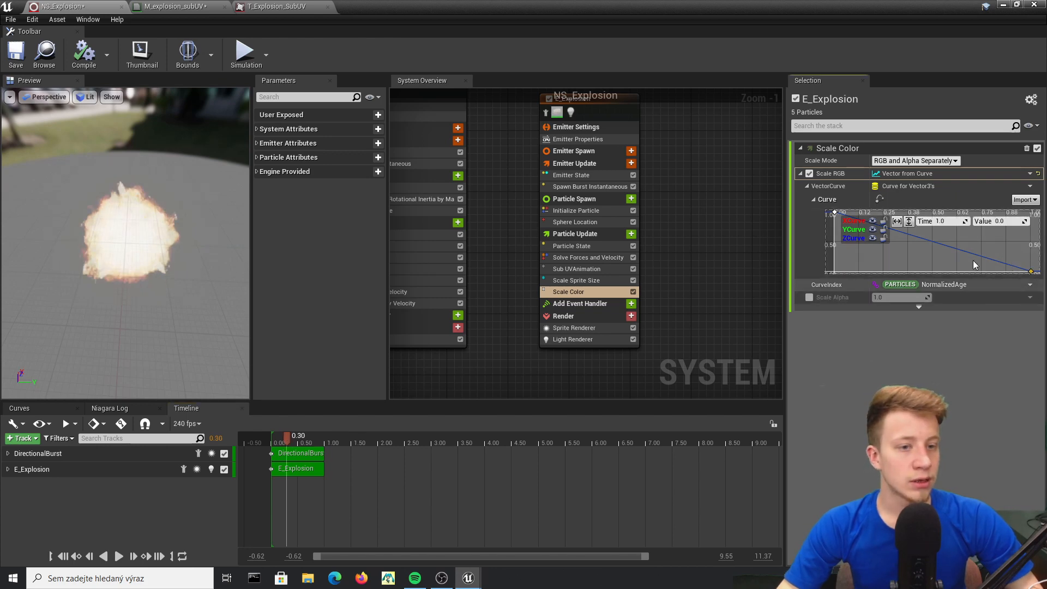
{"action": "key", "text": "f"}
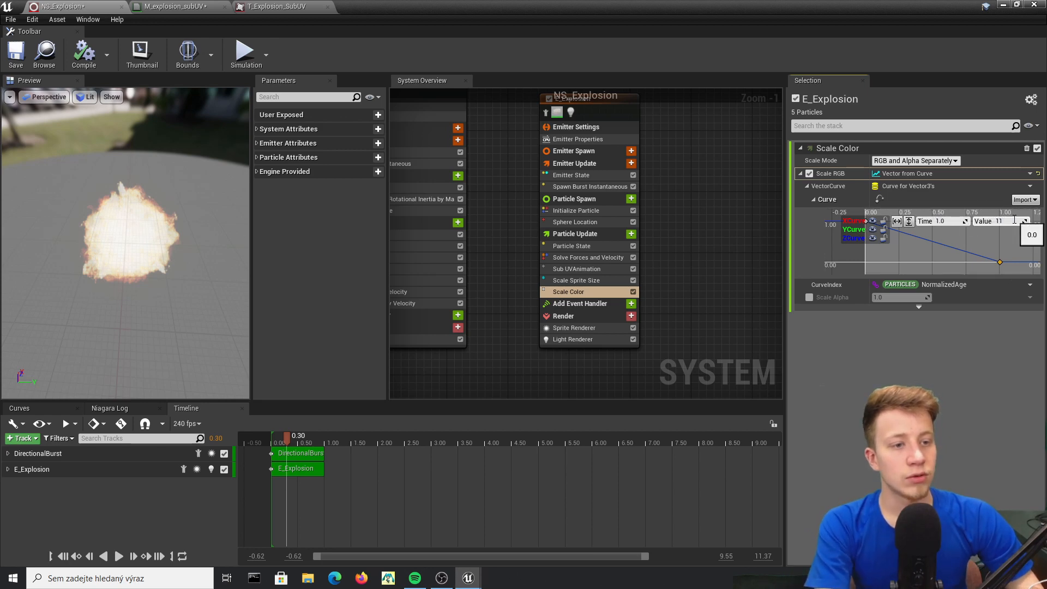
{"action": "key", "text": "Return"}
{"action": "key", "text": "f"}
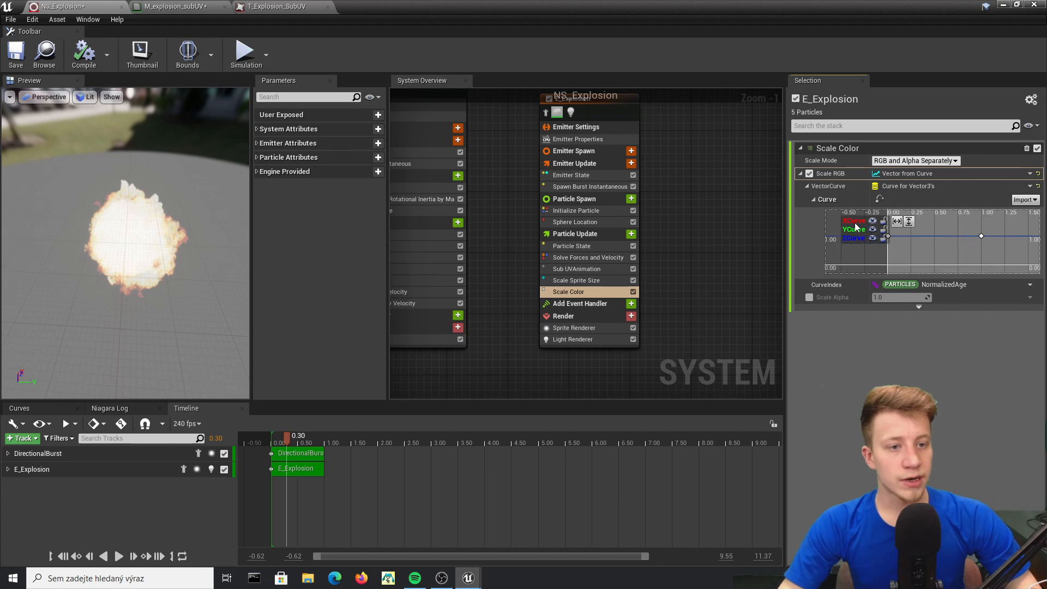
Step: Hide the ZCurve and YCurve in the Scale RGB curve and add an XCurve key at time 0.4 with value 50
{"action": "left_click", "coordinate": [871, 238]}
{"action": "left_click", "coordinate": [872, 230]}
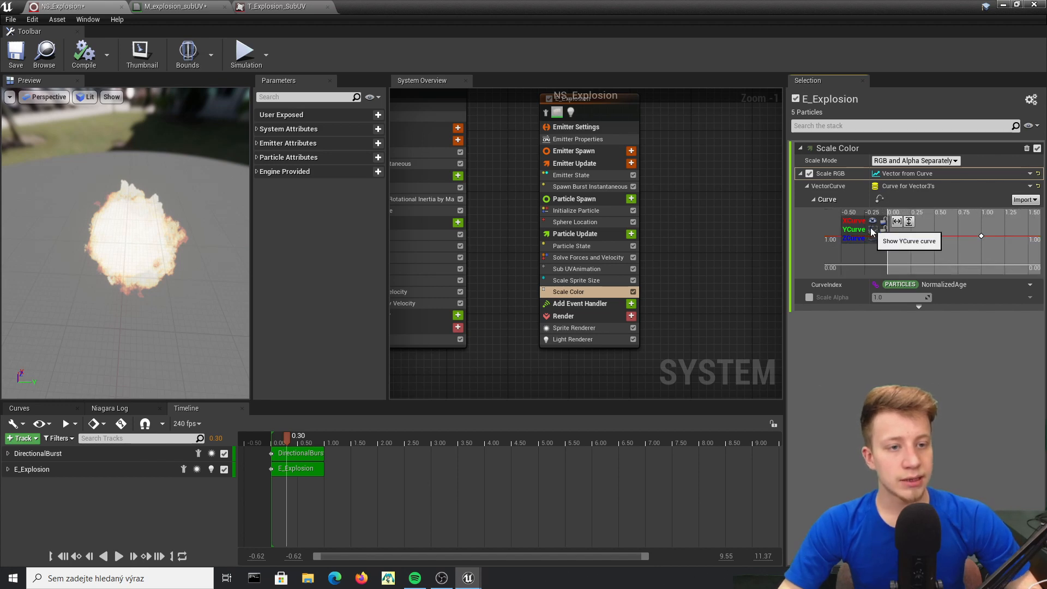
{"action": "right_click_drag", "start_coordinate": [946, 239], "coordinate": [957, 244]}
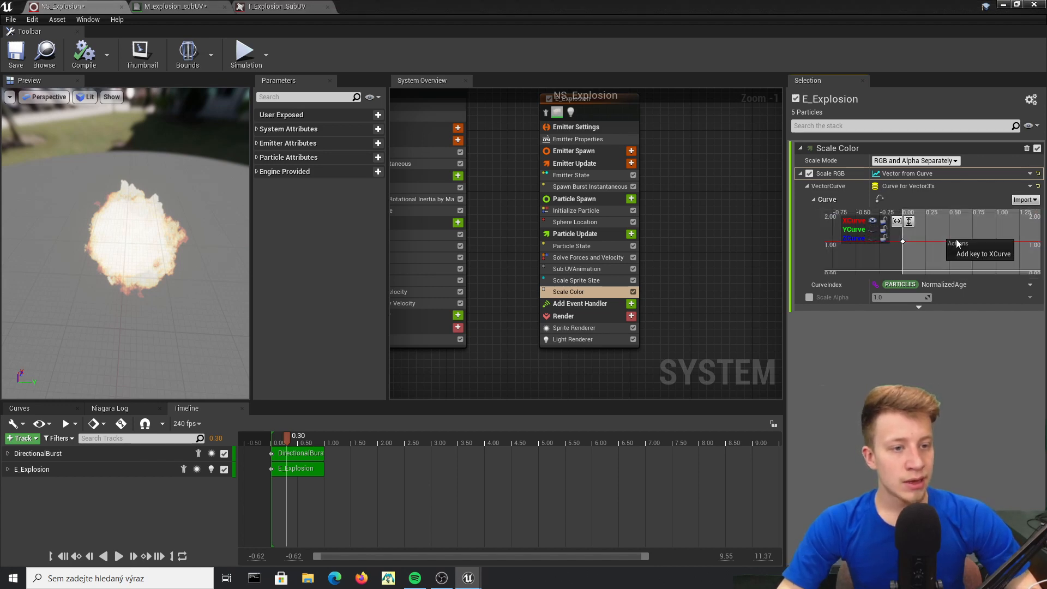
{"action": "left_click", "coordinate": [969, 252]}
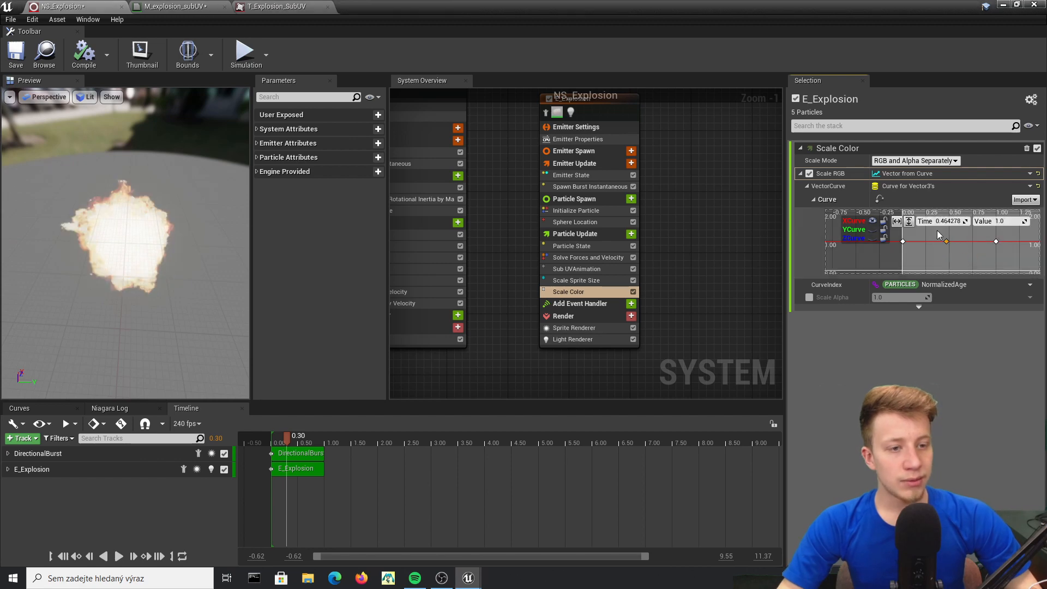
{"action": "left_click", "coordinate": [957, 221]}
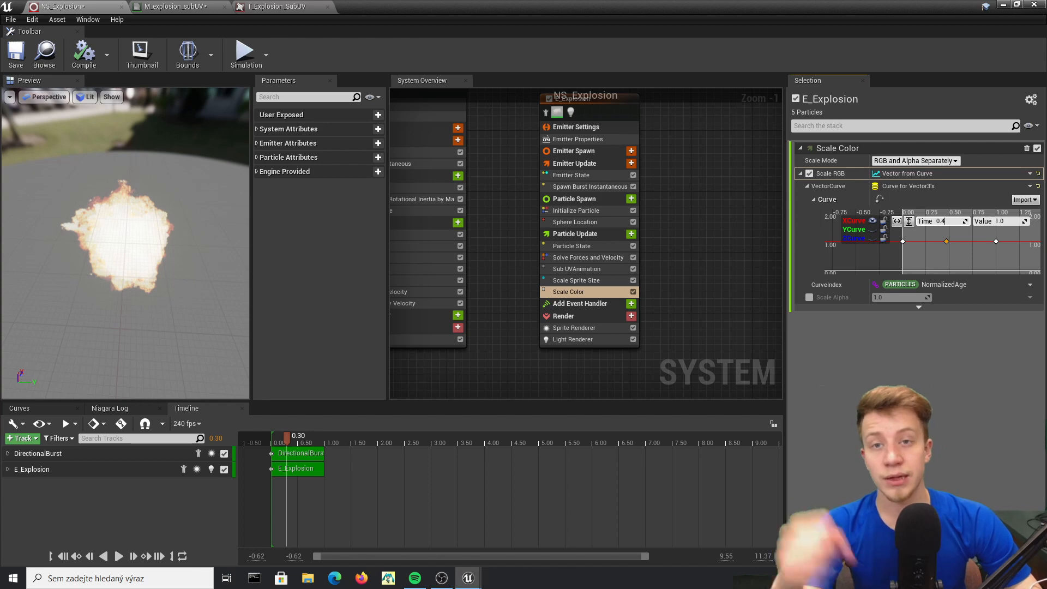
{"action": "key", "text": "Return"}
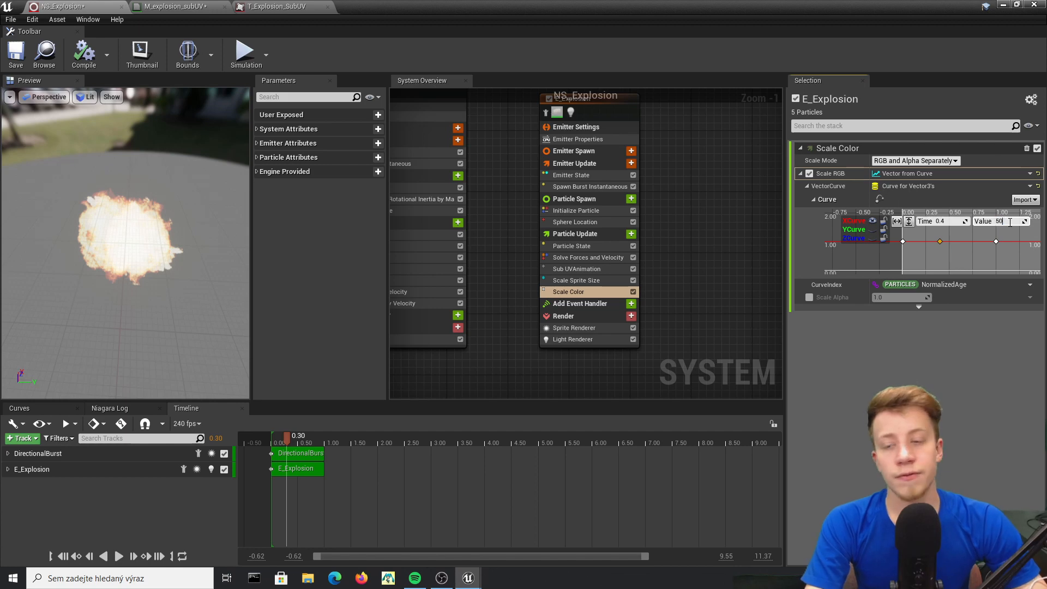
{"action": "type", "text": "50"}
{"action": "key", "text": "Return"}
Step: Scrub the preview to 0.75 and set the value of the XCurve key at time 1.0 to 5
{"action": "left_click_drag", "start_coordinate": [287, 437], "coordinate": [311, 431]}
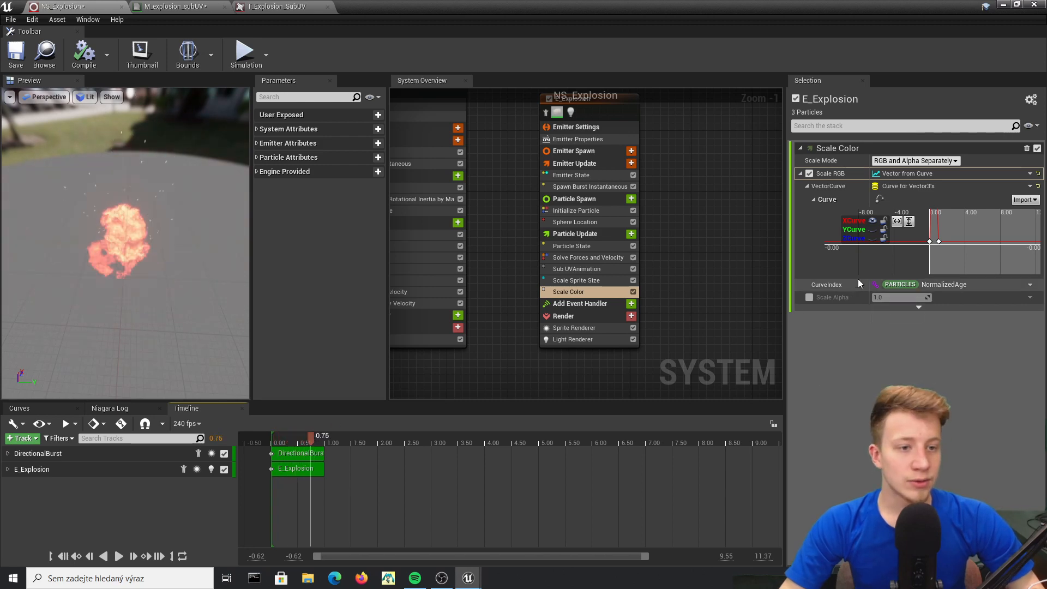
{"action": "left_click", "coordinate": [938, 241]}
{"action": "left_click", "coordinate": [1009, 220]}
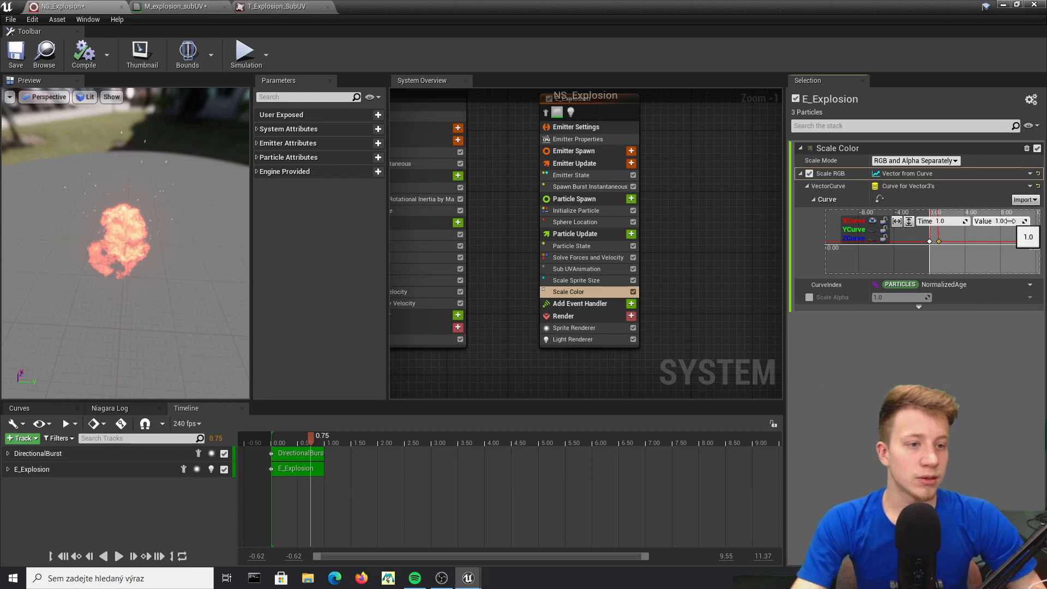
{"action": "type", "text": "5"}
{"action": "key", "text": "Return"}
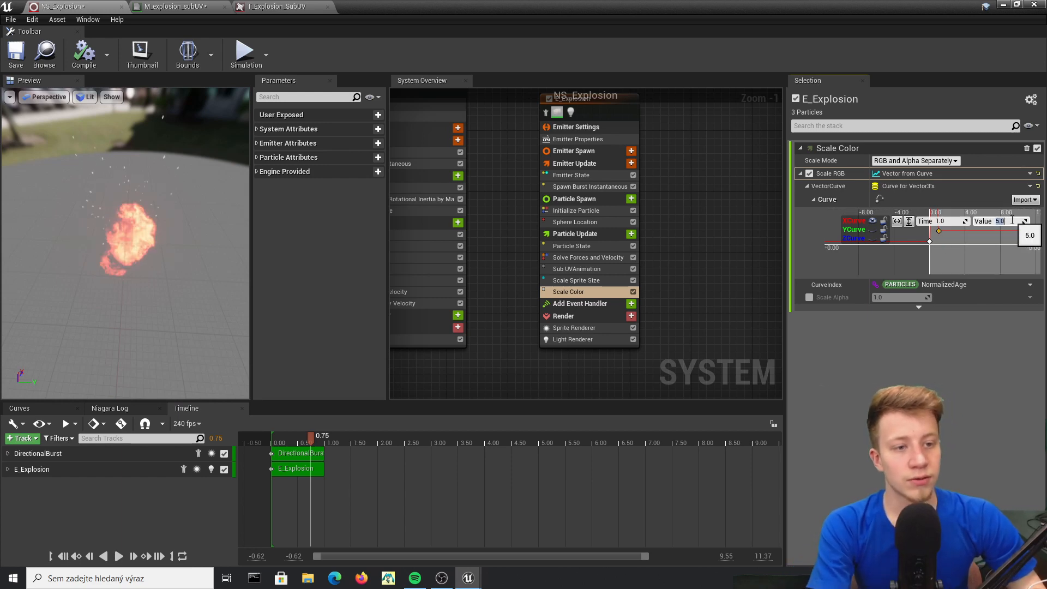
Step: Show the YCurve, lock the XCurve, and give the YCurve a new key at time 0.4 with value 2
{"action": "left_click", "coordinate": [872, 227]}
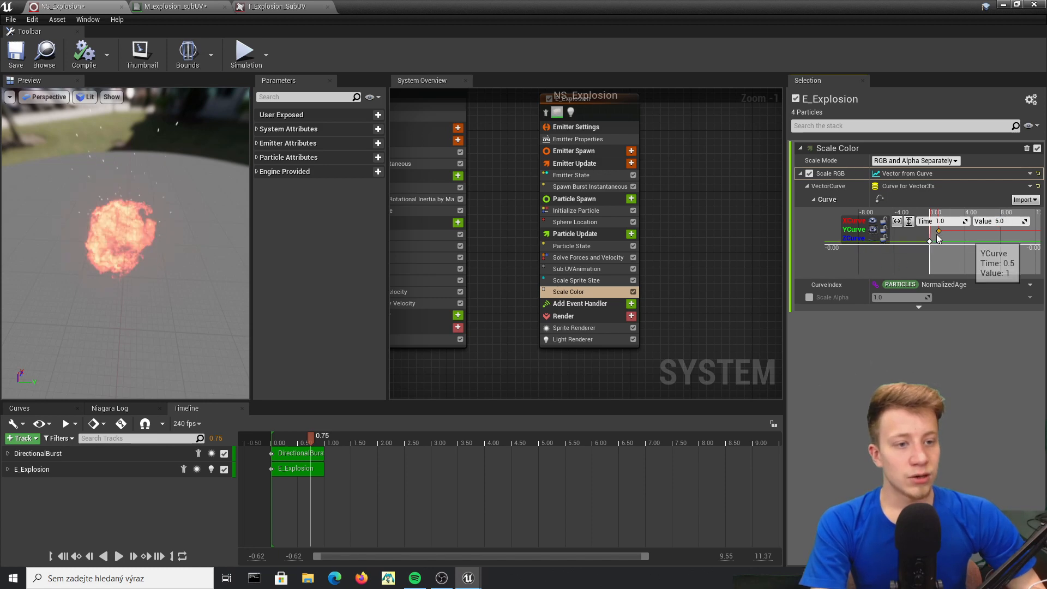
{"action": "left_click", "coordinate": [953, 254]}
{"action": "scroll", "coordinate": [933, 243], "scroll_direction": "up", "scroll_amount": 6}
{"action": "right_click", "coordinate": [934, 243]}
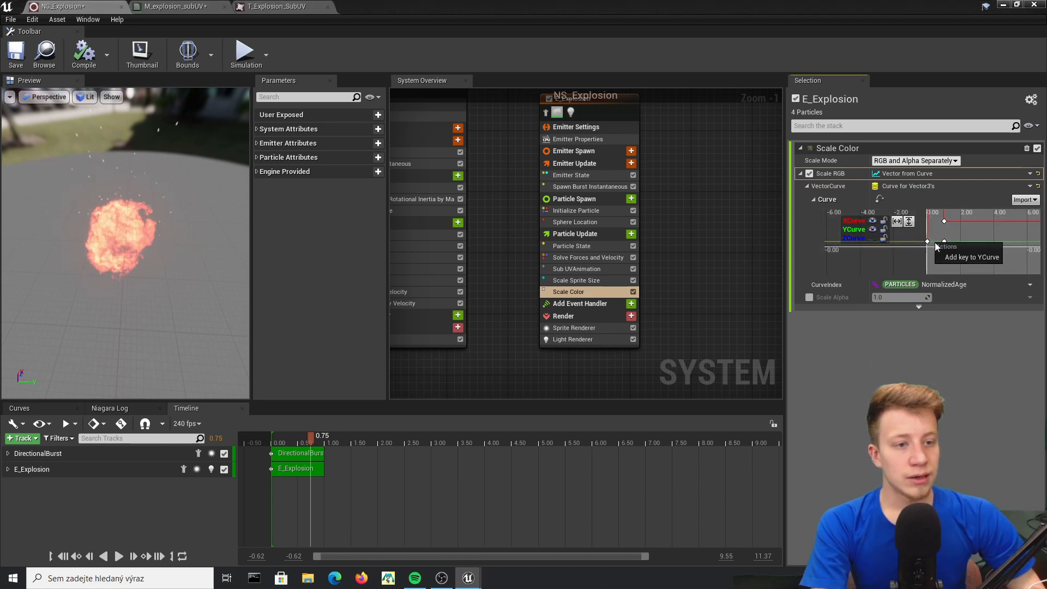
{"action": "left_click", "coordinate": [968, 256]}
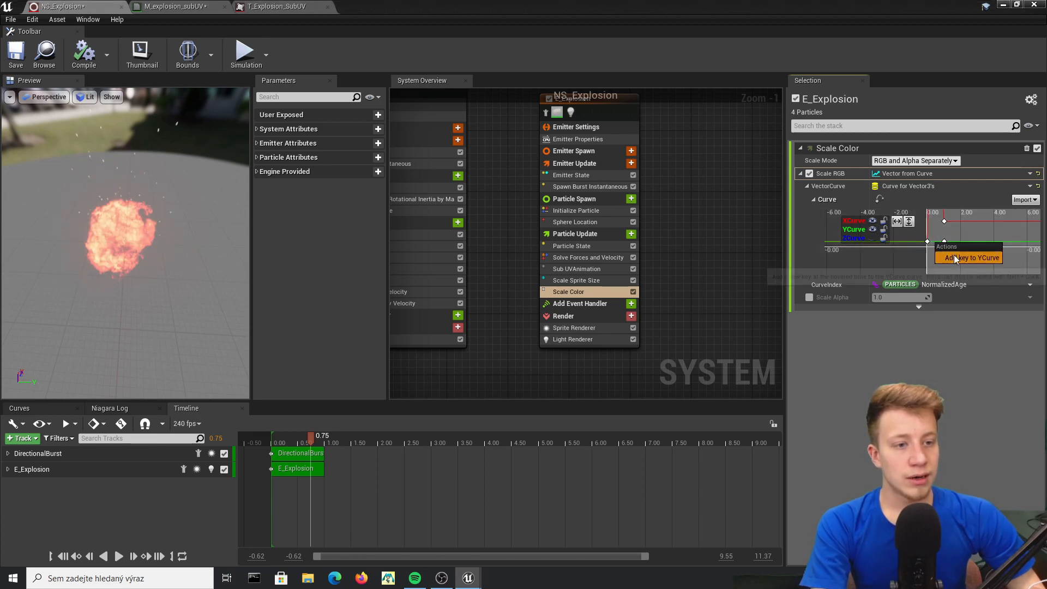
{"action": "left_click", "coordinate": [883, 222]}
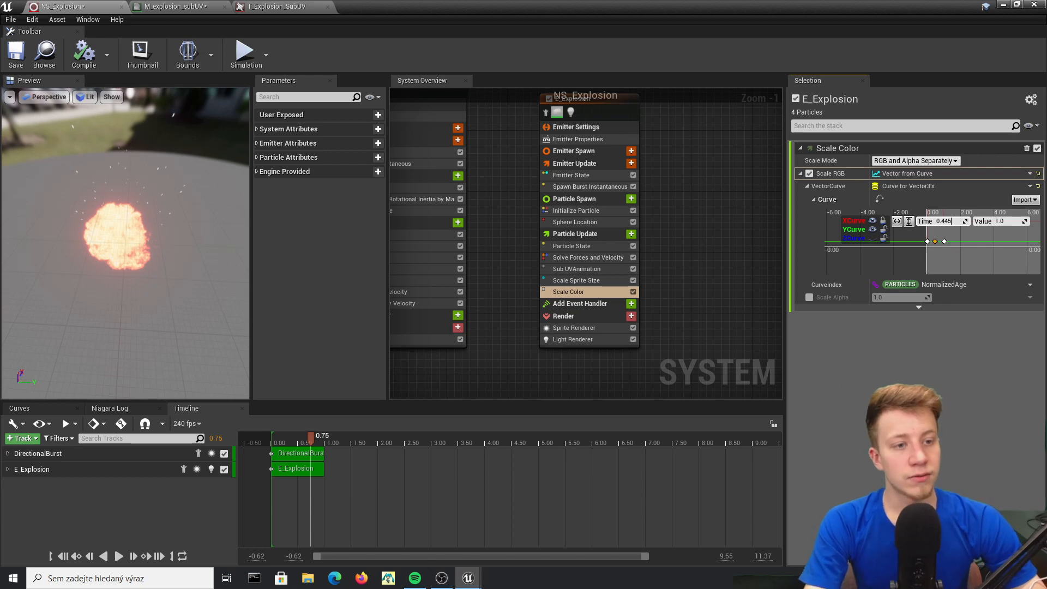
{"action": "key", "text": "Return"}
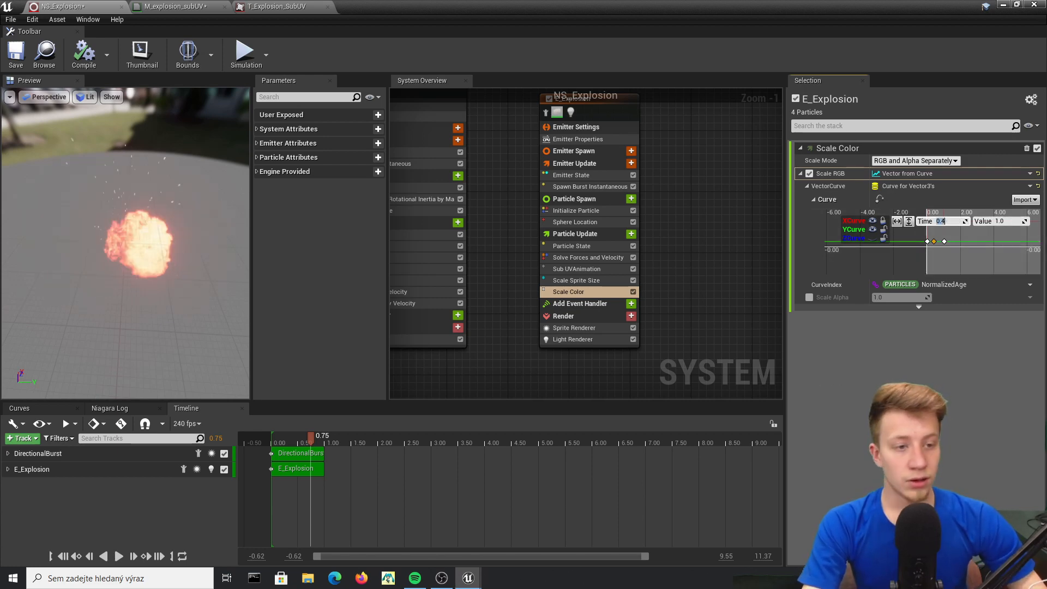
{"action": "left_click", "coordinate": [1007, 220]}
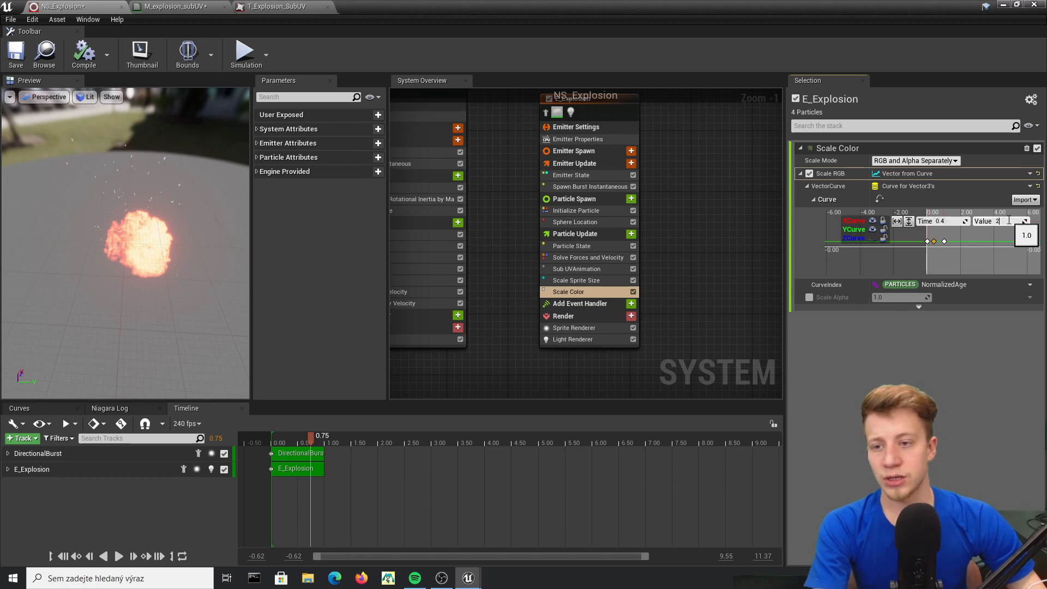
{"action": "key", "text": "Return"}
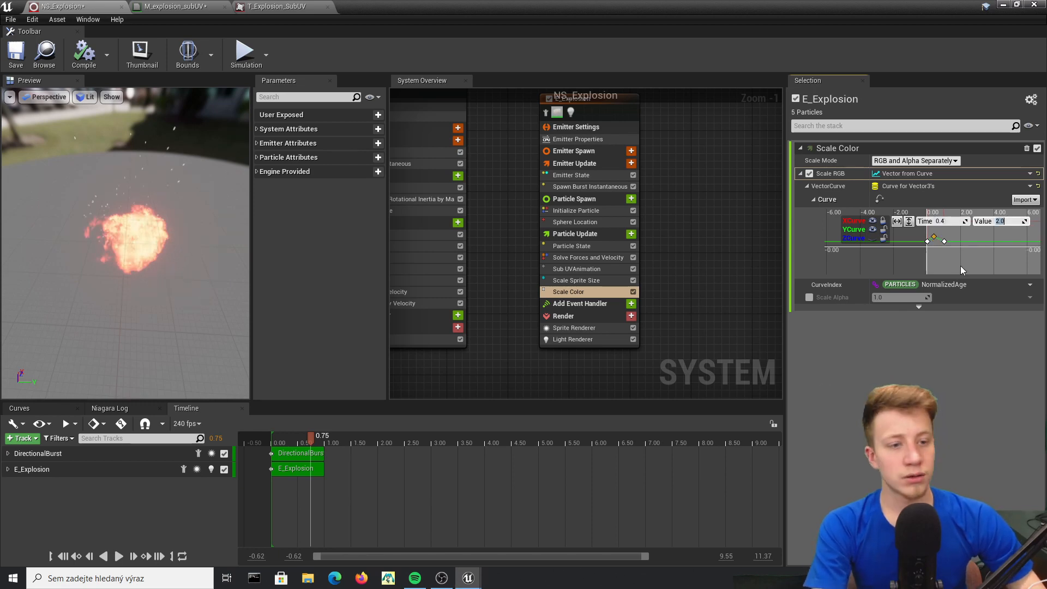
Step: Lock the YCurve, show the ZCurve, and give the ZCurve a new key at time 0.4 with value 10
{"action": "left_click", "coordinate": [871, 229]}
{"action": "left_click", "coordinate": [872, 236]}
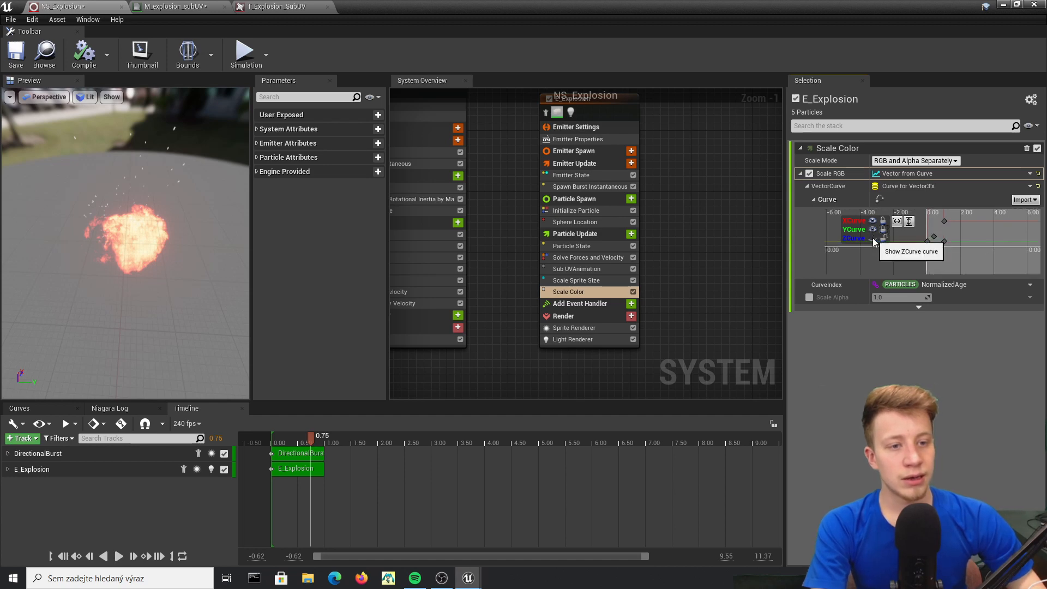
{"action": "right_click", "coordinate": [937, 241]}
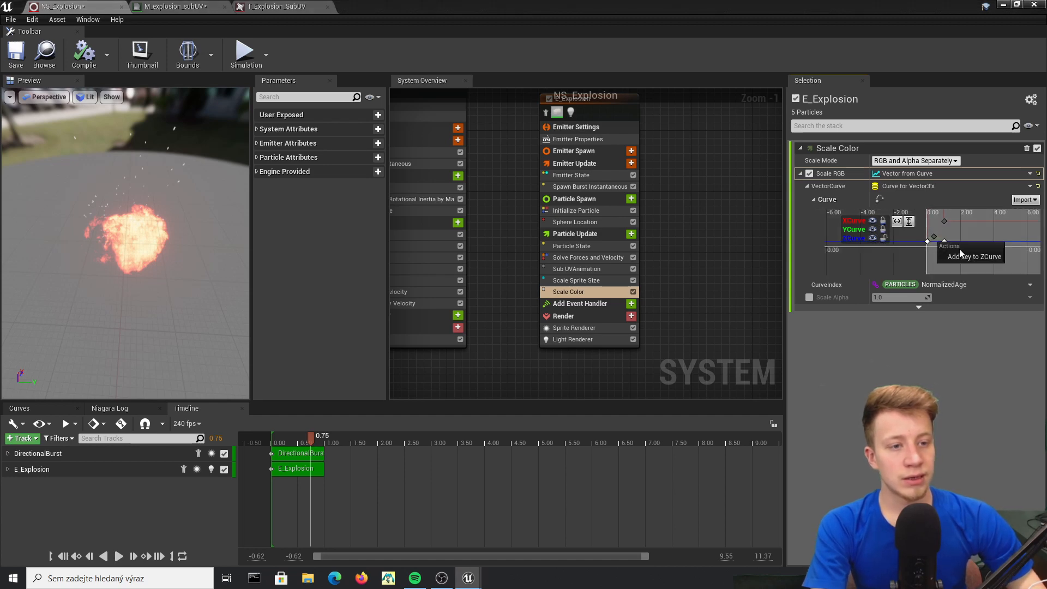
{"action": "left_click", "coordinate": [960, 252]}
{"action": "key", "text": "Right"}
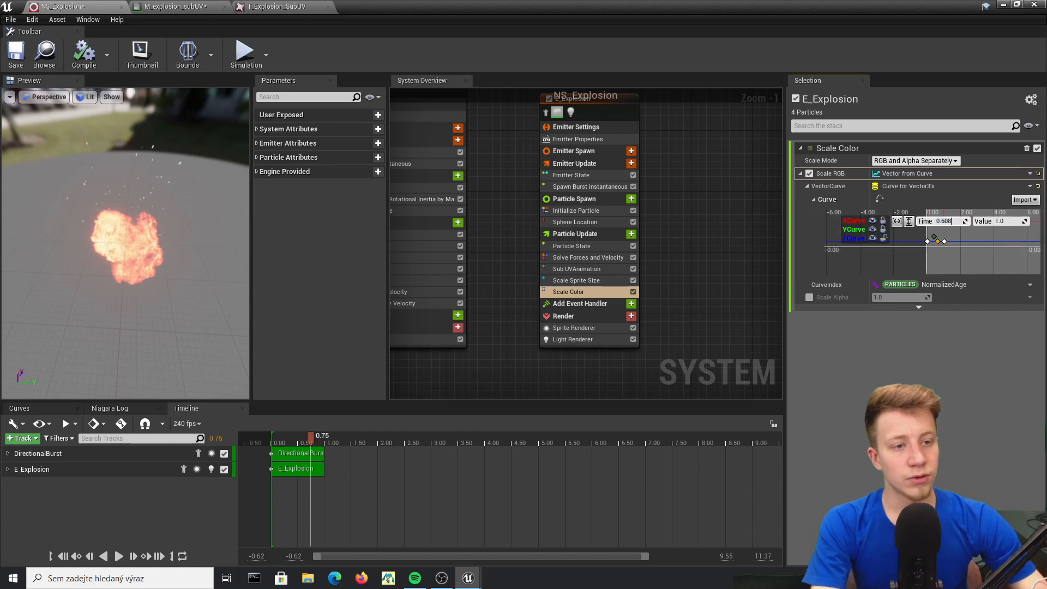
{"action": "type", "text": "4"}
{"action": "key", "text": "Return"}
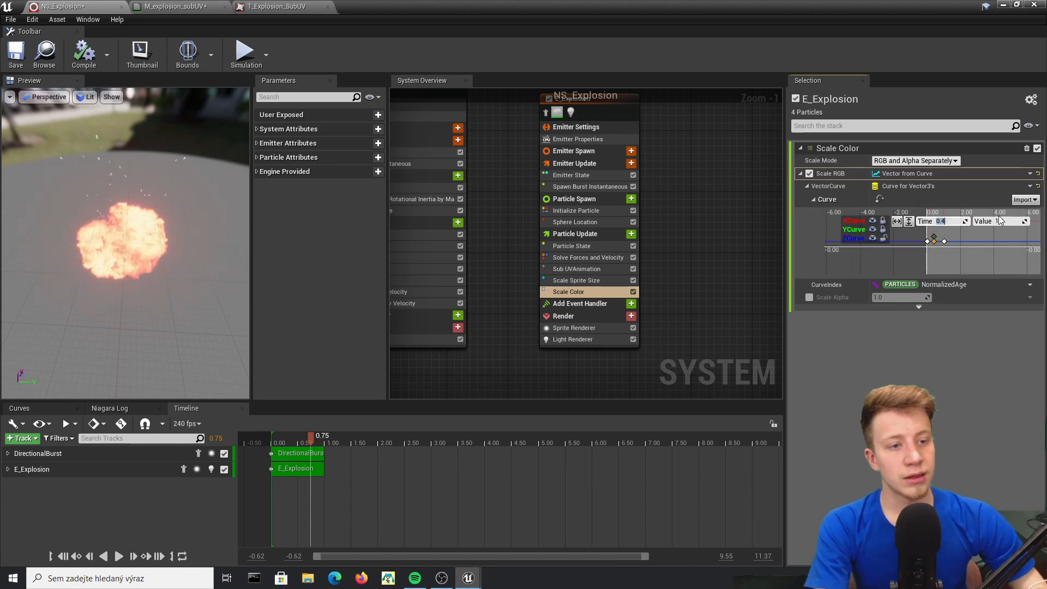
{"action": "left_click", "coordinate": [934, 241]}
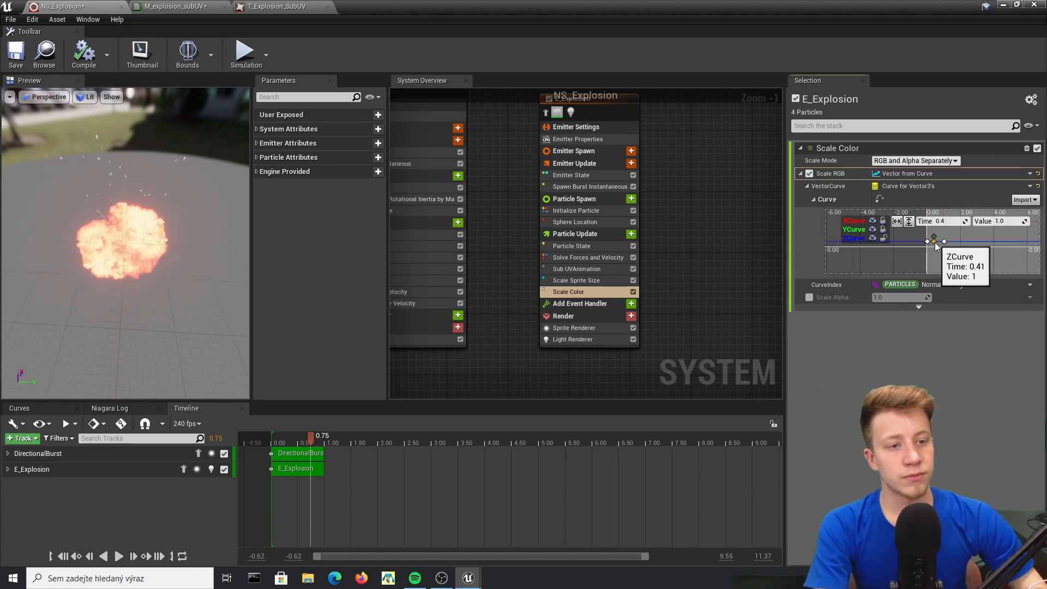
{"action": "left_click", "coordinate": [1014, 221]}
{"action": "type", "text": "10"}
{"action": "key", "text": "Return"}
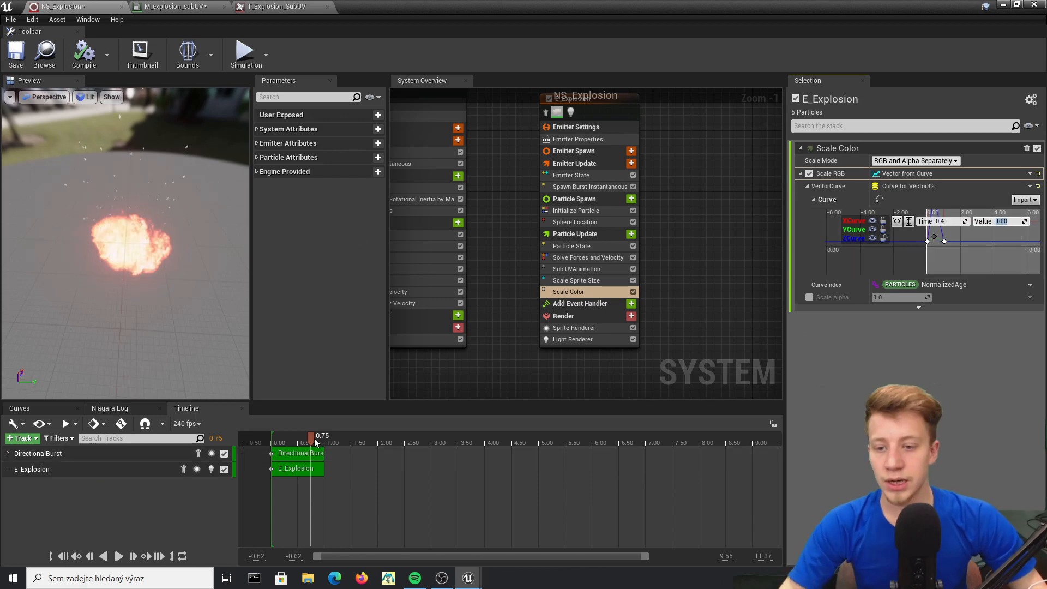
Step: Scrub back to the start of the explosion, play the preview, and save the Niagara system
{"action": "mouse_move", "coordinate": [280, 438]}
{"action": "left_mouse_down"}
{"action": "mouse_move", "coordinate": [260, 438]}
{"action": "mouse_move", "coordinate": [287, 431]}
{"action": "left_mouse_up"}
{"action": "key", "text": "space"}
{"action": "key", "text": "ctrl+s"}
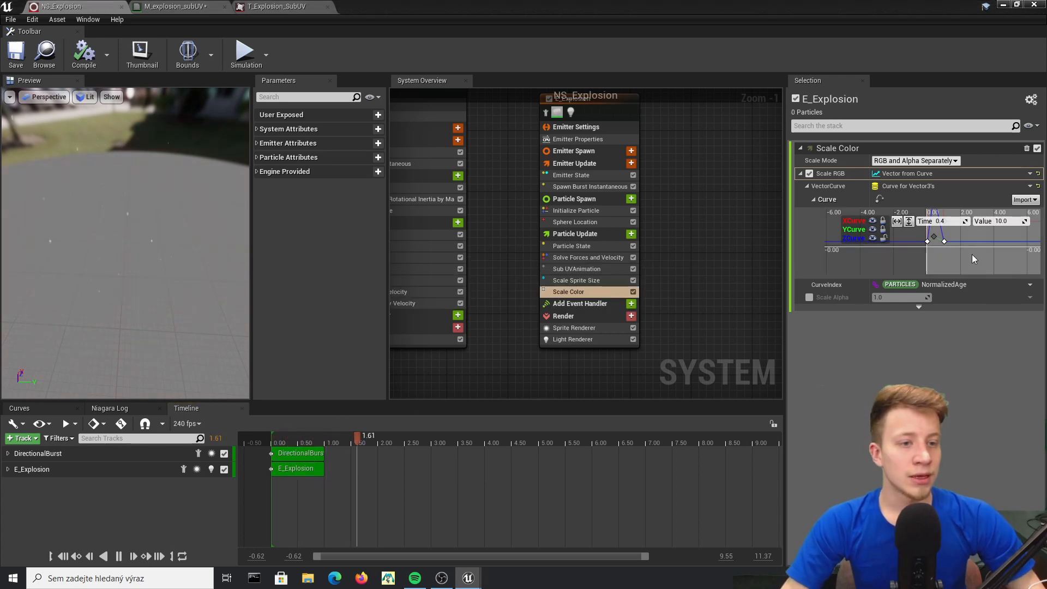
Step: Fit the colour curves horizontally and vertically in the graph and enlarge the graph area to show all keys
{"action": "left_click", "coordinate": [957, 249]}
{"action": "scroll", "coordinate": [946, 250], "scroll_direction": "down", "scroll_amount": 5}
{"action": "scroll", "coordinate": [920, 253], "scroll_direction": "down", "scroll_amount": 10}
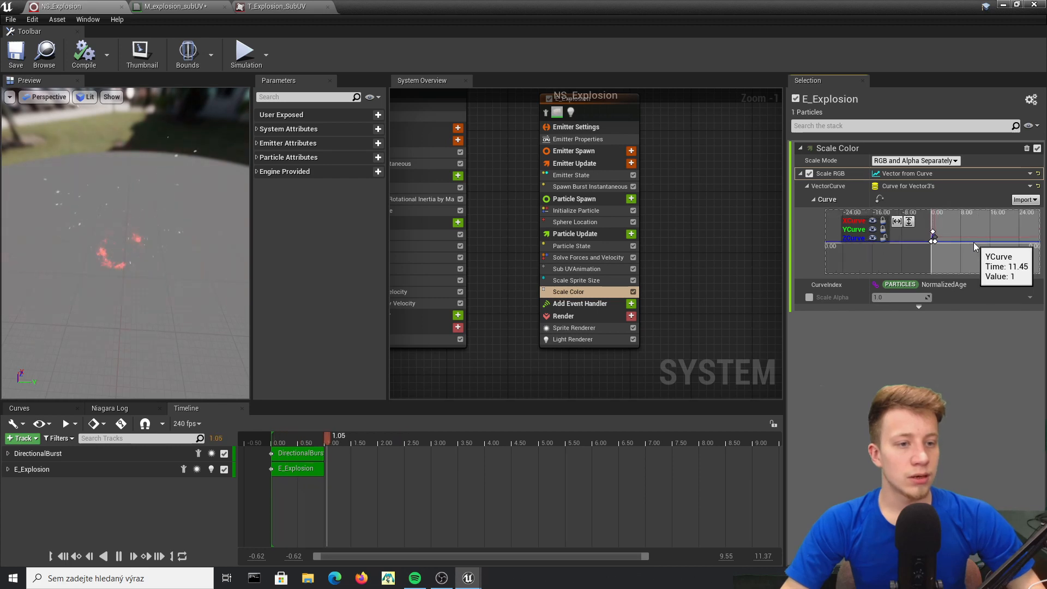
{"action": "scroll", "coordinate": [970, 242], "scroll_direction": "down", "scroll_amount": 5}
{"action": "left_click", "coordinate": [896, 221]}
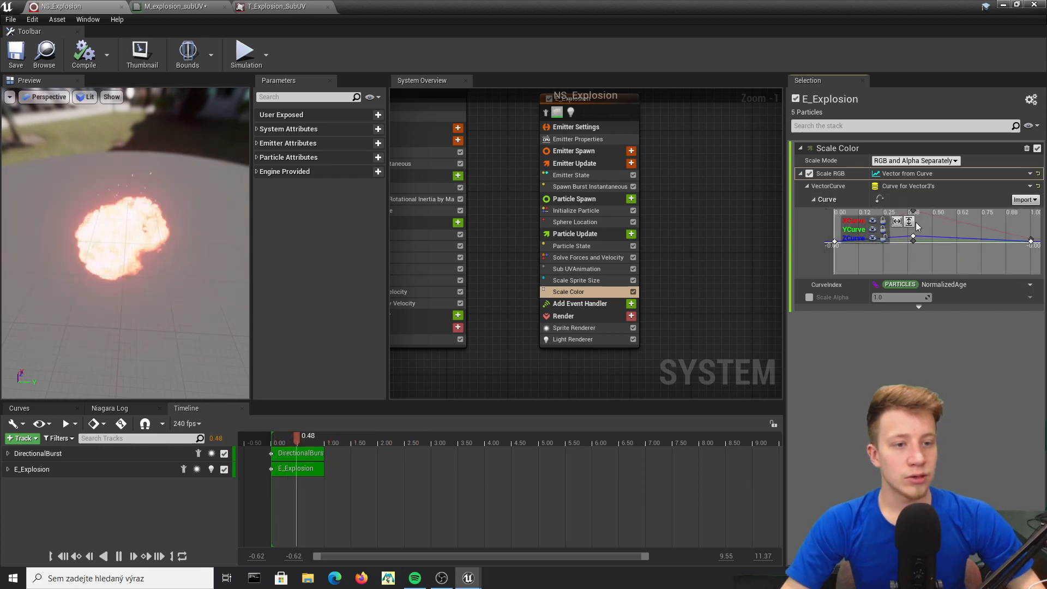
{"action": "left_click", "coordinate": [908, 220]}
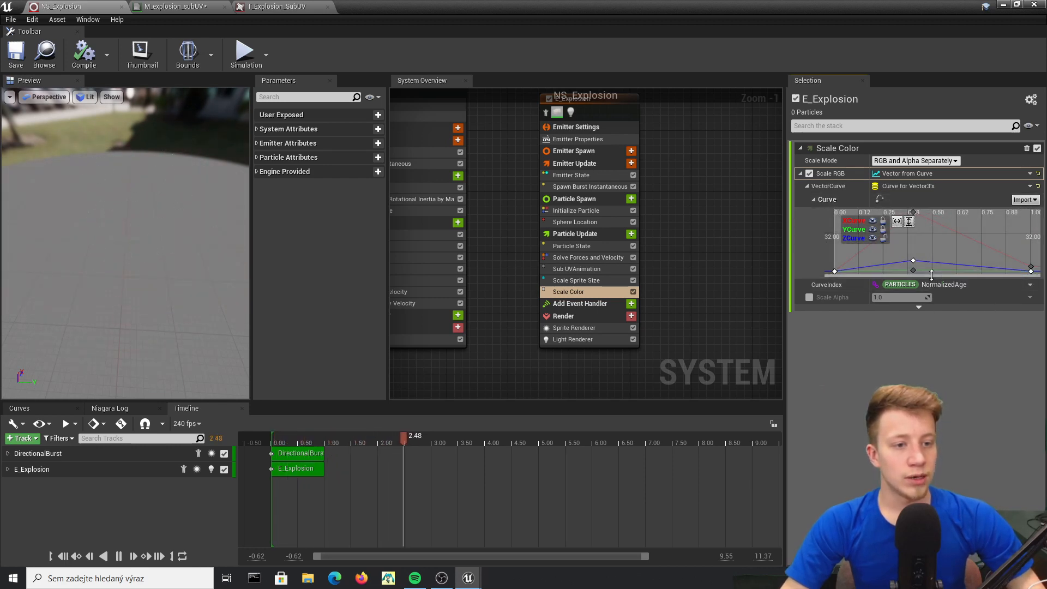
{"action": "left_click_drag", "start_coordinate": [930, 276], "coordinate": [934, 390]}
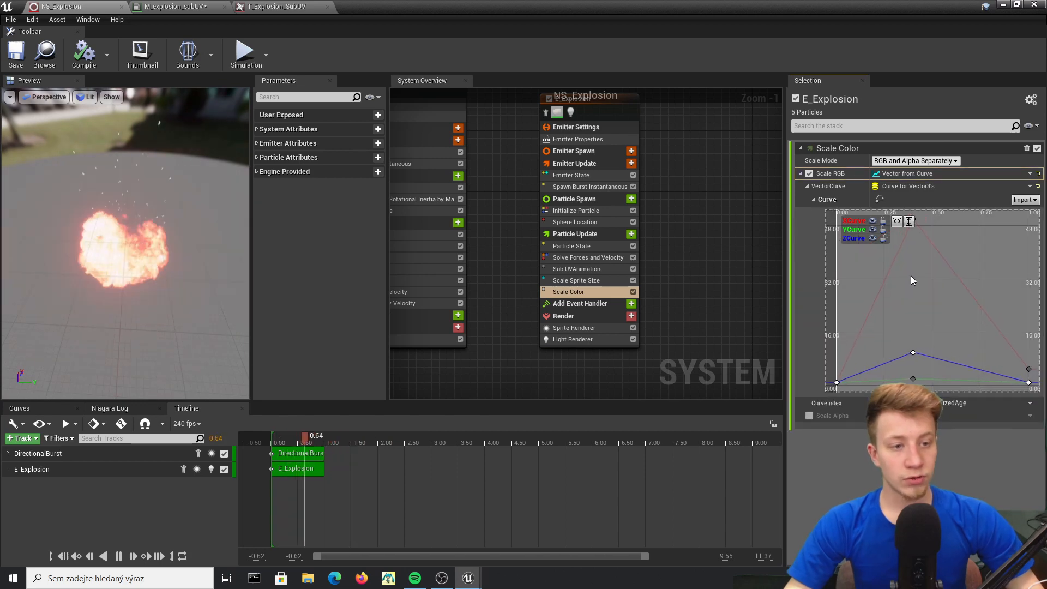
{"action": "scroll", "coordinate": [912, 283], "scroll_direction": "down", "scroll_amount": 4}
{"action": "scroll", "coordinate": [913, 297], "scroll_direction": "down", "scroll_amount": 1}
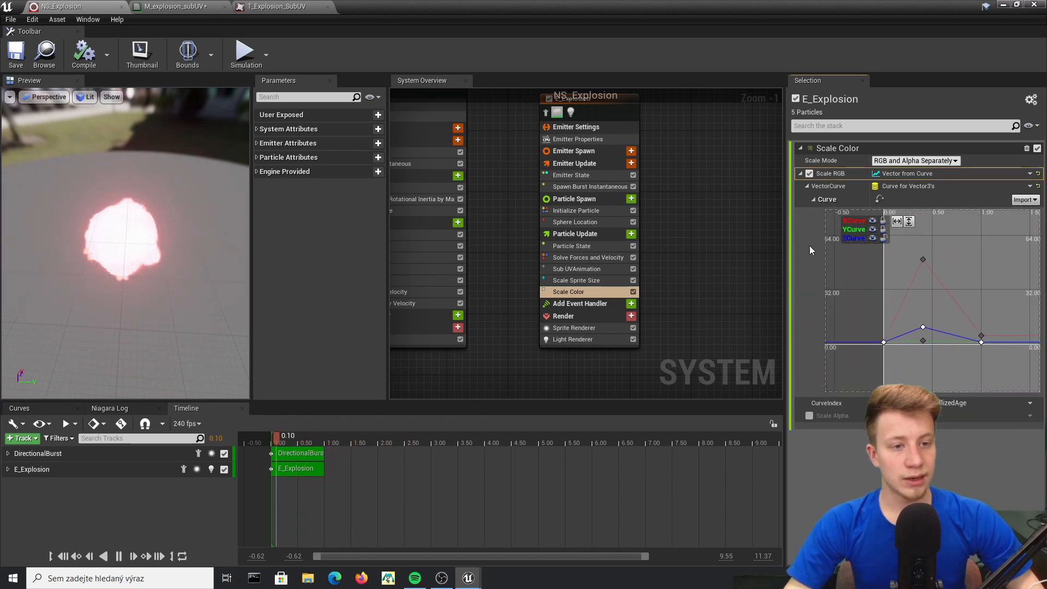
Step: Unlock the XCurve and YCurve, select all keys of the three curves, and set their interpolation to Auto
{"action": "left_click", "coordinate": [883, 222]}
{"action": "left_click", "coordinate": [883, 230]}
{"action": "left_click_drag", "start_coordinate": [1013, 364], "coordinate": [866, 253]}
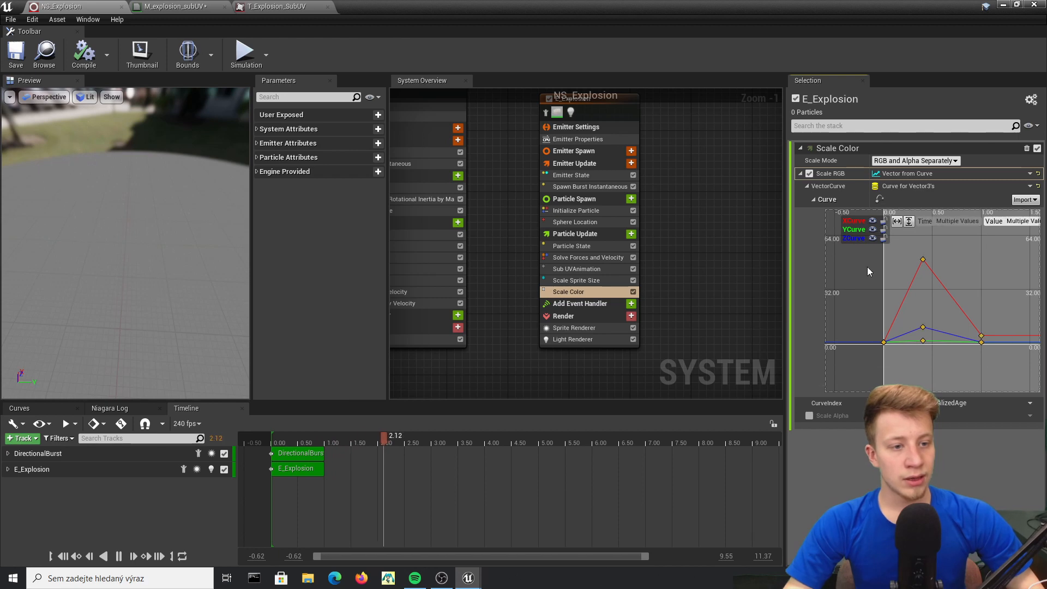
{"action": "right_click", "coordinate": [923, 260]}
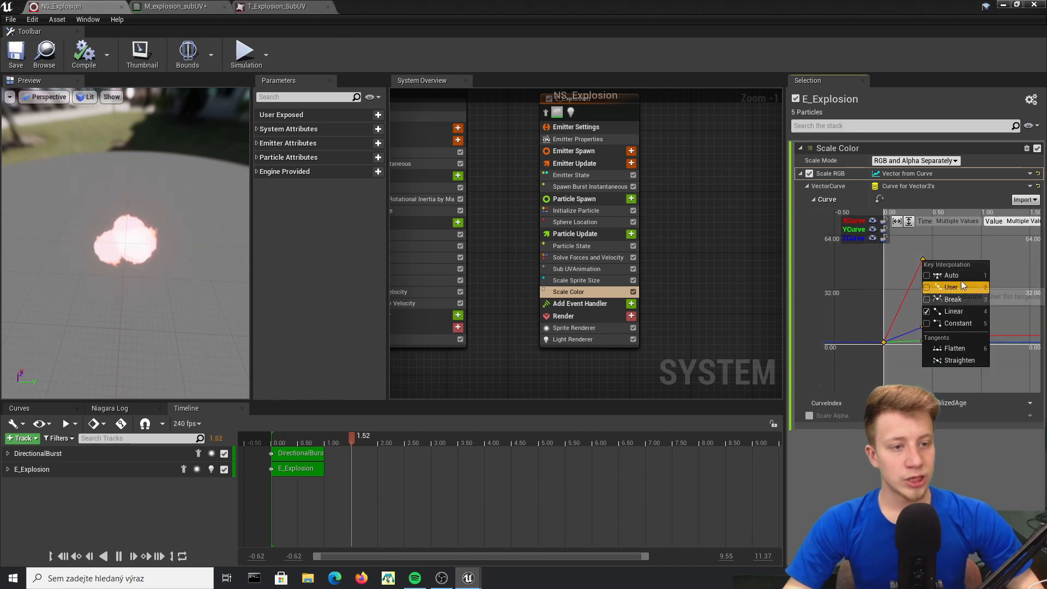
{"action": "left_click", "coordinate": [961, 274]}
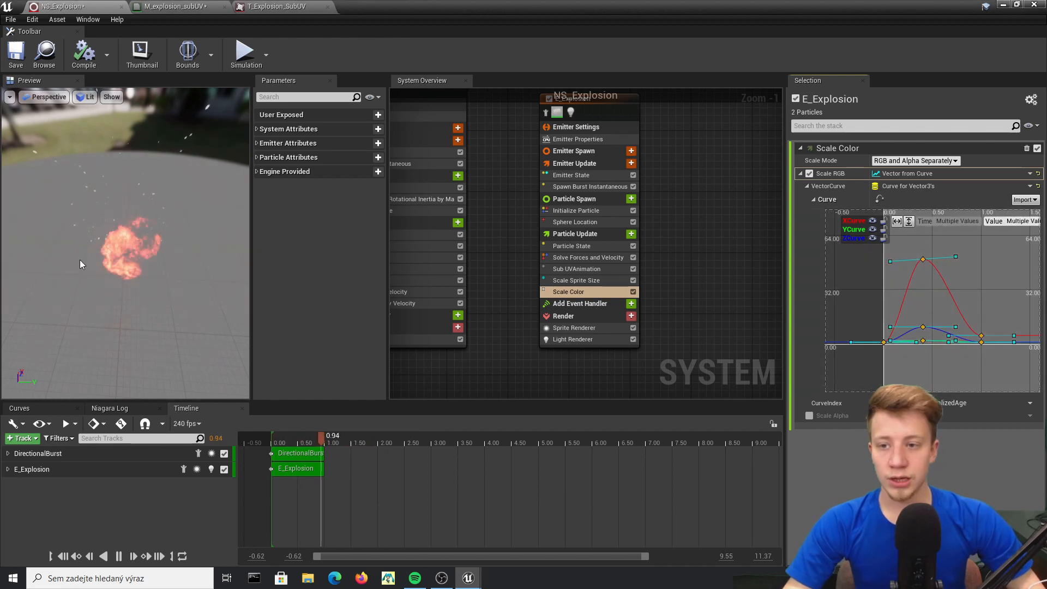
Step: Lock the XCurve, YCurve and ZCurve against further editing
{"action": "left_click", "coordinate": [884, 220]}
{"action": "left_click", "coordinate": [883, 229]}
{"action": "left_click", "coordinate": [882, 238]}
Step: Minimize the Niagara editor and open the Explosion folder under Content in the level editor
{"action": "left_click", "coordinate": [738, 244]}
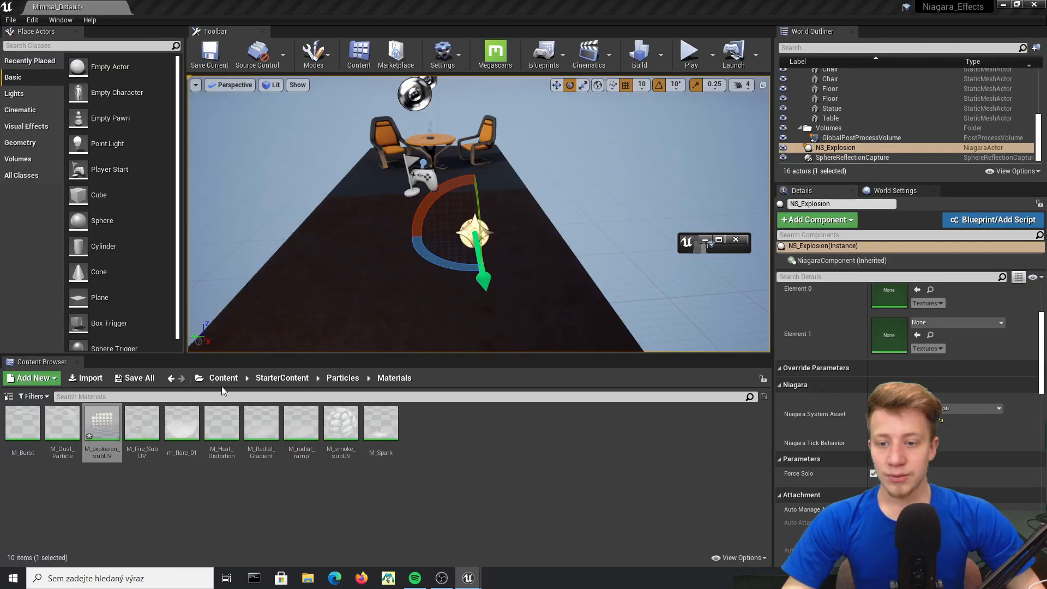
{"action": "left_click", "coordinate": [224, 378]}
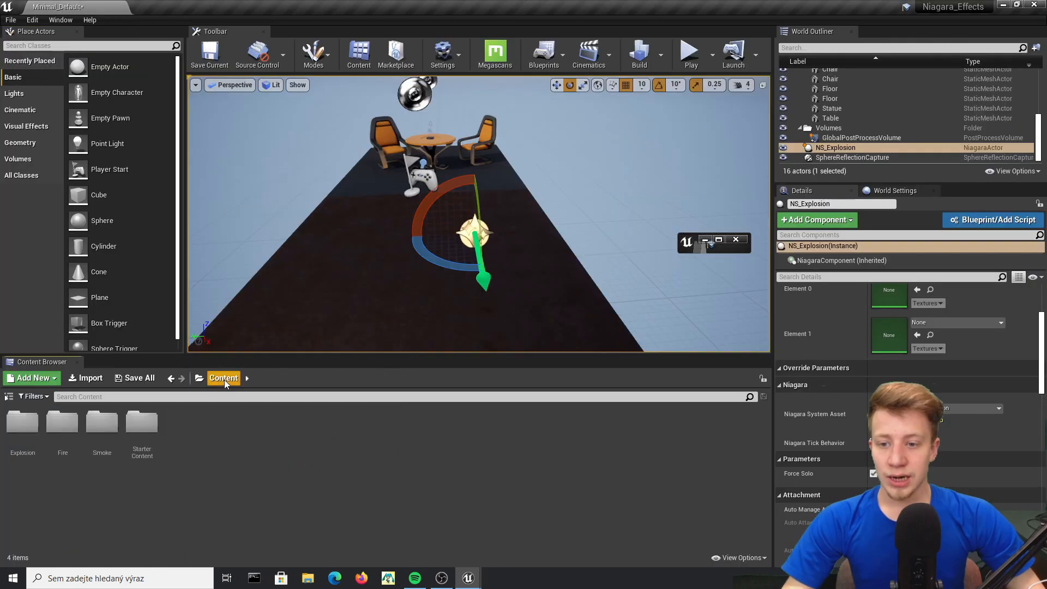
{"action": "double_click", "coordinate": [33, 425]}
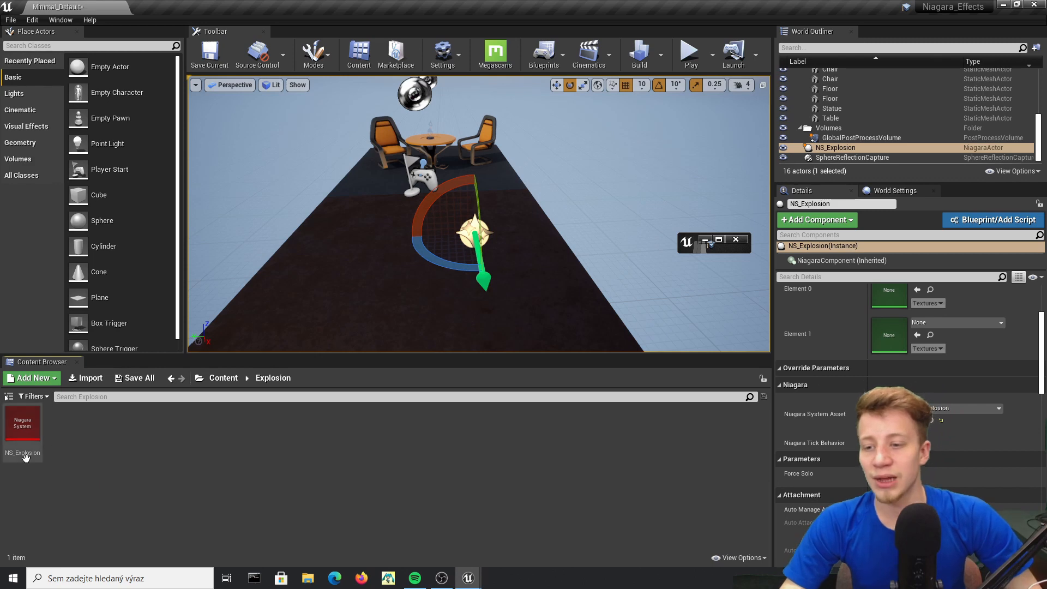
Step: Update the NS_Explosion asset thumbnail from its editor, and view the explosion beside the table in the level
{"action": "left_click", "coordinate": [718, 239]}
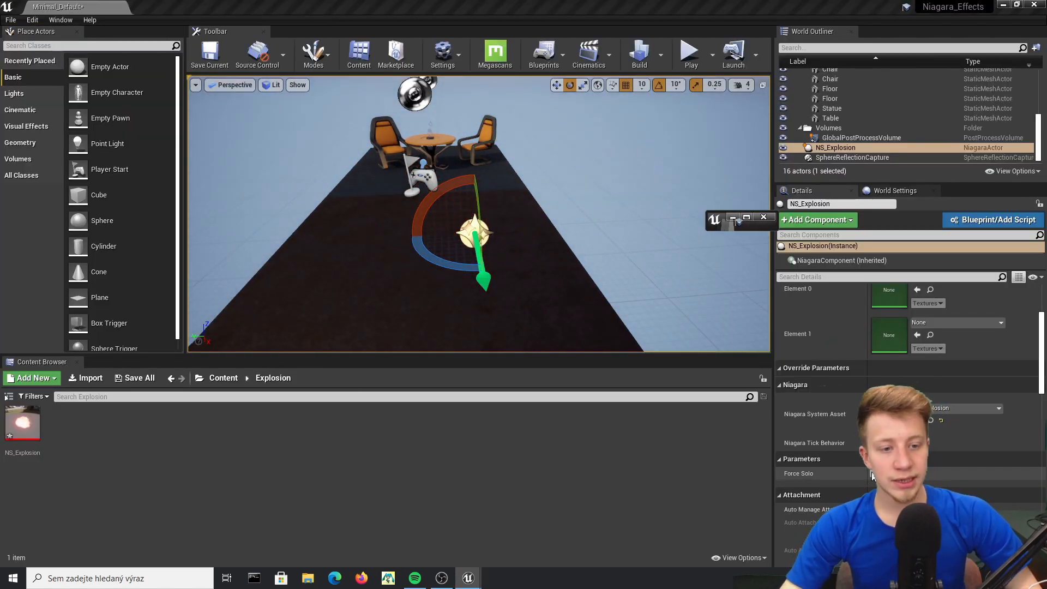
{"action": "right_click_drag", "start_coordinate": [480, 229], "coordinate": [665, 229]}
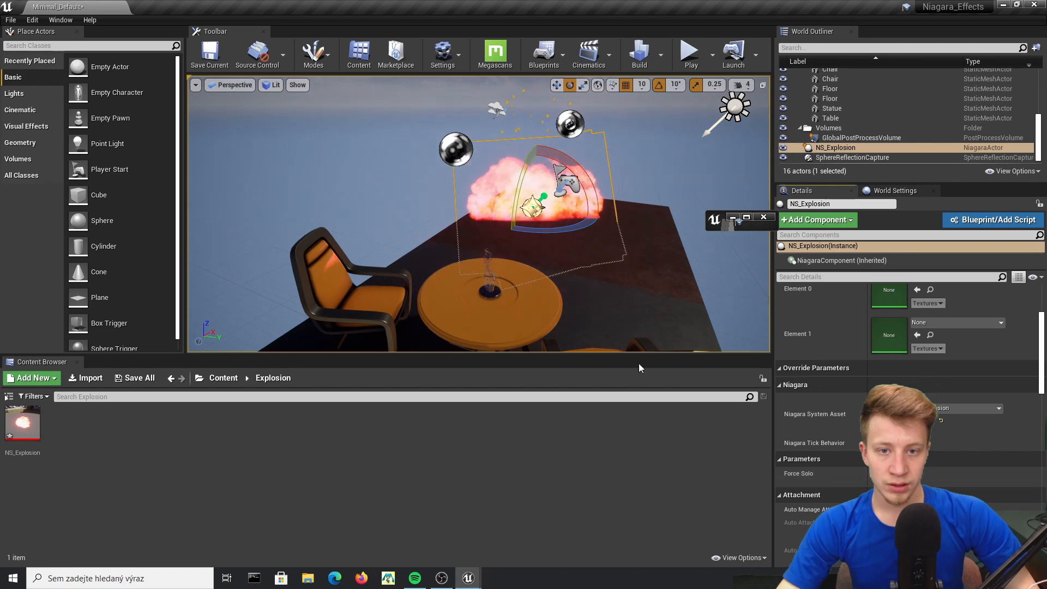
Step: Check the explosion in the level, and inspect the E_Explosion emitter's modules in the Niagara editor, including Spawn Burst Instantaneous
{"action": "right_click_drag", "start_coordinate": [479, 213], "coordinate": [431, 240]}
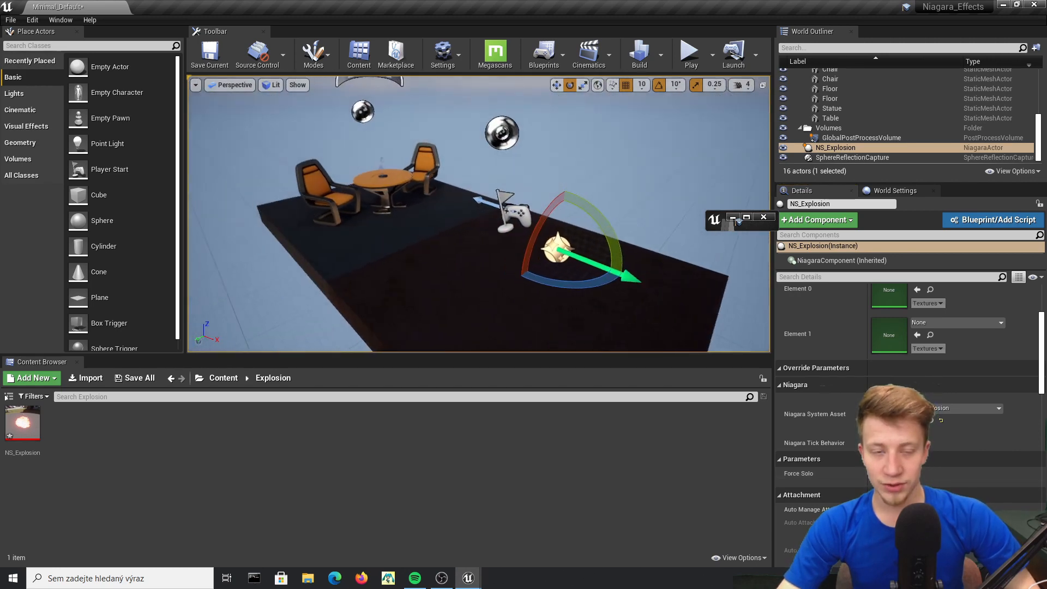
{"action": "left_click", "coordinate": [746, 217]}
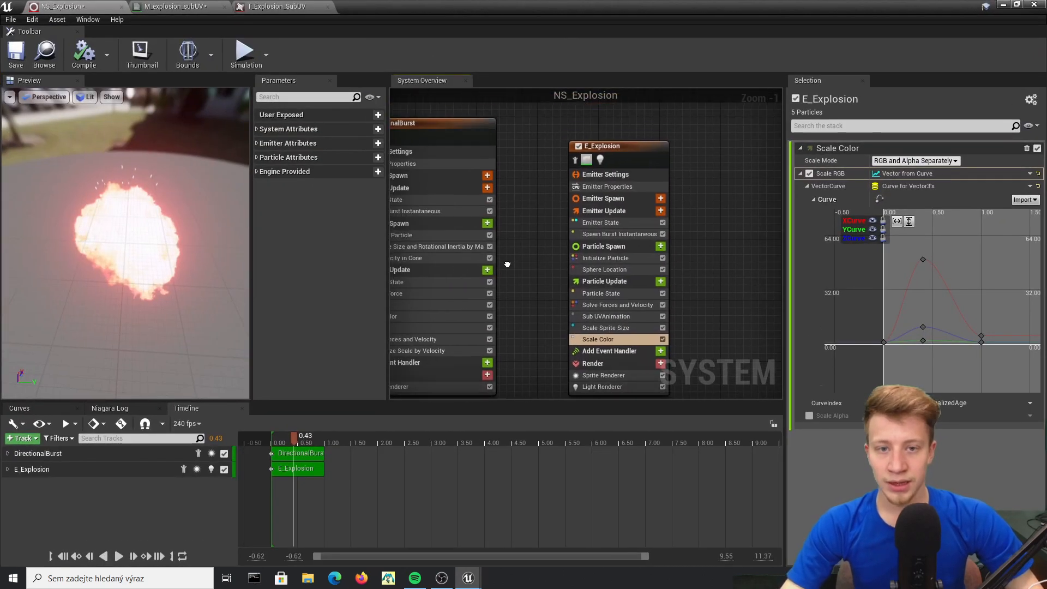
{"action": "left_click", "coordinate": [605, 304]}
{"action": "left_click", "coordinate": [603, 281]}
{"action": "left_click", "coordinate": [607, 267]}
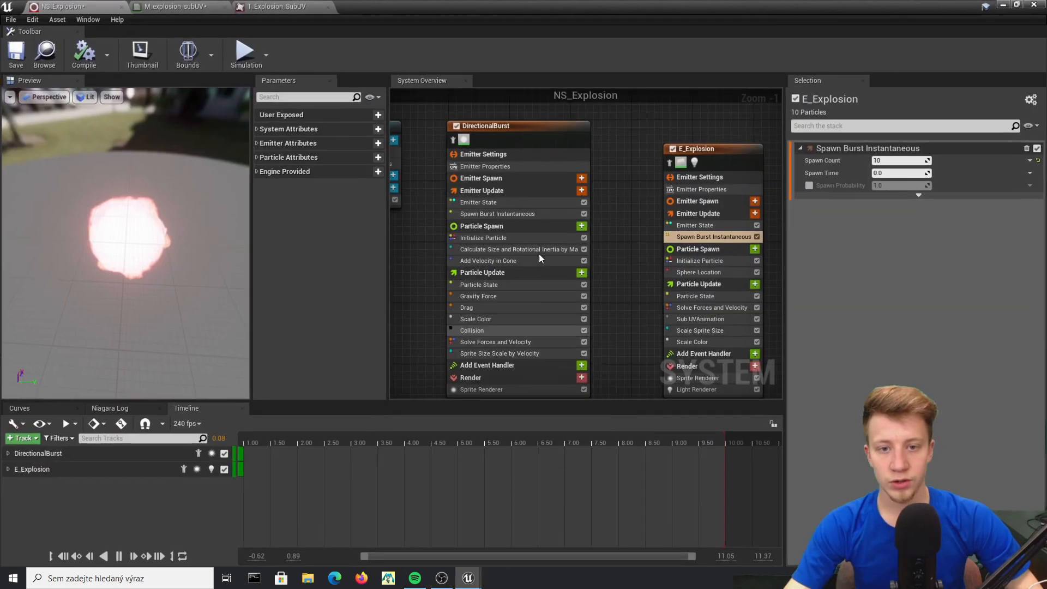
Step: Rename the DirectionalBurst emitter as E_Shrapnel
{"action": "right_click_drag", "start_coordinate": [657, 255], "coordinate": [663, 319]}
{"action": "left_click", "coordinate": [496, 190]}
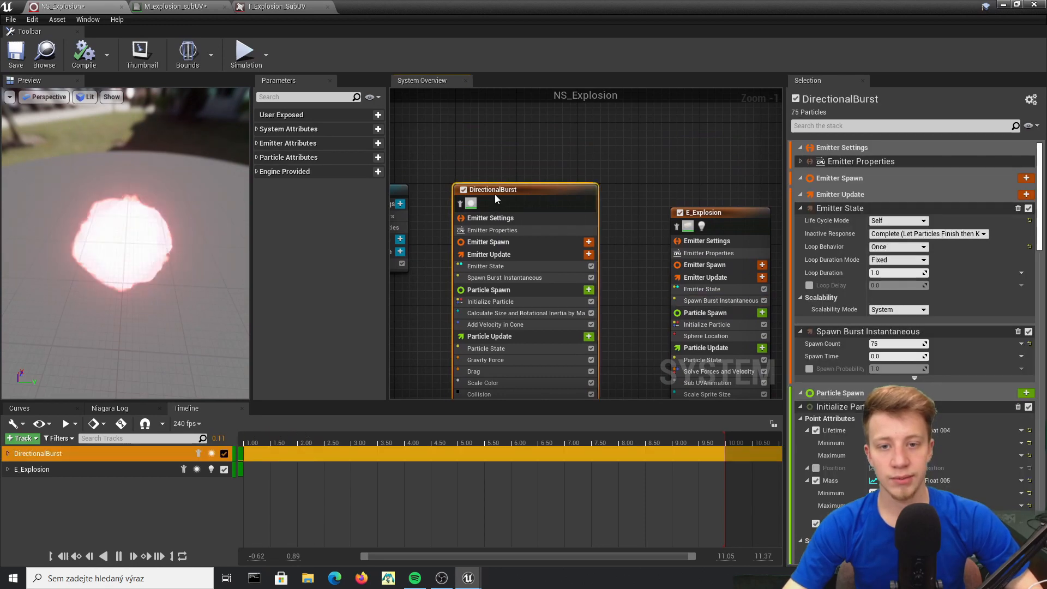
{"action": "right_click", "coordinate": [497, 202]}
{"action": "left_click", "coordinate": [534, 324]}
{"action": "type", "text": "E_Shrapne"}
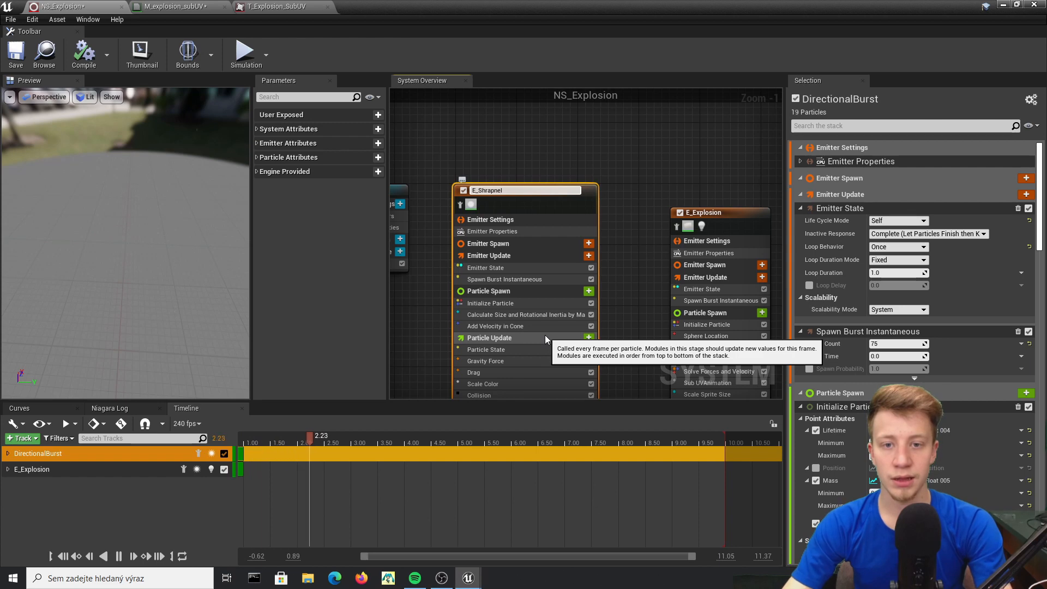
{"action": "type", "text": "l"}
{"action": "key", "text": "Return"}
Step: In E_Shrapnel's Sprite Size Scale by Velocity module, set the Min Scale Factor X to 2 and the Max Scale Factor X to 3
{"action": "left_click", "coordinate": [523, 325]}
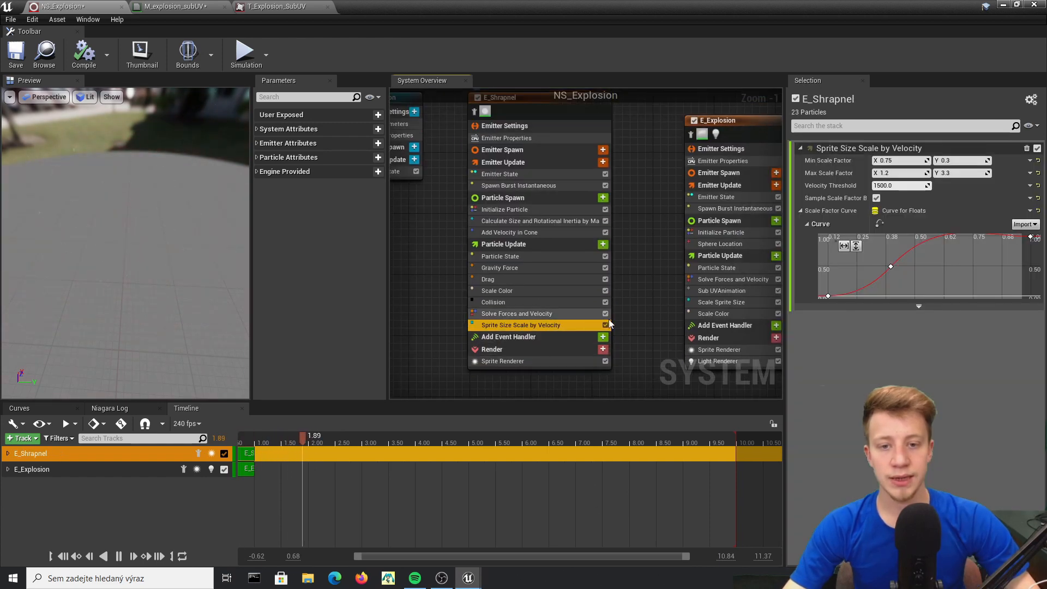
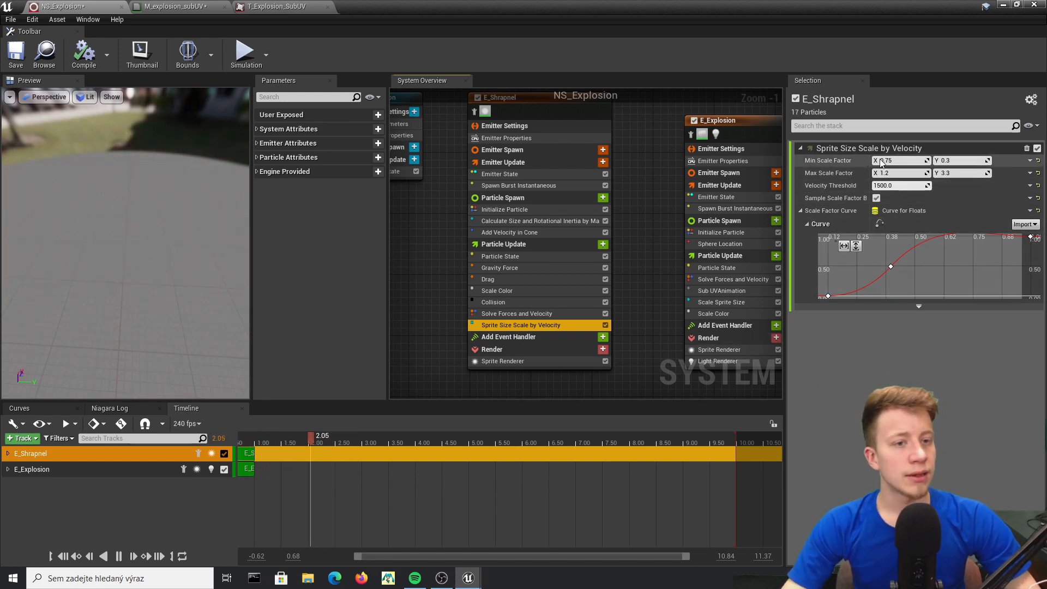
{"action": "left_click", "coordinate": [914, 163]}
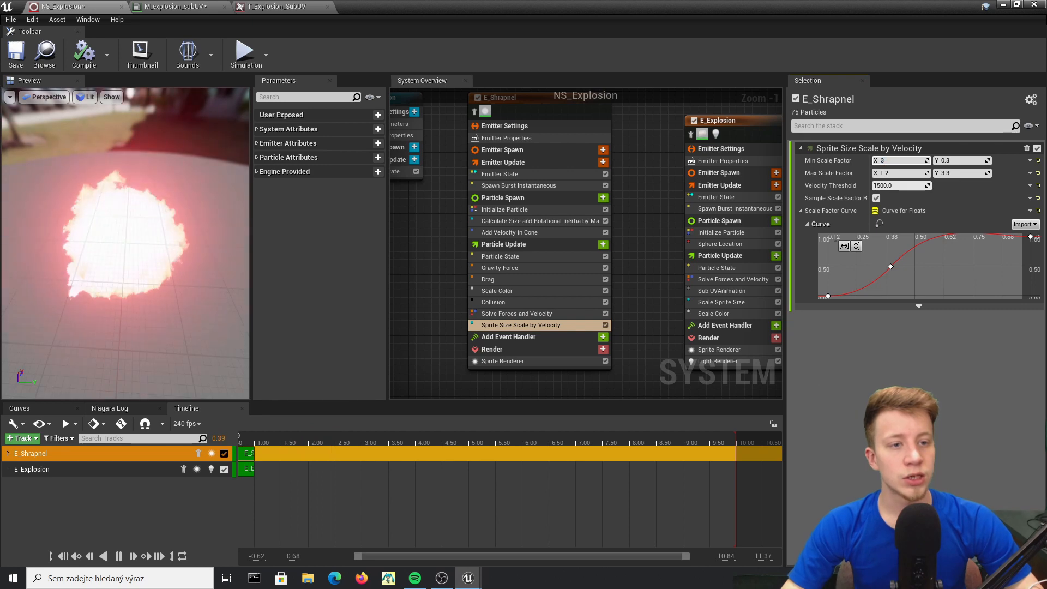
{"action": "type", "text": "3"}
{"action": "left_click", "coordinate": [896, 173]}
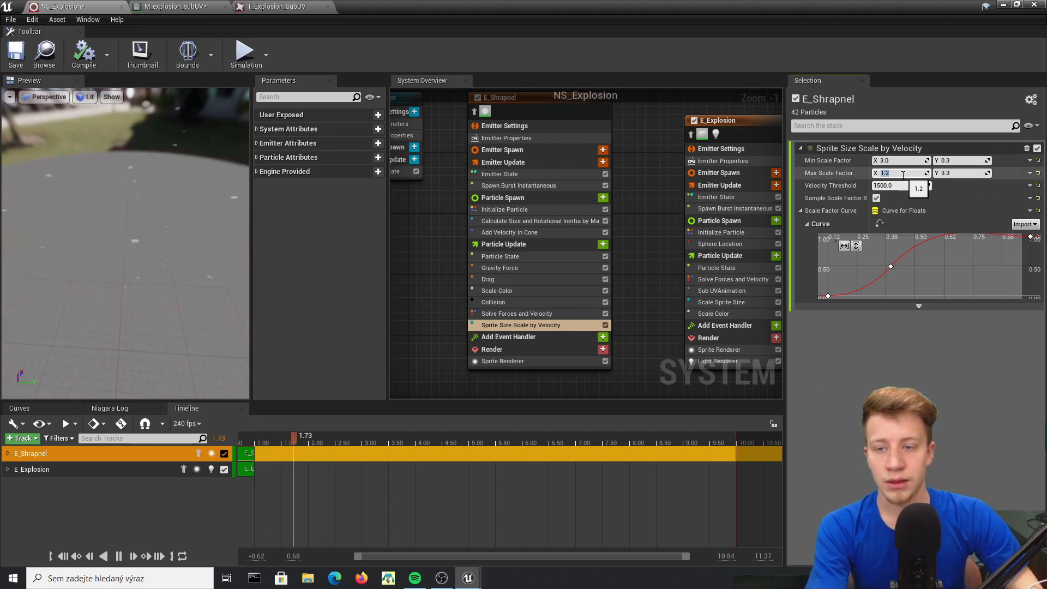
{"action": "left_click", "coordinate": [900, 161]}
{"action": "type", "text": "2"}
{"action": "key", "text": "Return"}
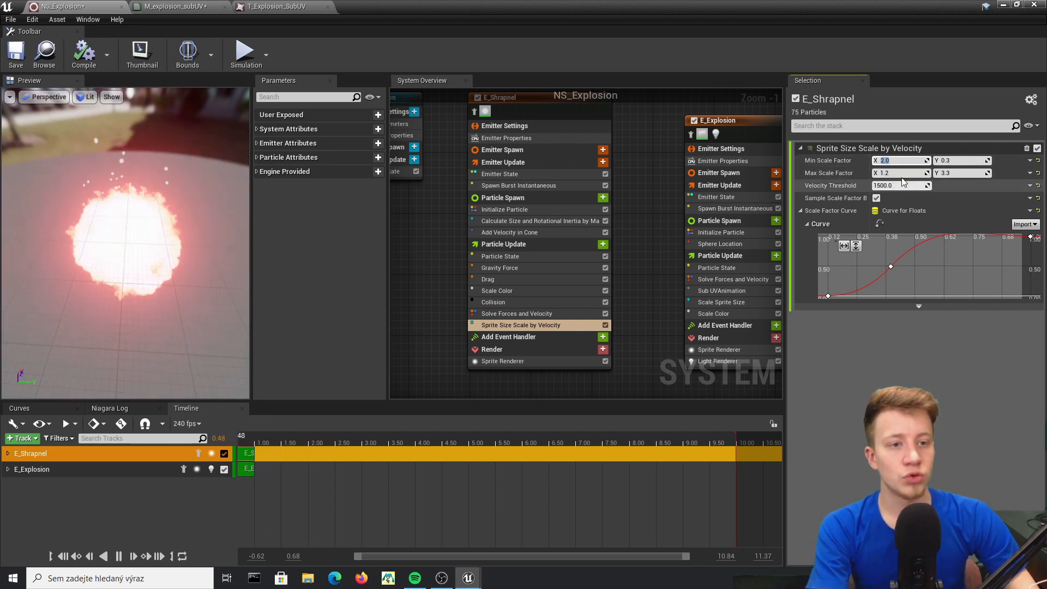
{"action": "left_click", "coordinate": [903, 173]}
{"action": "left_click", "coordinate": [969, 160]}
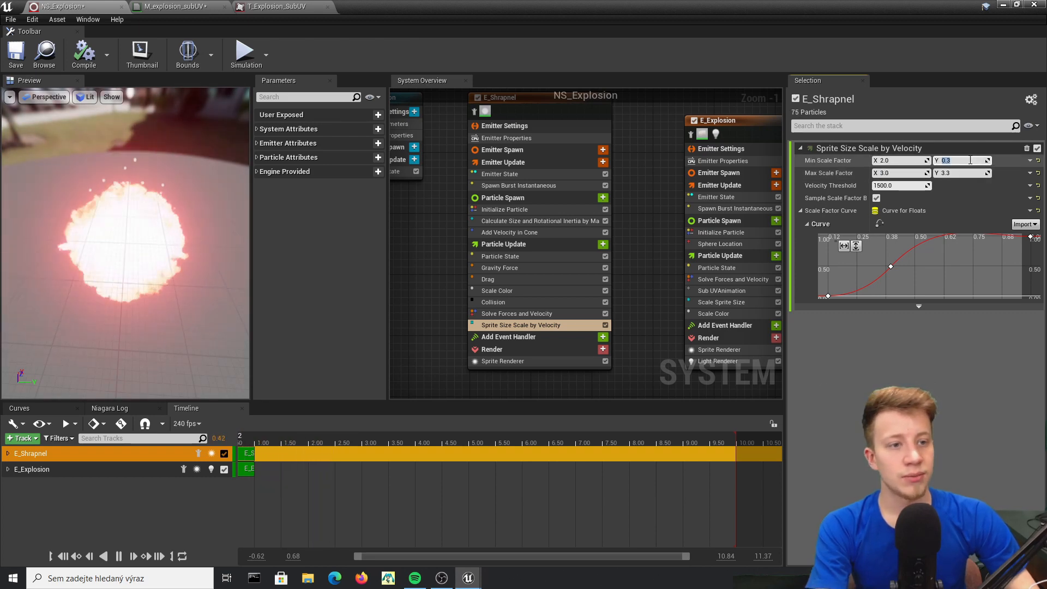
Step: In E_Shrapnel's Sprite Size Scale by Velocity module, set the Min Scale Factor X to 1 and the Max Scale Factor X to 2
{"action": "left_click", "coordinate": [900, 160]}
{"action": "type", "text": "1"}
{"action": "left_click", "coordinate": [911, 173]}
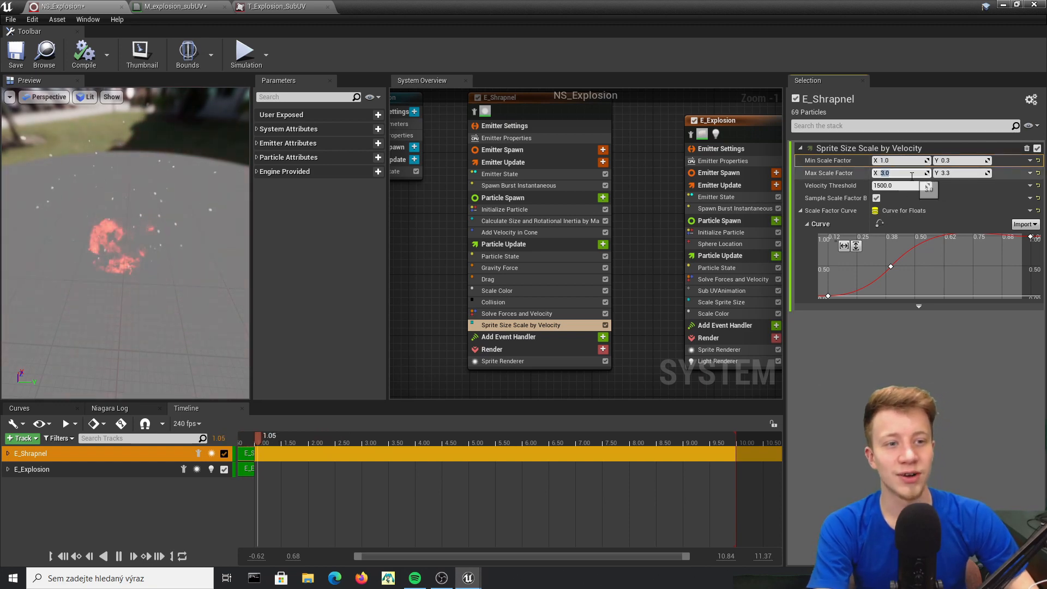
{"action": "type", "text": "2"}
Step: Set the Min Scale Factor Y to 1.5 and the Max Scale Factor Y to 2 for the shrapnel sprites
{"action": "left_click", "coordinate": [981, 160]}
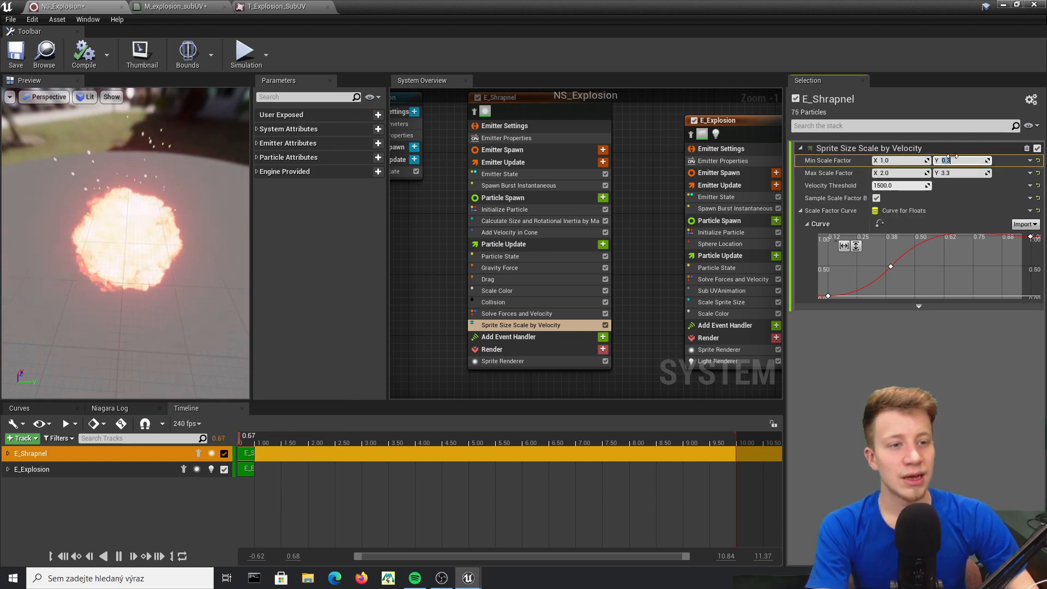
{"action": "type", "text": "1"}
{"action": "key", "text": "Return"}
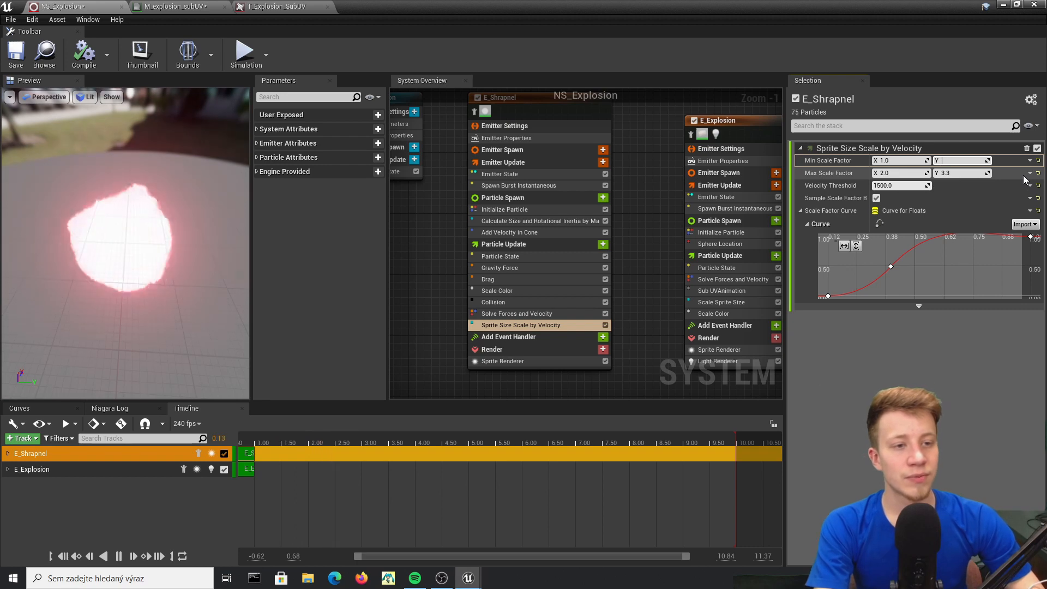
{"action": "left_click", "coordinate": [961, 172]}
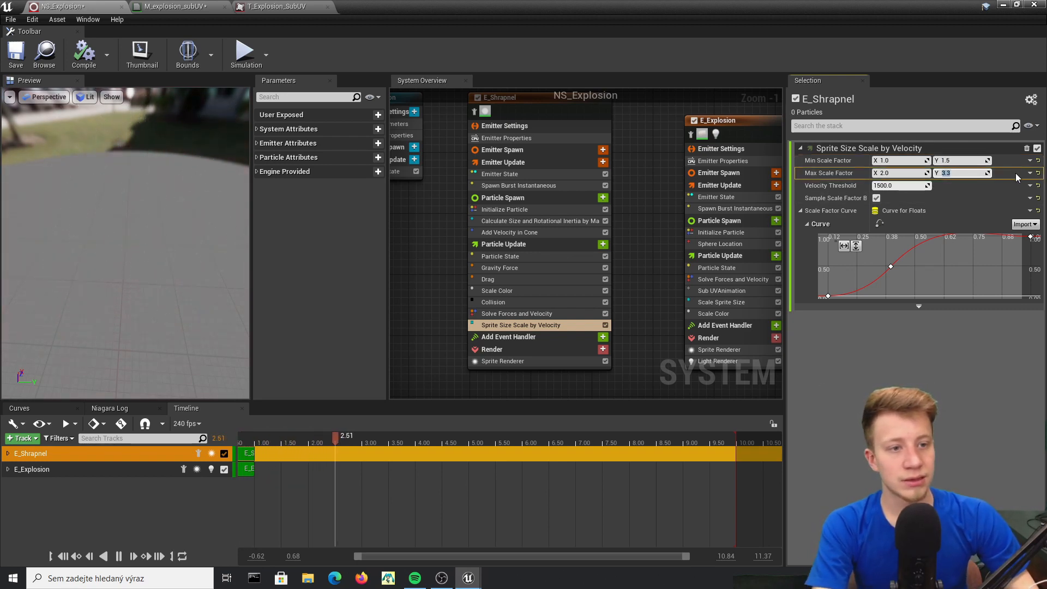
{"action": "type", "text": "2"}
{"action": "key", "text": "Return"}
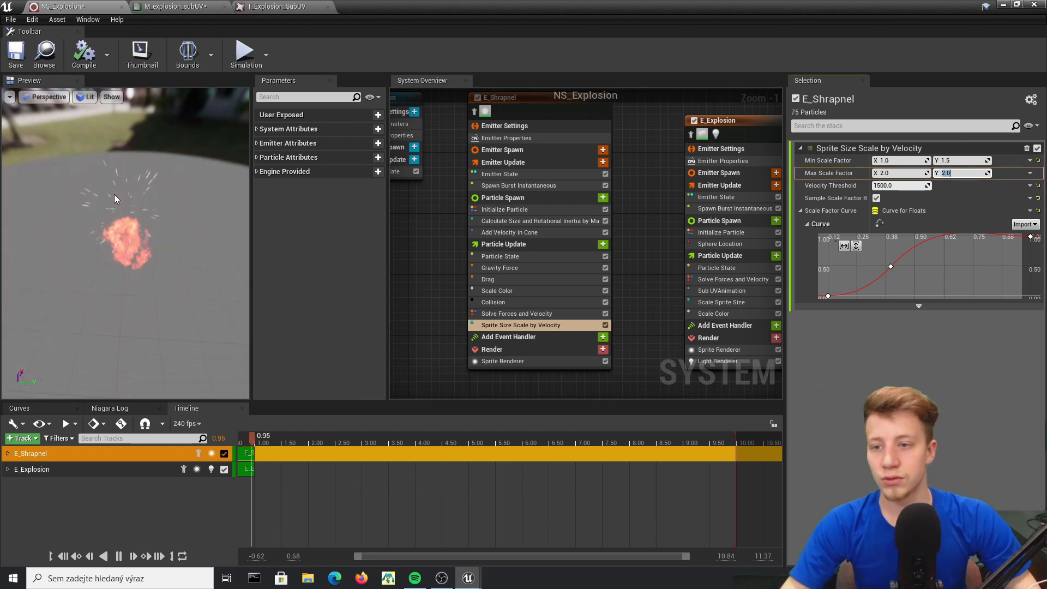
Step: Examine E_Shrapnel's Collision, Drag, Emitter State, Spawn Burst Instantaneous and Calculate Size and Rotational Inertia by Mass settings
{"action": "left_click", "coordinate": [501, 304]}
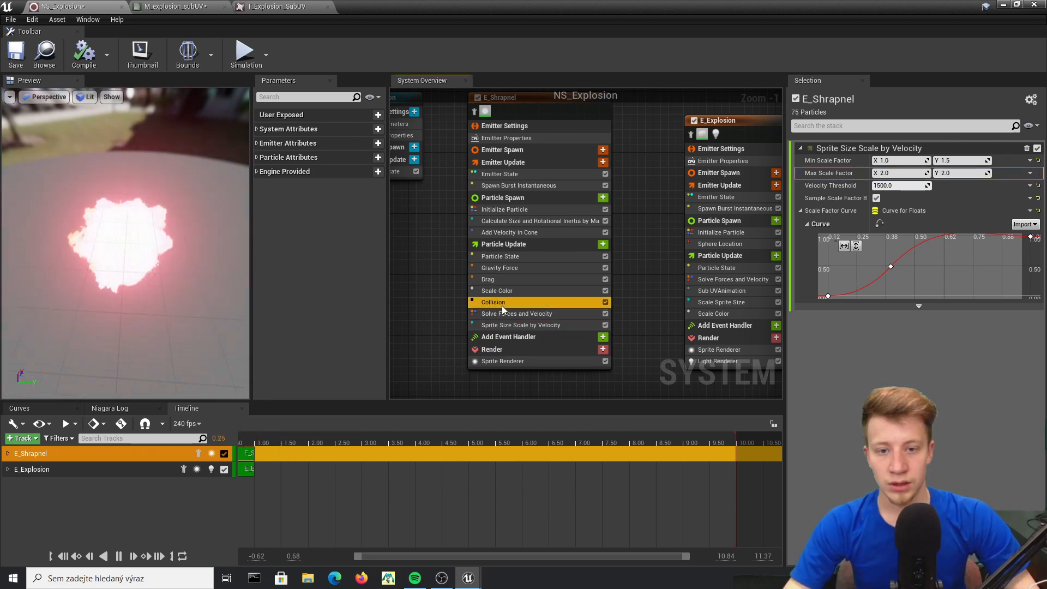
{"action": "left_click", "coordinate": [509, 281]}
{"action": "left_click", "coordinate": [510, 301]}
{"action": "left_click", "coordinate": [537, 279]}
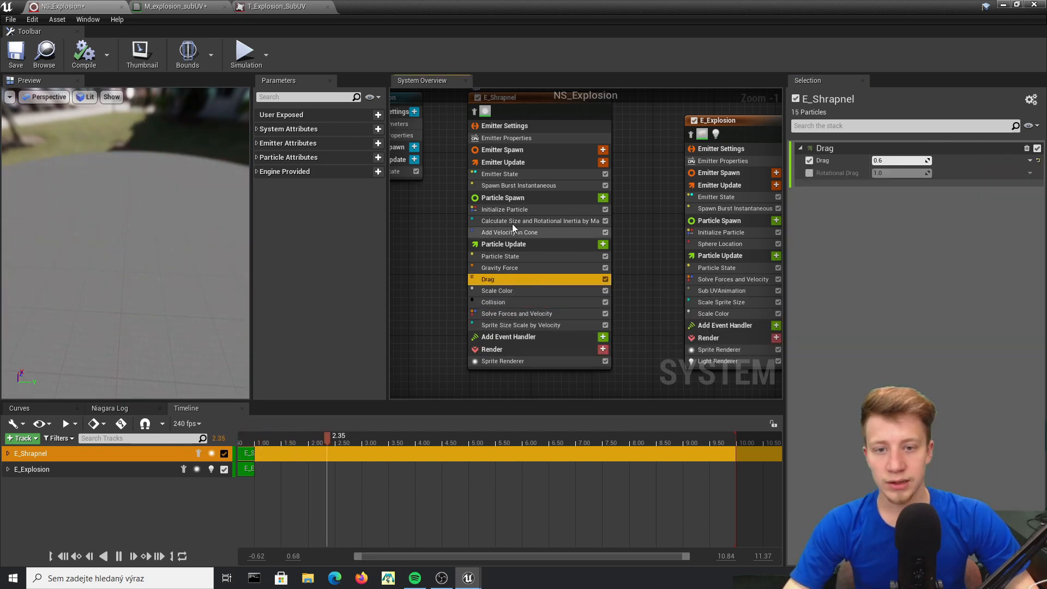
{"action": "left_click", "coordinate": [511, 221]}
{"action": "left_click", "coordinate": [524, 174]}
{"action": "left_click", "coordinate": [527, 186]}
{"action": "left_click", "coordinate": [531, 221]}
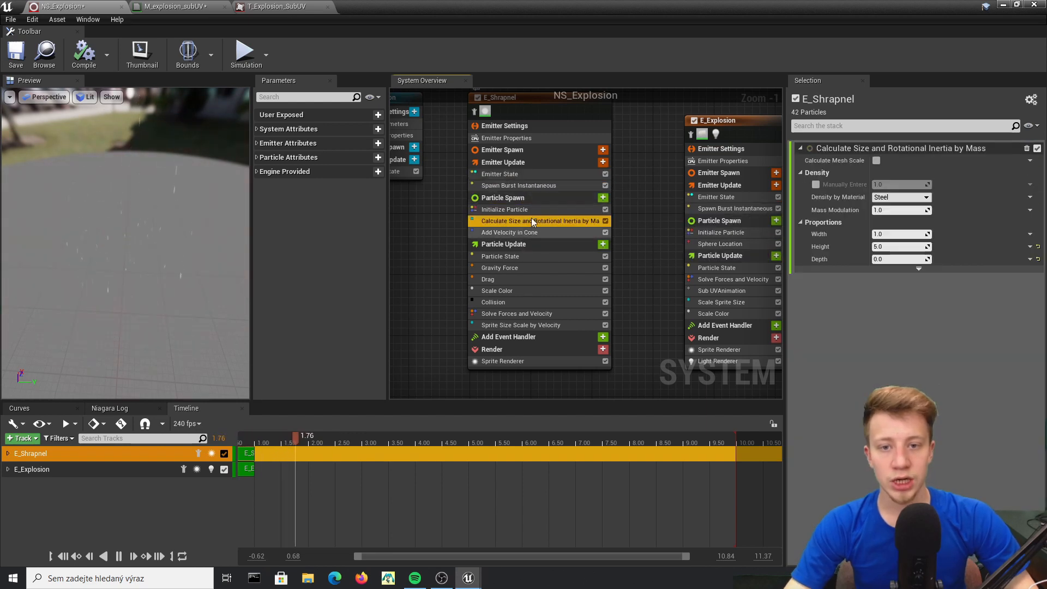
Step: Re-enter 1 as the minimum lifetime in E_Shrapnel's Initialize Particle module
{"action": "left_click", "coordinate": [518, 209]}
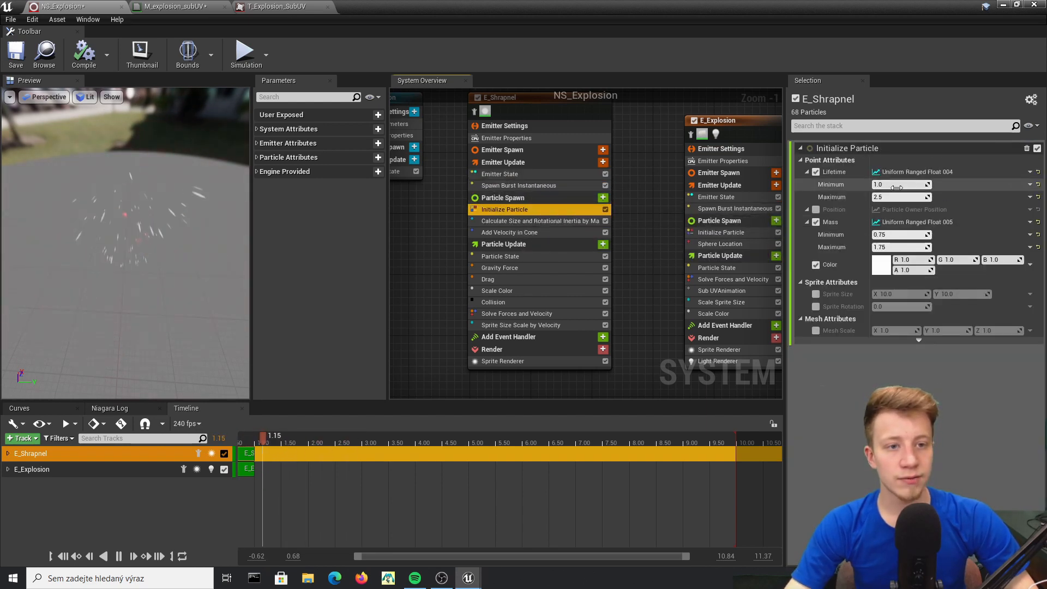
{"action": "key", "text": "BackSpace"}
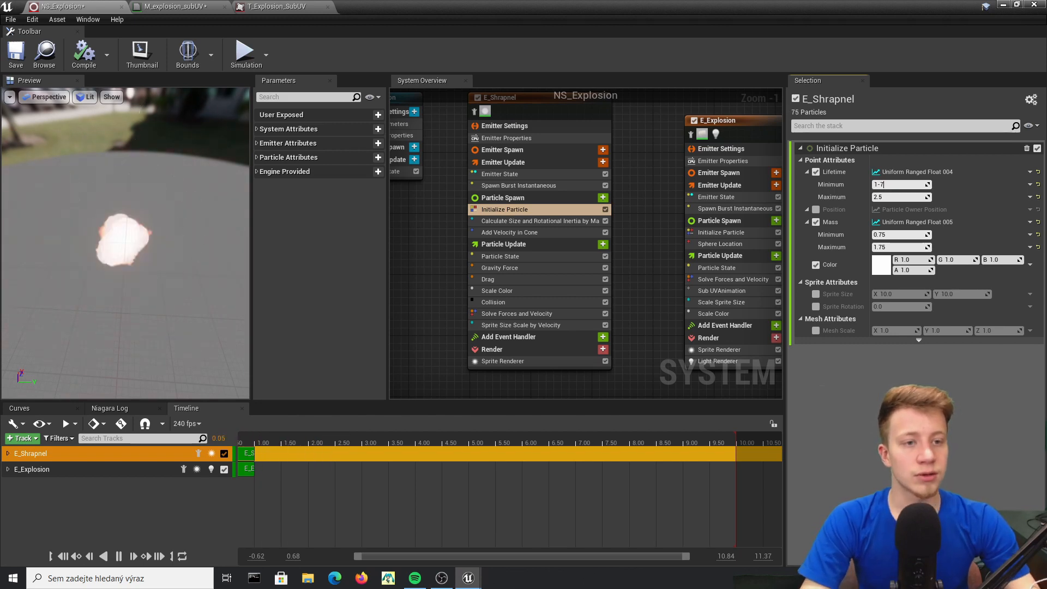
{"action": "key", "text": "BackSpace"}
{"action": "key", "text": "BackSpace"}
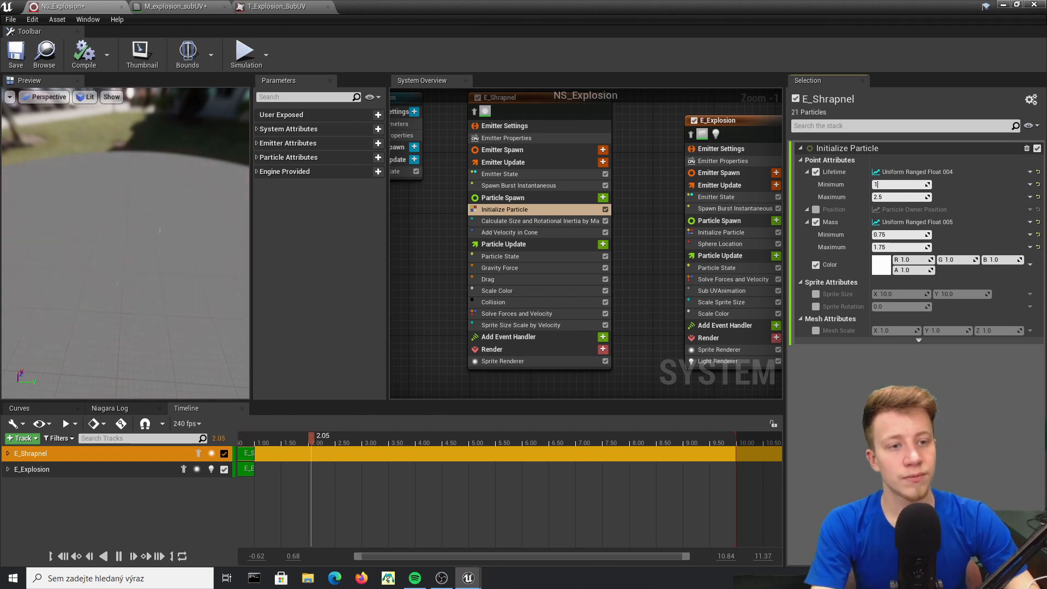
Step: Review E_Shrapnel's Add Velocity in Cone, Calculate Size and Rotational Inertia by Mass, Collision and Drag modules
{"action": "left_click", "coordinate": [514, 232]}
{"action": "left_click", "coordinate": [521, 221]}
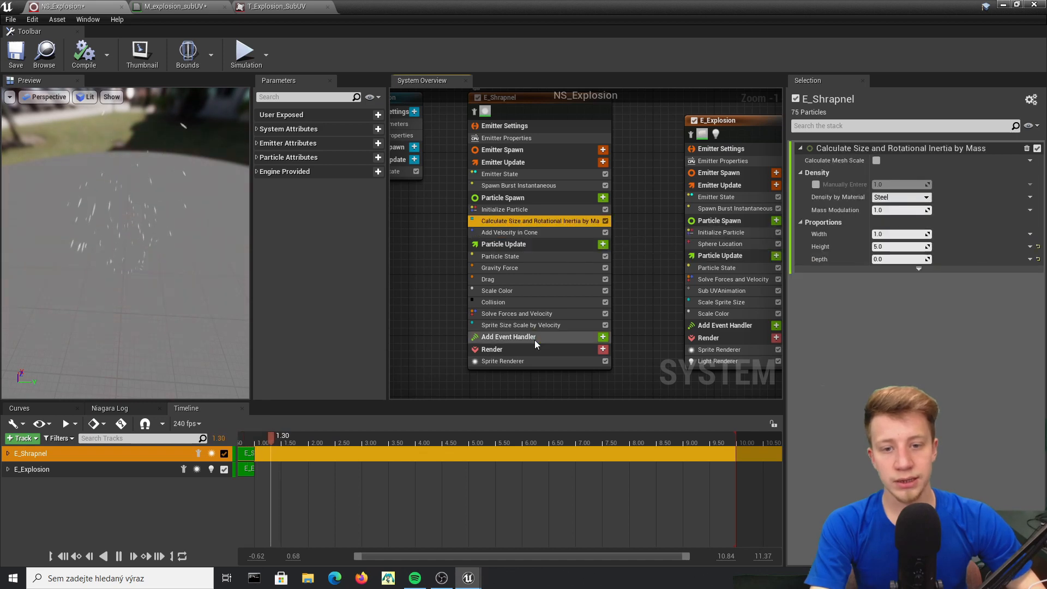
{"action": "left_click", "coordinate": [534, 336]}
{"action": "left_click", "coordinate": [538, 311]}
{"action": "left_click", "coordinate": [532, 303]}
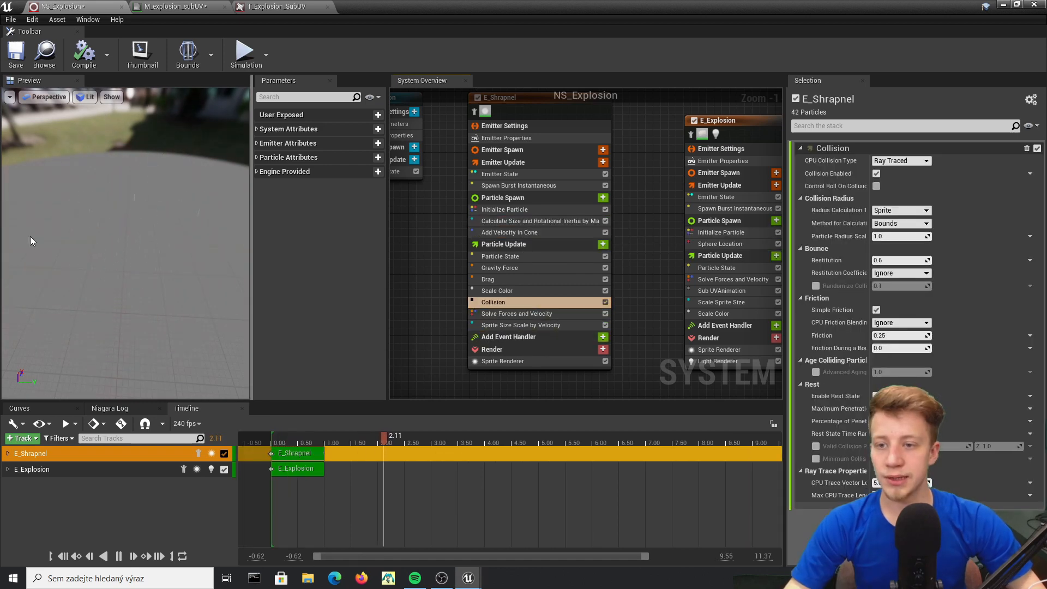
{"action": "left_click", "coordinate": [551, 280]}
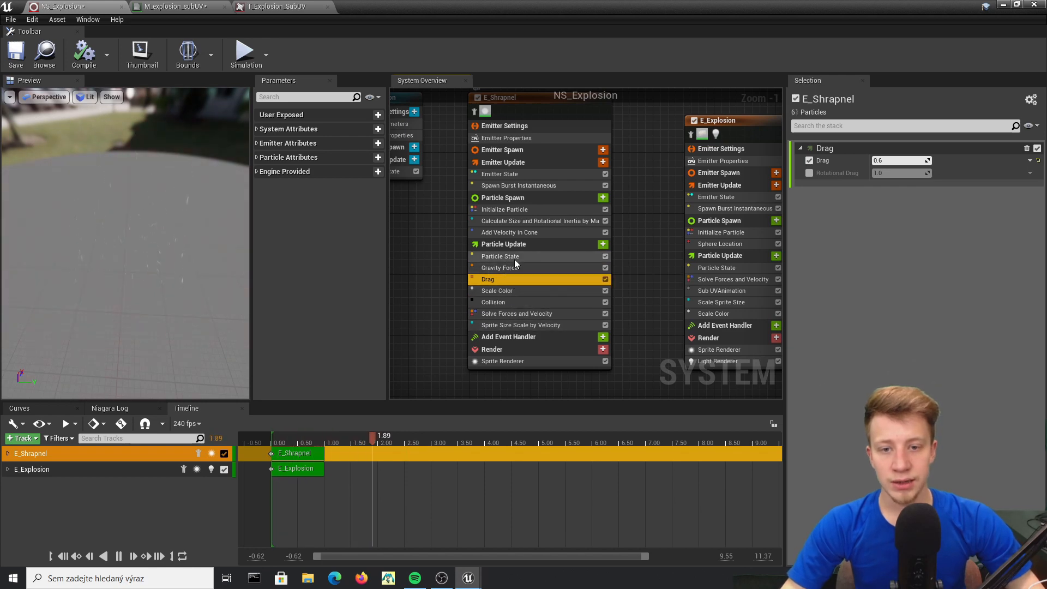
Step: Add a key to the Scale Alpha curve in E_Shrapnel's Scale Color module, raised to about time 0.68 and value 0.95
{"action": "left_click", "coordinate": [512, 294]}
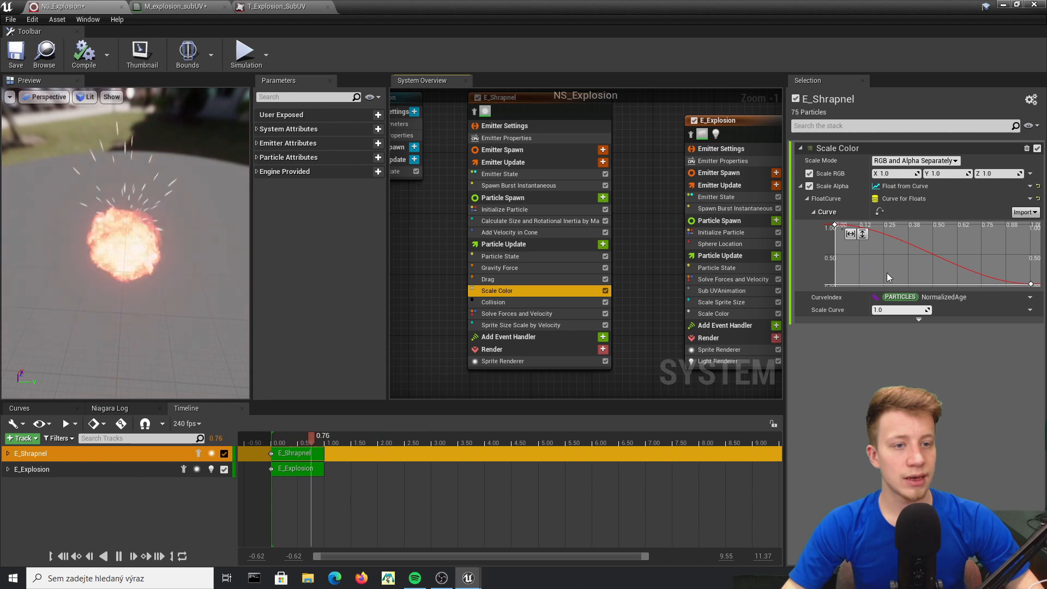
{"action": "left_click", "coordinate": [901, 274]}
{"action": "key", "text": "f"}
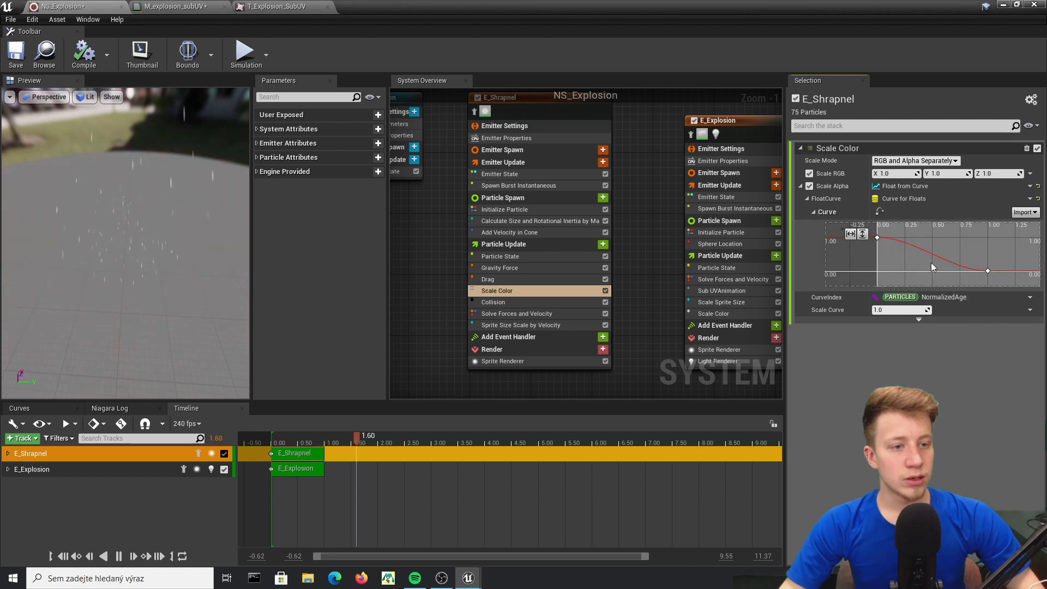
{"action": "right_click", "coordinate": [944, 262]}
{"action": "left_click", "coordinate": [966, 273]}
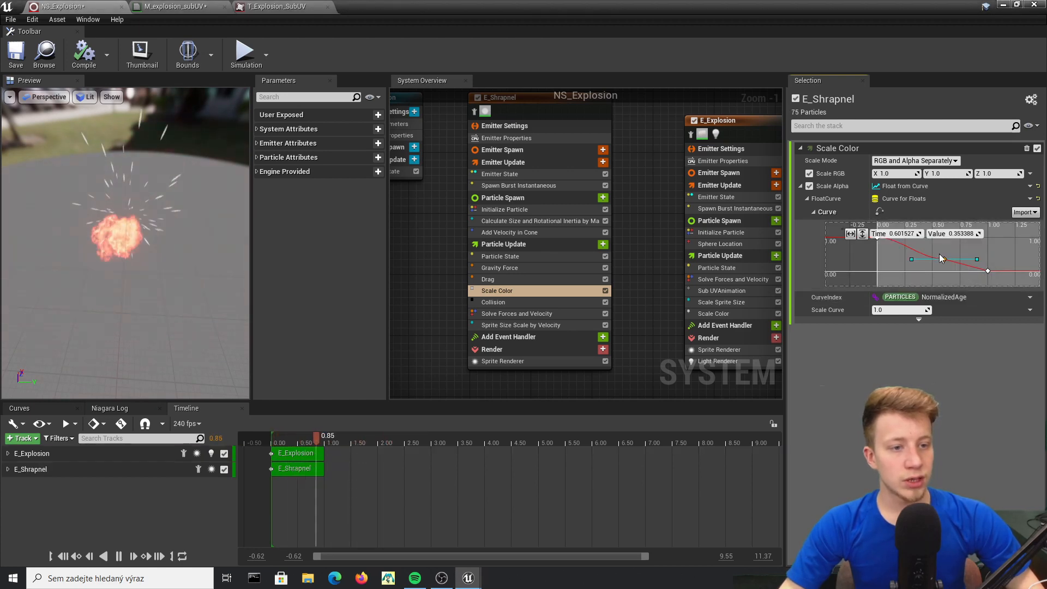
{"action": "left_click_drag", "start_coordinate": [950, 249], "coordinate": [952, 238]}
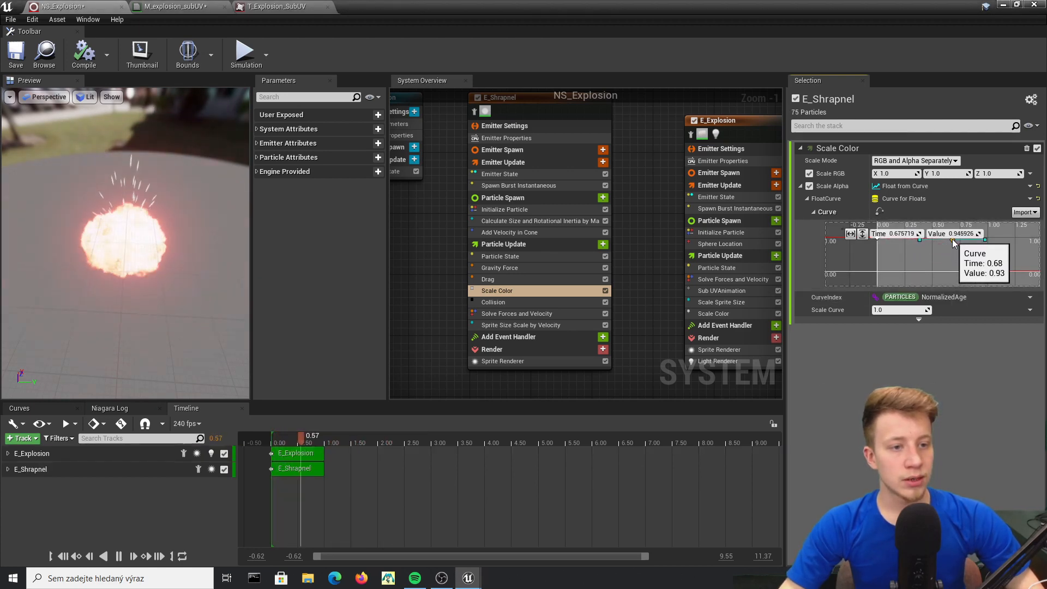
Step: Set the new Scale Alpha key's time to 0.75 and adjust its value
{"action": "key", "text": "f"}
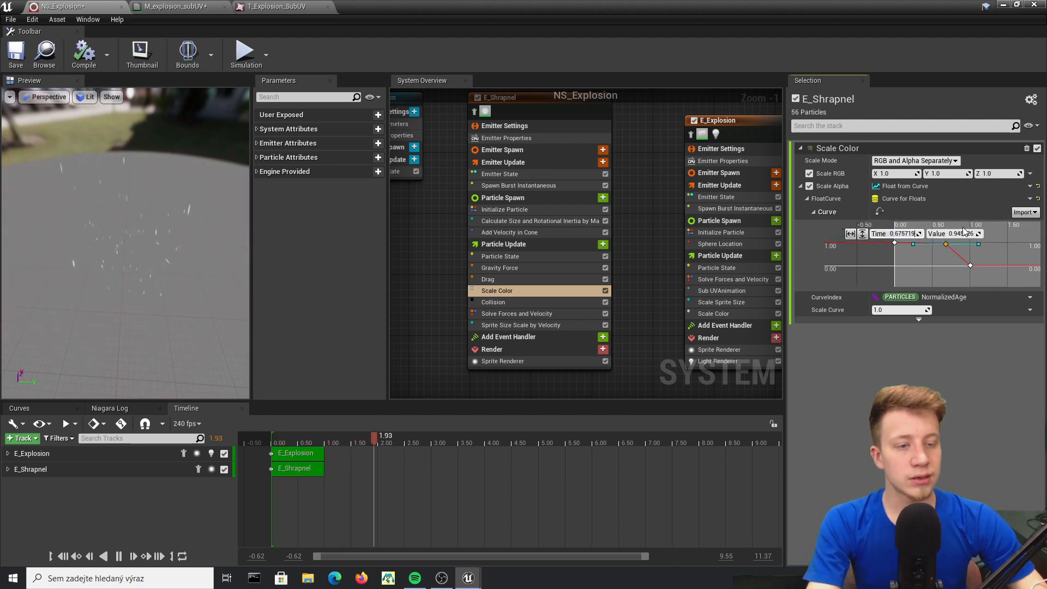
{"action": "key", "text": "BackSpace"}
{"action": "key", "text": "BackSpace"}
{"action": "key", "text": "BackSpace"}
{"action": "key", "text": "BackSpace"}
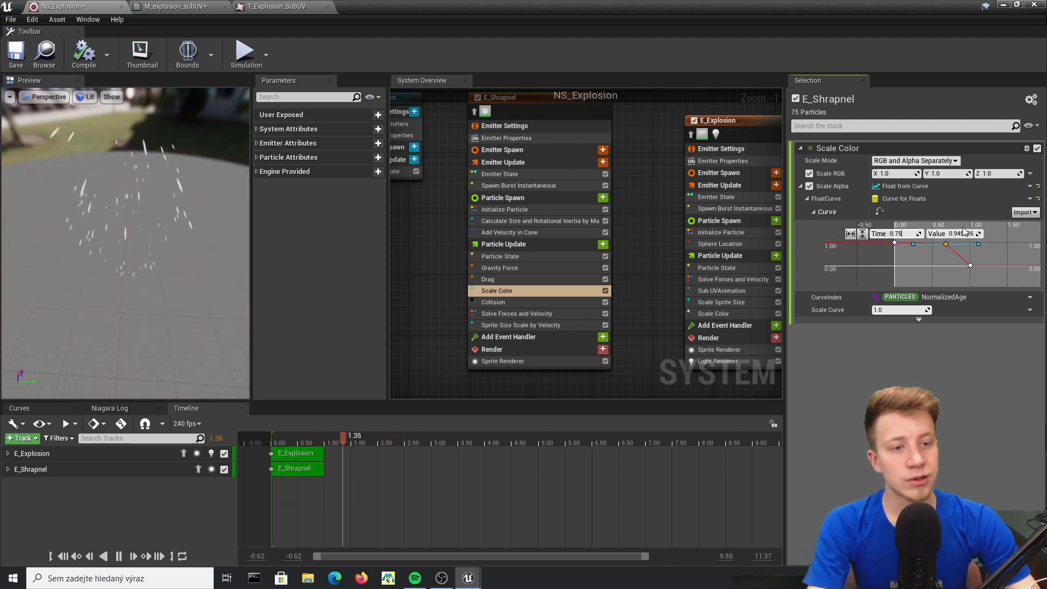
{"action": "left_click", "coordinate": [964, 233]}
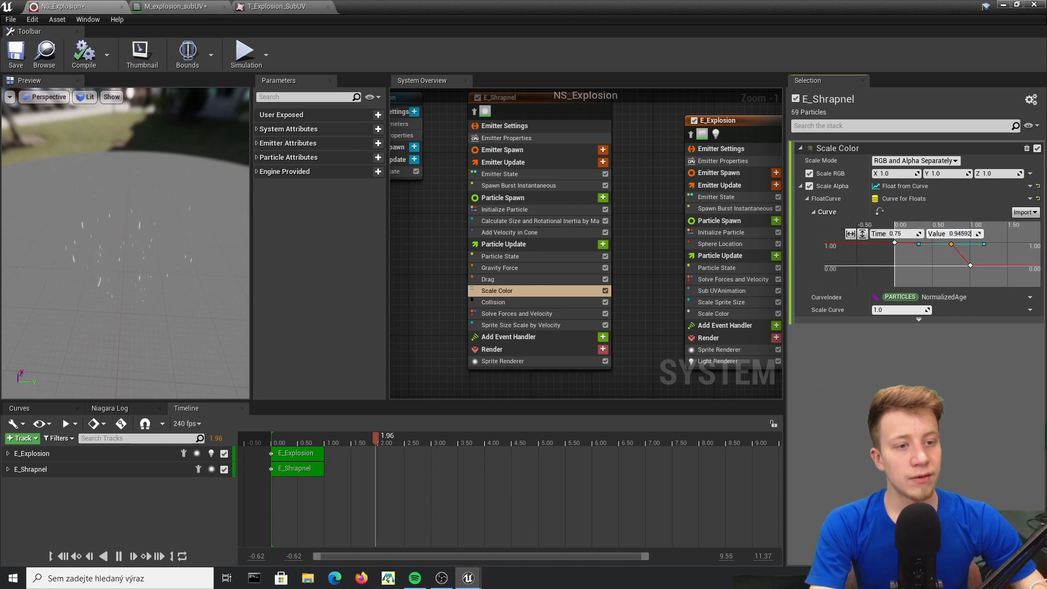
{"action": "key", "text": "BackSpace"}
{"action": "key", "text": "BackSpace"}
{"action": "type", "text": "75"}
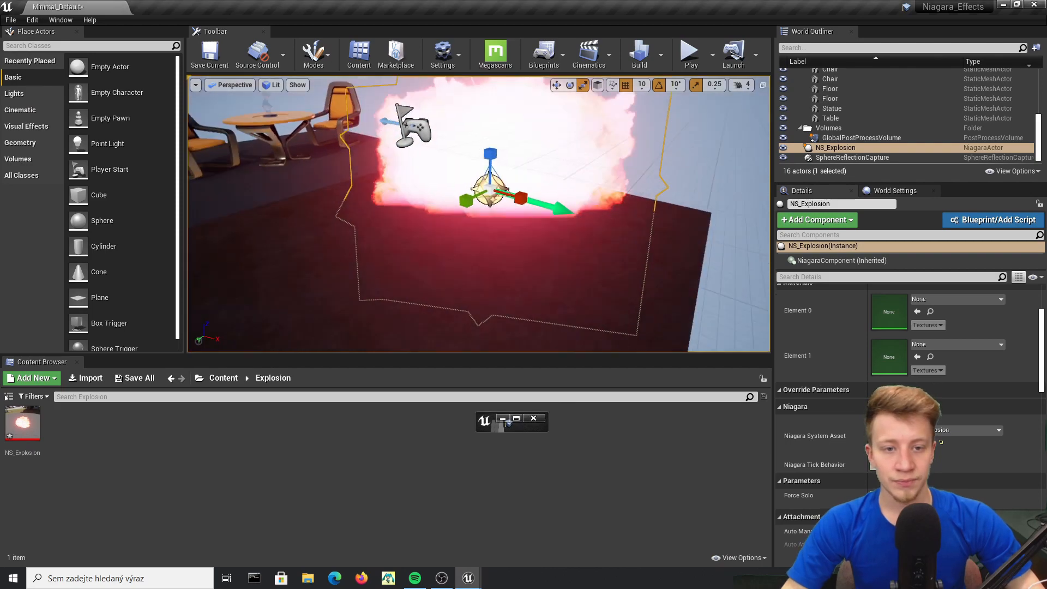
Step: Check the updated explosion and its shrapnel in the level viewport
{"action": "mouse_move", "coordinate": [534, 182]}
{"action": "right_mouse_down"}
{"action": "mouse_move", "coordinate": [531, 162]}
{"action": "mouse_move", "coordinate": [533, 182]}
{"action": "right_mouse_up"}
{"action": "left_click", "coordinate": [581, 284]}
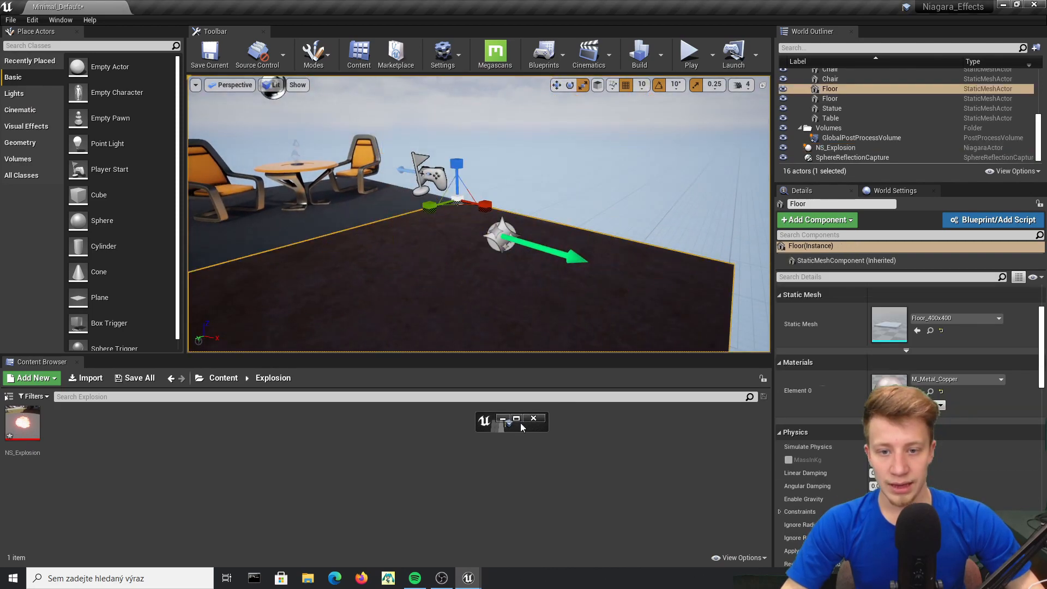
Step: Set the Z gravity in E_Shrapnel's Gravity Force module to -500 and check the shrapnel in the level
{"action": "left_click", "coordinate": [516, 418]}
{"action": "left_click", "coordinate": [500, 268]}
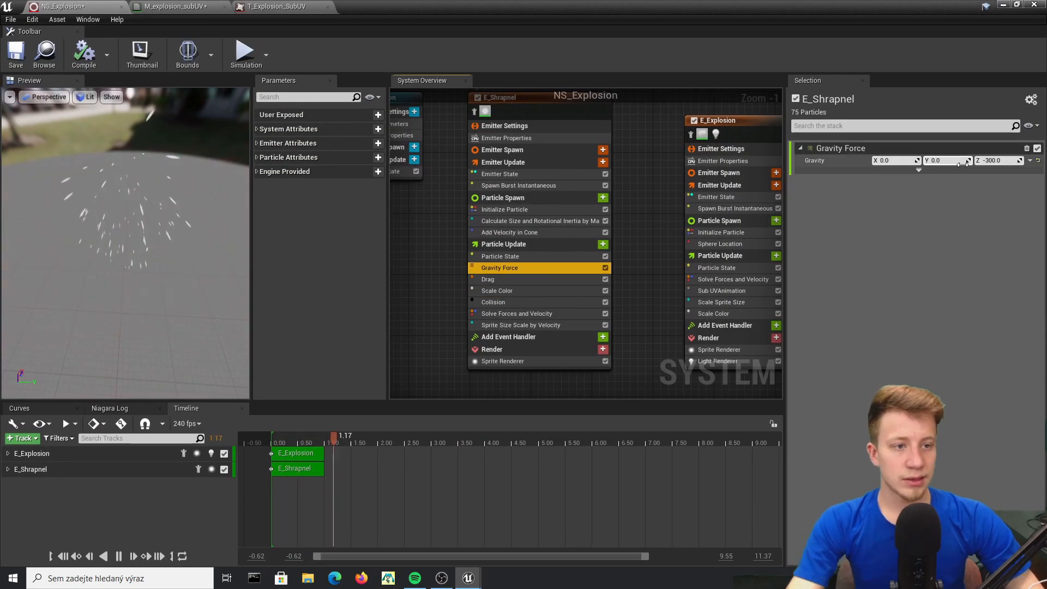
{"action": "type", "text": "-500"}
{"action": "key", "text": "Return"}
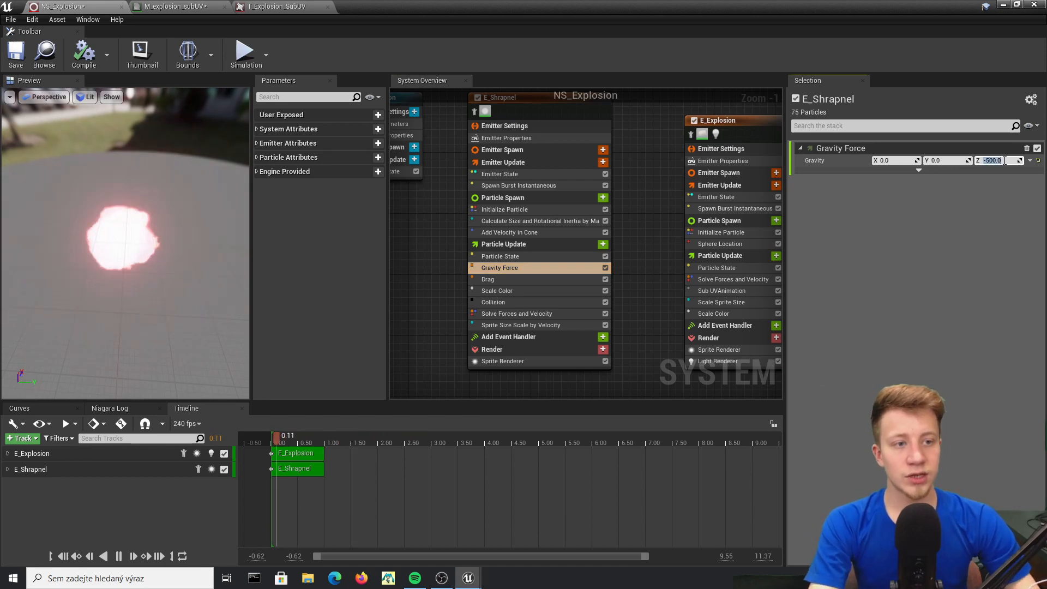
{"action": "left_click_drag", "start_coordinate": [565, 8], "coordinate": [554, 396]}
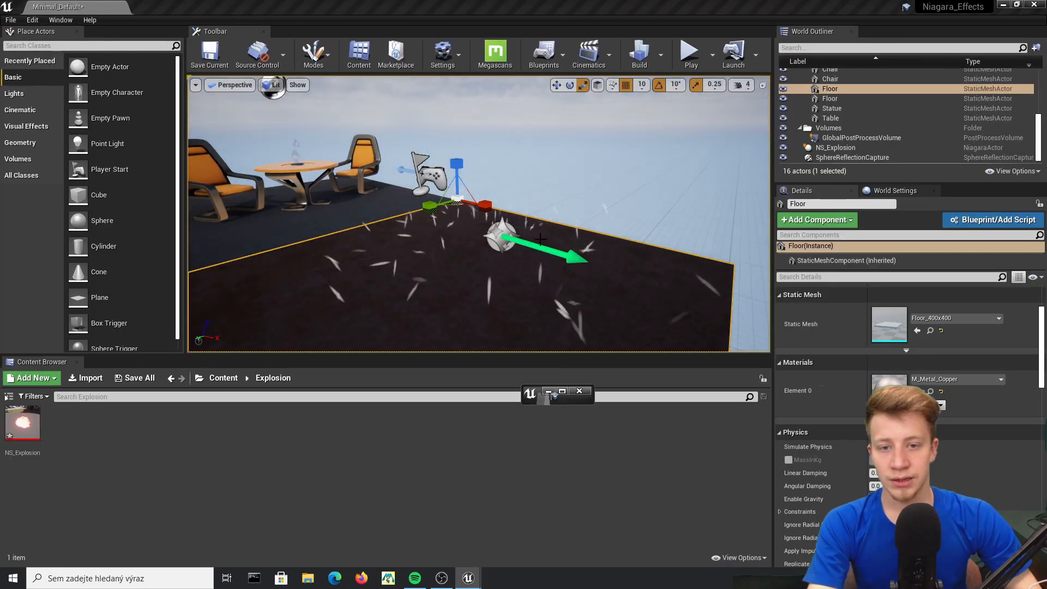
Step: Set the color in E_Shrapnel's Initialize Particle module to R 30, G 0.5 and B 5
{"action": "left_click", "coordinate": [561, 391]}
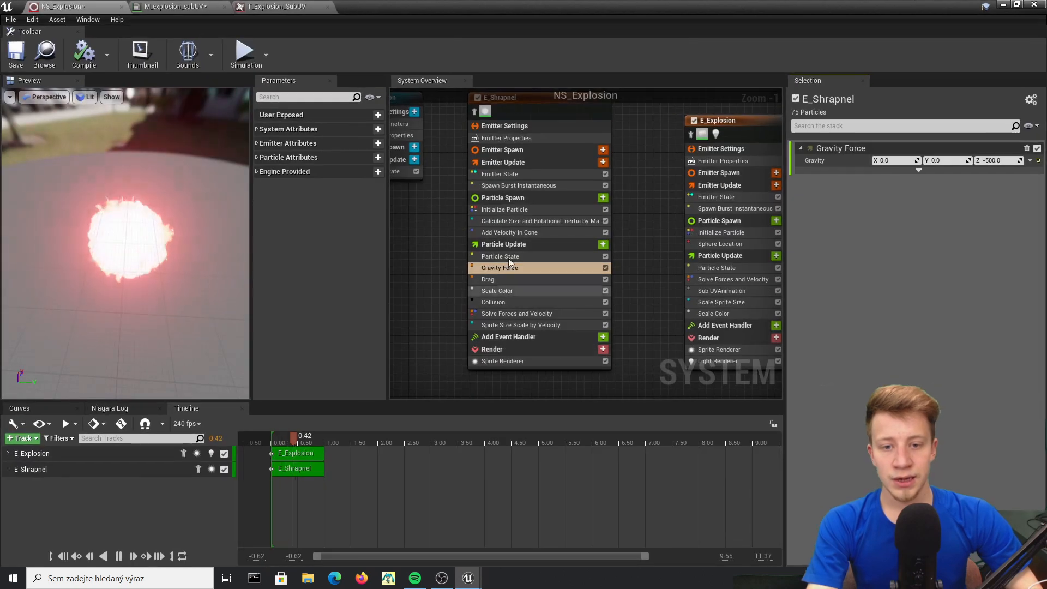
{"action": "left_click", "coordinate": [512, 233]}
{"action": "left_click", "coordinate": [505, 256]}
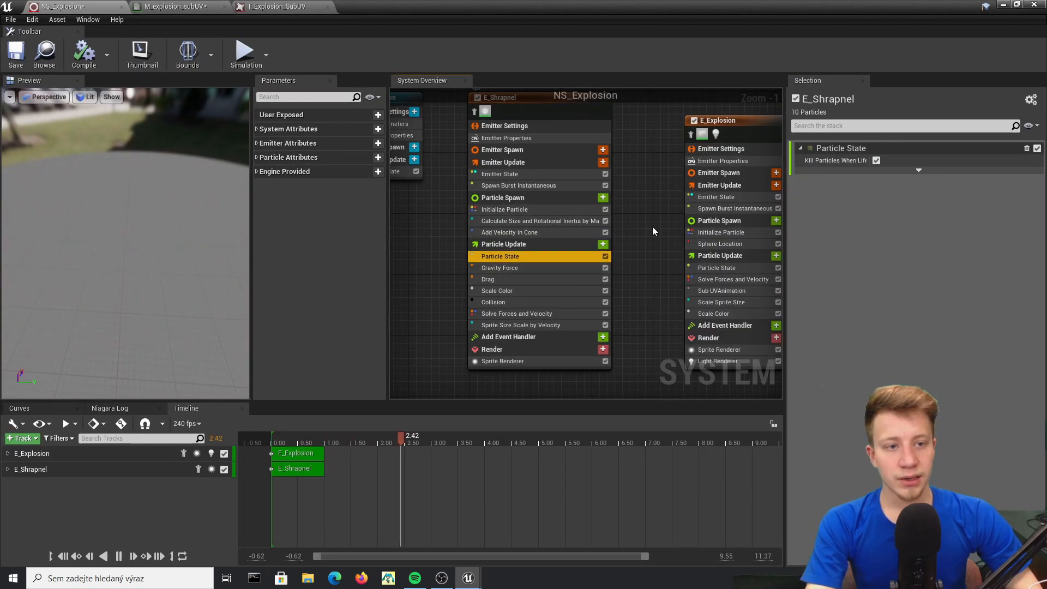
{"action": "left_click", "coordinate": [521, 230]}
{"action": "left_click", "coordinate": [504, 209]}
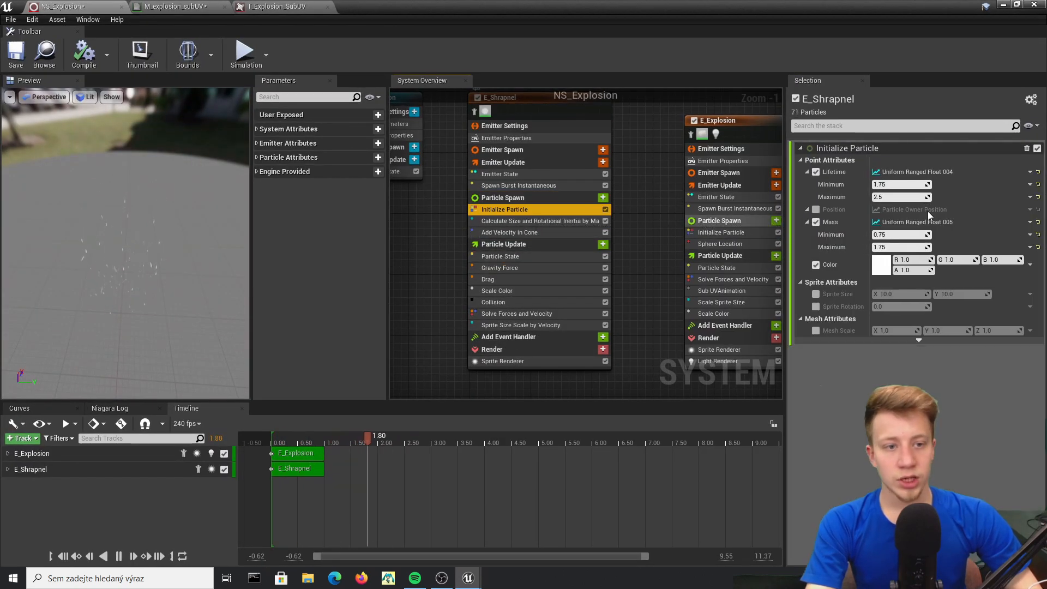
{"action": "left_click", "coordinate": [908, 260]}
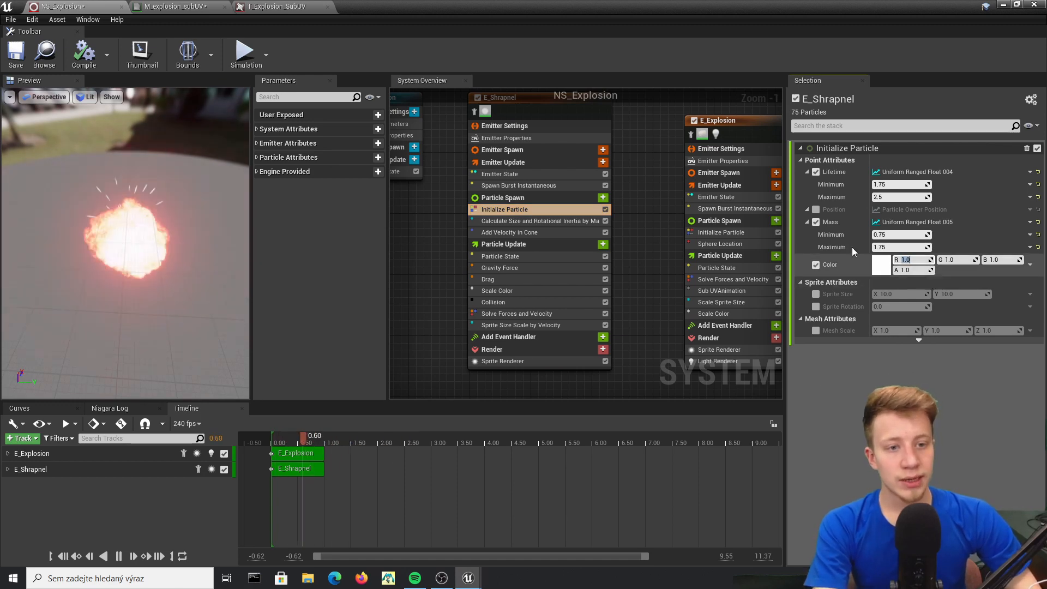
{"action": "type", "text": "50"}
{"action": "key", "text": "Return"}
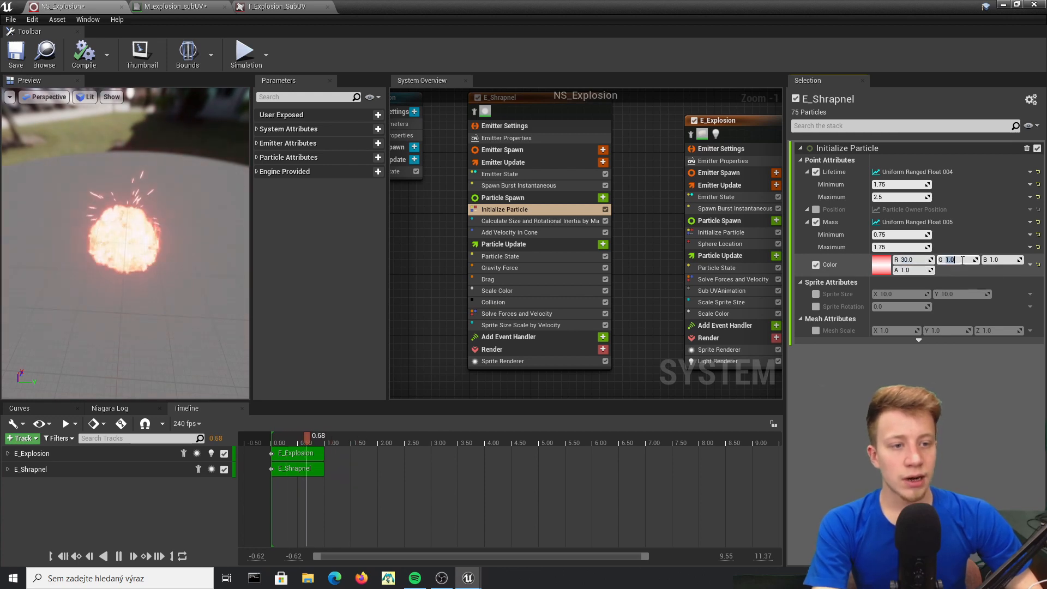
{"action": "type", "text": "0.5"}
{"action": "key", "text": "Return"}
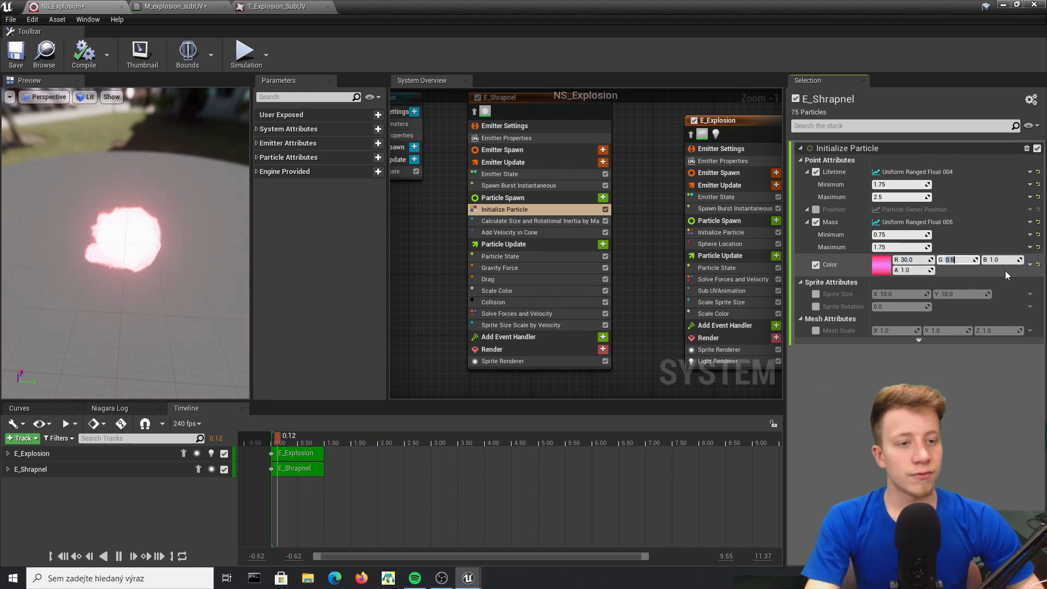
{"action": "left_click", "coordinate": [1001, 259]}
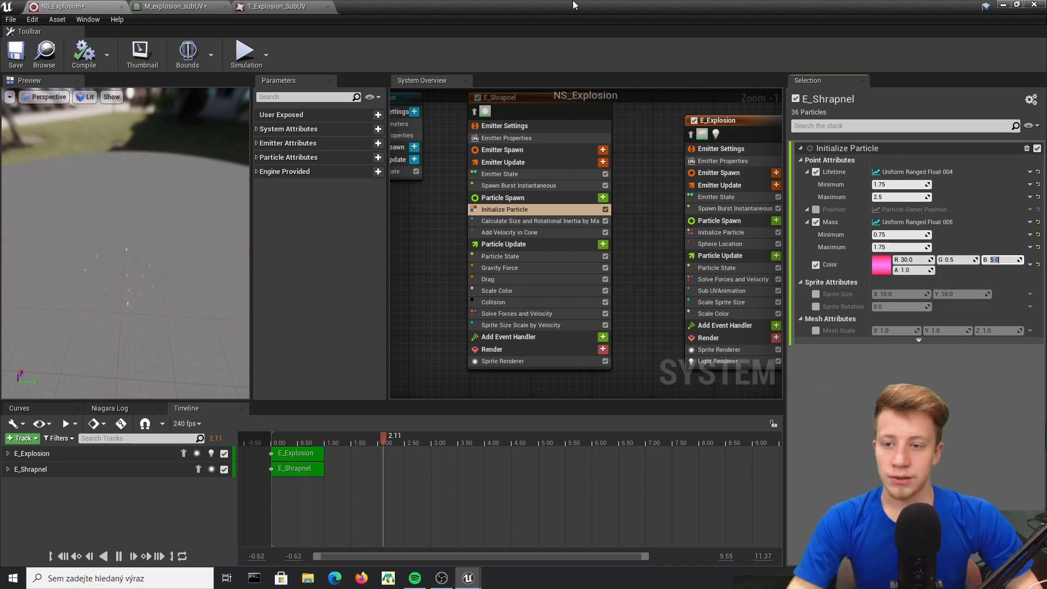
Step: Check the NS_Explosion actor in the level, and change E_Shrapnel's initial color to G 5 and B 1
{"action": "left_click", "coordinate": [1002, 4]}
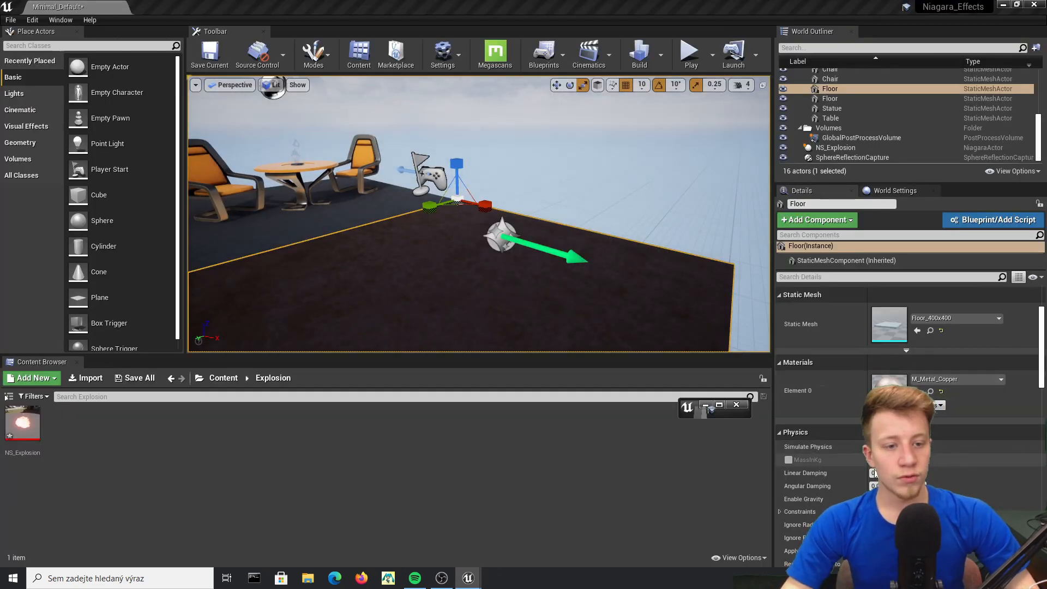
{"action": "left_click", "coordinate": [502, 235]}
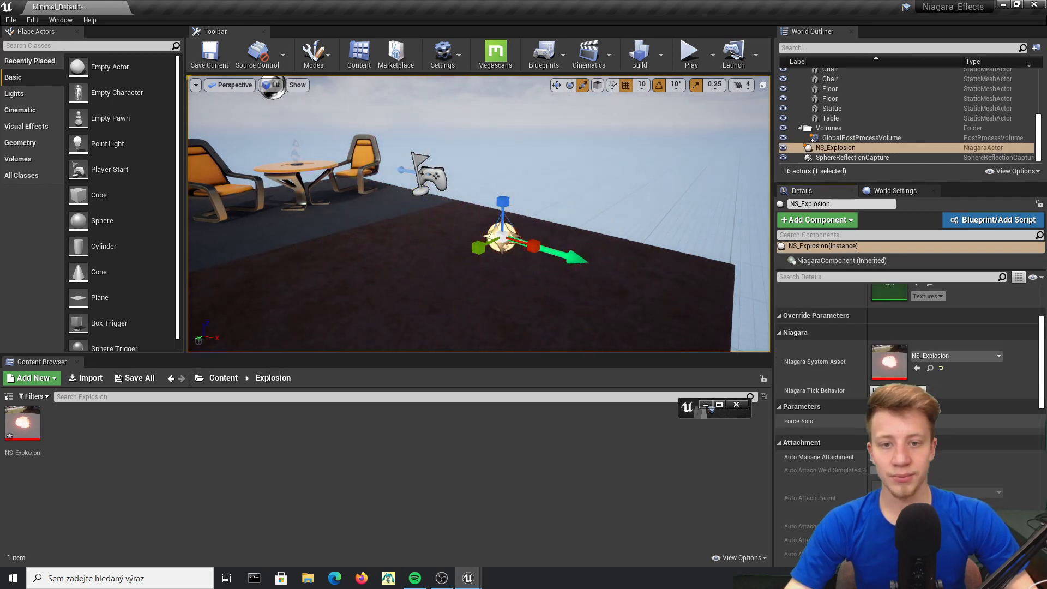
{"action": "key", "text": "Return"}
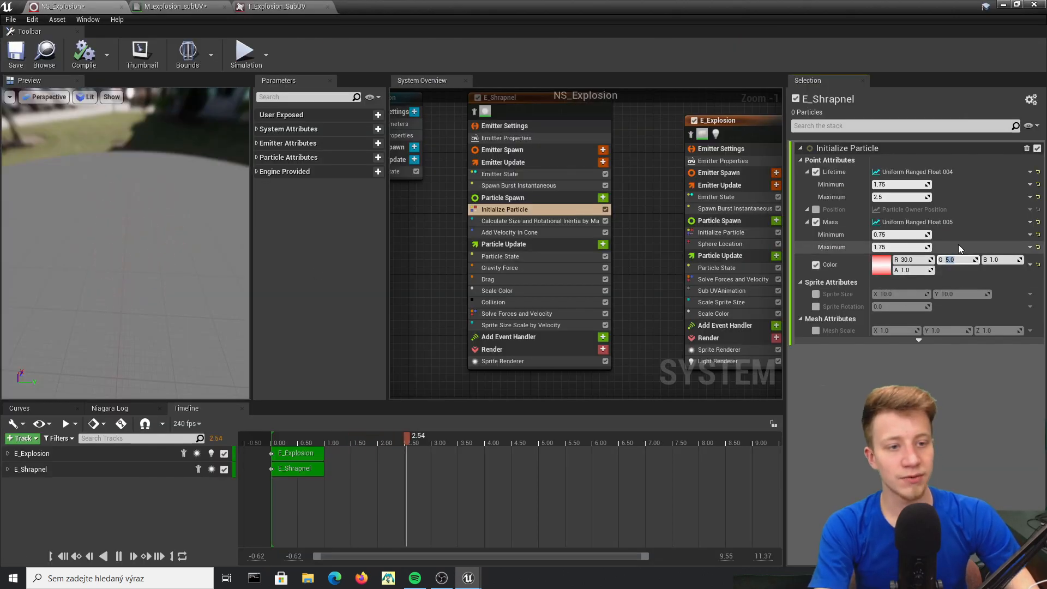
{"action": "left_click", "coordinate": [986, 260]}
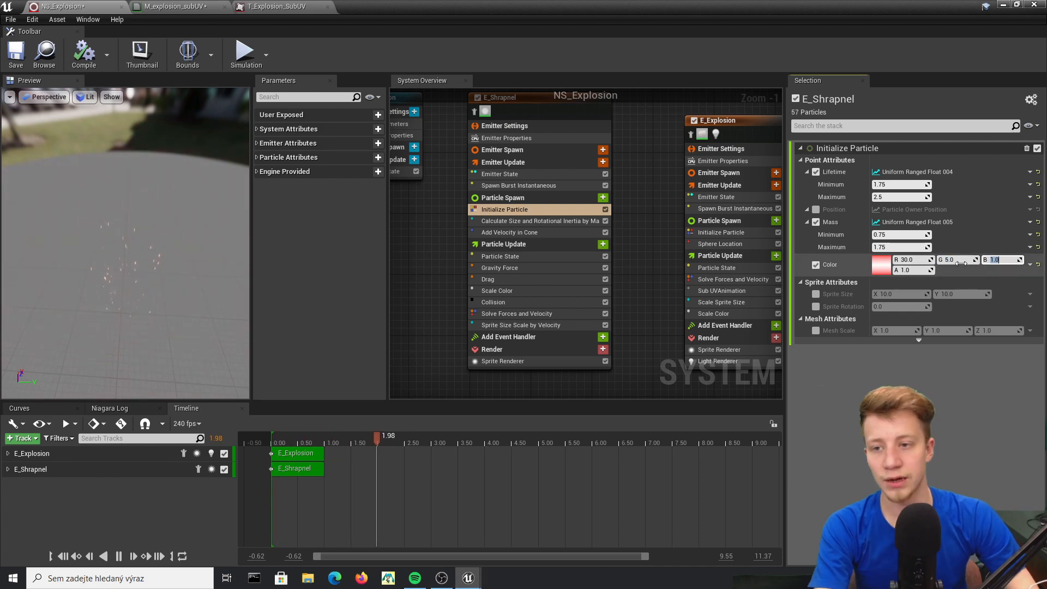
Step: Inspect the NS_Explosion actor with its recolored shrapnel from several angles in the level viewport
{"action": "double_click", "coordinate": [690, 5]}
{"action": "right_click_drag", "start_coordinate": [588, 217], "coordinate": [583, 261]}
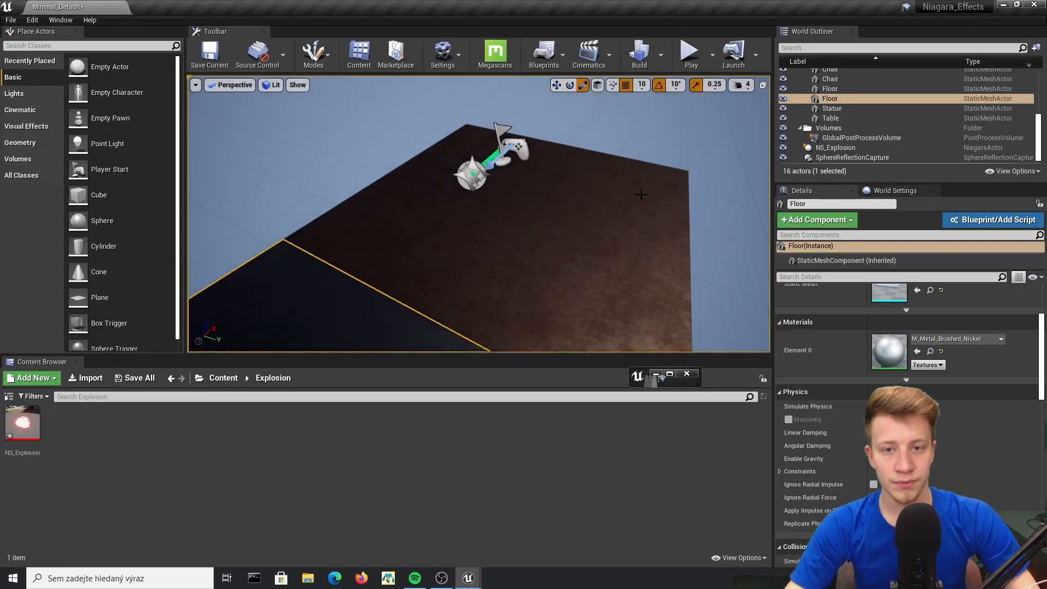
{"action": "left_click", "coordinate": [472, 174]}
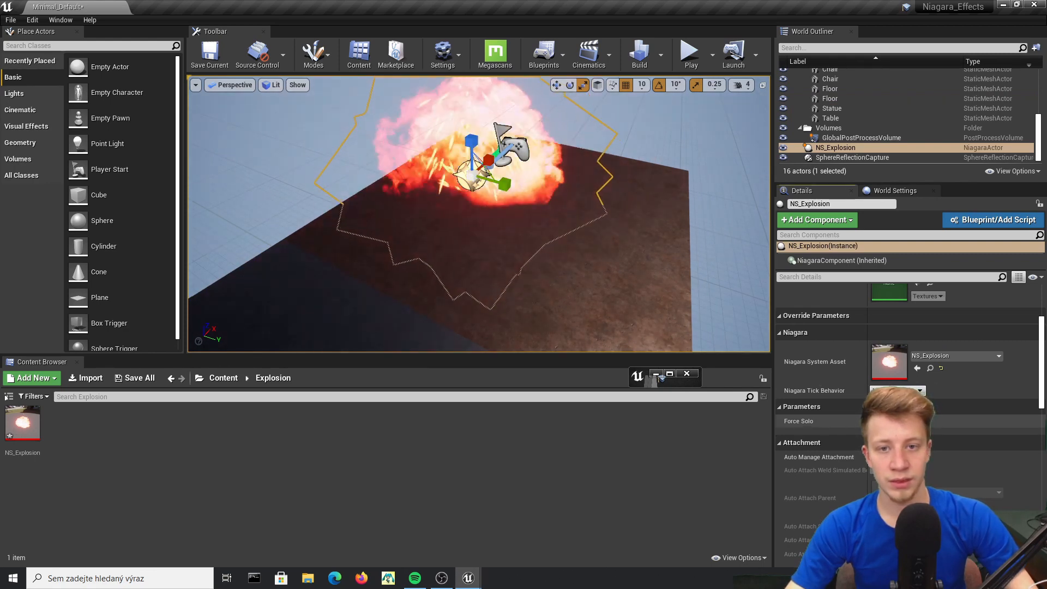
{"action": "right_click_drag", "start_coordinate": [577, 245], "coordinate": [394, 204]}
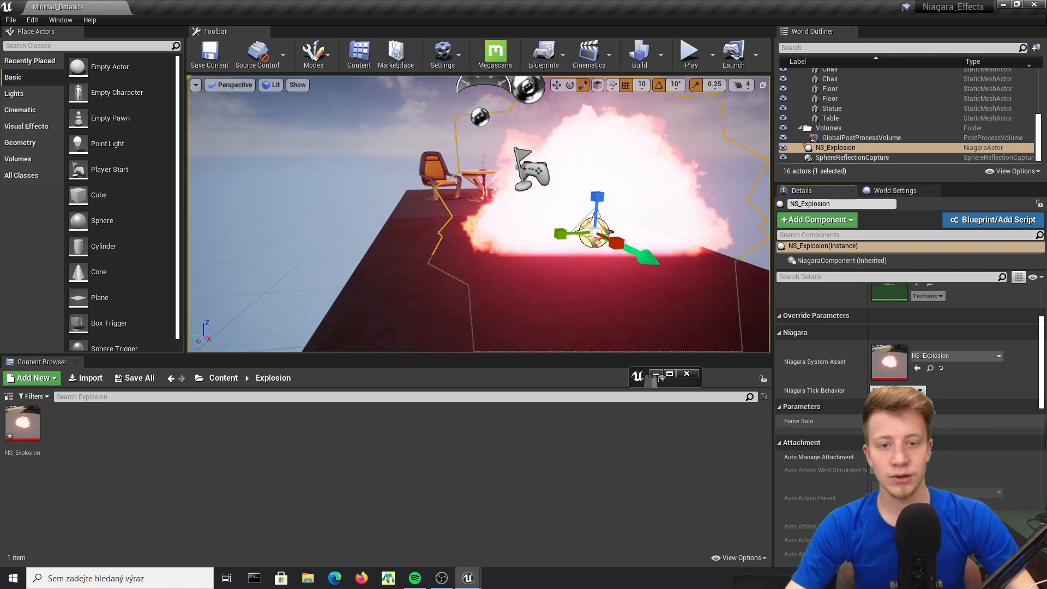
{"action": "right_click_drag", "start_coordinate": [394, 204], "coordinate": [479, 204]}
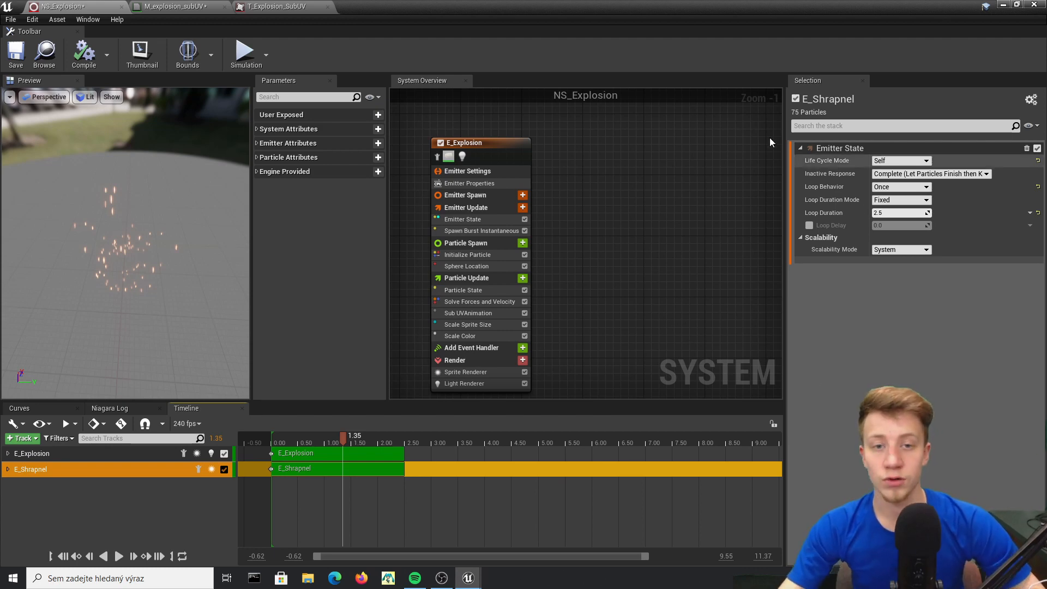
Step: Add the existing NE_Fire emitter to the NS_Explosion system
{"action": "right_click", "coordinate": [612, 155]}
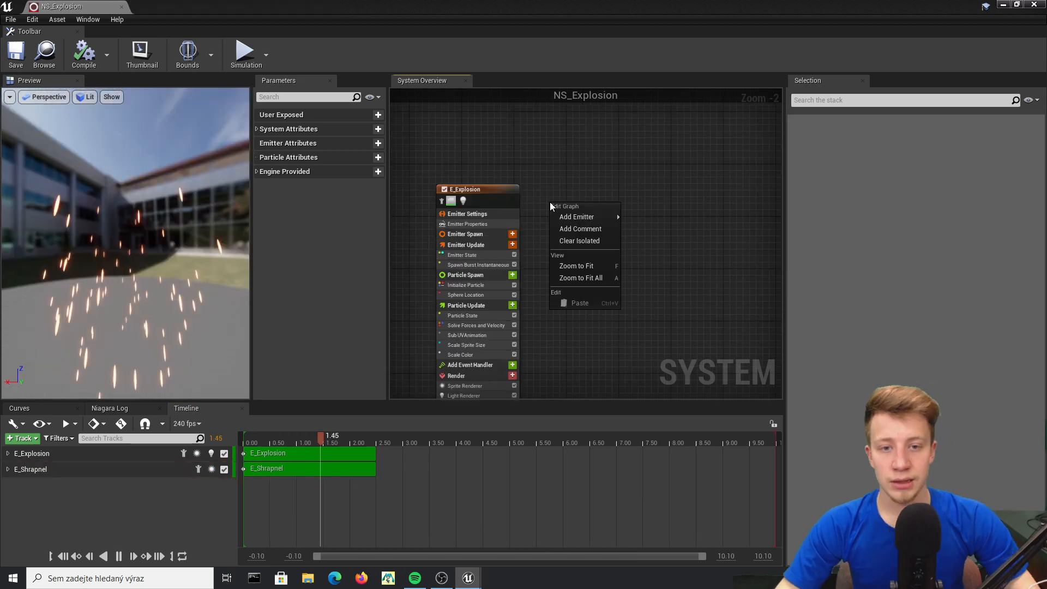
{"action": "mouse_move", "coordinate": [588, 217]}
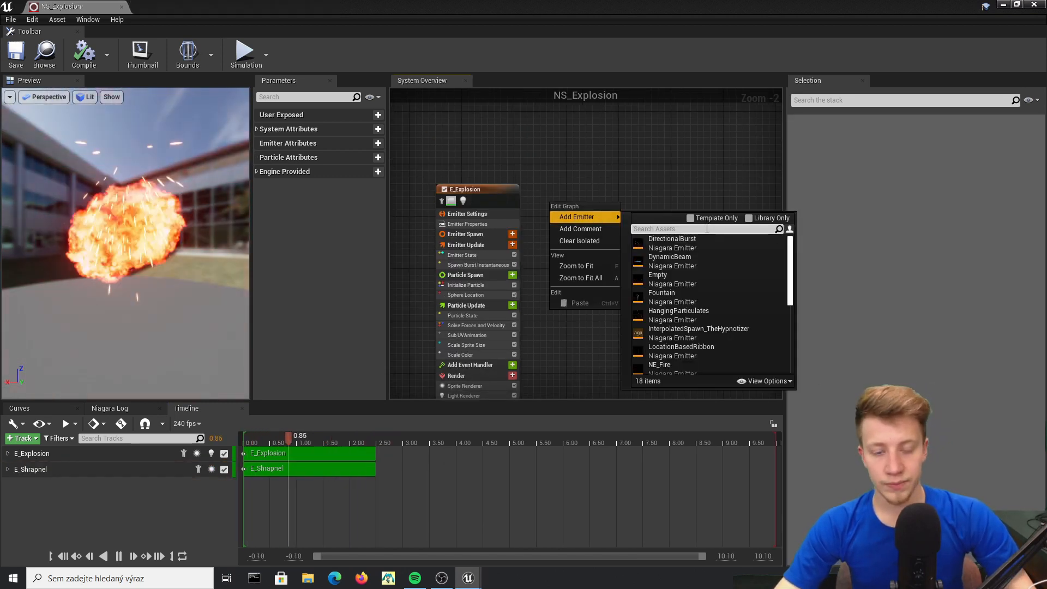
{"action": "type", "text": "e"}
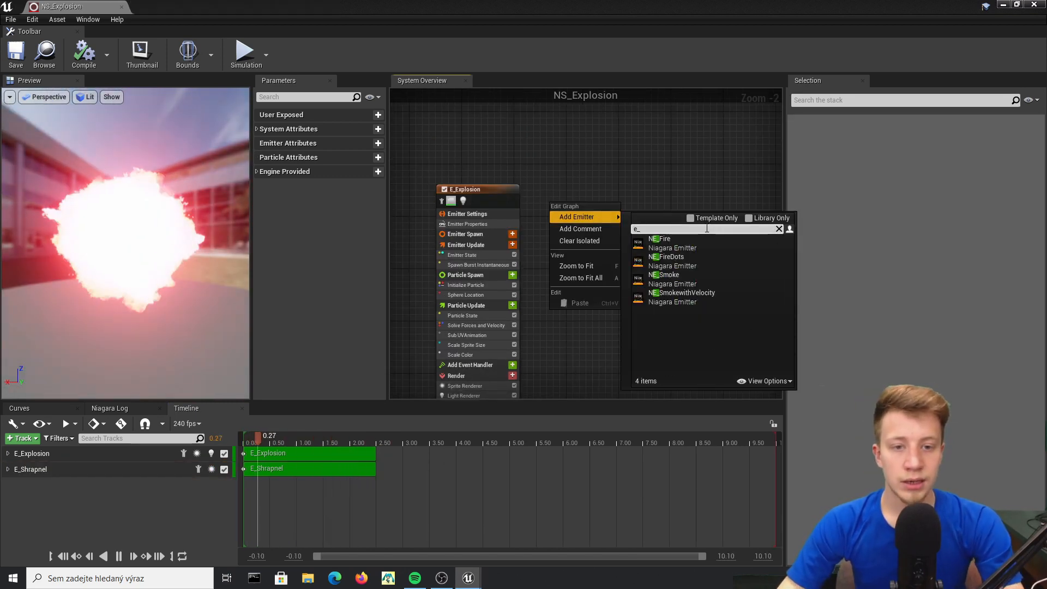
{"action": "type", "text": "_"}
{"action": "key", "text": "Return"}
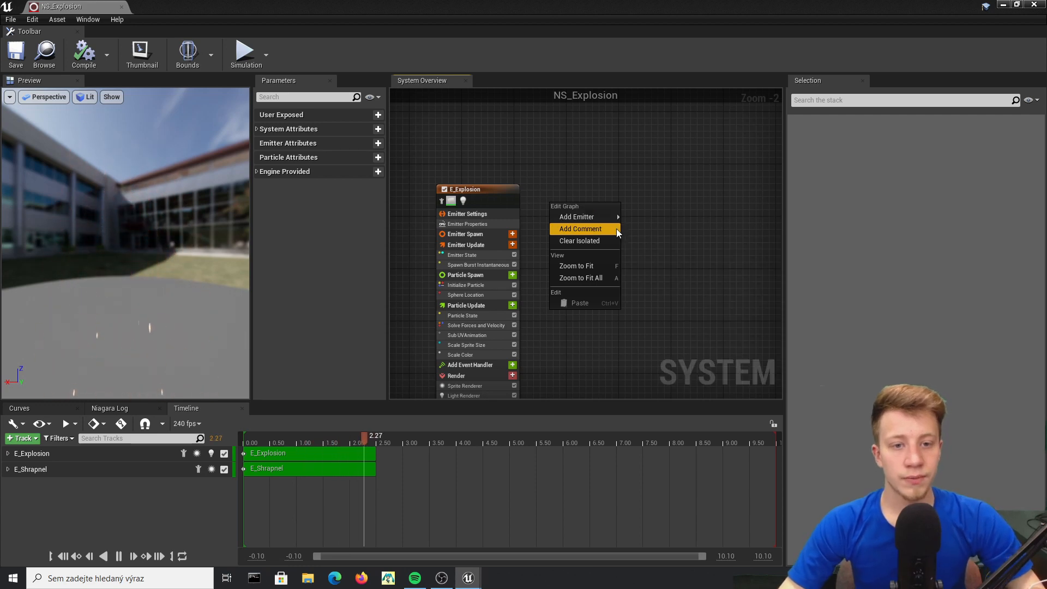
Step: Add the existing NE_SmokewithVelocity emitter to the NS_Explosion system beside NE_Fire
{"action": "right_click", "coordinate": [626, 185]}
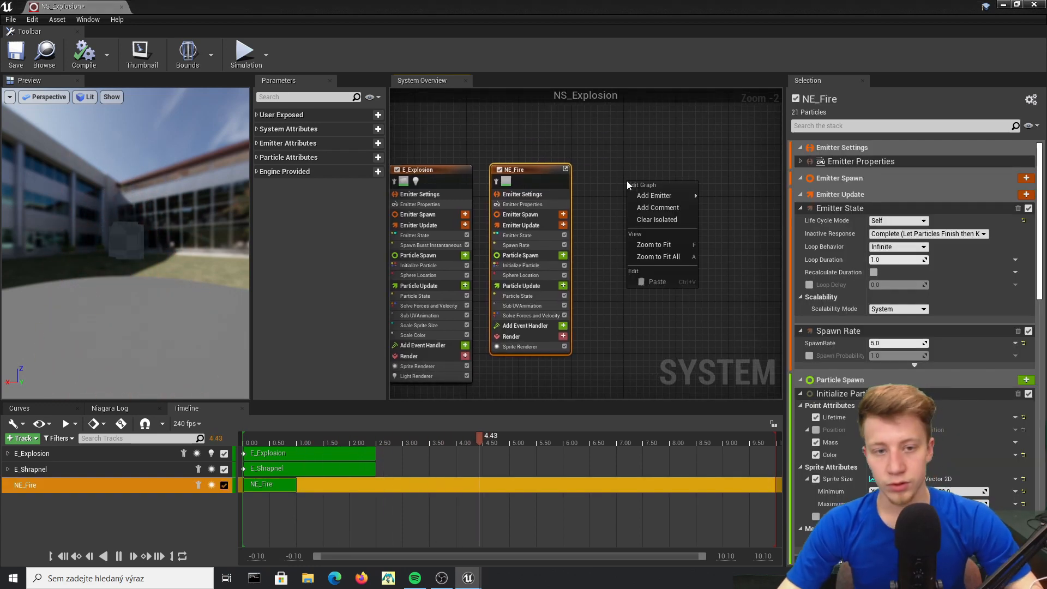
{"action": "mouse_move", "coordinate": [676, 195]}
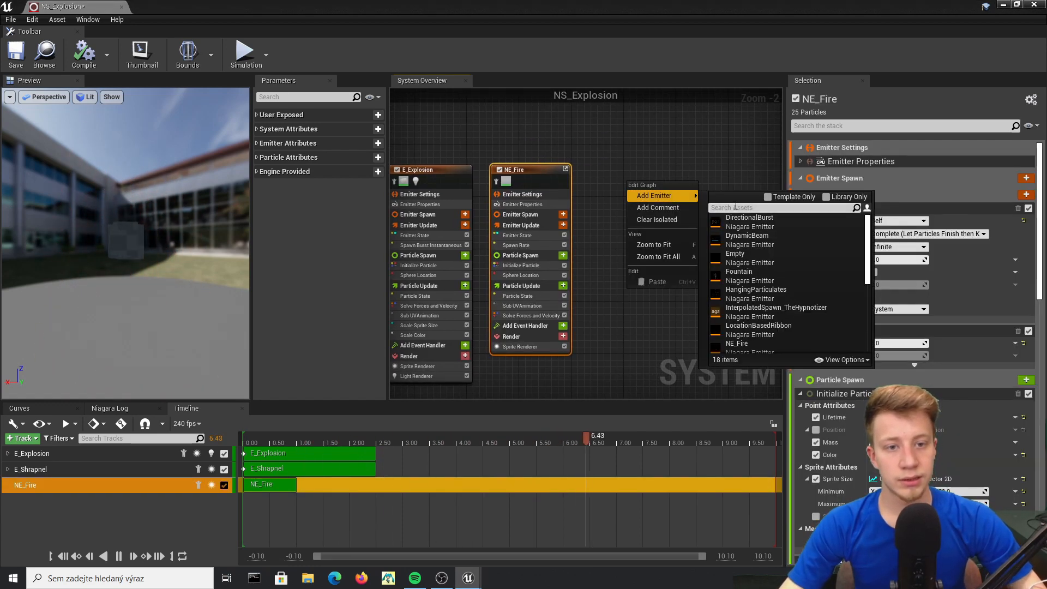
{"action": "type", "text": "e_"}
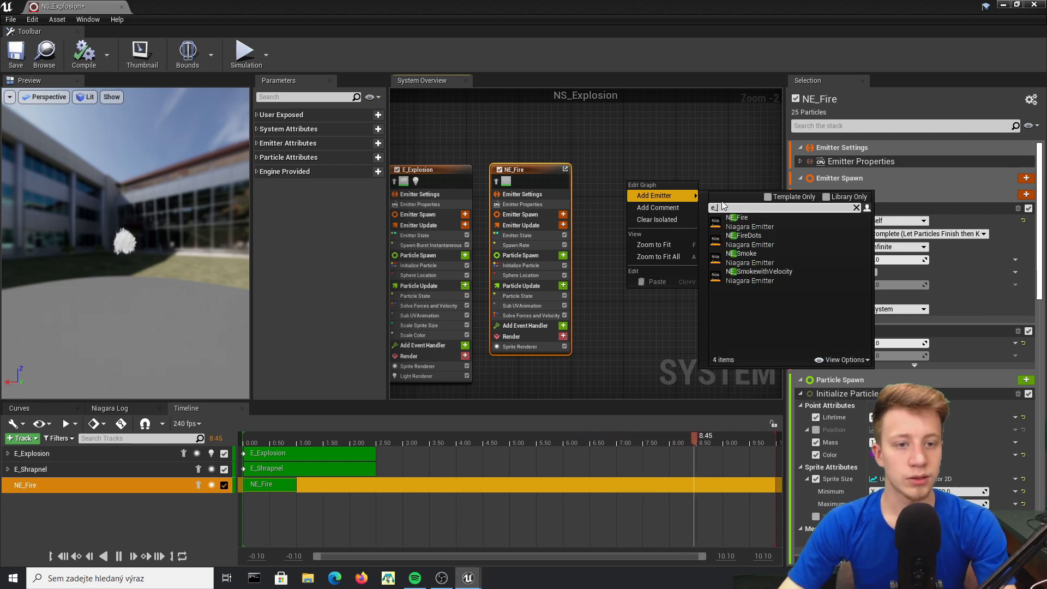
{"action": "left_click", "coordinate": [767, 279]}
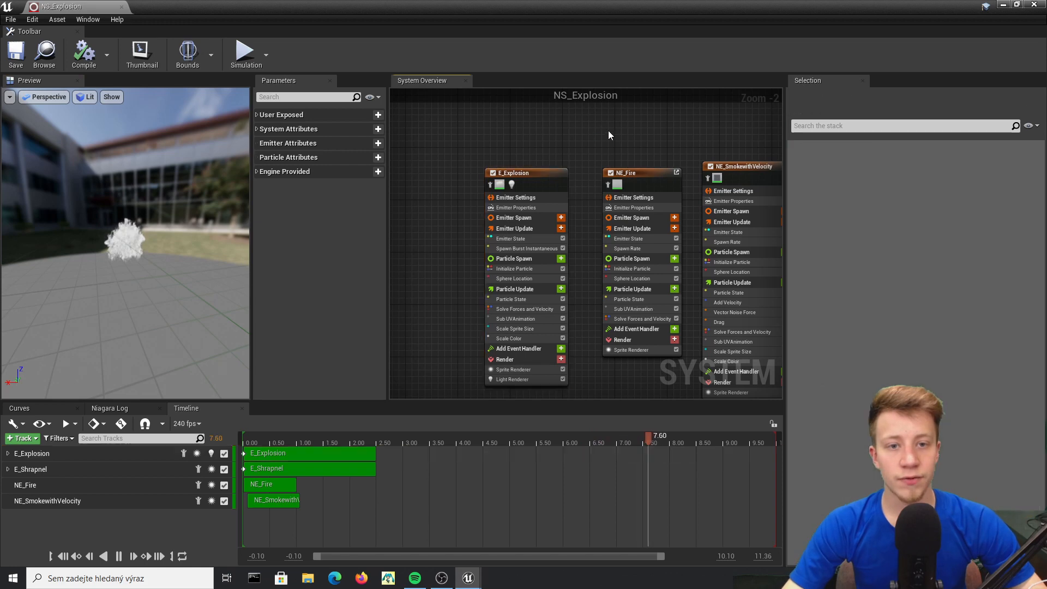
Step: Review E_Explosion's spawn modules and add a Sphere Location module to E_Shrapnel's Particle Spawn stage
{"action": "right_click_drag", "start_coordinate": [466, 152], "coordinate": [656, 163]}
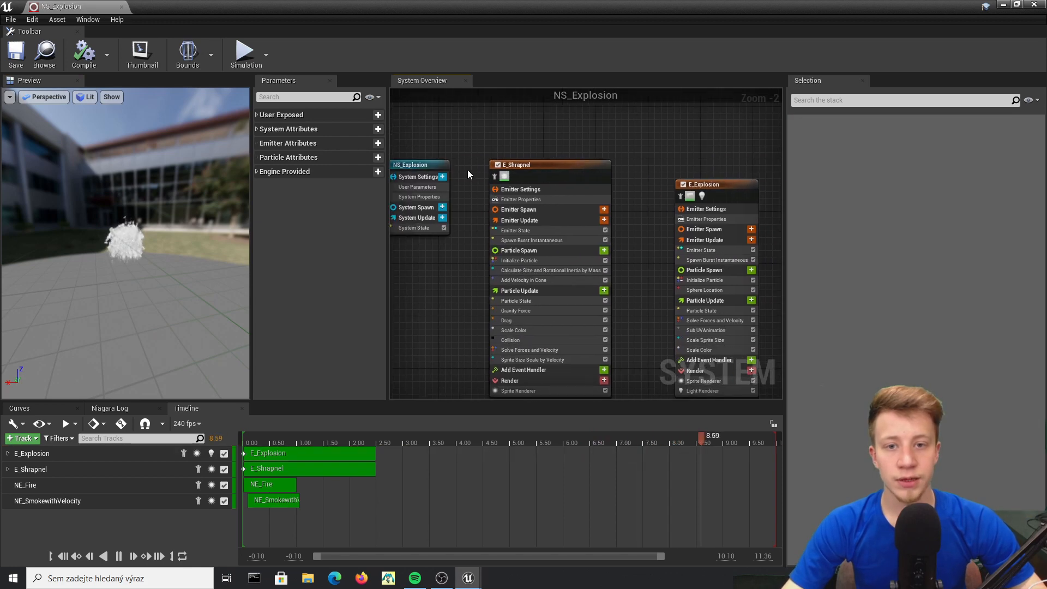
{"action": "left_click", "coordinate": [576, 273]}
{"action": "left_click", "coordinate": [708, 239]}
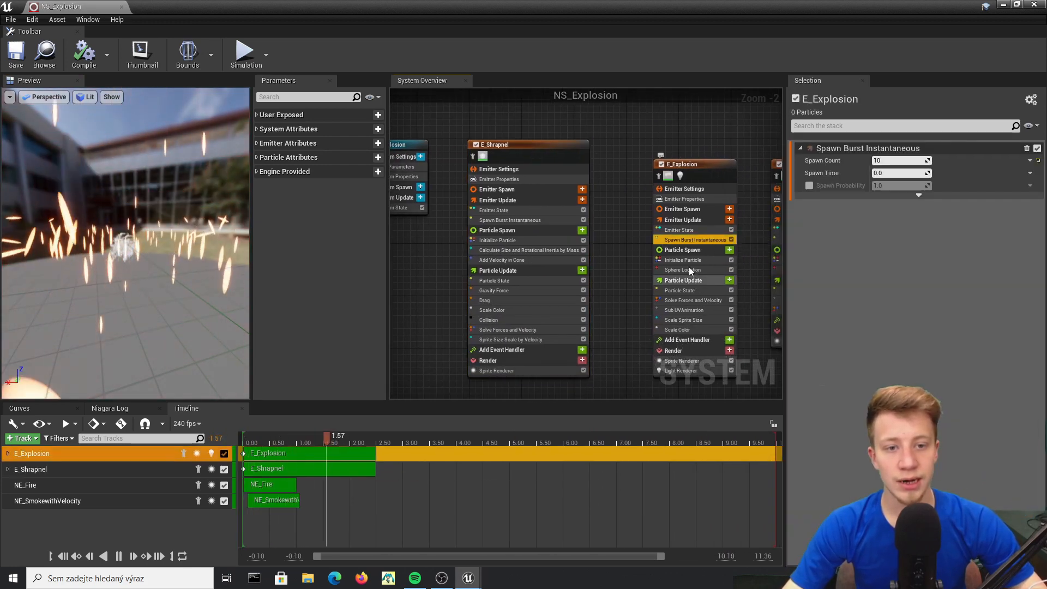
{"action": "left_click", "coordinate": [696, 261]}
{"action": "left_click", "coordinate": [698, 271]}
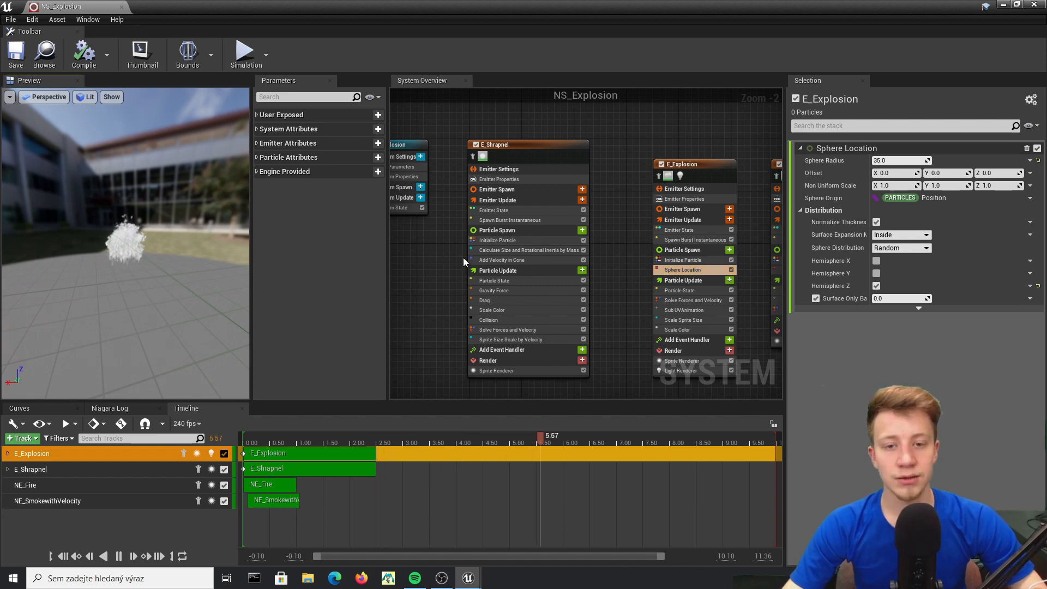
{"action": "left_click", "coordinate": [581, 231]}
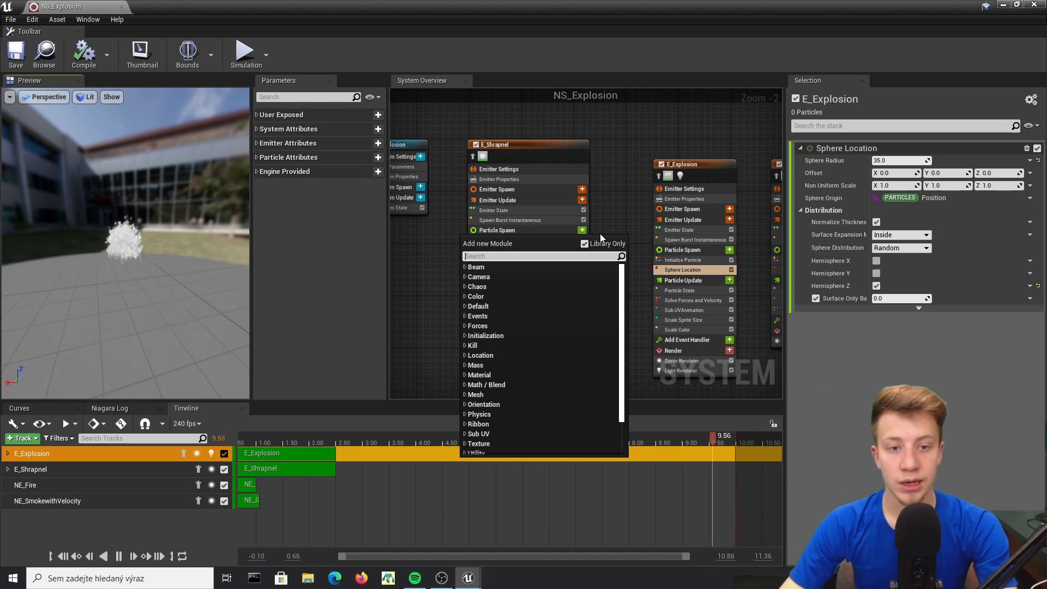
{"action": "type", "text": "sphere"}
{"action": "key", "text": "Down"}
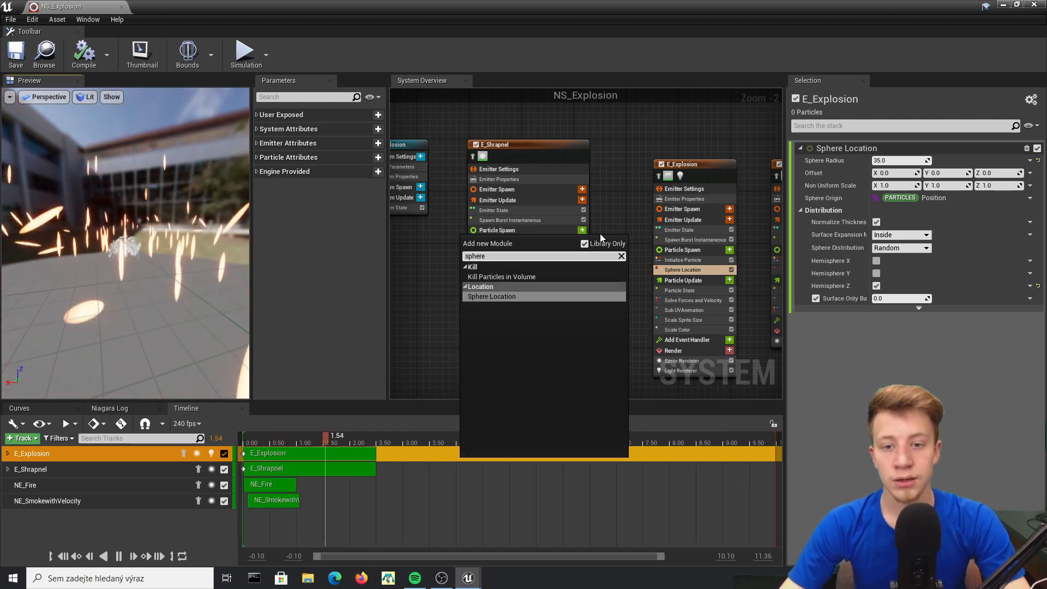
{"action": "key", "text": "Return"}
Step: Give E_Shrapnel's Sphere Location a radius of 50 with Hemisphere Z enabled, and pause the preview simulation
{"action": "left_click", "coordinate": [899, 160]}
{"action": "type", "text": "80"}
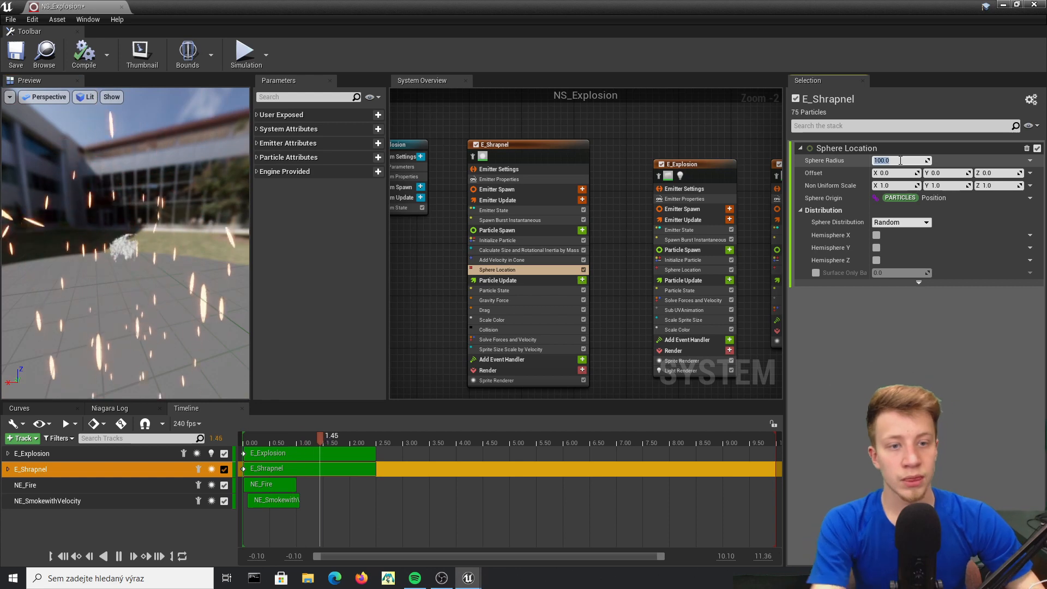
{"action": "key", "text": "Return"}
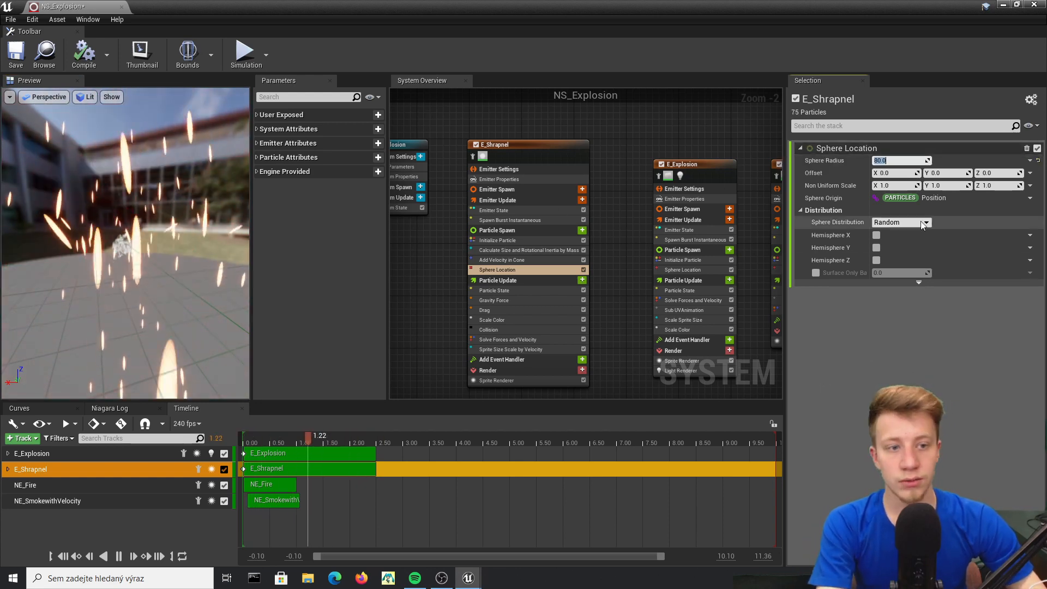
{"action": "type", "text": "50"}
{"action": "key", "text": "Return"}
{"action": "left_click", "coordinate": [876, 260]}
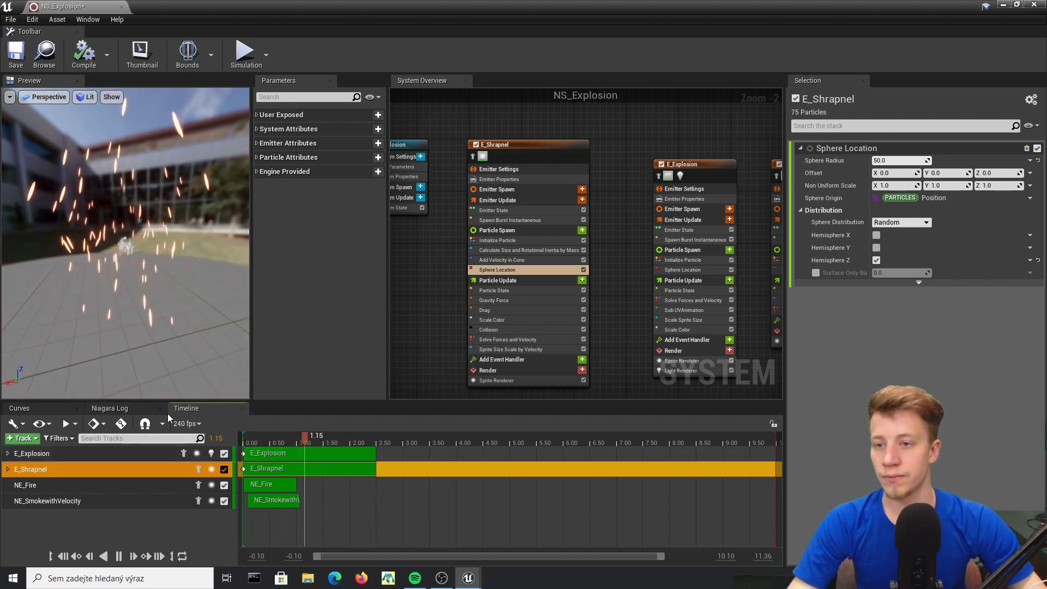
{"action": "key", "text": "space"}
{"action": "right_click_drag", "start_coordinate": [690, 152], "coordinate": [371, 155]}
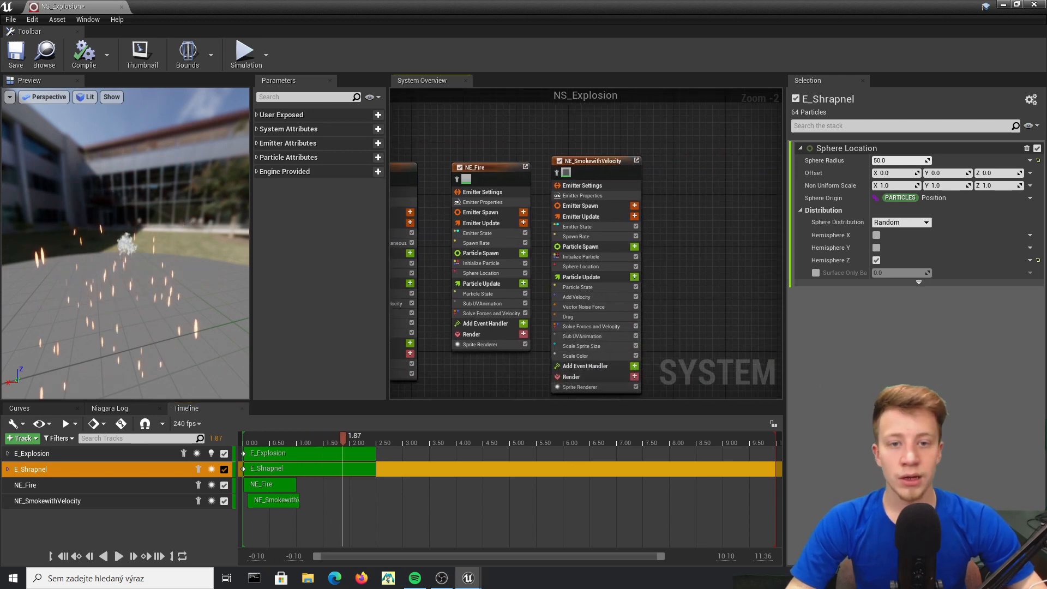
Step: Scrub the preview to the moment the fire should start and review NE_Fire's spawn rate and the E_Explosion and NE_Fire emitter properties
{"action": "right_click_drag", "start_coordinate": [500, 121], "coordinate": [551, 120]}
{"action": "left_click", "coordinate": [544, 164]}
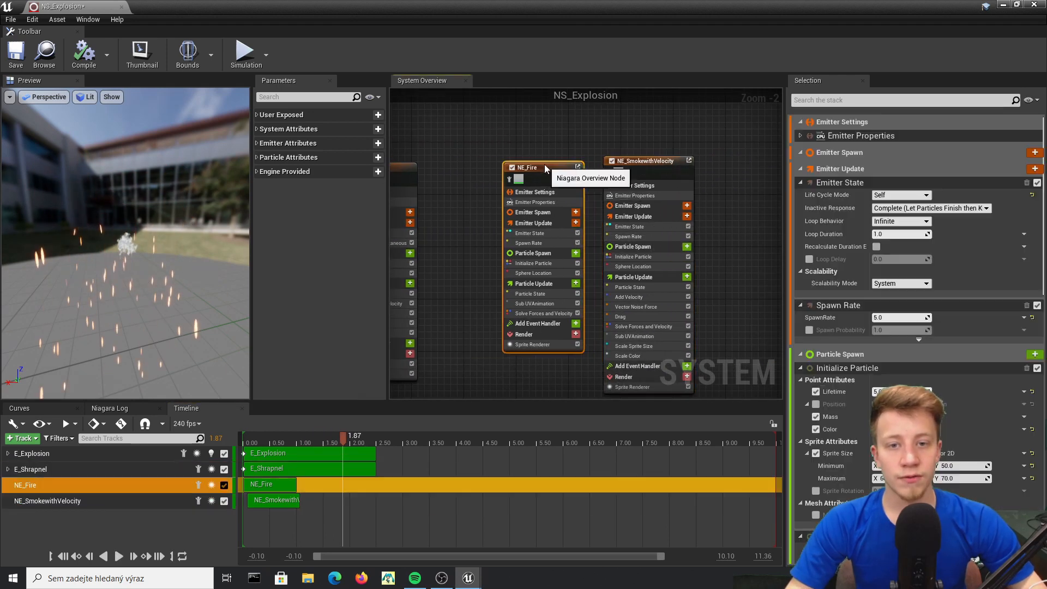
{"action": "left_click", "coordinate": [540, 242]}
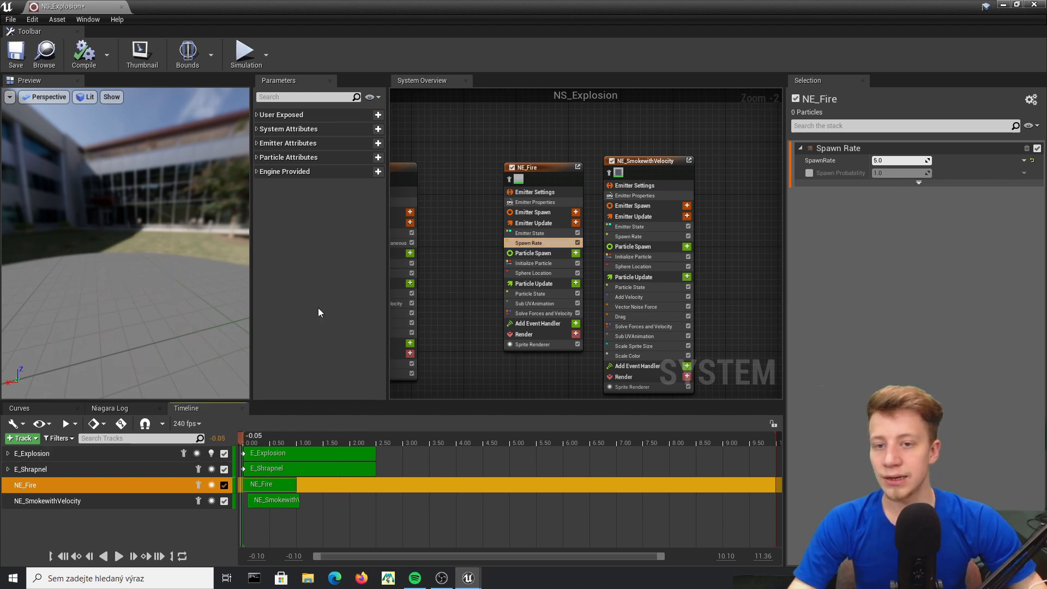
{"action": "right_click_drag", "start_coordinate": [396, 257], "coordinate": [557, 260]}
{"action": "right_click_drag", "start_coordinate": [576, 131], "coordinate": [715, 120]}
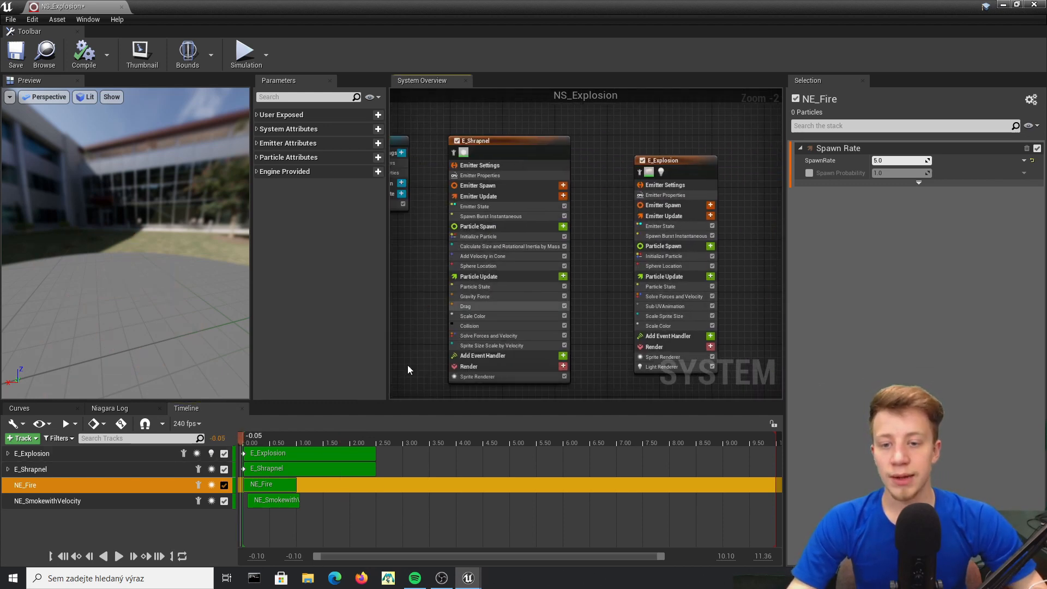
{"action": "mouse_move", "coordinate": [261, 433]}
{"action": "left_mouse_down"}
{"action": "mouse_move", "coordinate": [238, 435]}
{"action": "mouse_move", "coordinate": [296, 433]}
{"action": "mouse_move", "coordinate": [281, 433]}
{"action": "left_mouse_up"}
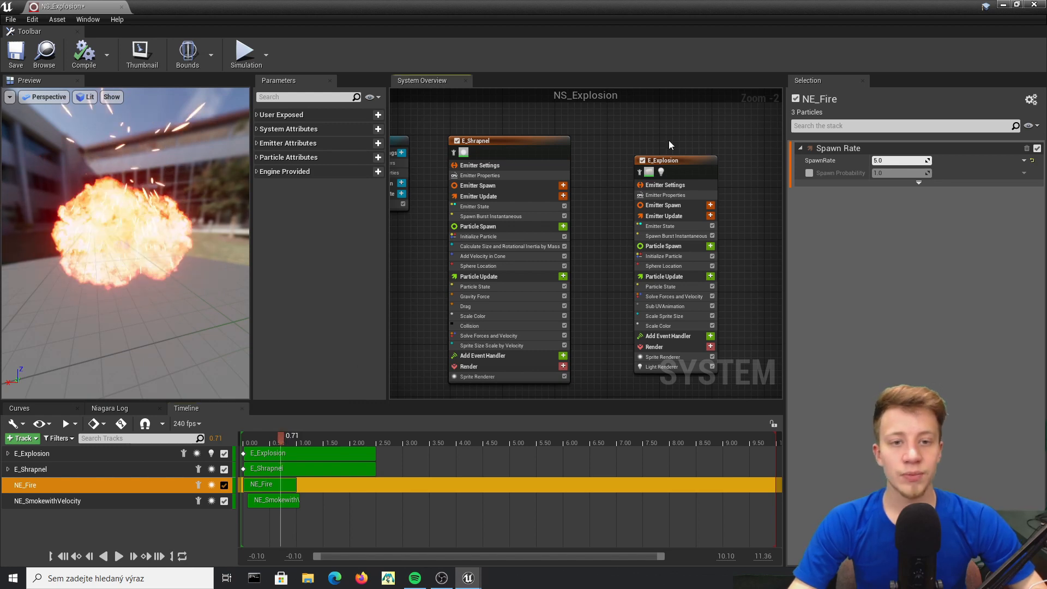
{"action": "left_click", "coordinate": [703, 159]}
{"action": "right_click_drag", "start_coordinate": [704, 156], "coordinate": [613, 135]}
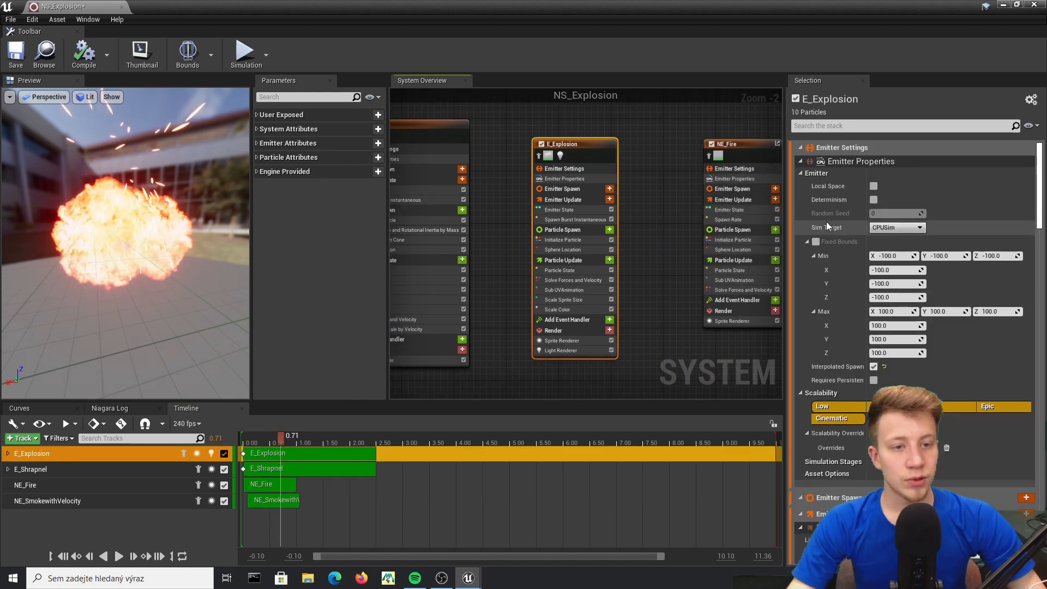
{"action": "right_click_drag", "start_coordinate": [750, 142], "coordinate": [499, 155]}
{"action": "left_click", "coordinate": [499, 155]}
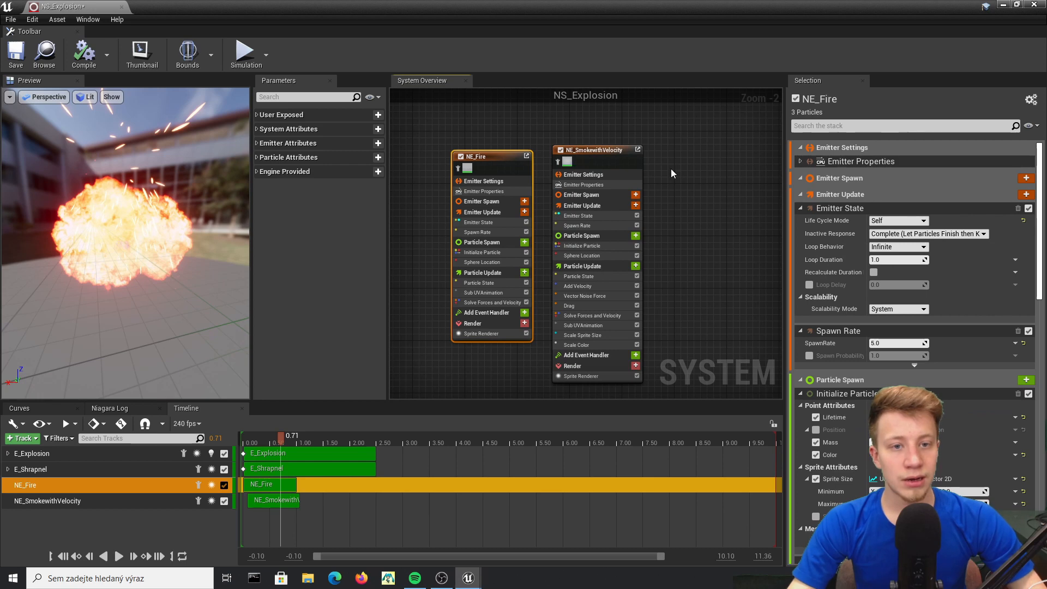
{"action": "left_click", "coordinate": [797, 161]}
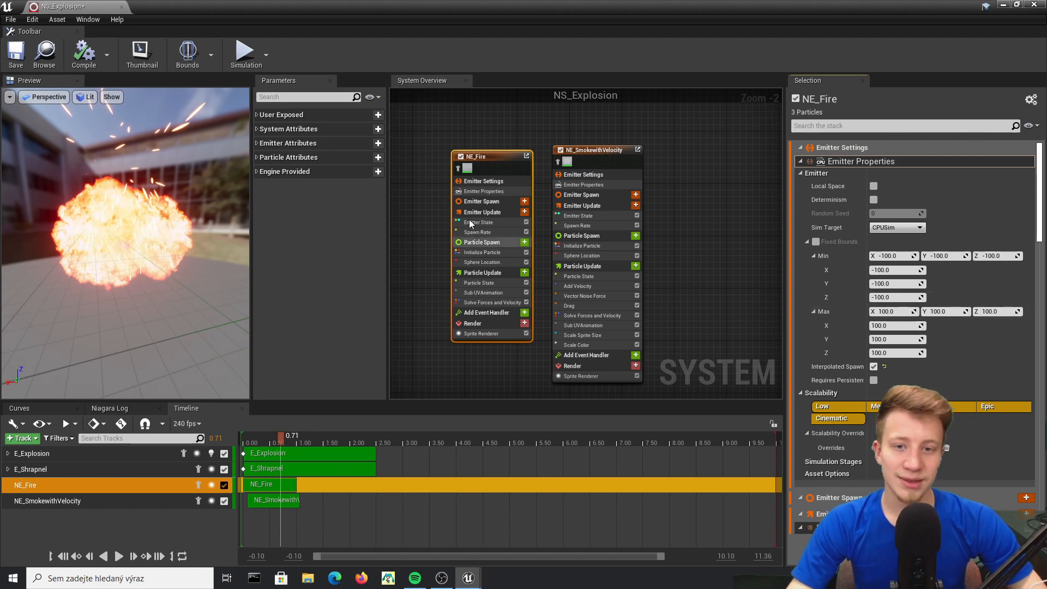
Step: Enable Loop Delay in NE_Fire's Emitter State and set it to 0.7
{"action": "left_click", "coordinate": [498, 213]}
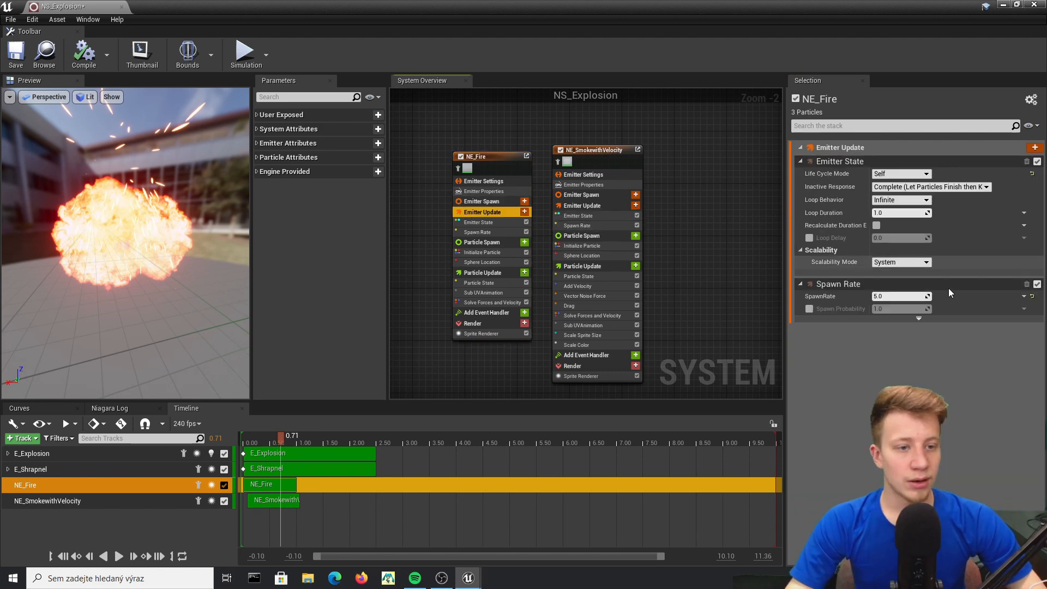
{"action": "left_click", "coordinate": [809, 238]}
{"action": "left_click", "coordinate": [896, 238]}
{"action": "type", "text": "0"}
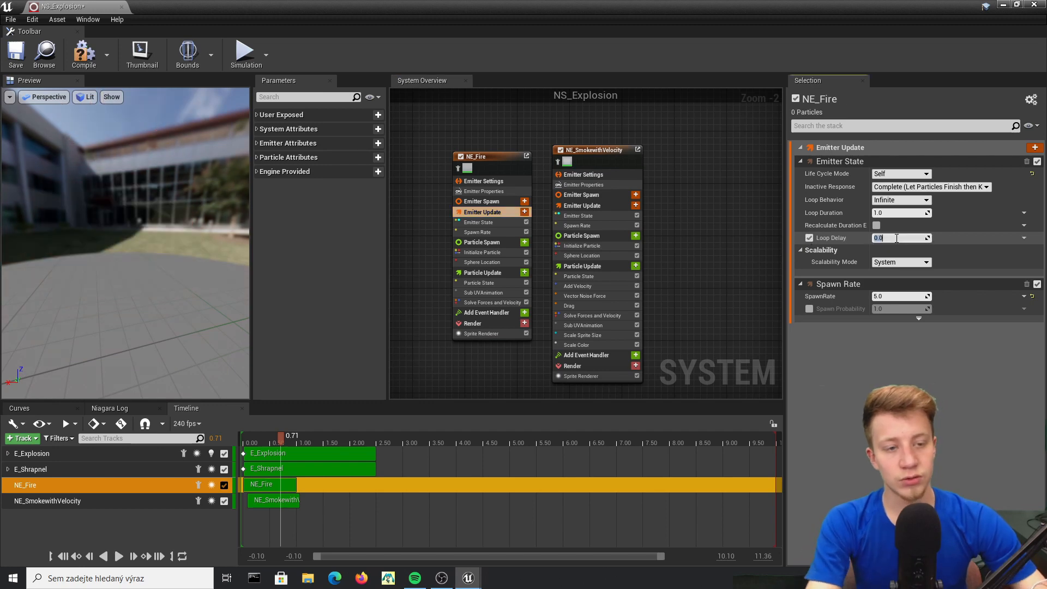
{"action": "type", "text": ".7"}
{"action": "key", "text": "Return"}
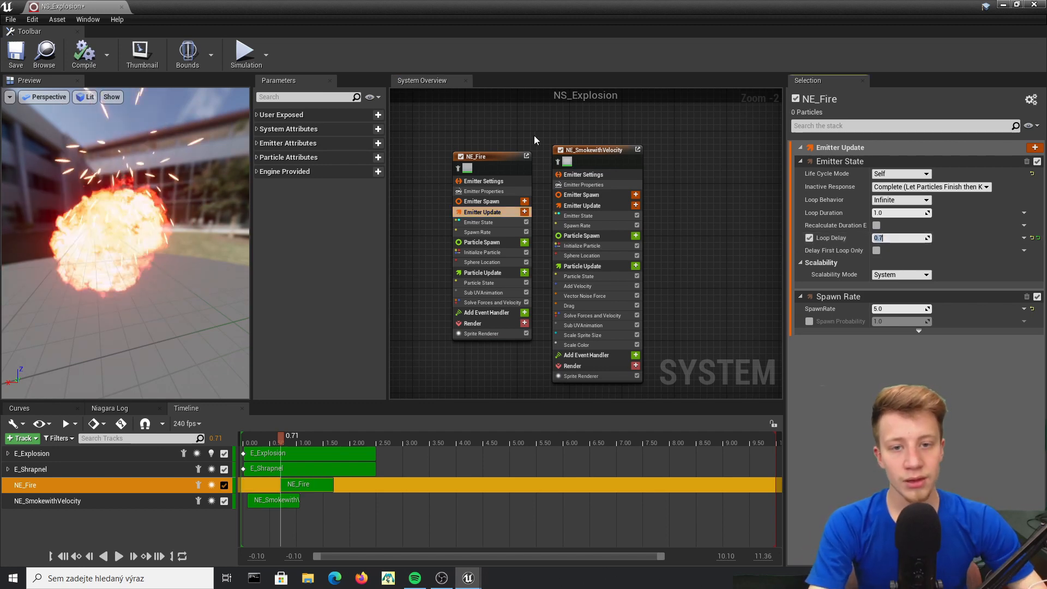
Step: Enable Loop Delay in NE_SmokewithVelocity's Emitter State and set it to 0.7
{"action": "left_click", "coordinate": [600, 156]}
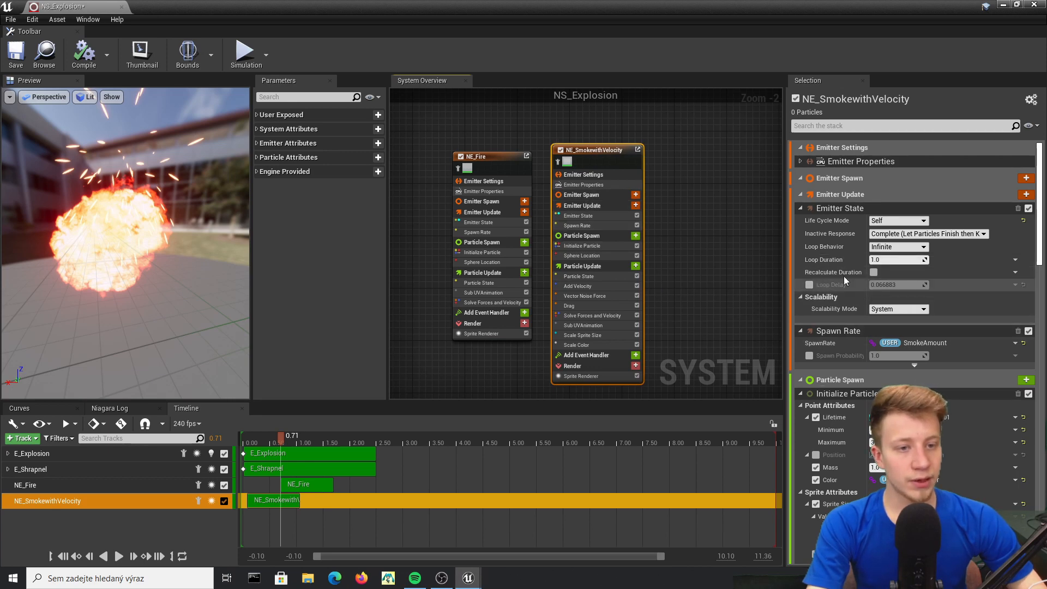
{"action": "left_click", "coordinate": [906, 284]}
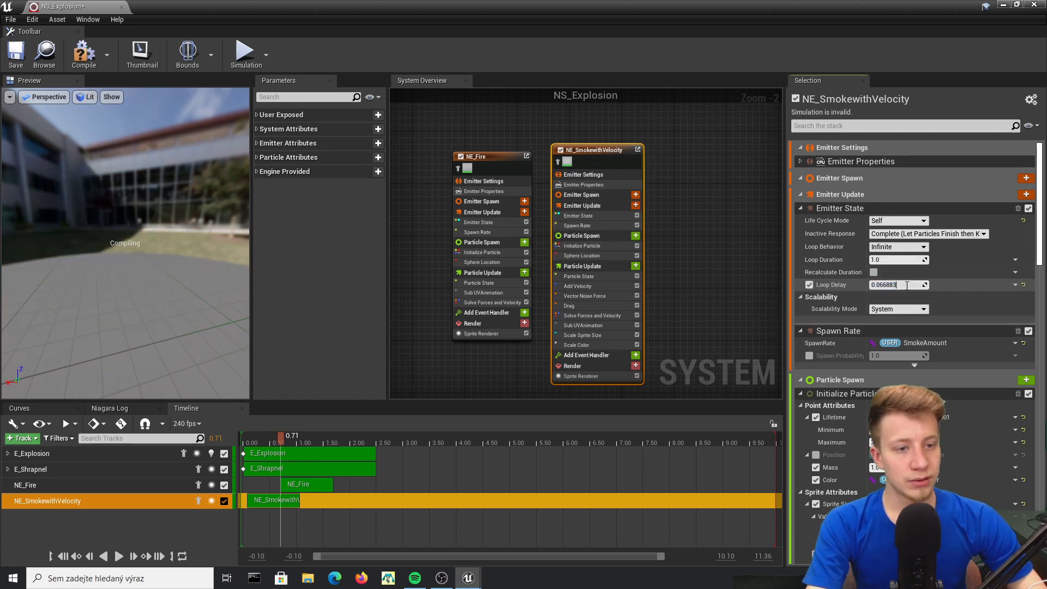
{"action": "left_click_drag", "start_coordinate": [905, 284], "coordinate": [876, 283]}
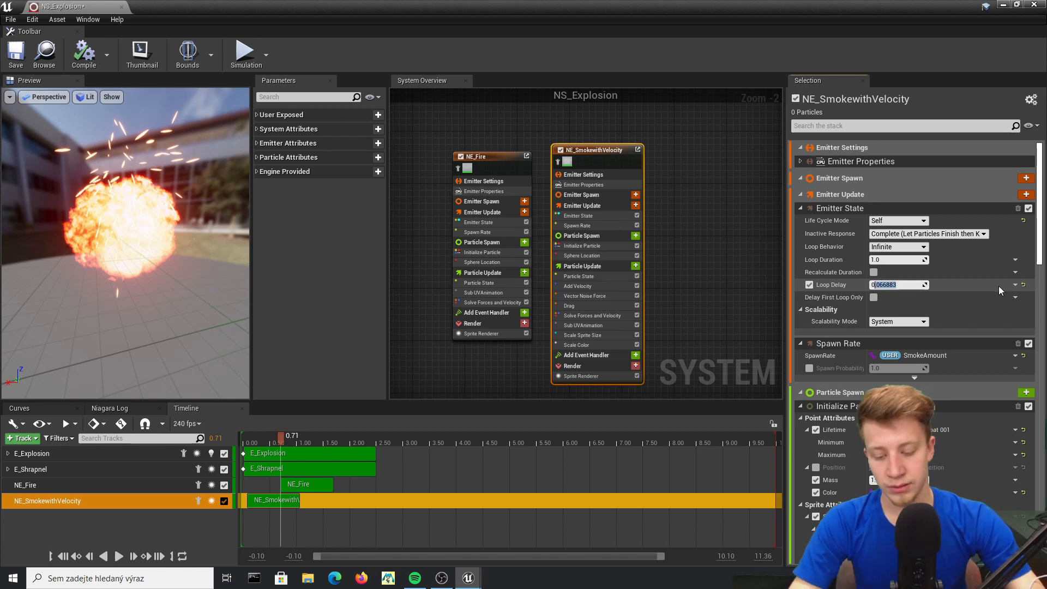
{"action": "type", "text": ".7"}
{"action": "key", "text": "Return"}
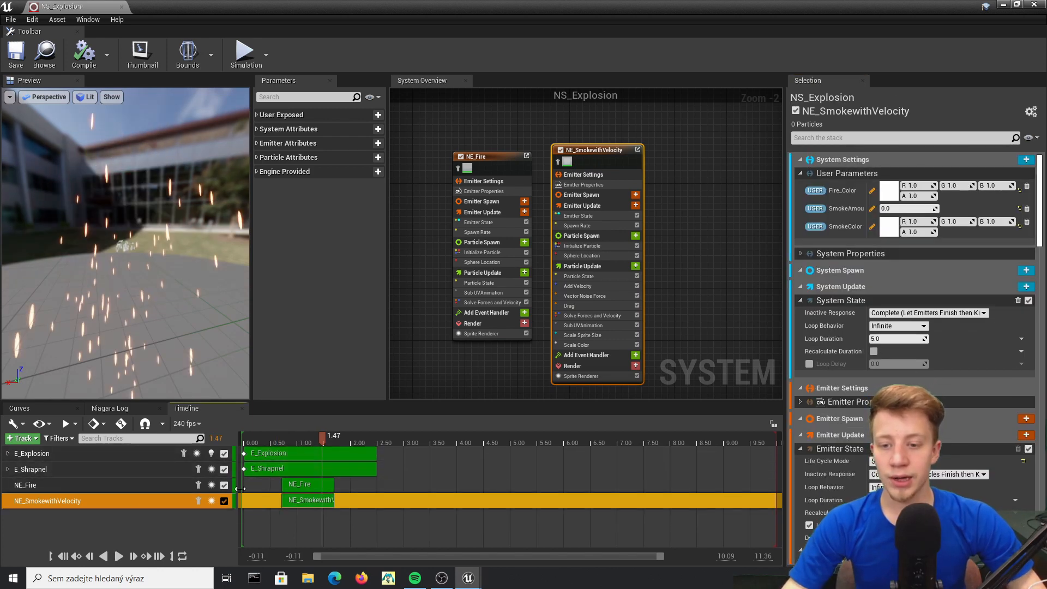
Step: Save the NS_Explosion system and play back the delayed fire in the preview, scrubbing through its start
{"action": "left_click_drag", "start_coordinate": [313, 441], "coordinate": [255, 443]}
{"action": "key", "text": "space"}
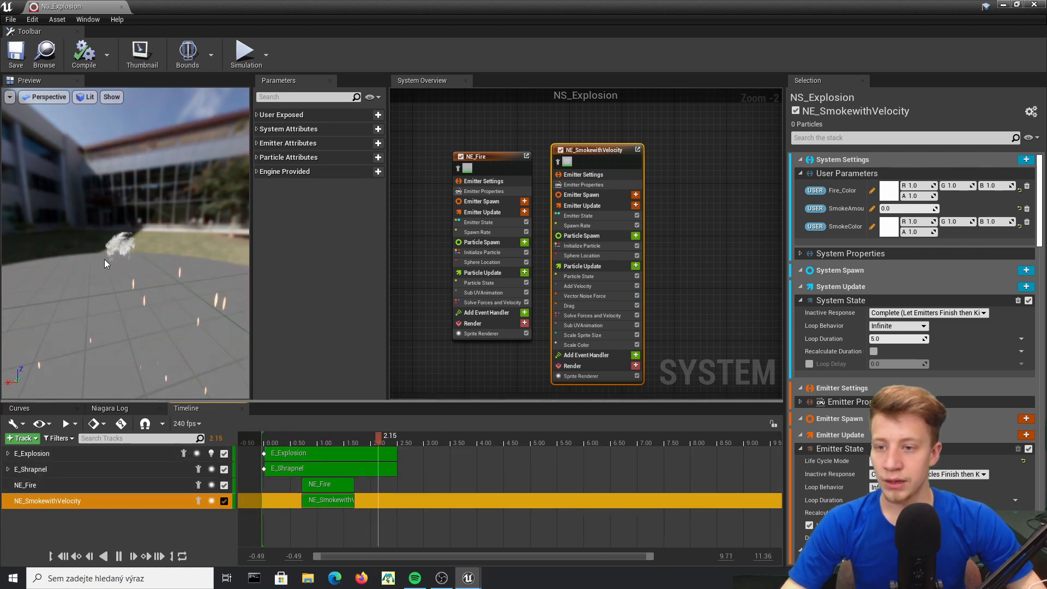
{"action": "left_click_drag", "start_coordinate": [82, 246], "coordinate": [213, 246]}
{"action": "key", "text": "ctrl+s"}
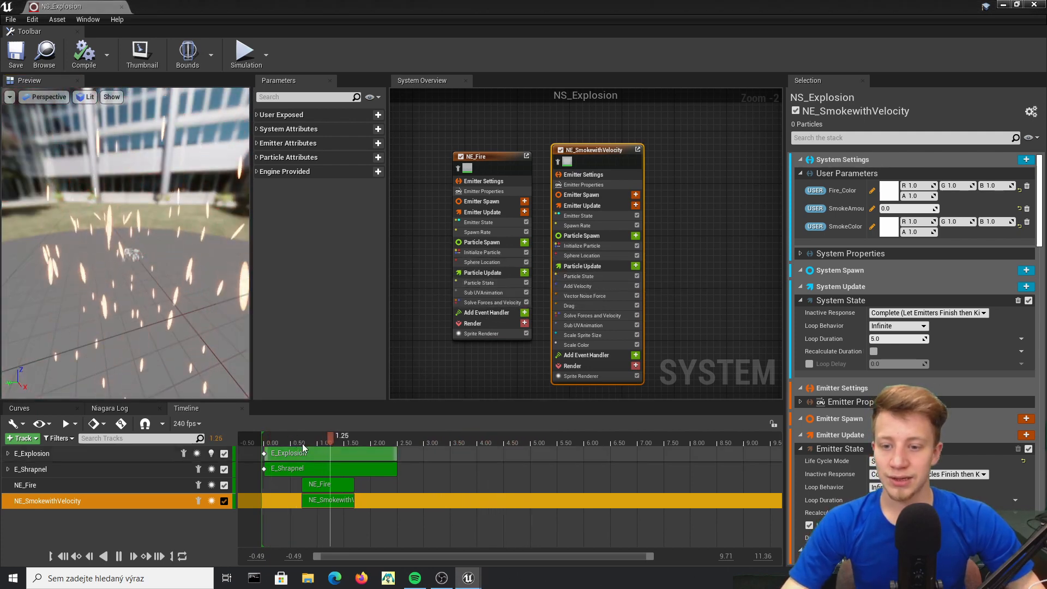
{"action": "left_click", "coordinate": [303, 439]}
{"action": "left_click_drag", "start_coordinate": [325, 434], "coordinate": [341, 439]}
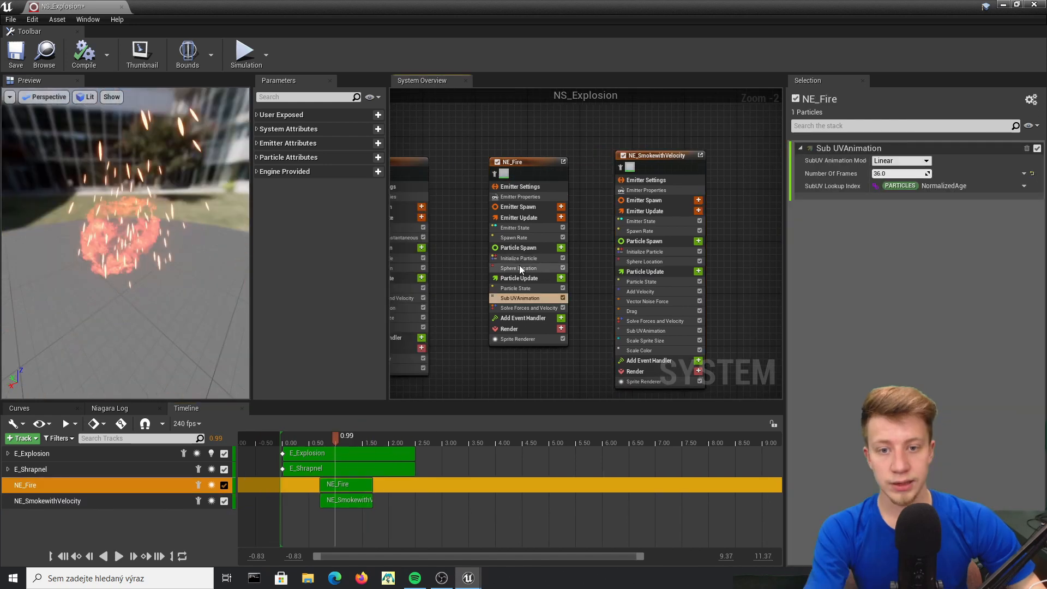
Step: Set the radius of NE_Fire's Sphere Location to 30 and check its Initialize Particle settings
{"action": "left_click", "coordinate": [518, 268]}
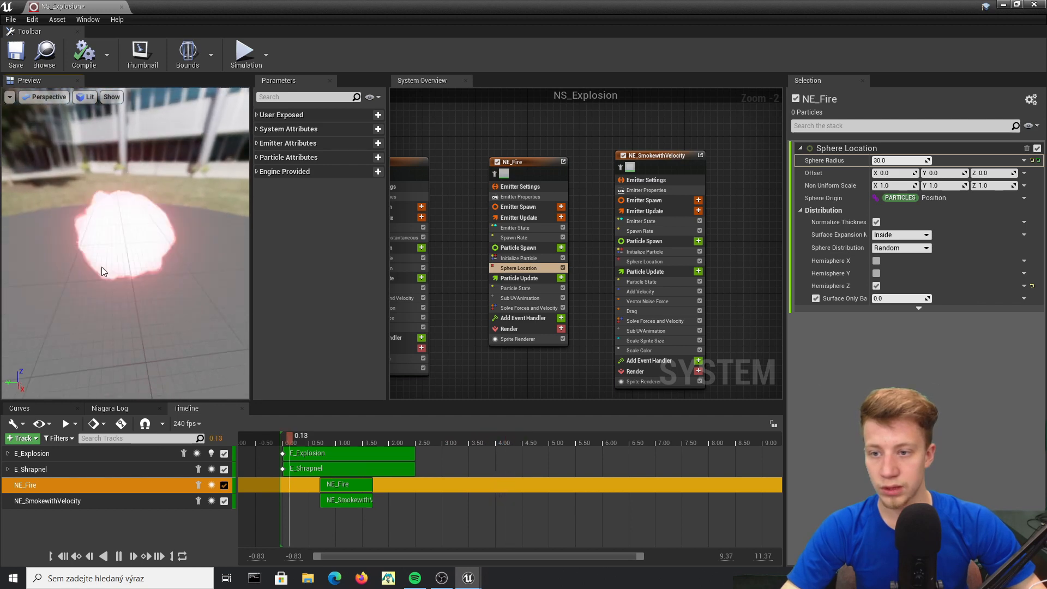
{"action": "left_click", "coordinate": [526, 250]}
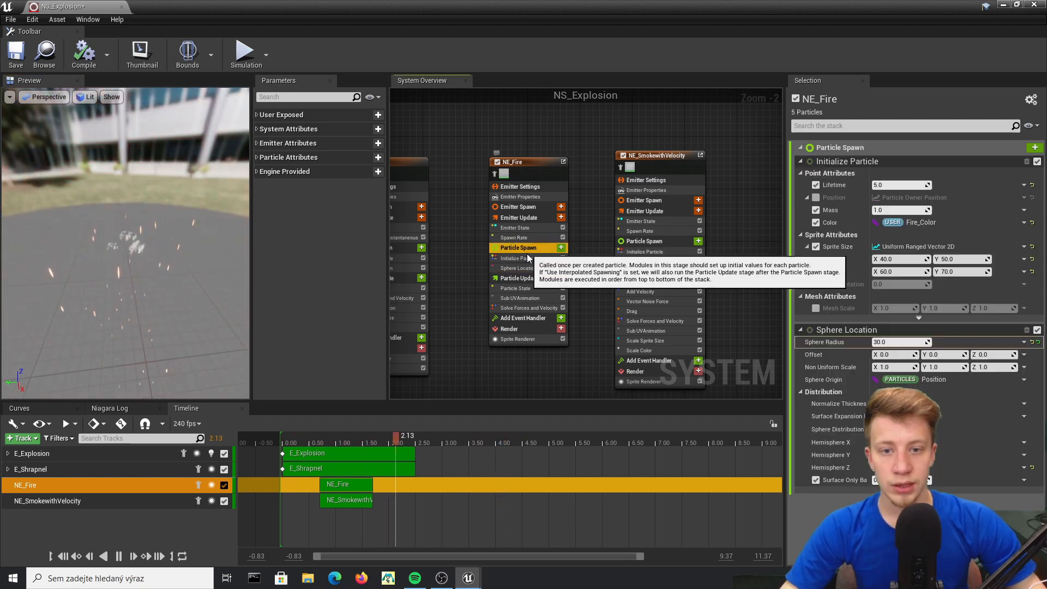
{"action": "left_click", "coordinate": [525, 258]}
Step: Set the Loop Delay in NE_Fire's Emitter State to 0.55
{"action": "left_click", "coordinate": [346, 489]}
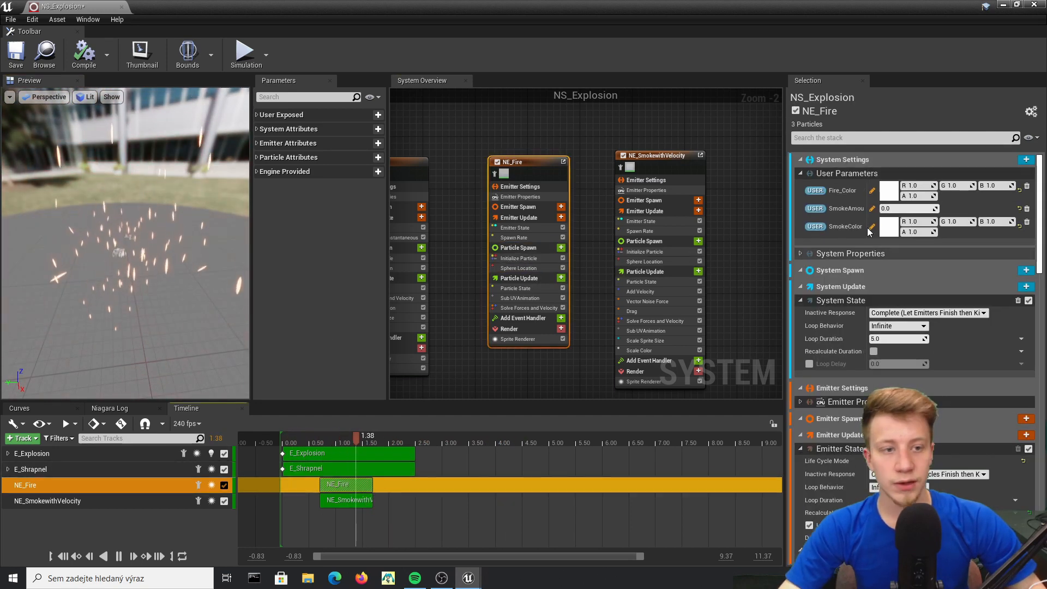
{"action": "left_click", "coordinate": [531, 267]}
{"action": "left_click", "coordinate": [530, 237]}
{"action": "left_click", "coordinate": [528, 218]}
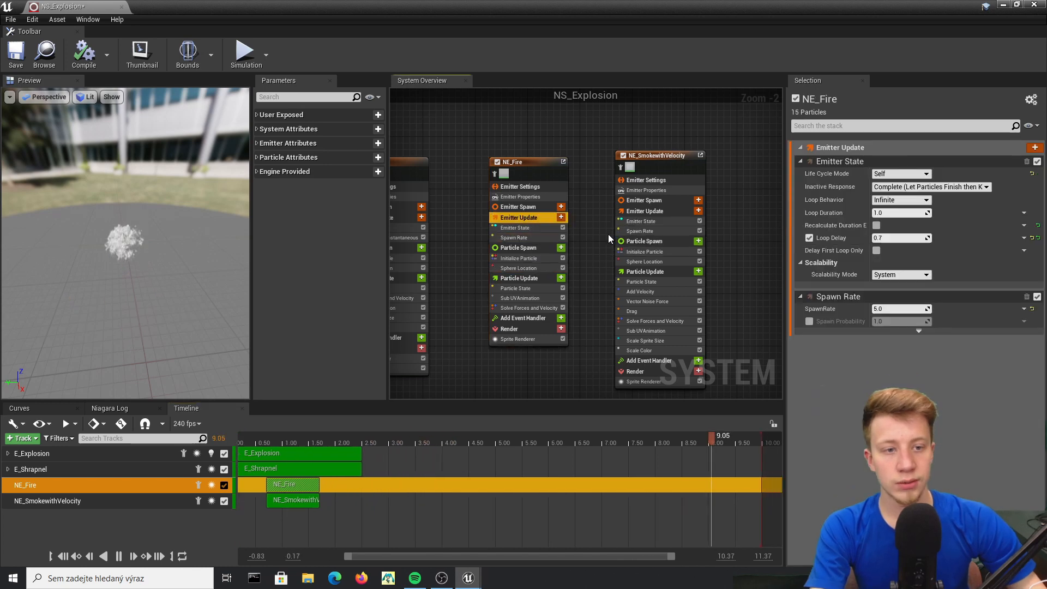
{"action": "left_click", "coordinate": [899, 238]}
{"action": "type", "text": "0.55"}
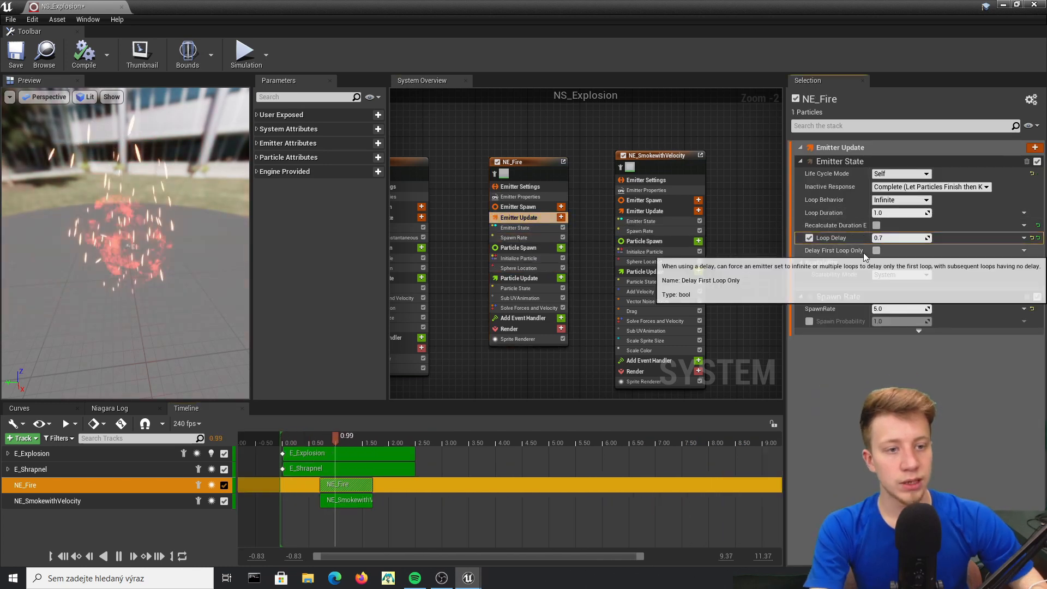
{"action": "key", "text": "Return"}
Step: Set the Loop Delay in NE_SmokewithVelocity's Emitter State to 0.55 and save the system
{"action": "left_click", "coordinate": [646, 230]}
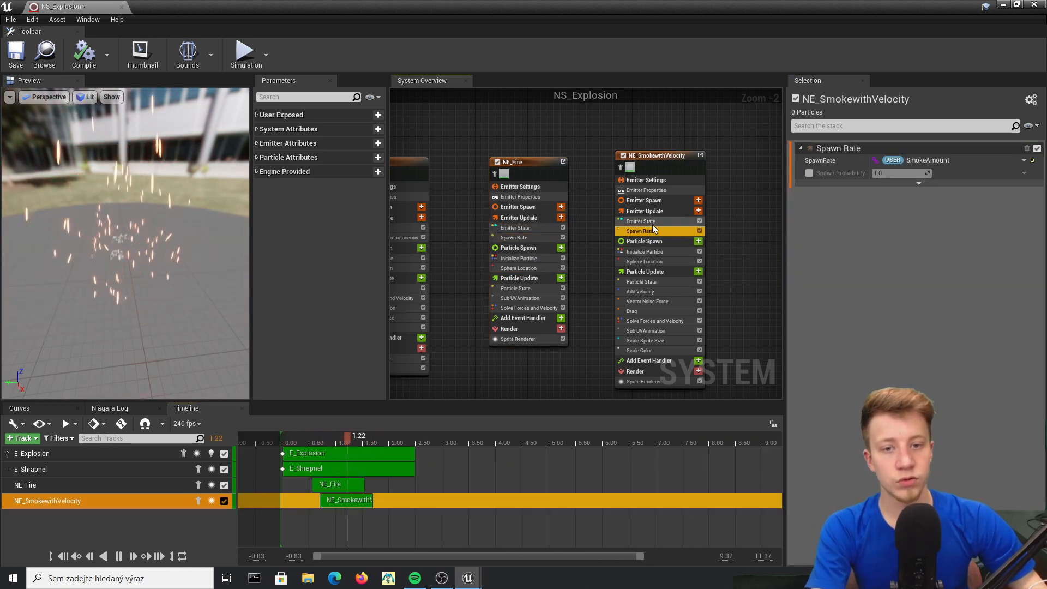
{"action": "left_click", "coordinate": [652, 222]}
{"action": "left_click", "coordinate": [658, 212]}
{"action": "left_click", "coordinate": [899, 238]}
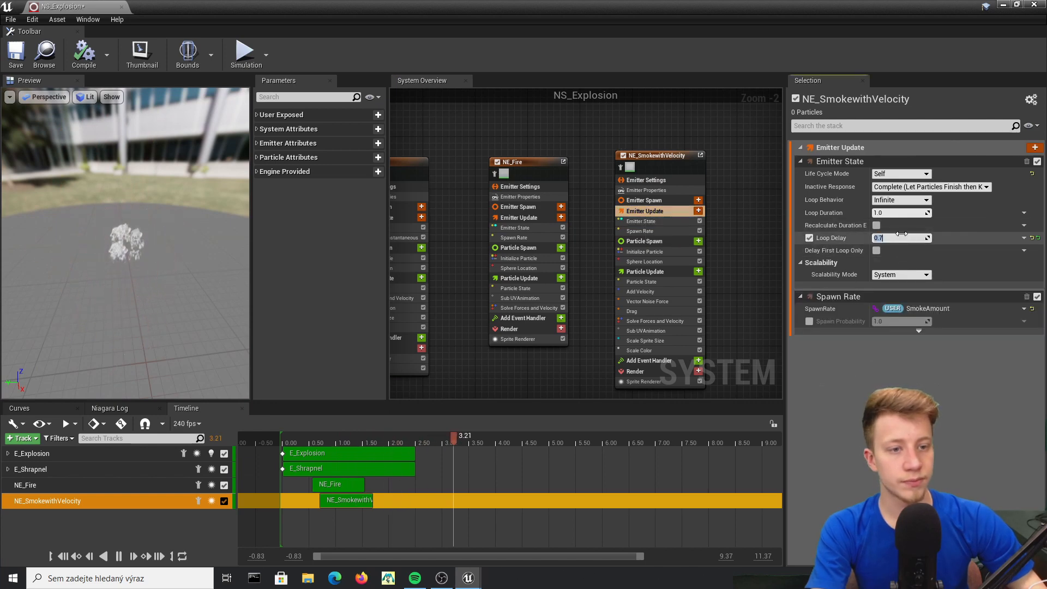
{"action": "type", "text": "0.55"}
{"action": "key", "text": "Return"}
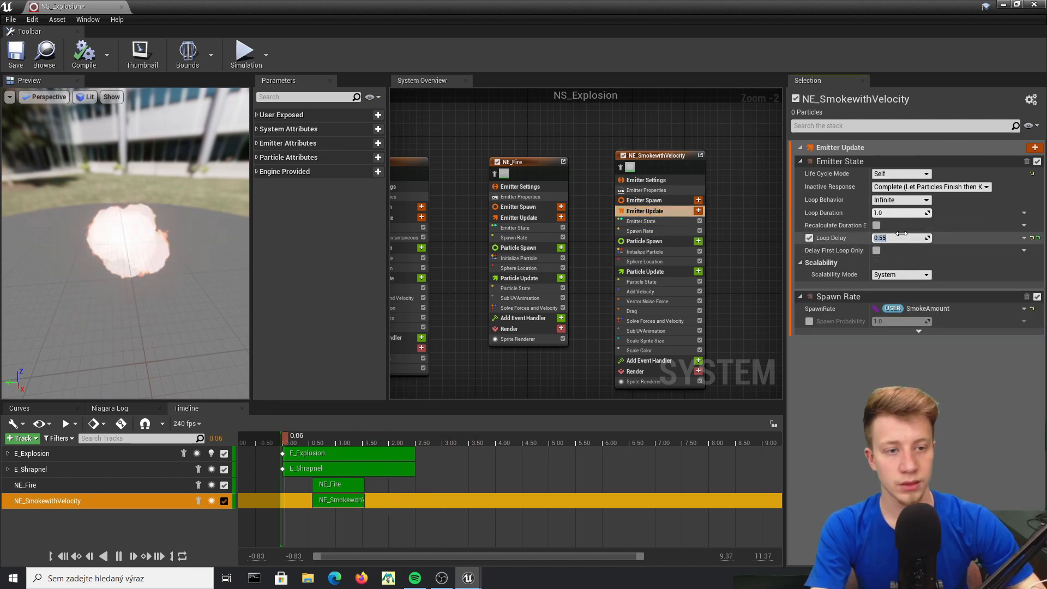
{"action": "key", "text": "ctrl+s"}
Step: Set NE_Fire's Spawn Rate to 20 and play back the explosion in the preview
{"action": "left_click", "coordinate": [304, 449]}
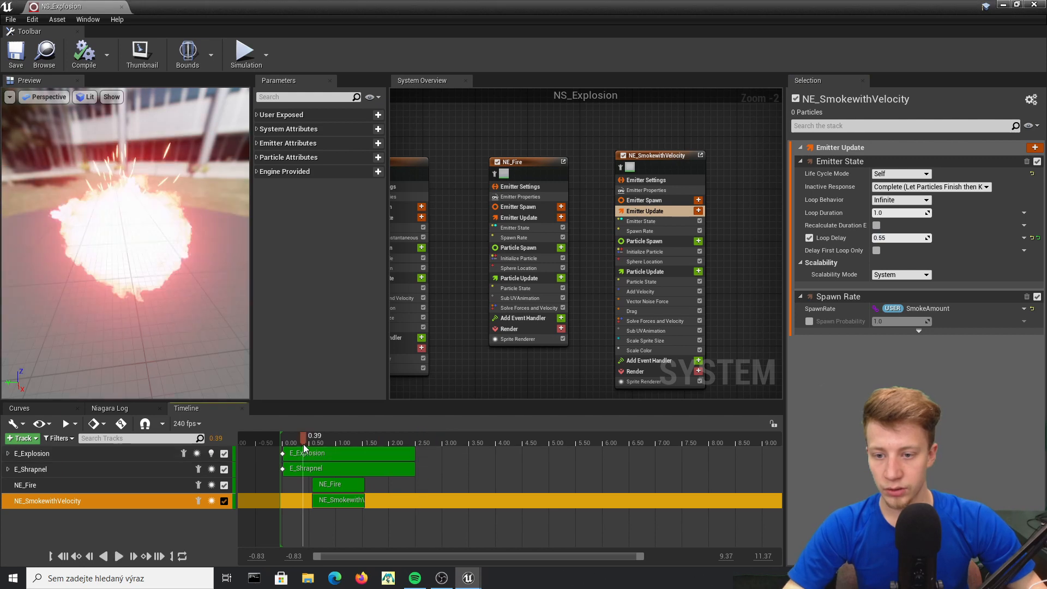
{"action": "left_click", "coordinate": [534, 169]}
{"action": "left_click", "coordinate": [518, 258]}
{"action": "left_click", "coordinate": [375, 438]}
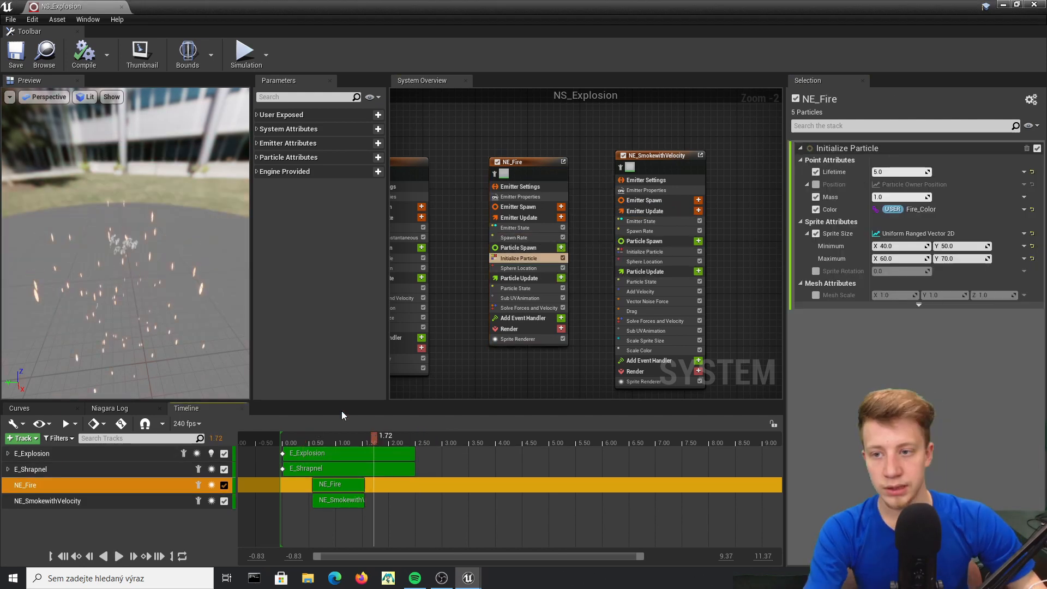
{"action": "left_click", "coordinate": [521, 228]}
{"action": "left_click", "coordinate": [522, 238]}
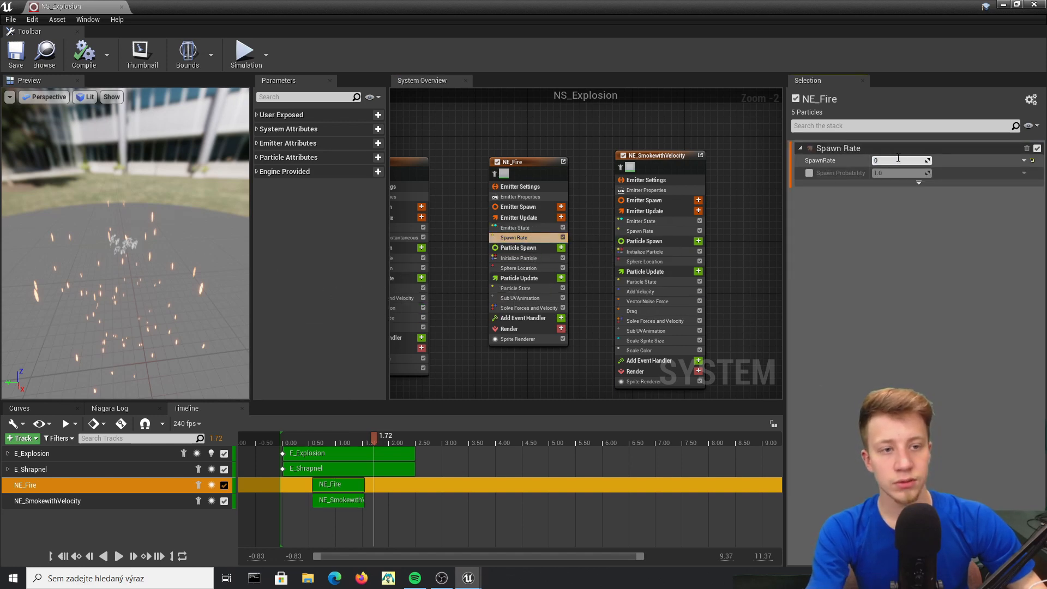
{"action": "left_click", "coordinate": [307, 439]}
{"action": "mouse_move", "coordinate": [122, 243]}
{"action": "left_mouse_down"}
{"action": "mouse_move", "coordinate": [164, 202]}
{"action": "mouse_move", "coordinate": [122, 243]}
{"action": "left_mouse_up"}
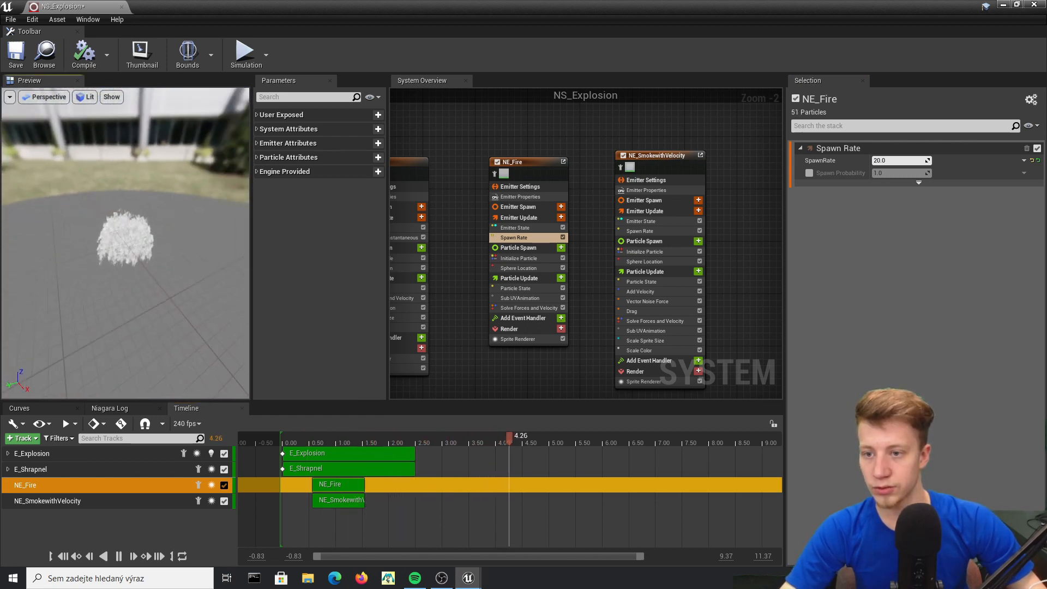
Step: Set the X values of NE_Fire's Sprite Size in Initialize Particle to 80 minimum and 100 maximum
{"action": "left_click", "coordinate": [519, 278]}
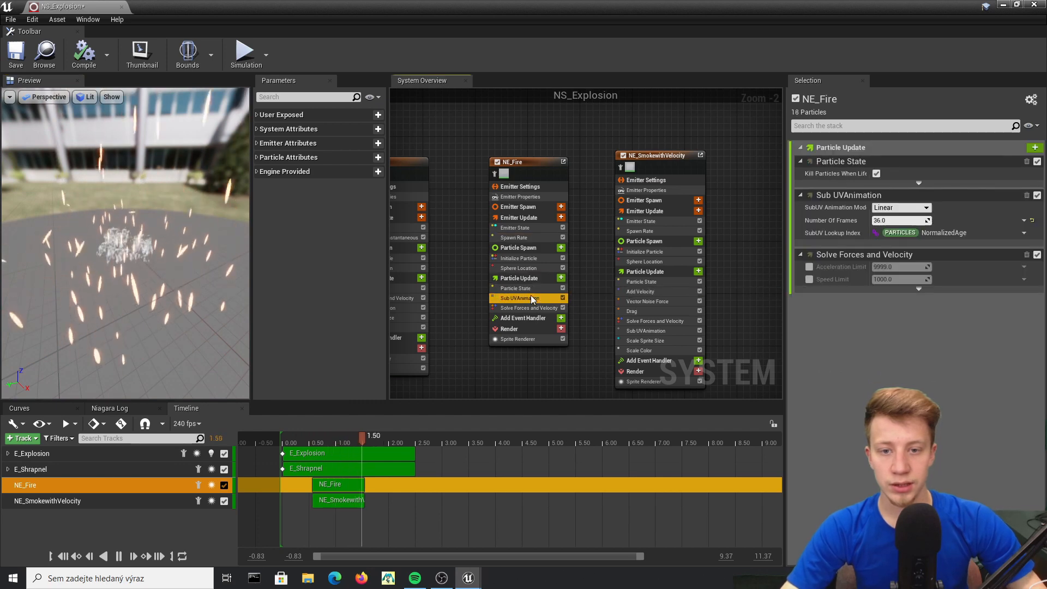
{"action": "left_click", "coordinate": [531, 258]}
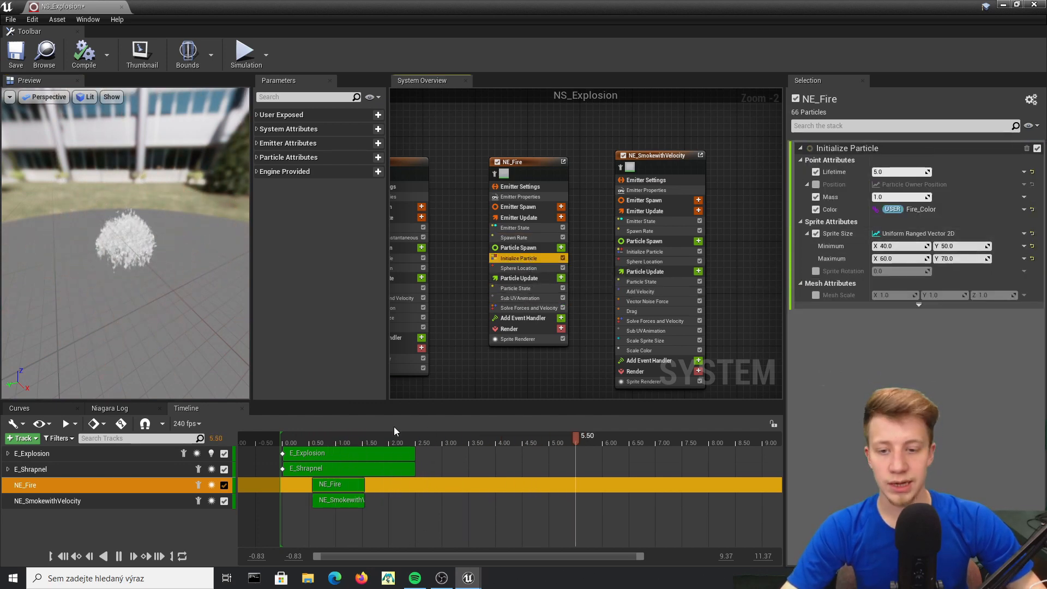
{"action": "left_click", "coordinate": [364, 443]}
{"action": "left_click", "coordinate": [885, 247]}
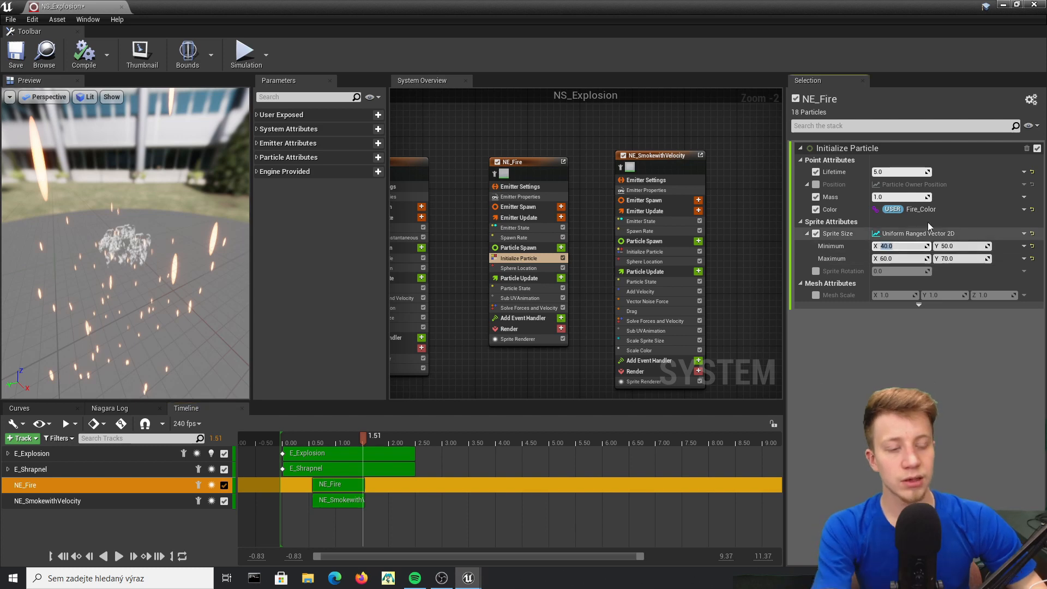
{"action": "type", "text": "80"}
{"action": "key", "text": "Return"}
{"action": "left_click", "coordinate": [916, 260]}
{"action": "type", "text": "100"}
{"action": "key", "text": "Return"}
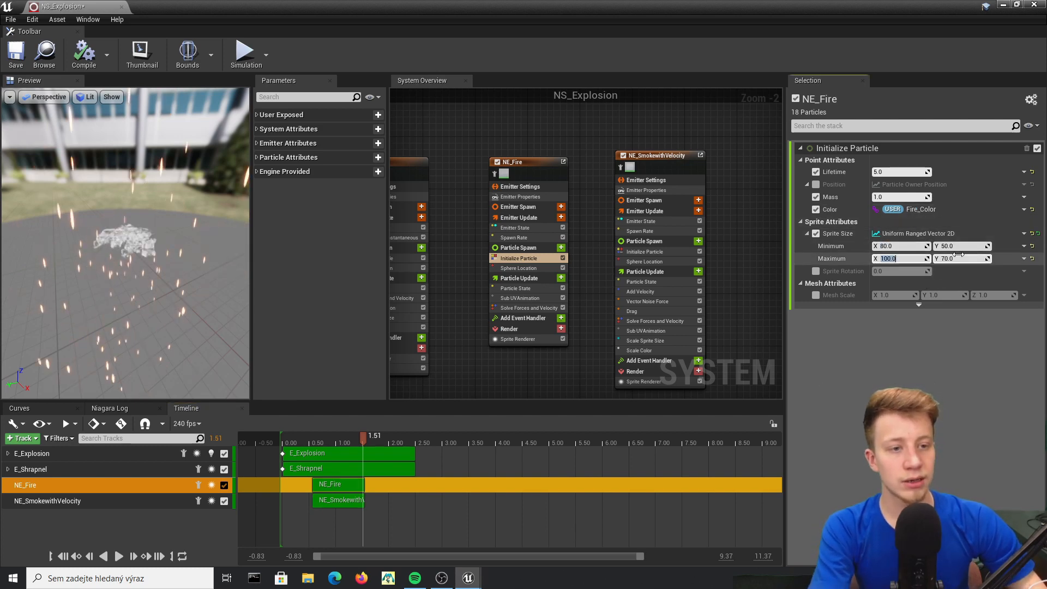
Step: Set the Y values of NE_Fire's Sprite Size to 90 minimum and 130 maximum, and play back the explosion
{"action": "type", "text": "90"}
{"action": "key", "text": "Return"}
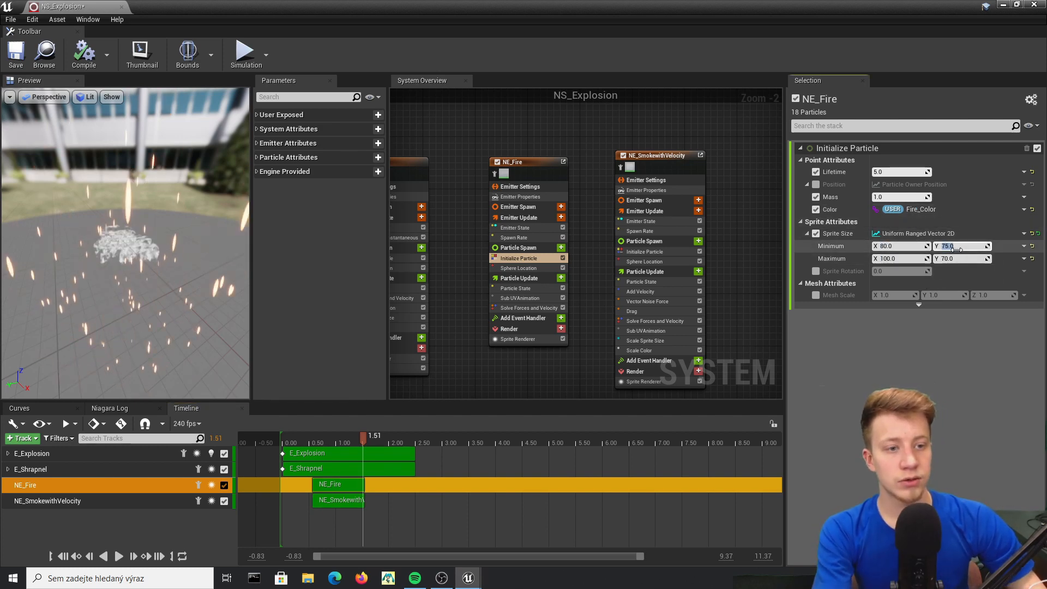
{"action": "left_click", "coordinate": [956, 256]}
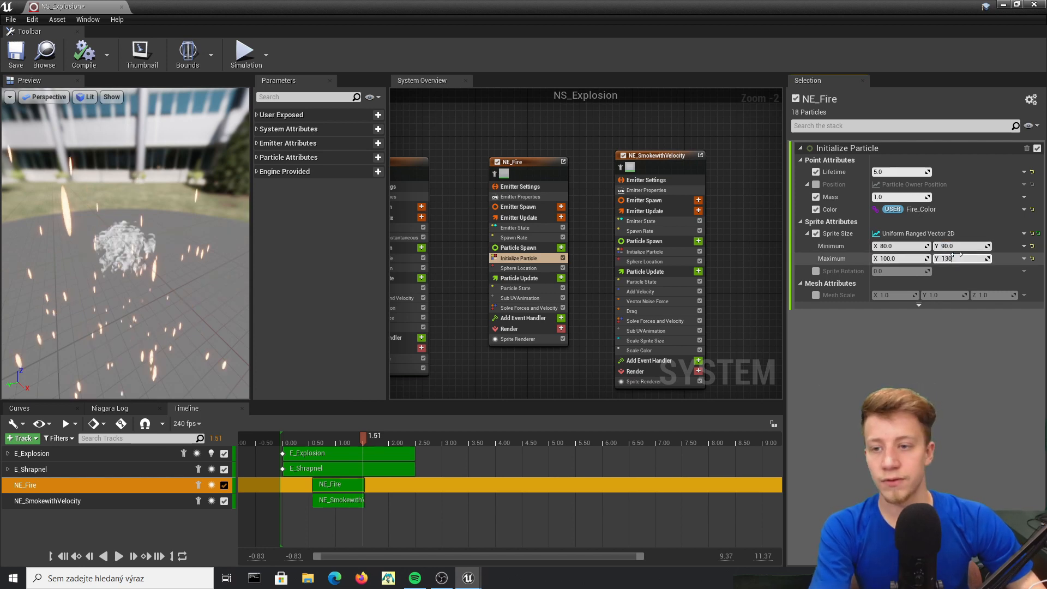
{"action": "key", "text": "Return"}
{"action": "left_click", "coordinate": [300, 440]}
{"action": "key", "text": "space"}
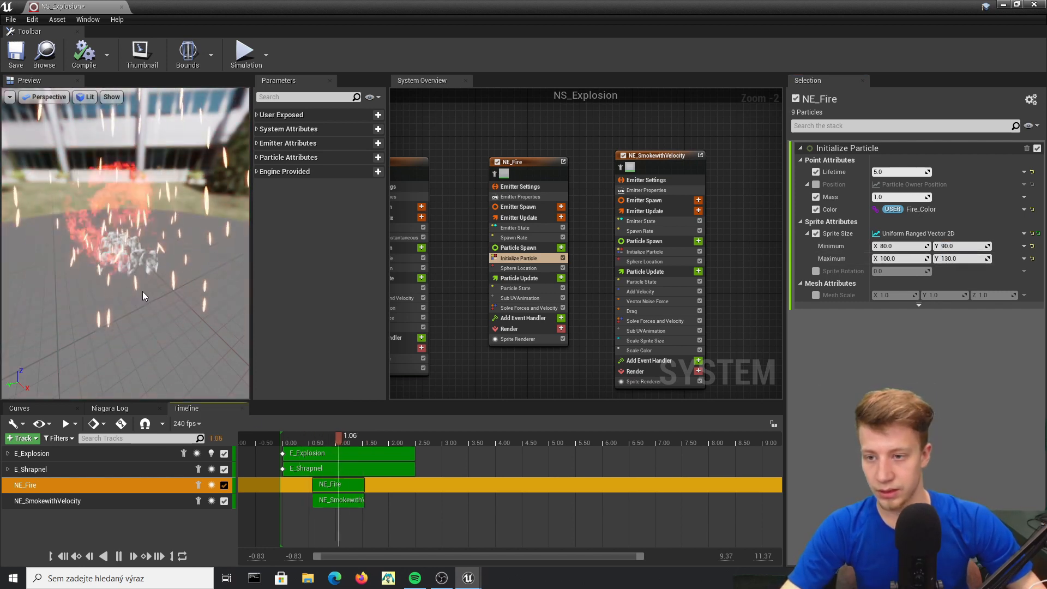
{"action": "mouse_move", "coordinate": [171, 290]}
{"action": "left_mouse_down"}
{"action": "mouse_move", "coordinate": [104, 276]}
{"action": "mouse_move", "coordinate": [155, 287]}
{"action": "mouse_move", "coordinate": [192, 327]}
{"action": "mouse_move", "coordinate": [193, 303]}
{"action": "mouse_move", "coordinate": [145, 273]}
{"action": "mouse_move", "coordinate": [179, 291]}
{"action": "left_mouse_up"}
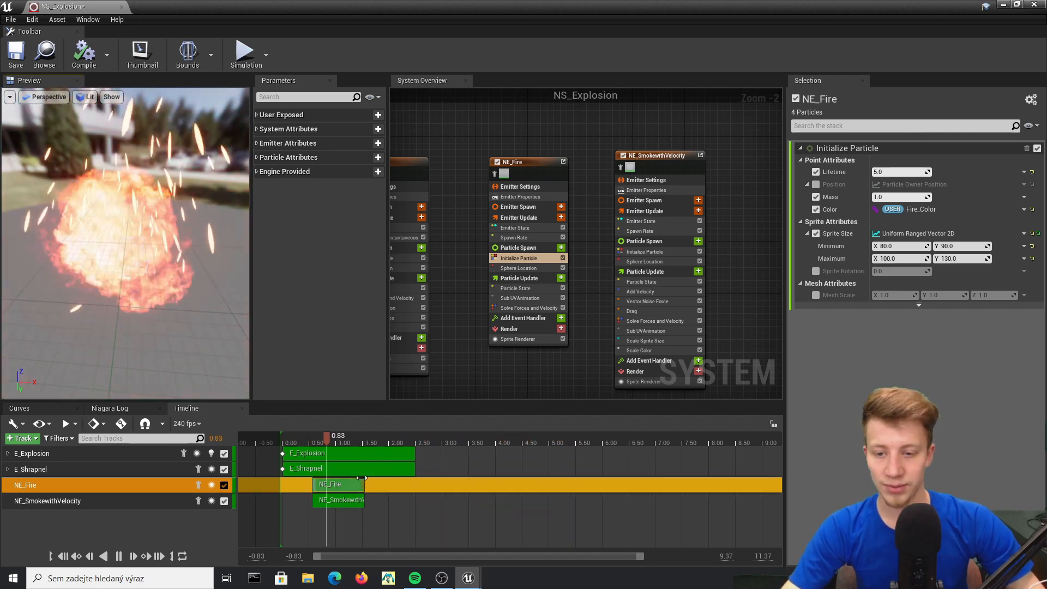
{"action": "left_click", "coordinate": [345, 442]}
{"action": "left_click_drag", "start_coordinate": [345, 442], "coordinate": [368, 443]}
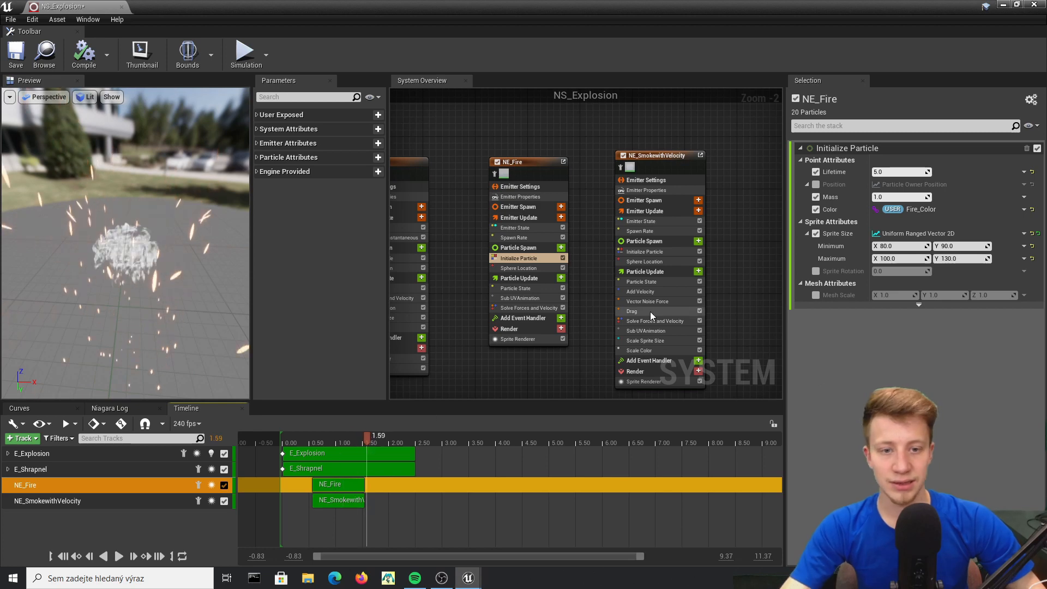
Step: Set the Sphere Radius in NE_Fire's Sphere Location to 50
{"action": "left_click", "coordinate": [640, 281]}
{"action": "left_click", "coordinate": [644, 262]}
{"action": "left_click", "coordinate": [645, 251]}
{"action": "left_click", "coordinate": [643, 262]}
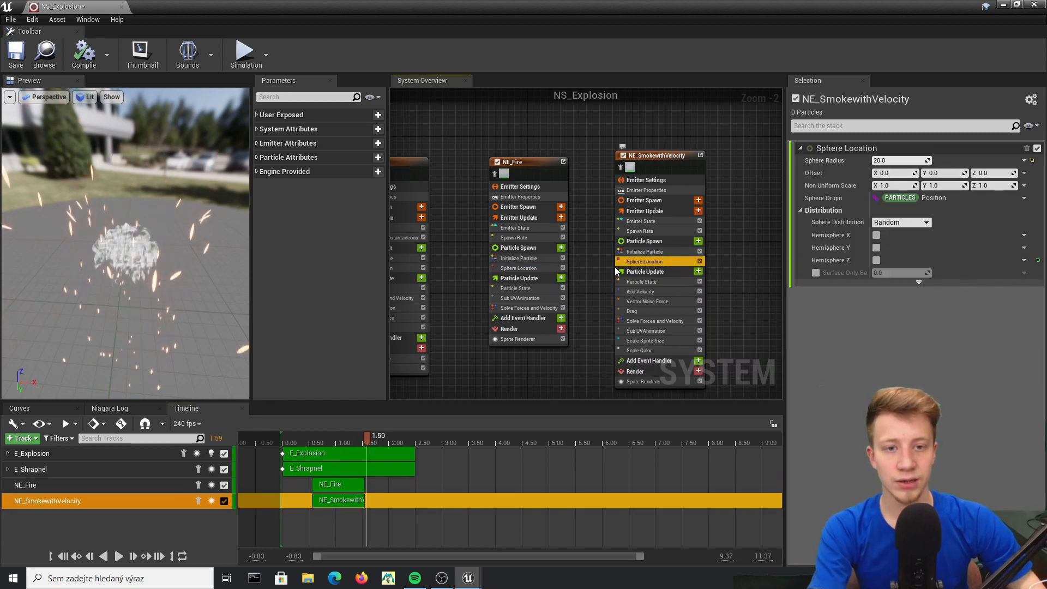
{"action": "left_click", "coordinate": [518, 268]}
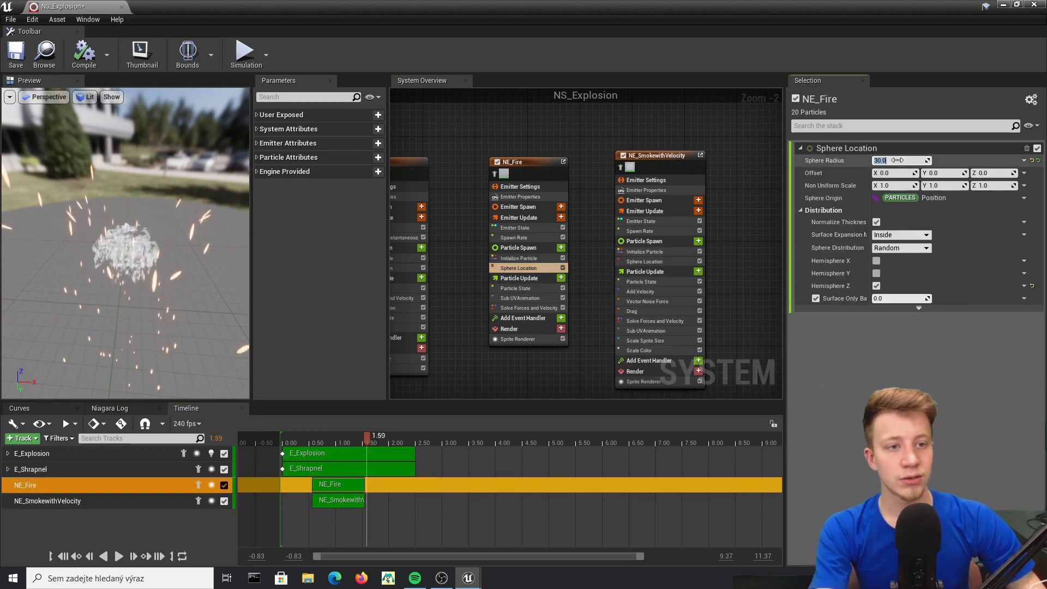
{"action": "left_click", "coordinate": [901, 163]}
{"action": "type", "text": "50"}
{"action": "key", "text": "Return"}
Step: Examine the size of the explosion in the level viewport and return to the Niagara system
{"action": "left_click_drag", "start_coordinate": [147, 246], "coordinate": [248, 202]}
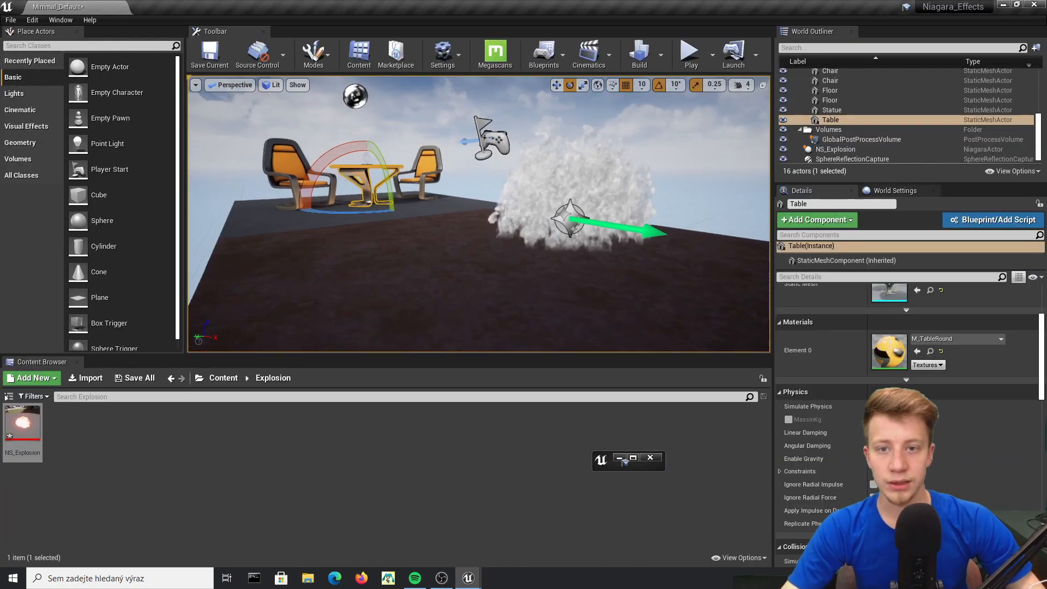
{"action": "right_click_drag", "start_coordinate": [480, 218], "coordinate": [414, 224]}
{"action": "left_click", "coordinate": [632, 457]}
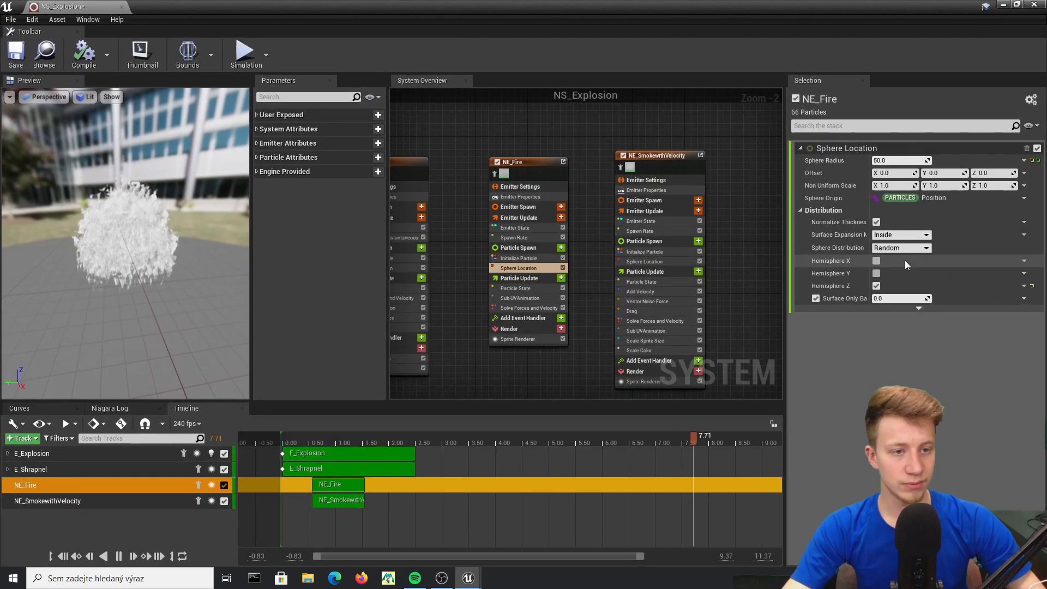
Step: Set the Surface Expansion Mode in NE_Fire's Sphere Location to Centered and play back the explosion from the start
{"action": "left_click", "coordinate": [905, 236]}
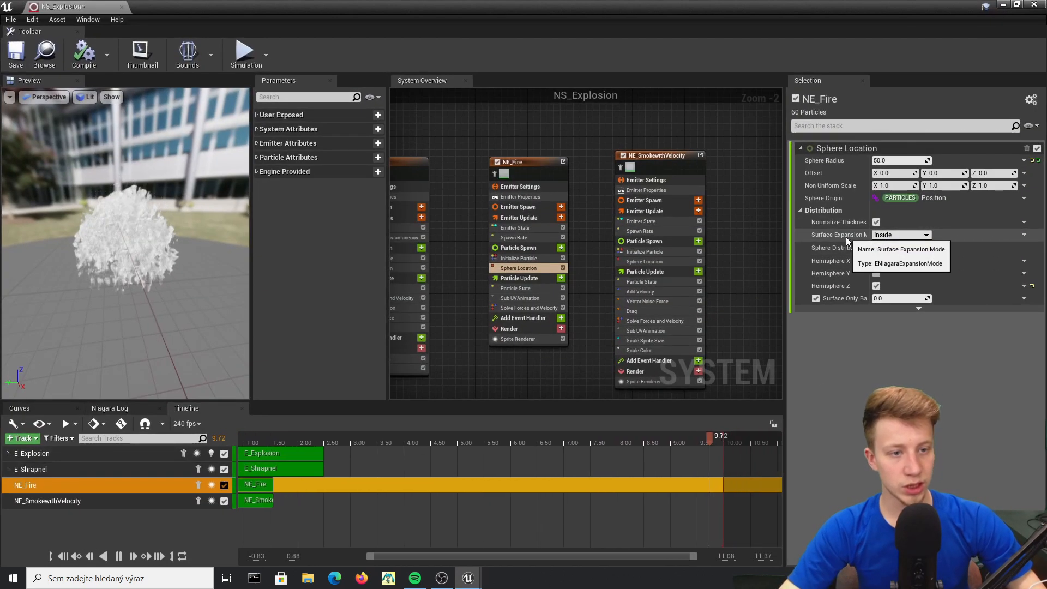
{"action": "left_click", "coordinate": [902, 258]}
{"action": "left_click", "coordinate": [689, 291]}
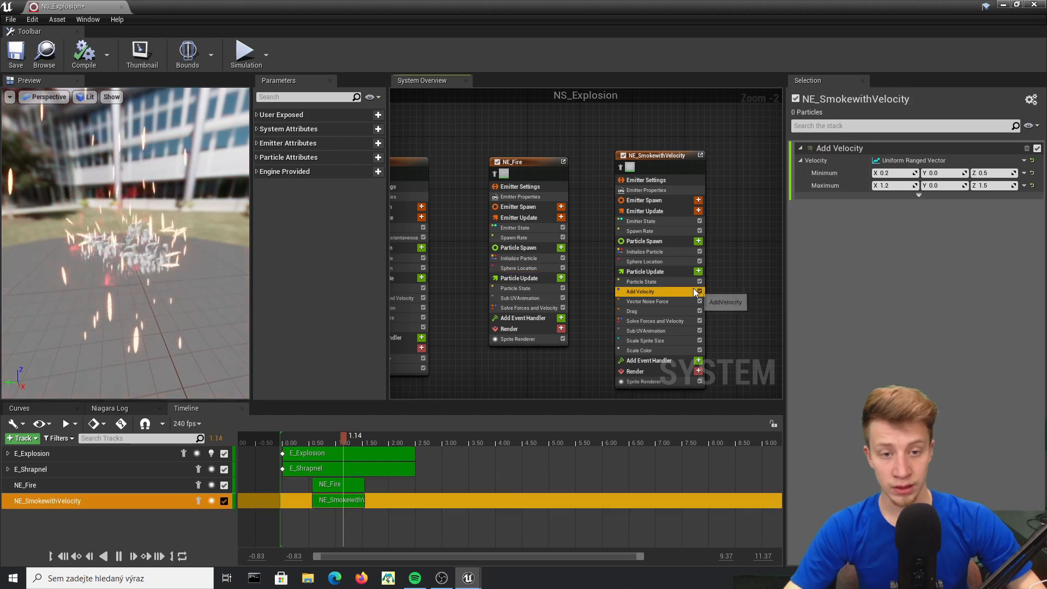
{"action": "left_click", "coordinate": [524, 267]}
{"action": "left_click", "coordinate": [916, 235]}
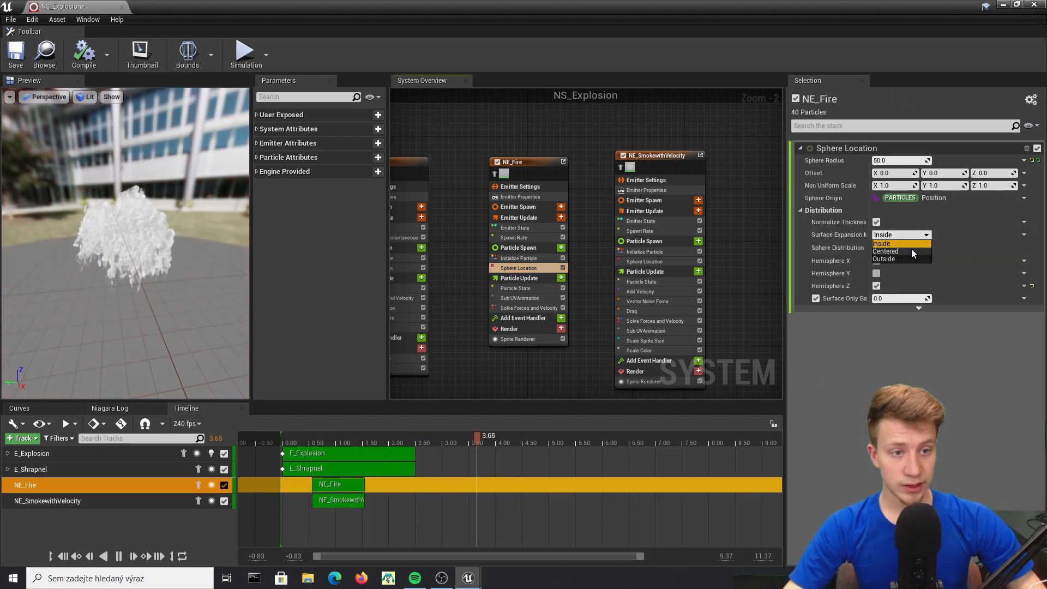
{"action": "left_click", "coordinate": [912, 252]}
{"action": "left_click", "coordinate": [284, 434]}
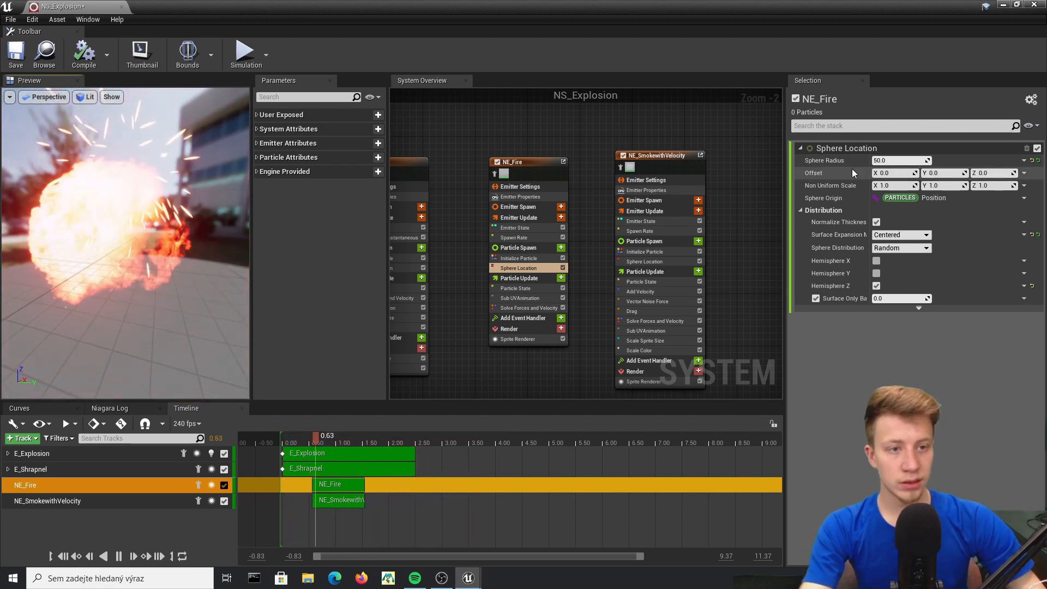
Step: Set the Sphere Radius in NE_Fire's Sphere Location to 70 and check the explosion in the level viewport
{"action": "left_click", "coordinate": [896, 160]}
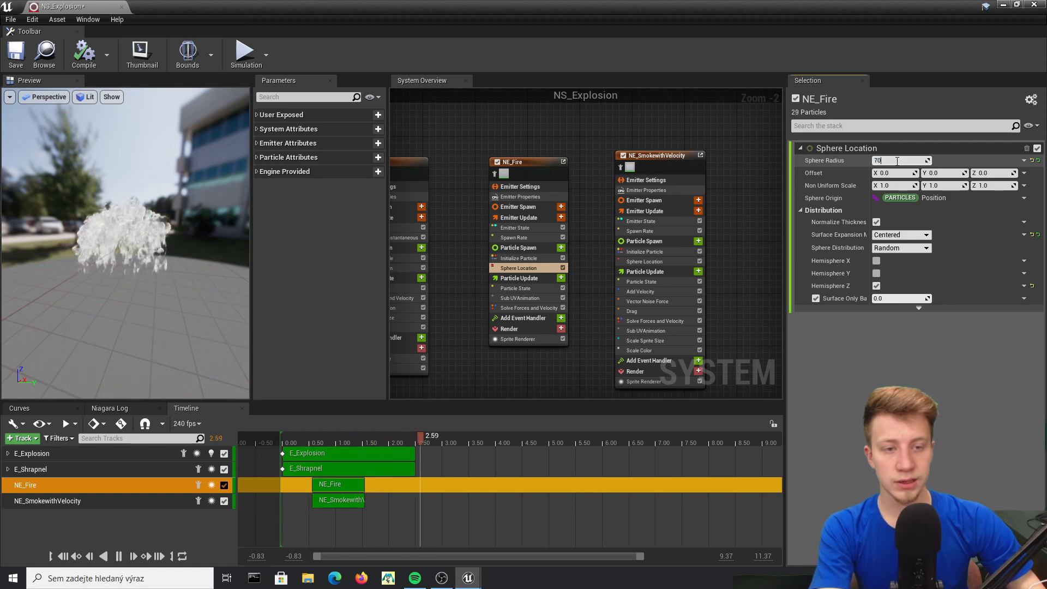
{"action": "type", "text": "70"}
{"action": "key", "text": "Return"}
{"action": "left_click_drag", "start_coordinate": [126, 235], "coordinate": [204, 306]}
{"action": "left_click_drag", "start_coordinate": [523, 6], "coordinate": [523, 432]}
{"action": "right_click_drag", "start_coordinate": [541, 224], "coordinate": [512, 227]}
{"action": "left_click", "coordinate": [530, 433]}
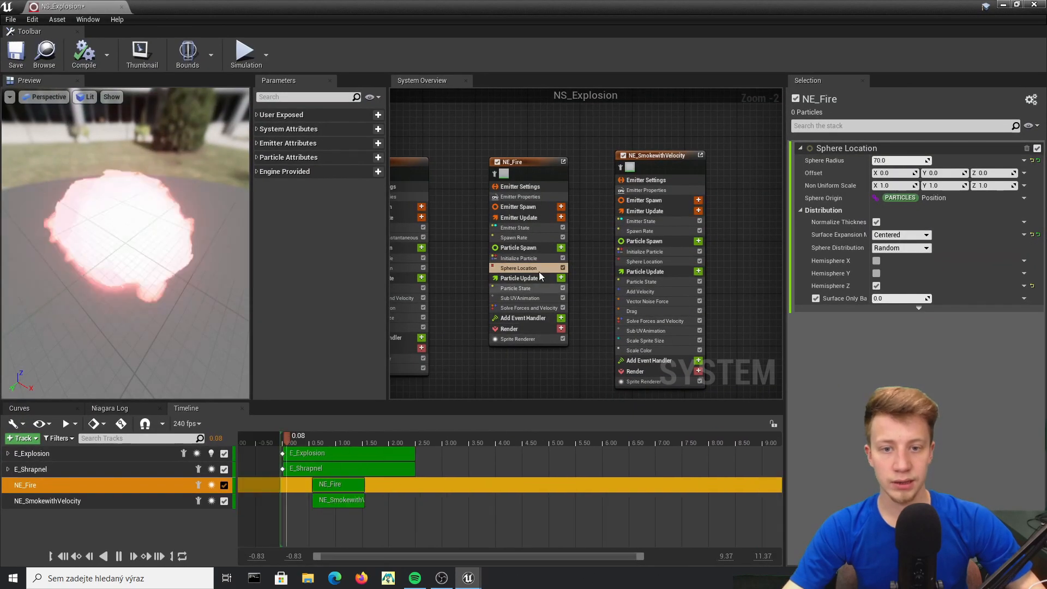
Step: Set the maximum Y of NE_Fire's Sprite Size to 100 and check the explosion in the level viewport
{"action": "left_click", "coordinate": [519, 258]}
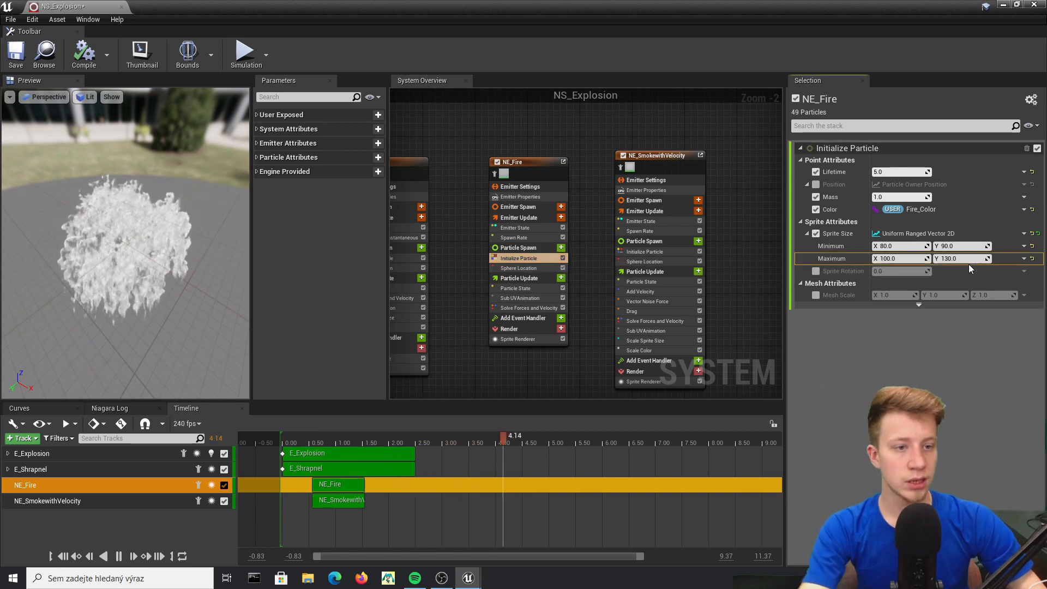
{"action": "left_click", "coordinate": [969, 259]}
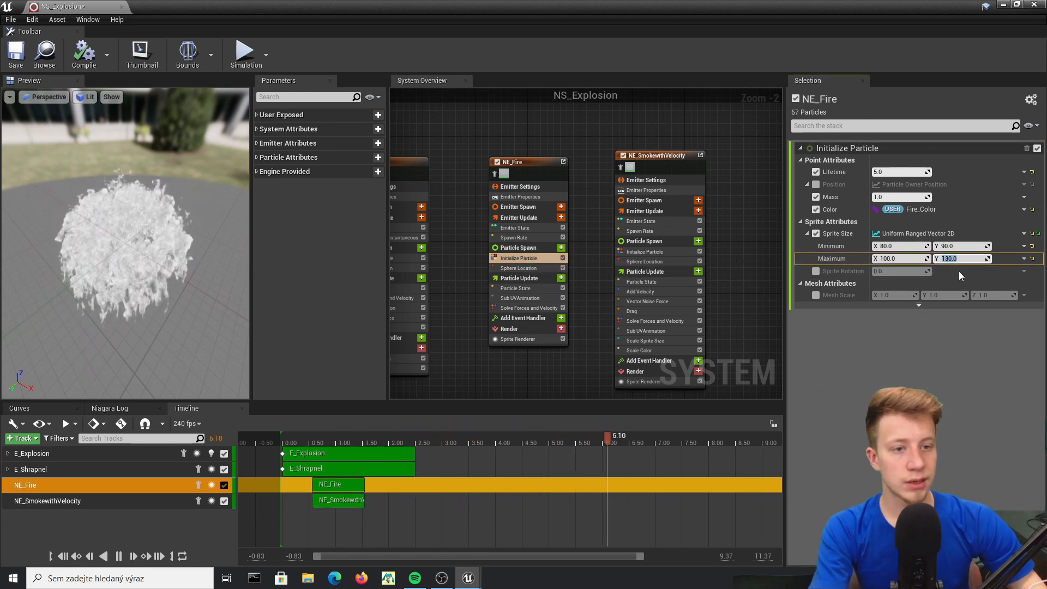
{"action": "type", "text": "100"}
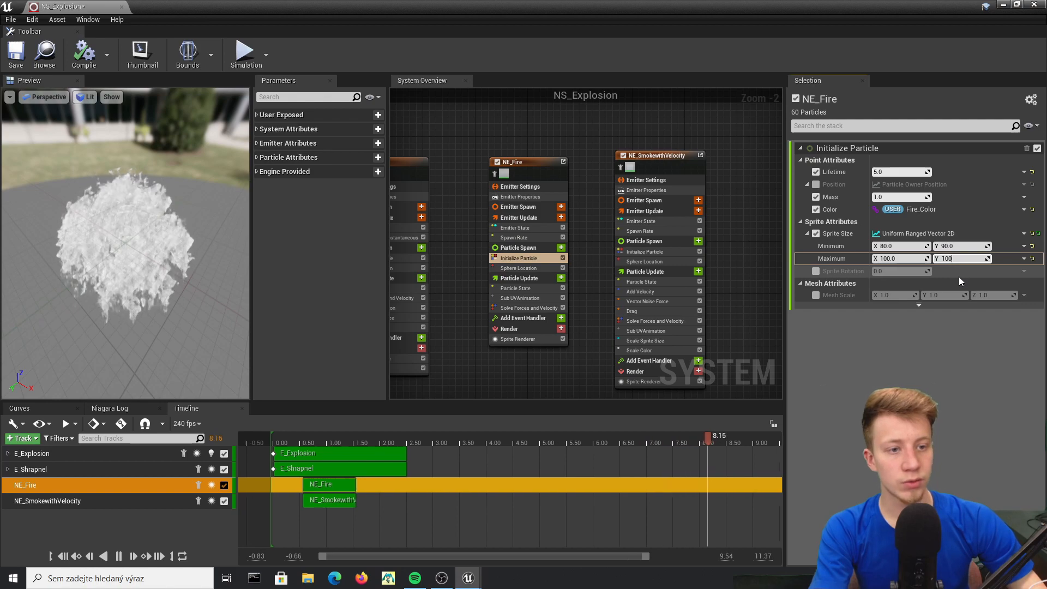
{"action": "key", "text": "Return"}
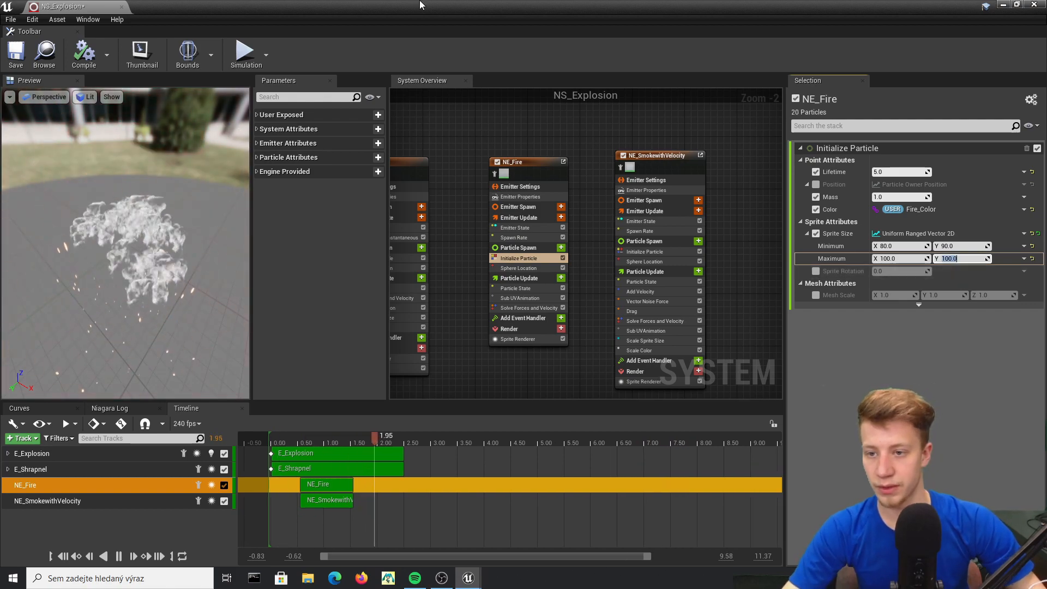
{"action": "left_click_drag", "start_coordinate": [420, 5], "coordinate": [385, 378]}
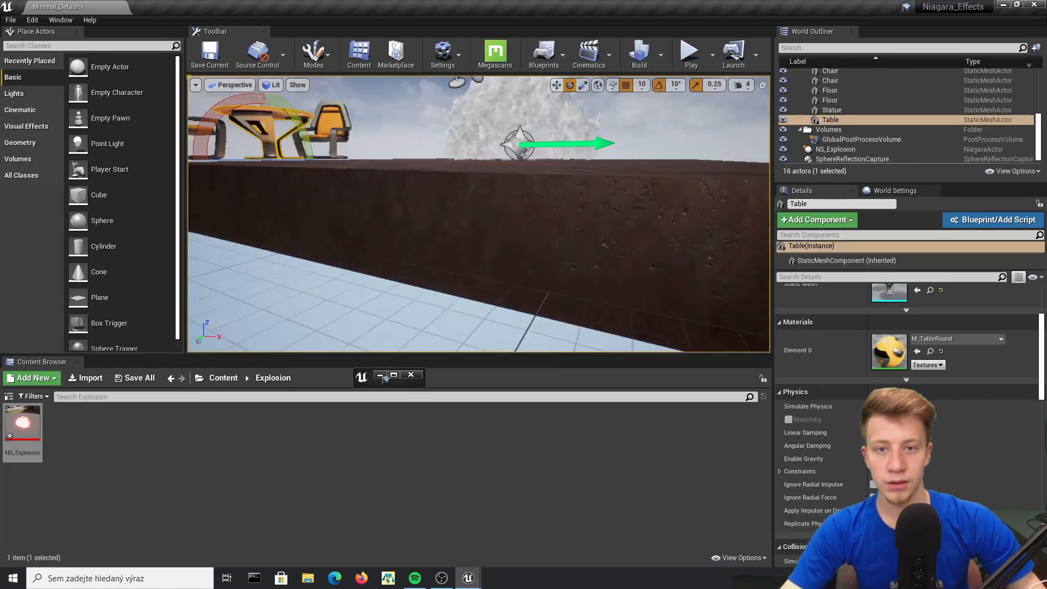
{"action": "right_click_drag", "start_coordinate": [469, 229], "coordinate": [474, 202]}
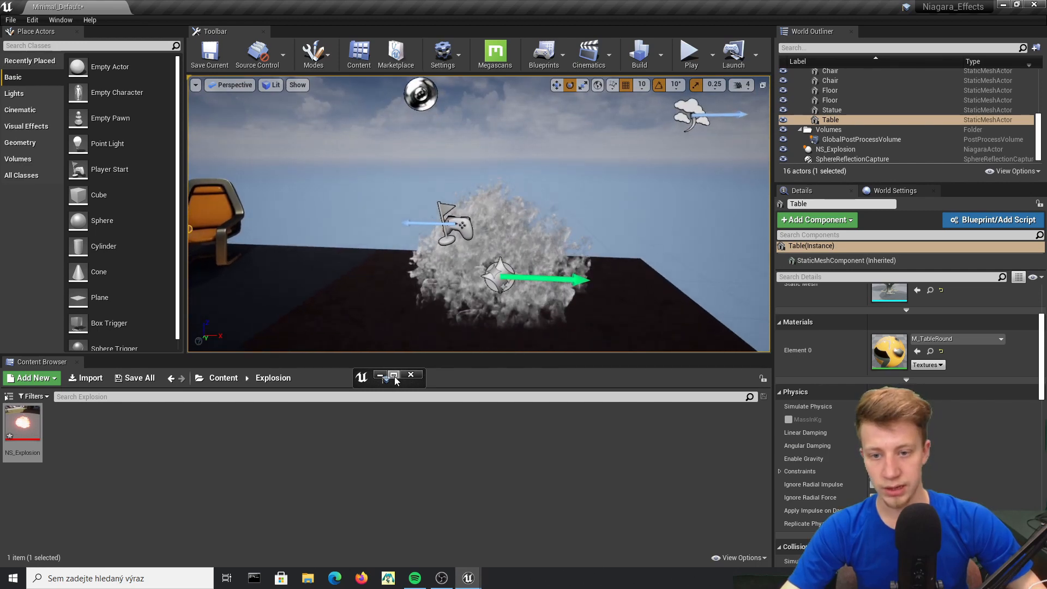
{"action": "left_click", "coordinate": [393, 375]}
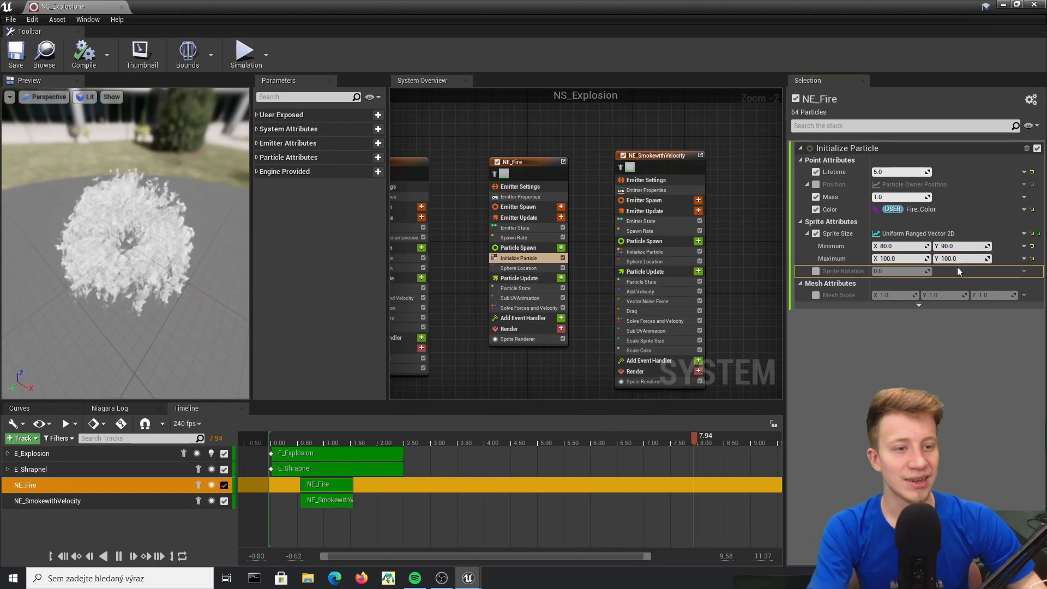
Step: Set the Y values of NE_Fire's Sprite Size to 70 minimum and 85 maximum, and check the explosion in the level
{"action": "left_click", "coordinate": [962, 246]}
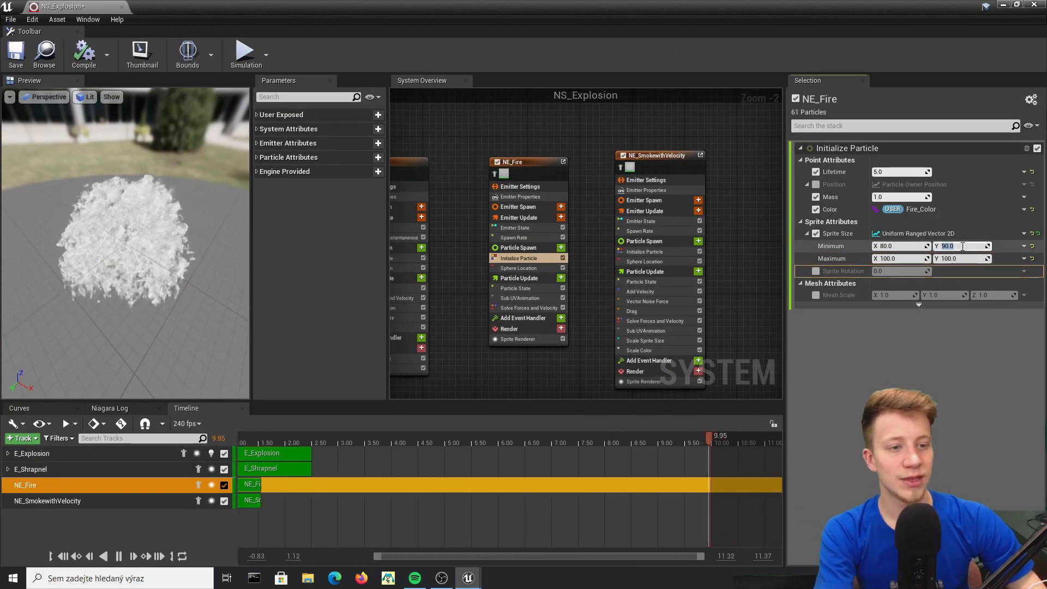
{"action": "type", "text": "70"}
{"action": "left_click", "coordinate": [961, 258]}
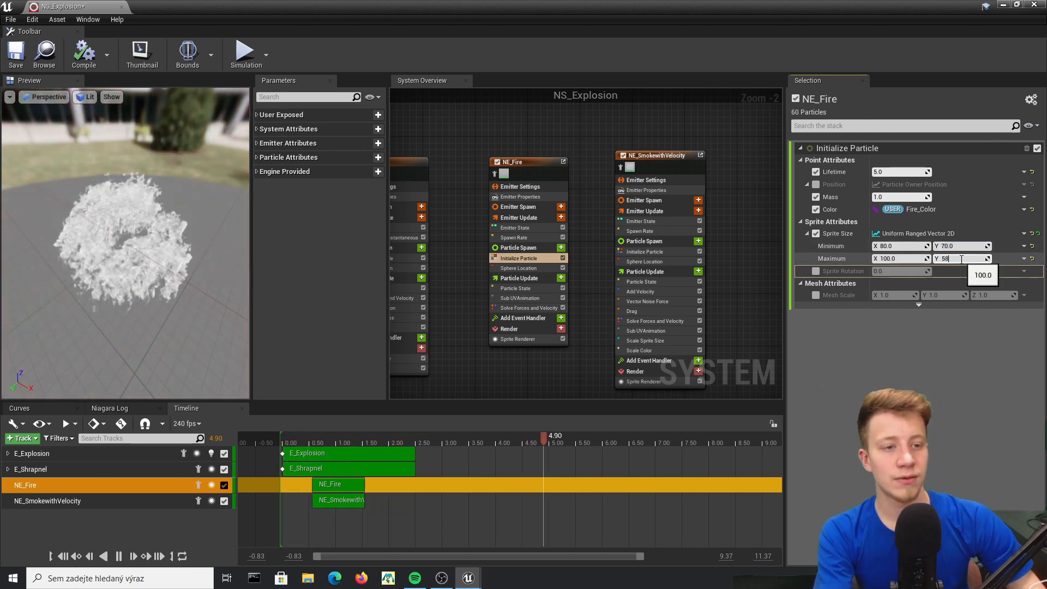
{"action": "key", "text": "Return"}
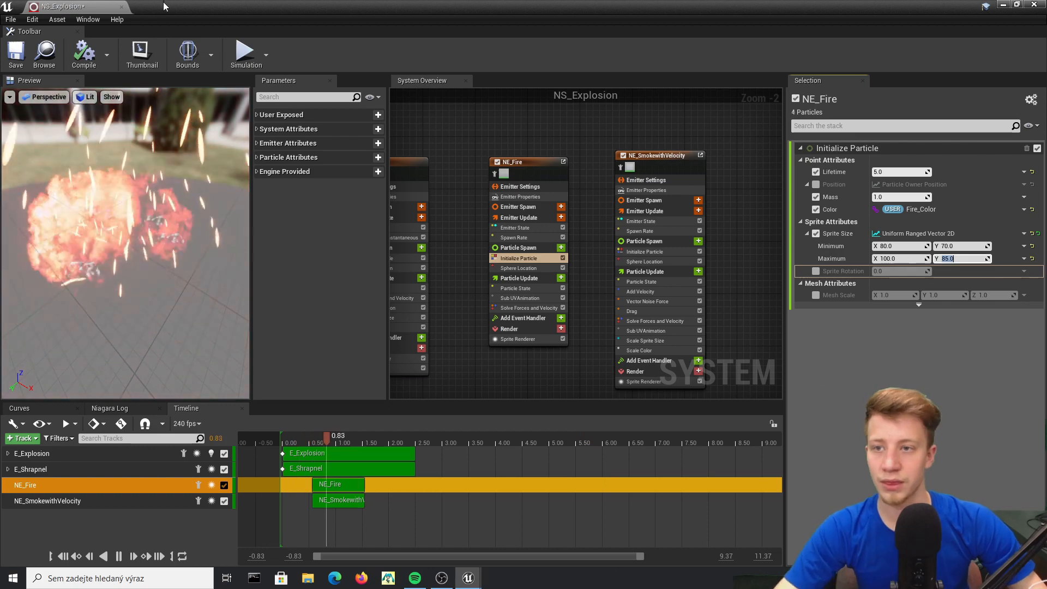
{"action": "double_click", "coordinate": [163, 5]}
{"action": "right_click_drag", "start_coordinate": [393, 208], "coordinate": [589, 180]}
{"action": "left_click", "coordinate": [474, 383]}
Step: Set NS_Explosion's Fire_Color user parameter to R 50 and G 5, and view the coloured explosion in the level
{"action": "right_click_drag", "start_coordinate": [449, 129], "coordinate": [713, 148]}
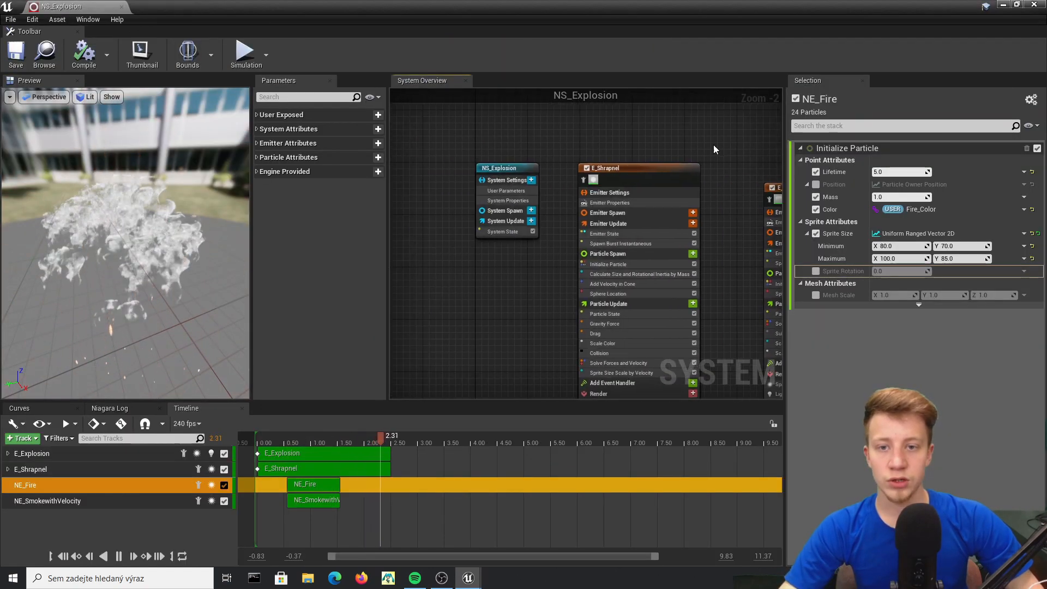
{"action": "left_click", "coordinate": [497, 175]}
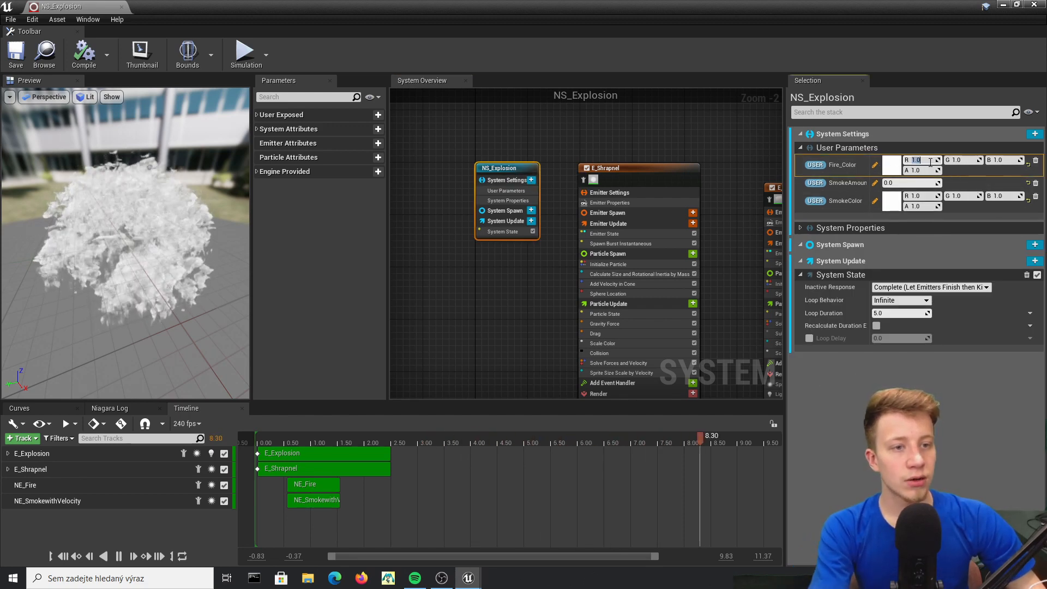
{"action": "type", "text": "50"}
{"action": "key", "text": "Return"}
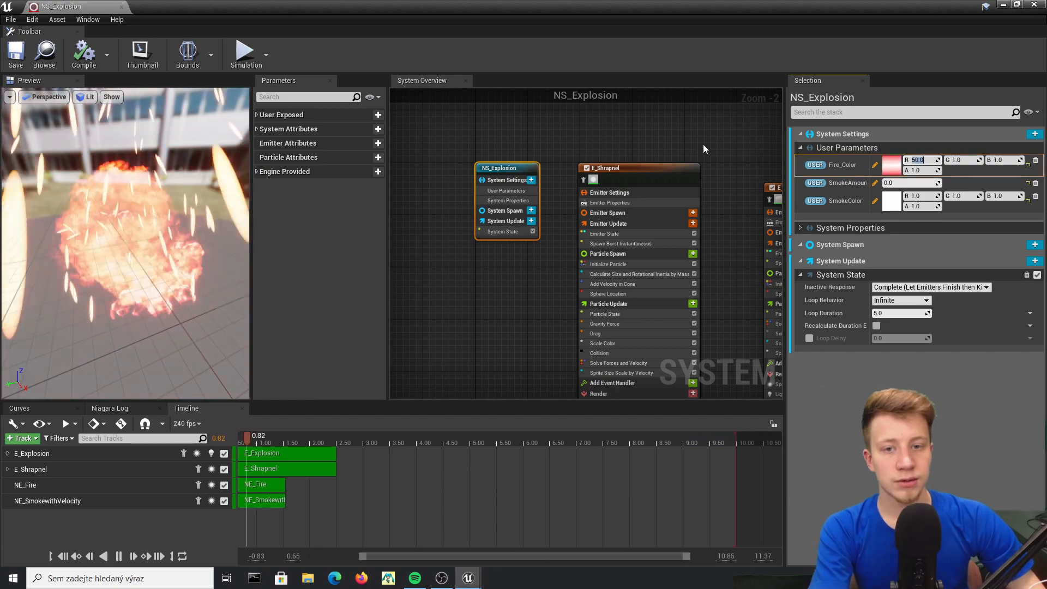
{"action": "right_click_drag", "start_coordinate": [703, 149], "coordinate": [500, 127]}
{"action": "right_click_drag", "start_coordinate": [427, 119], "coordinate": [598, 143]}
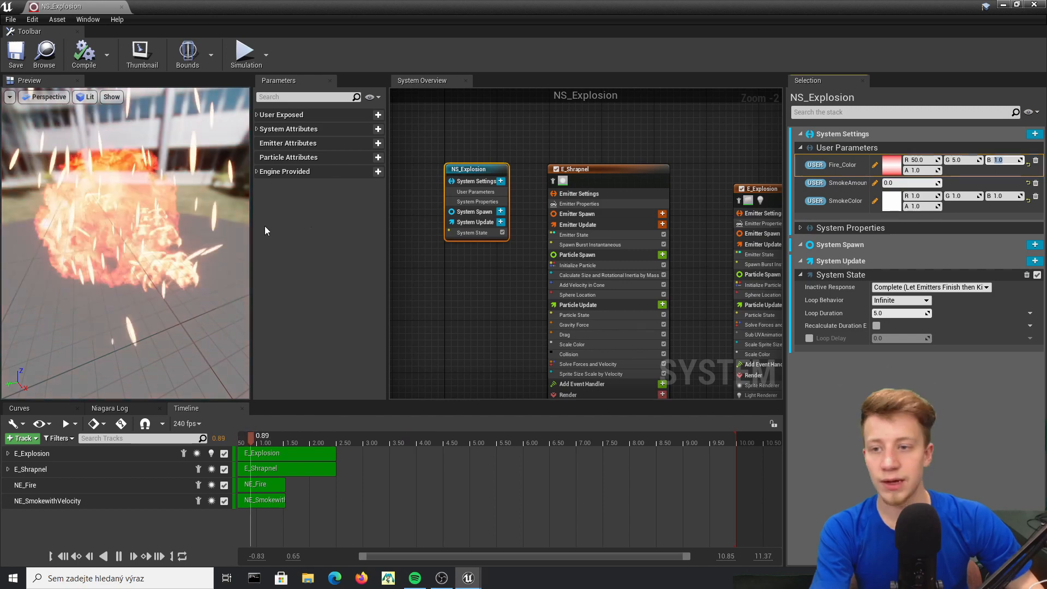
{"action": "double_click", "coordinate": [398, 5]}
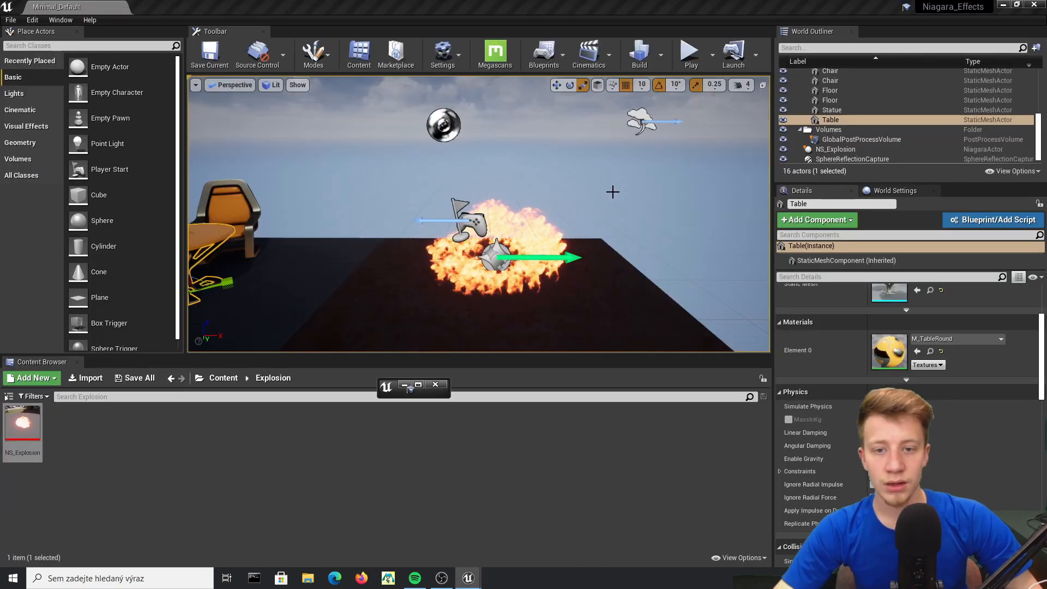
{"action": "right_click_drag", "start_coordinate": [612, 191], "coordinate": [643, 207]}
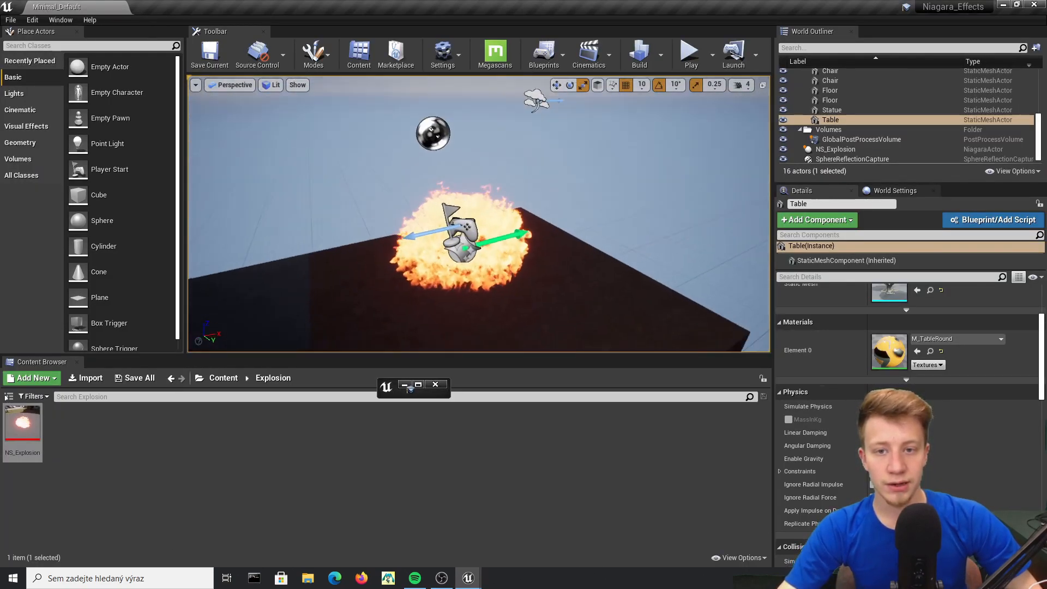
Step: Change the Lifetime input of NE_Fire's Initialize Particle module to a Uniform Ranged Float
{"action": "right_click_drag", "start_coordinate": [611, 284], "coordinate": [560, 290]}
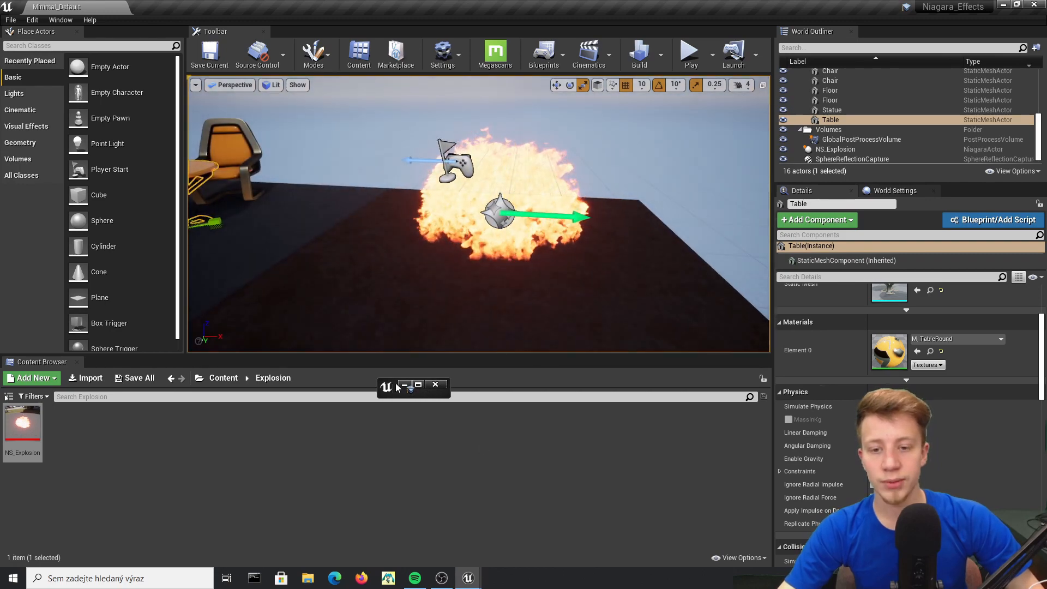
{"action": "left_click", "coordinate": [416, 385]}
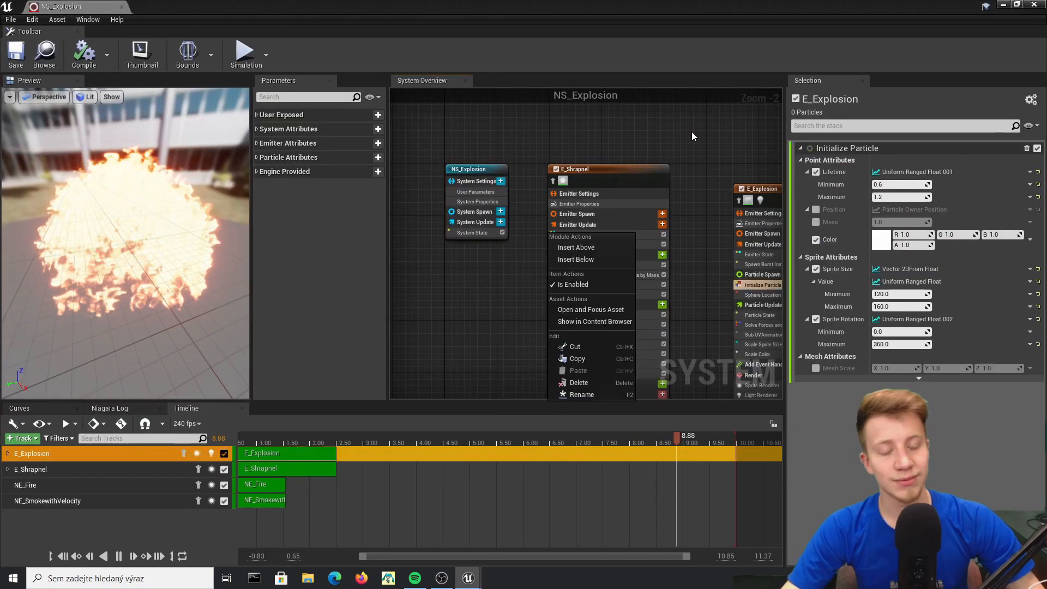
{"action": "right_click_drag", "start_coordinate": [722, 137], "coordinate": [469, 124]}
{"action": "right_click_drag", "start_coordinate": [679, 136], "coordinate": [759, 140]}
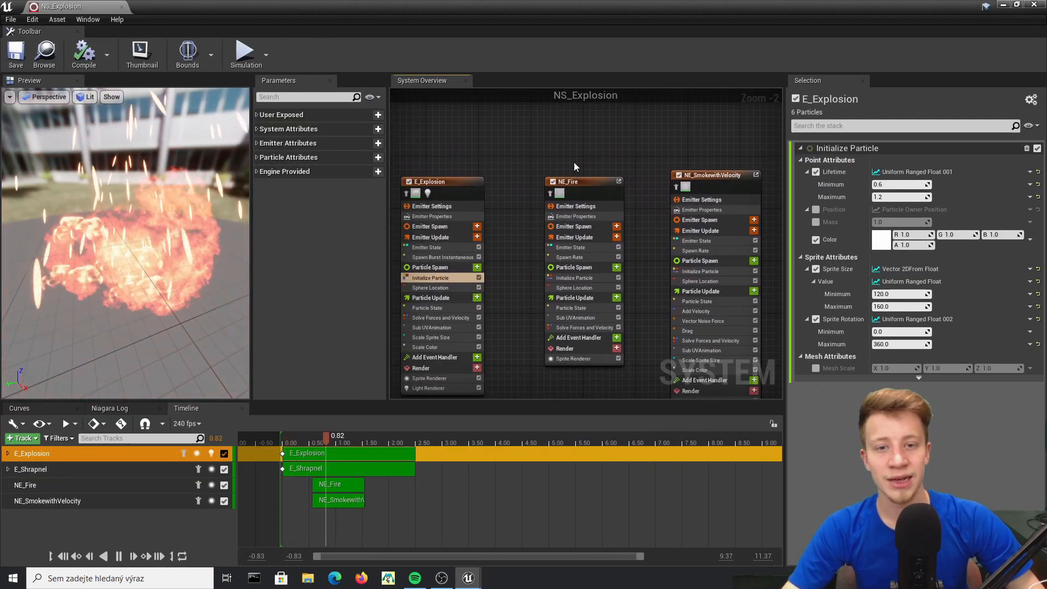
{"action": "left_click", "coordinate": [575, 182]}
{"action": "left_click", "coordinate": [545, 269]}
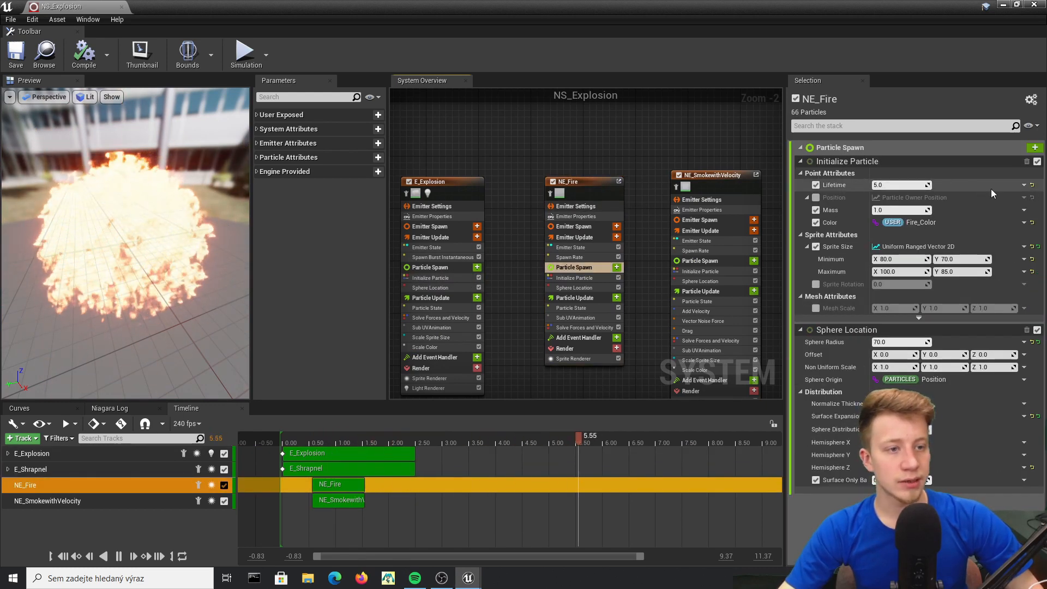
{"action": "left_click", "coordinate": [1022, 185]}
{"action": "type", "text": "ranf"}
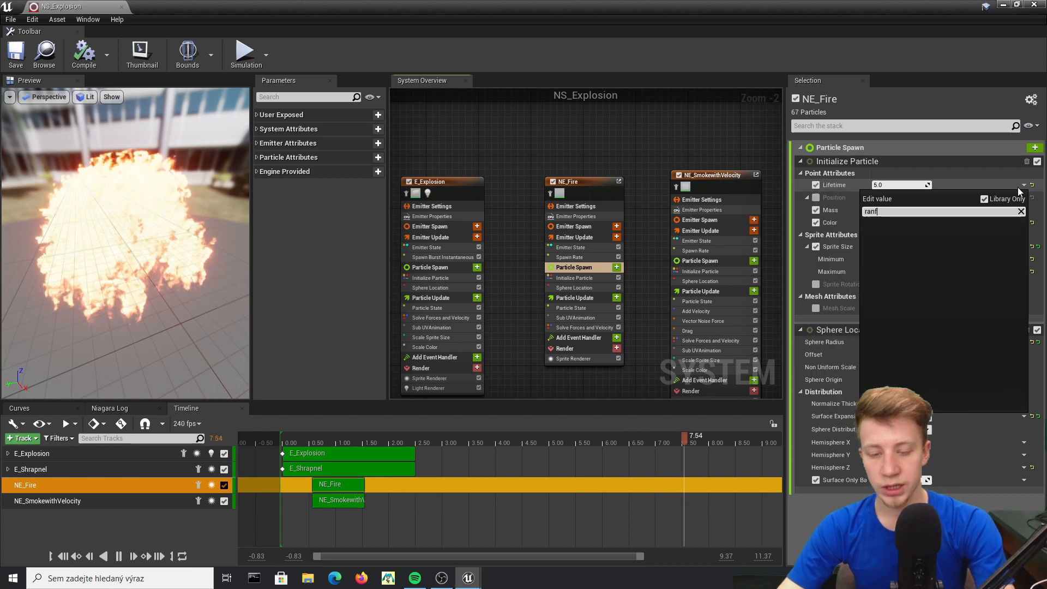
{"action": "key", "text": "BackSpace"}
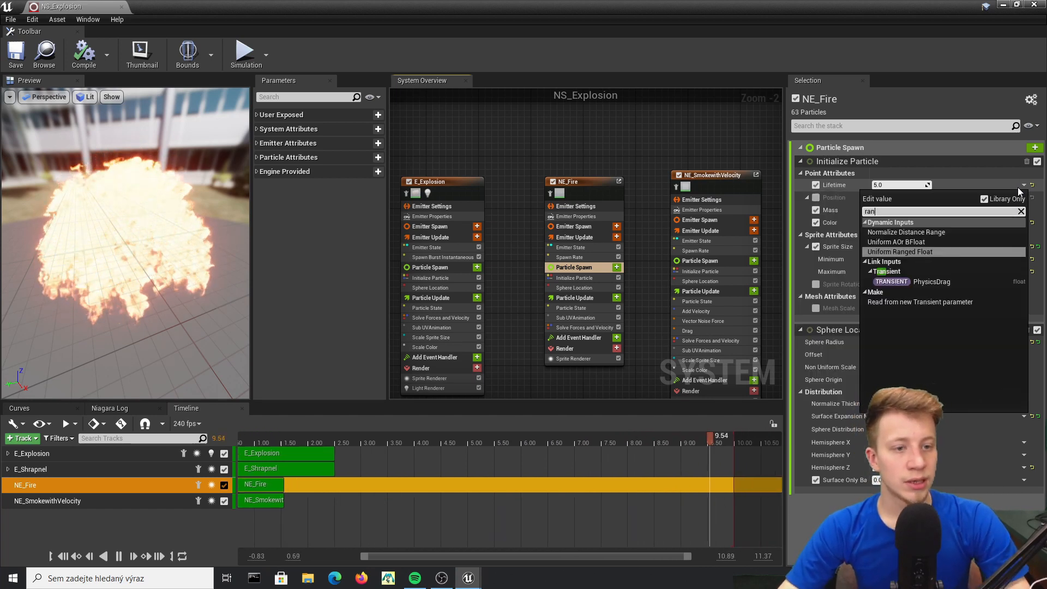
{"action": "key", "text": "Return"}
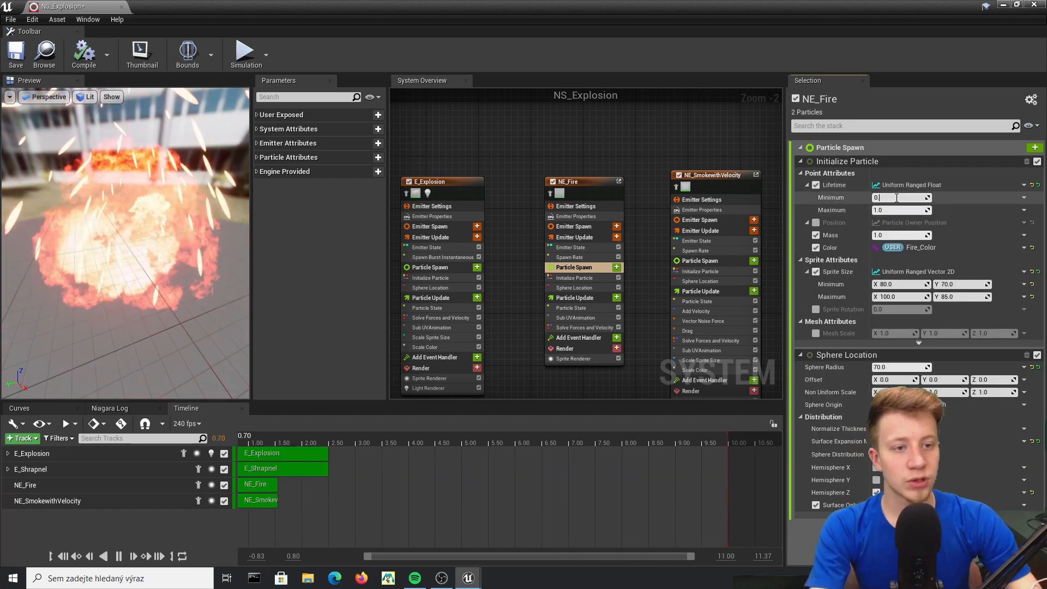
Step: Set NE_Fire's Lifetime to 0.8 minimum and 1.2 maximum, and check the explosion in the level viewport
{"action": "left_click", "coordinate": [896, 198]}
{"action": "type", "text": "0.8"}
{"action": "key", "text": "Return"}
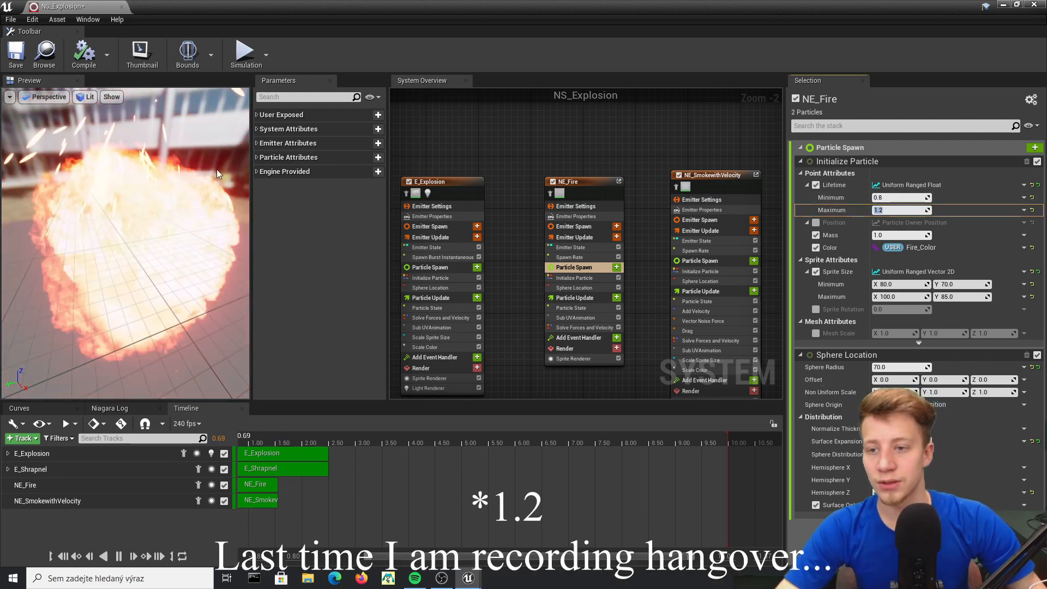
{"action": "left_click_drag", "start_coordinate": [164, 202], "coordinate": [148, 202]}
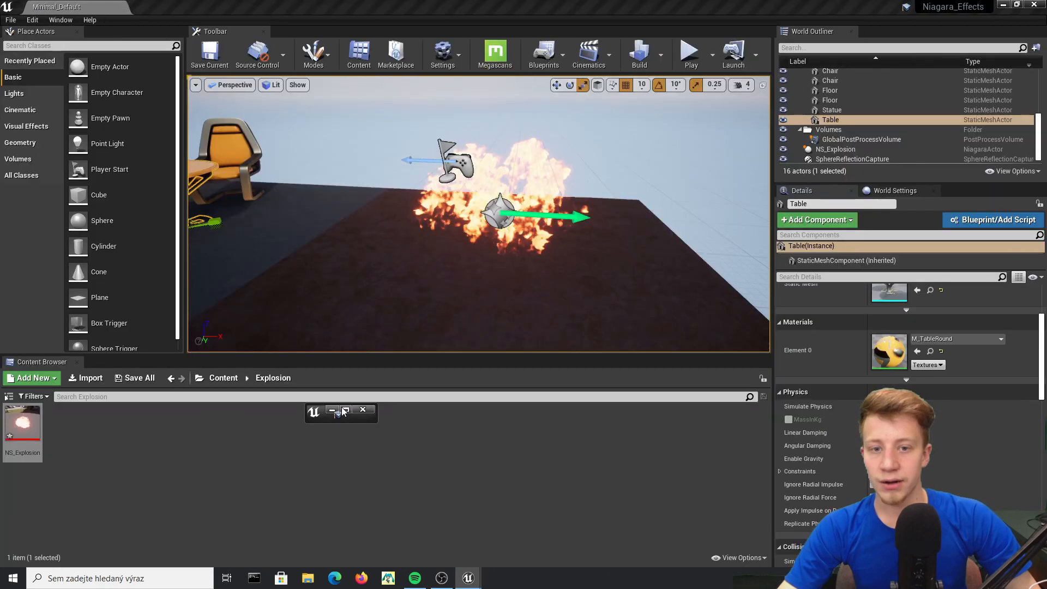
{"action": "right_click_drag", "start_coordinate": [530, 212], "coordinate": [459, 209]}
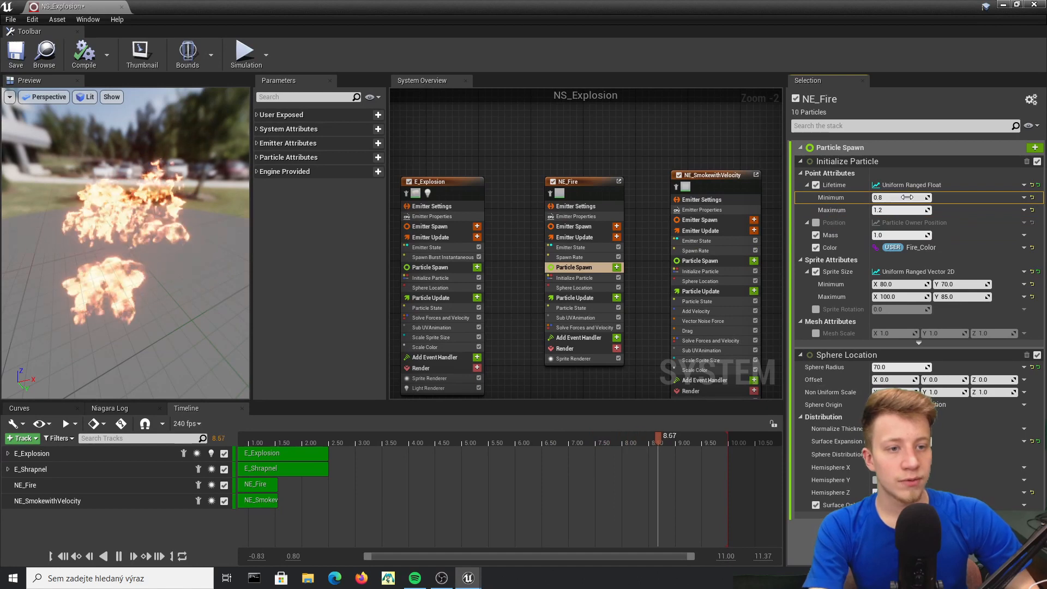
Step: Set NE_Fire's Lifetime to 1.0 minimum and 1.5 maximum, and check the explosion in the level viewport
{"action": "left_click", "coordinate": [905, 211]}
{"action": "type", "text": "1"}
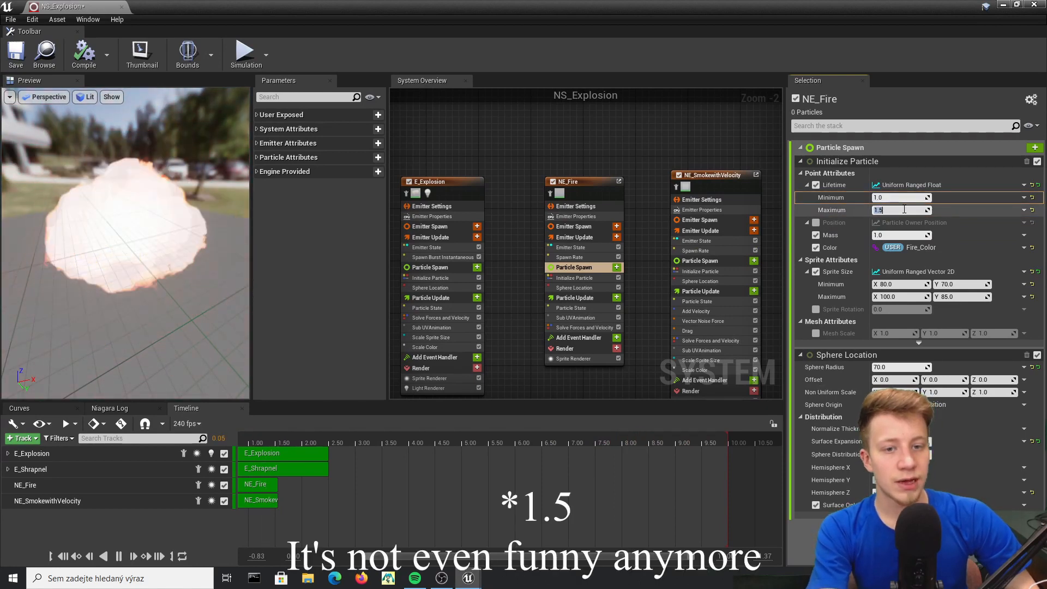
{"action": "left_click", "coordinate": [573, 258]}
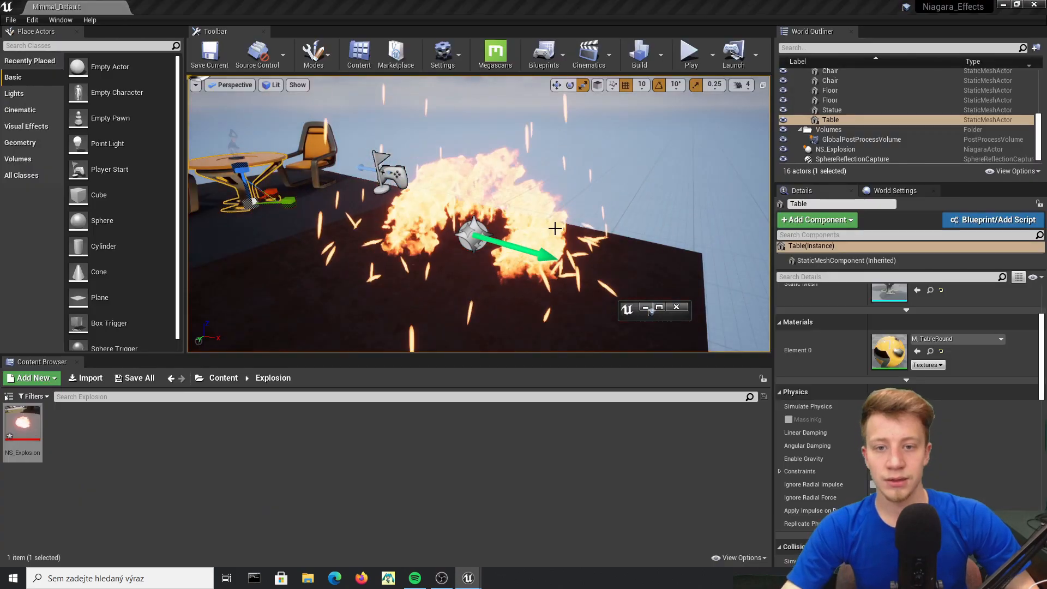
{"action": "right_click_drag", "start_coordinate": [480, 218], "coordinate": [245, 203]}
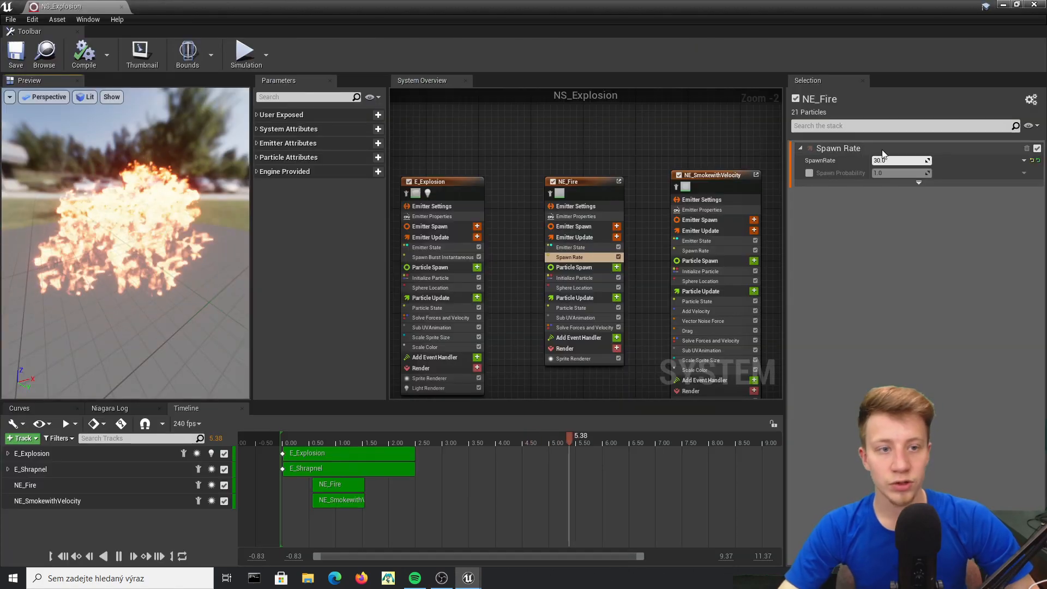
Step: Set NS_Explosion's SmokeAmount user parameter to 50 and finally reduce it to 30
{"action": "right_click_drag", "start_coordinate": [515, 142], "coordinate": [764, 120]}
{"action": "right_click_drag", "start_coordinate": [463, 143], "coordinate": [596, 171]}
{"action": "left_click", "coordinate": [518, 173]}
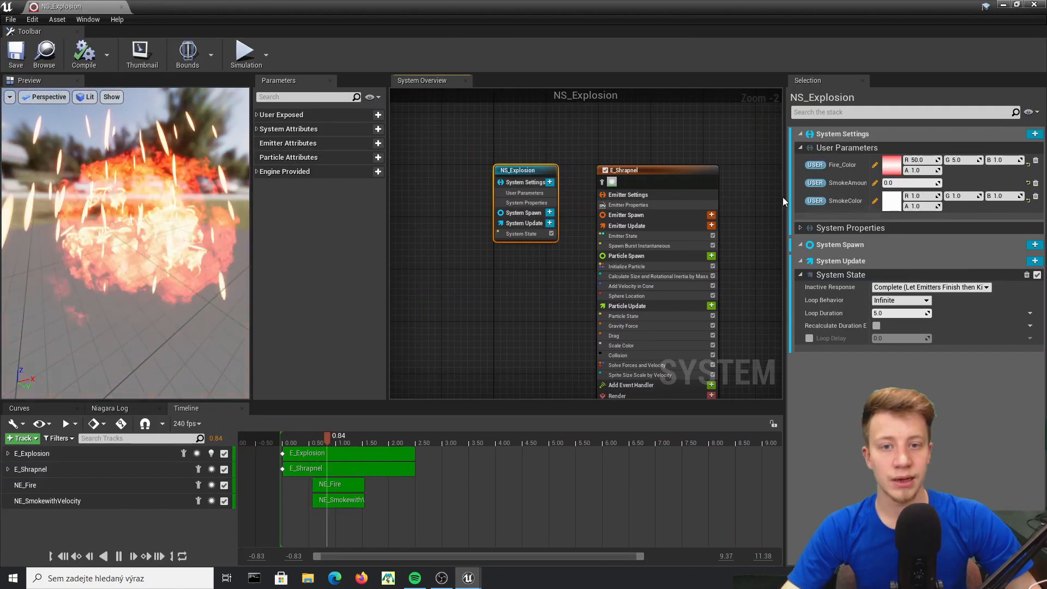
{"action": "left_click", "coordinate": [897, 184]}
{"action": "type", "text": "50"}
{"action": "key", "text": "Return"}
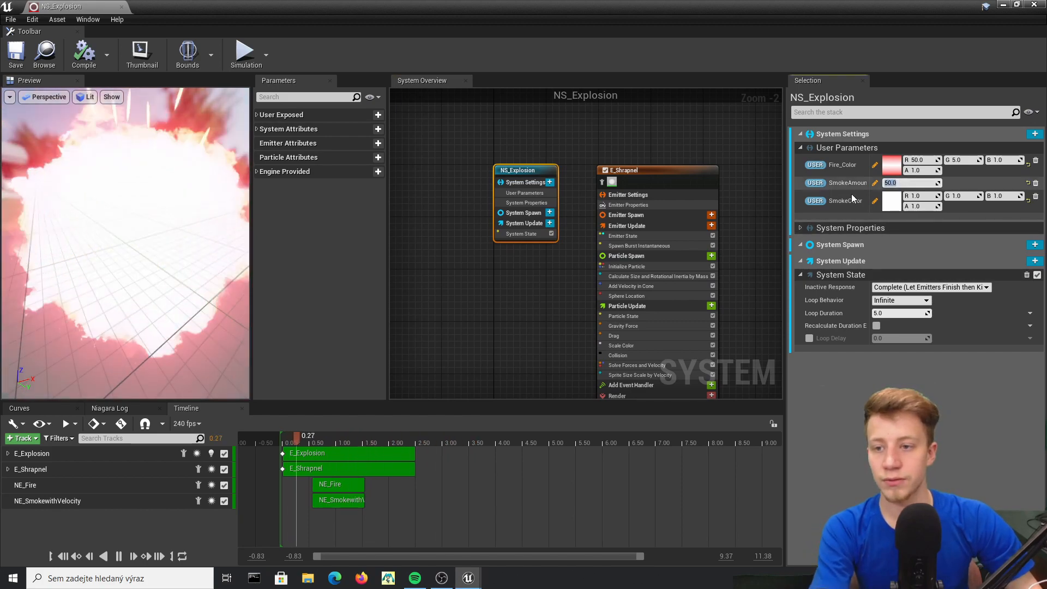
{"action": "right_click_drag", "start_coordinate": [494, 286], "coordinate": [473, 318]}
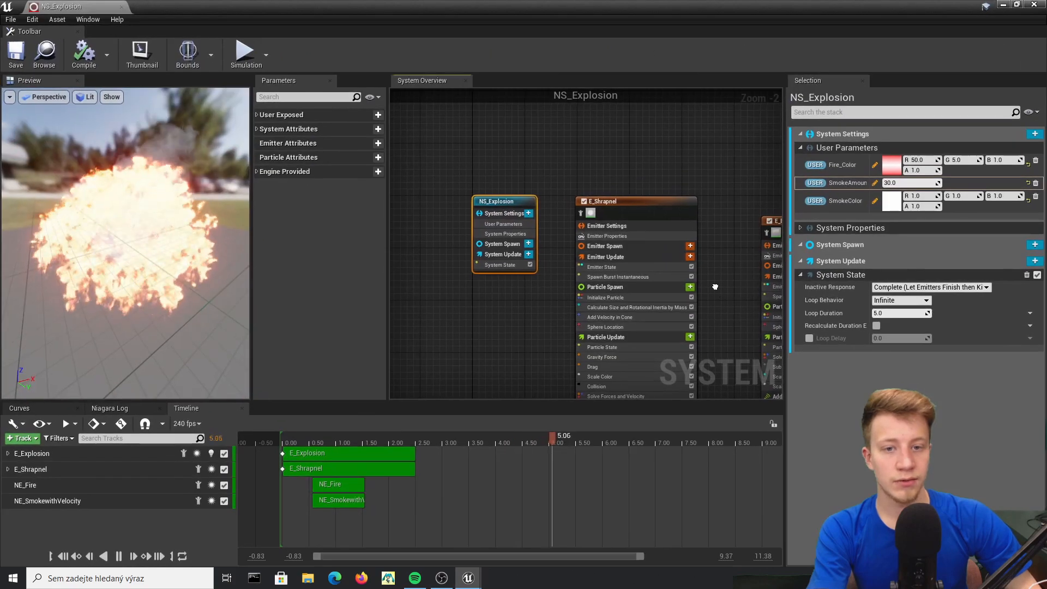
Step: Set NE_SmokewithVelocity's Sphere Radius to 70 to match NE_Fire's Sphere Location, and check the smoke in the level
{"action": "right_click_drag", "start_coordinate": [714, 287], "coordinate": [361, 218]}
{"action": "scroll", "coordinate": [652, 204], "scroll_direction": "up", "scroll_amount": 1}
{"action": "right_click_drag", "start_coordinate": [652, 204], "coordinate": [476, 152]}
{"action": "right_click_drag", "start_coordinate": [666, 278], "coordinate": [679, 328]}
{"action": "left_click", "coordinate": [585, 261]}
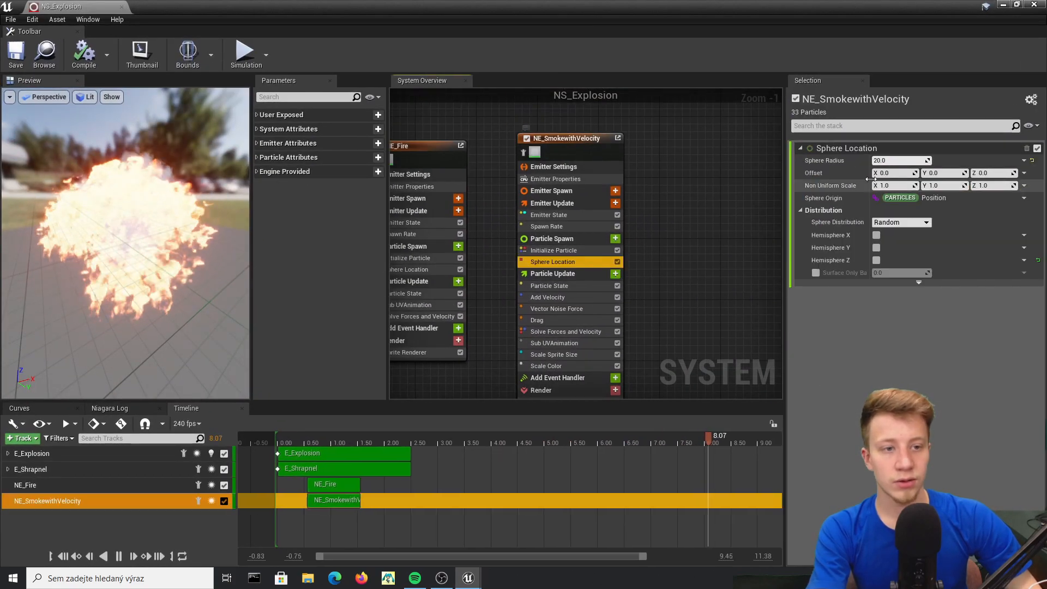
{"action": "right_click_drag", "start_coordinate": [447, 253], "coordinate": [564, 244]}
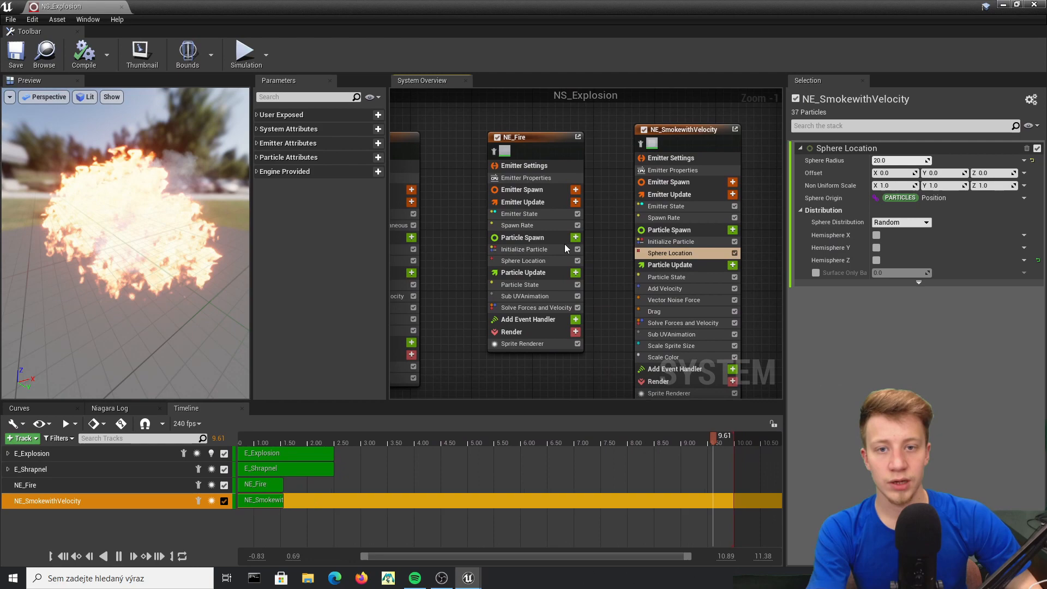
{"action": "left_click", "coordinate": [535, 262]}
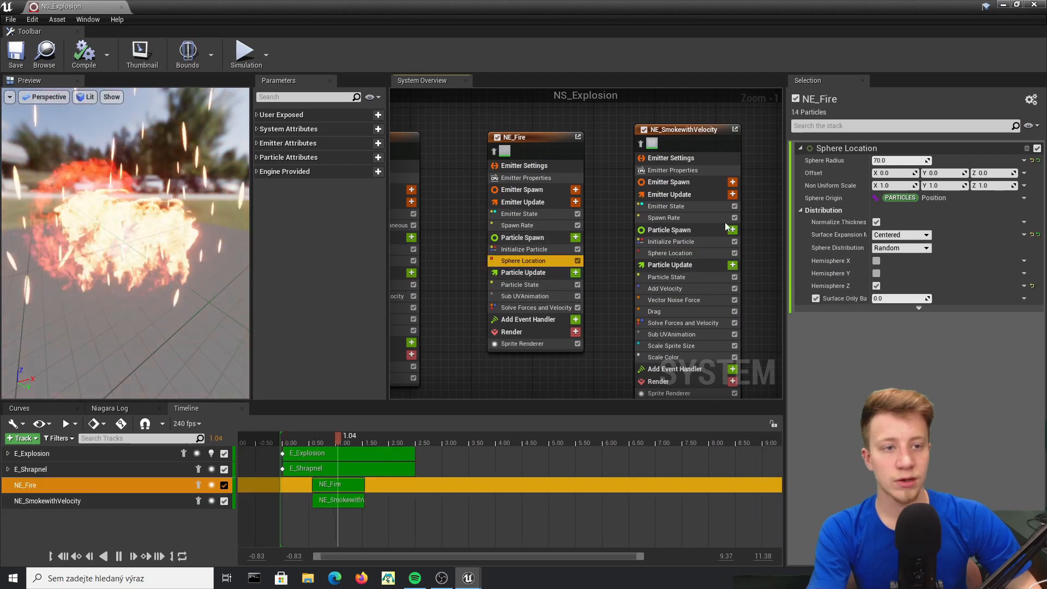
{"action": "left_click", "coordinate": [680, 254]}
{"action": "left_click", "coordinate": [894, 160]}
{"action": "type", "text": "70"}
{"action": "key", "text": "Return"}
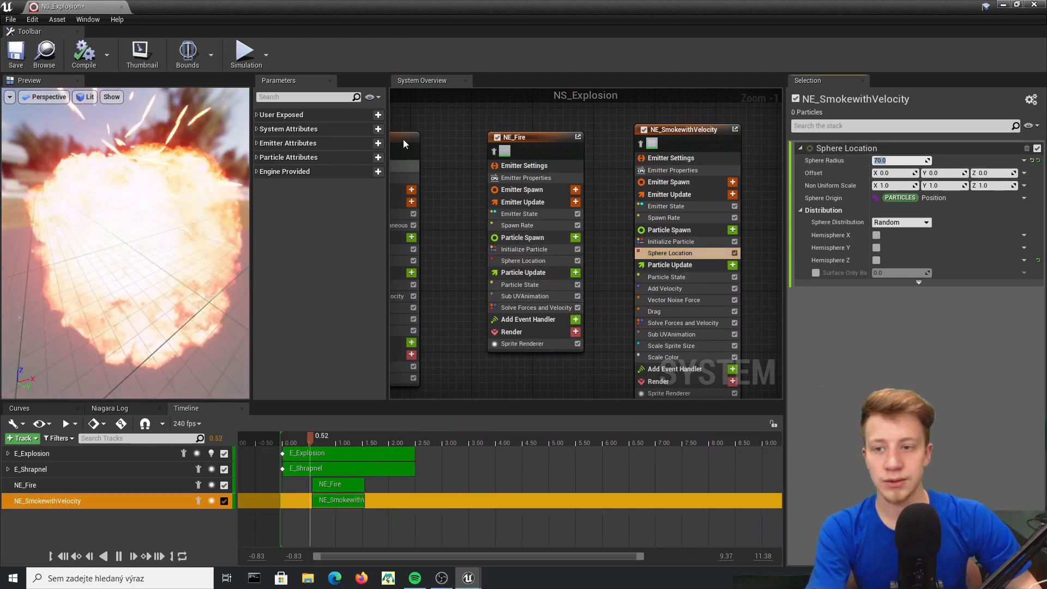
{"action": "left_click_drag", "start_coordinate": [625, 5], "coordinate": [560, 405]}
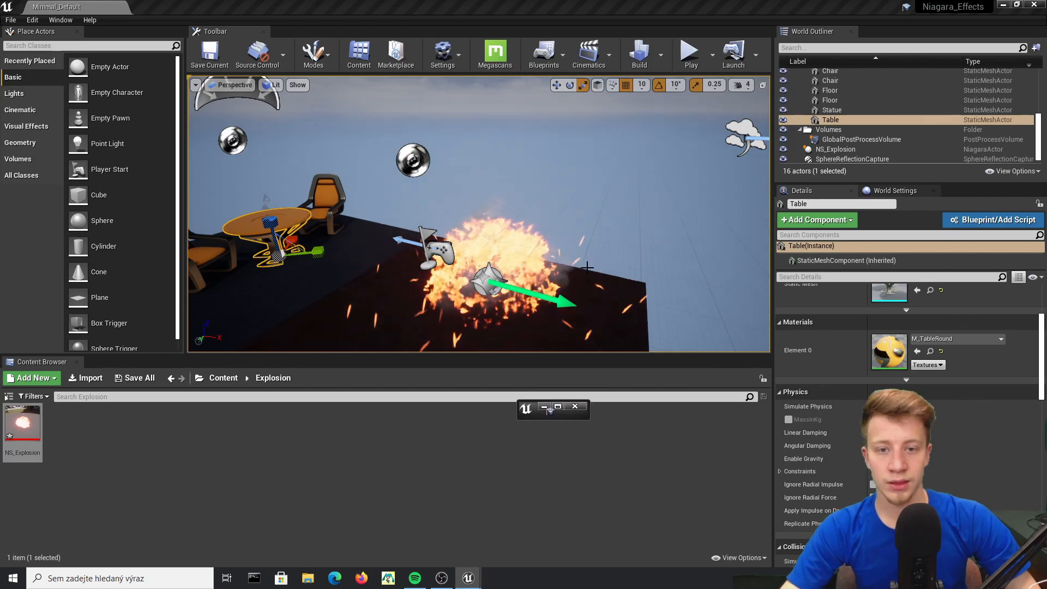
{"action": "right_click_drag", "start_coordinate": [593, 295], "coordinate": [670, 265]}
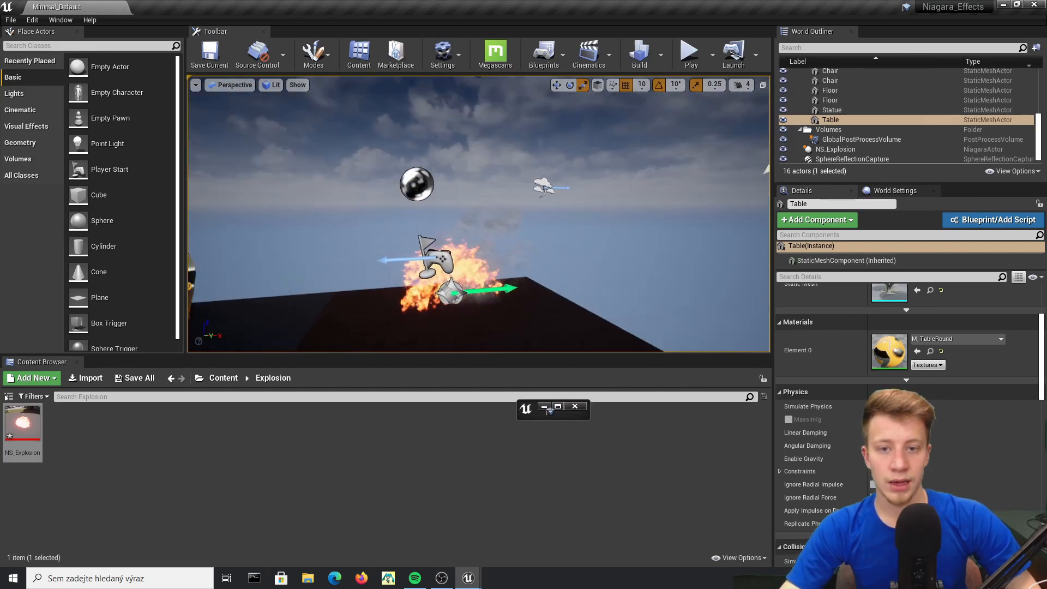
Step: Set the Lifetime in NE_SmokewithVelocity's Initialize Particle module to 2 minimum and 4 maximum
{"action": "left_click", "coordinate": [562, 409]}
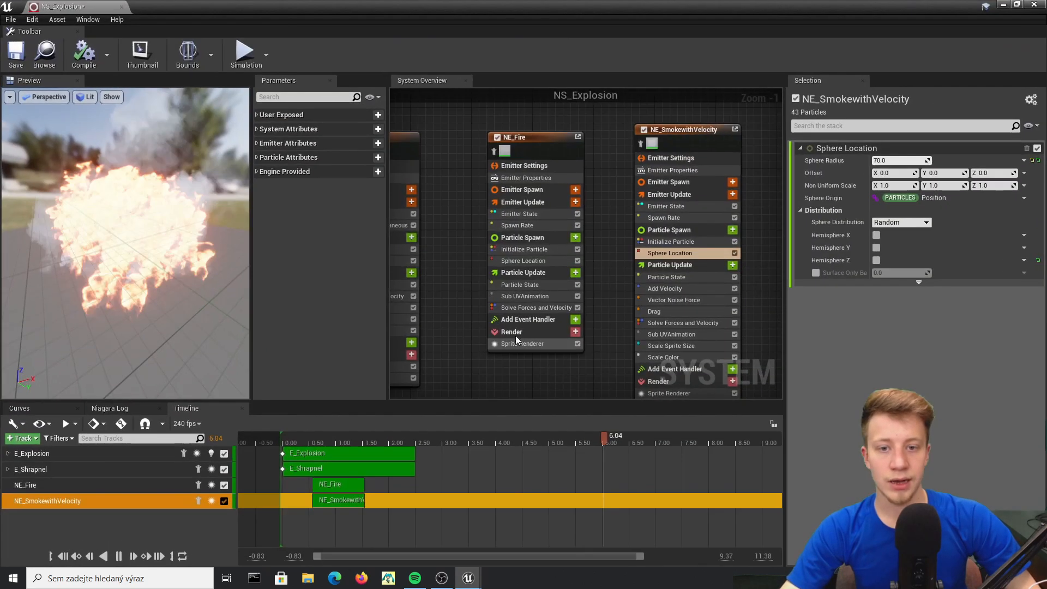
{"action": "left_click", "coordinate": [674, 242]}
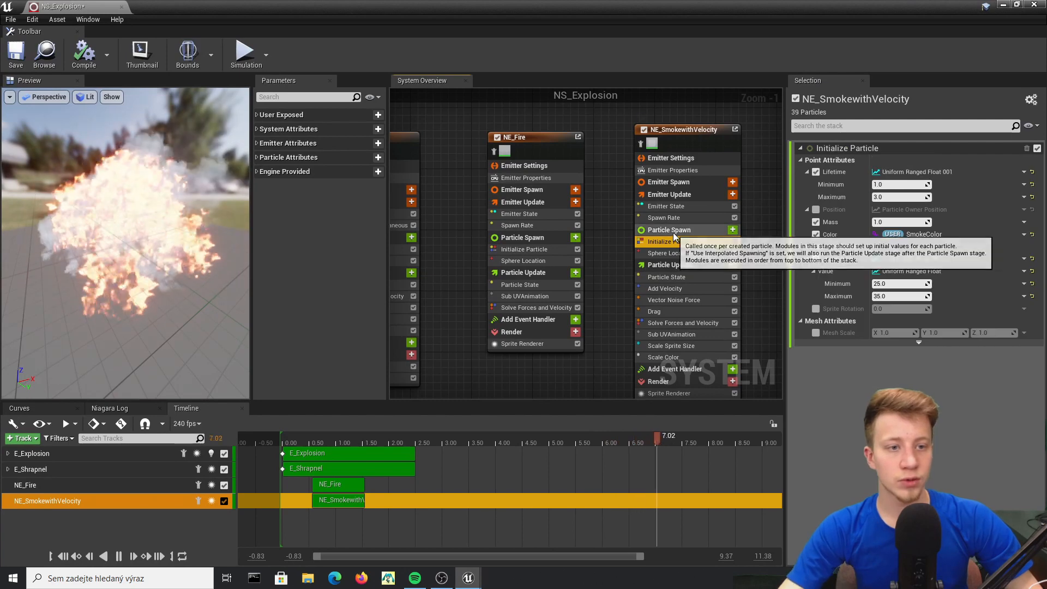
{"action": "type", "text": "2"}
{"action": "left_click", "coordinate": [893, 197]}
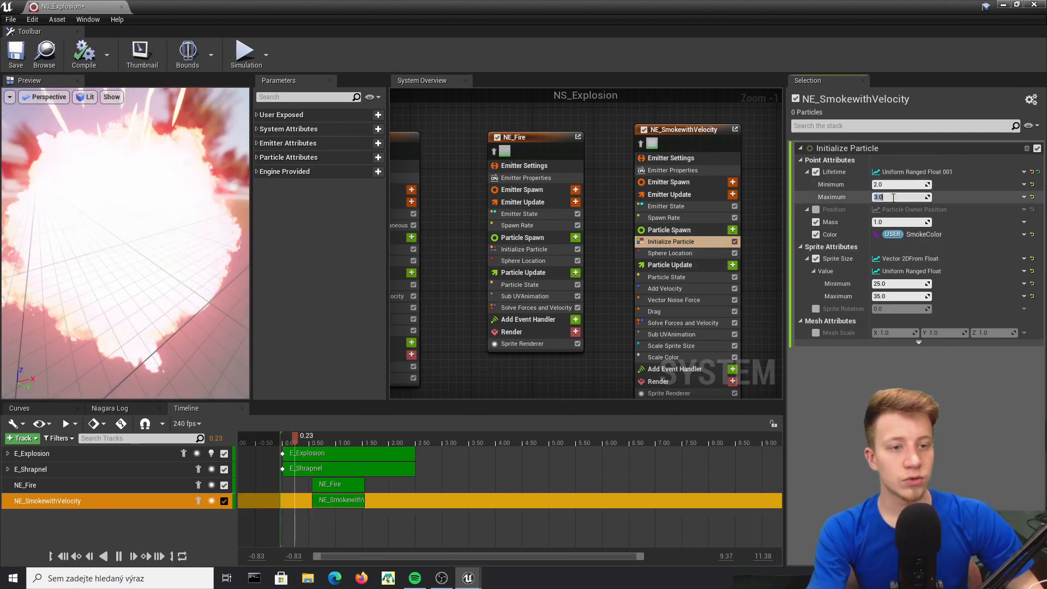
{"action": "type", "text": "4"}
{"action": "key", "text": "Return"}
Step: Examine NE_SmokewithVelocity's Scale Color, Drag and Add Velocity modules and NE_Fire's Spawn Rate
{"action": "right_click_drag", "start_coordinate": [517, 371], "coordinate": [441, 309]}
{"action": "left_click", "coordinate": [626, 280]}
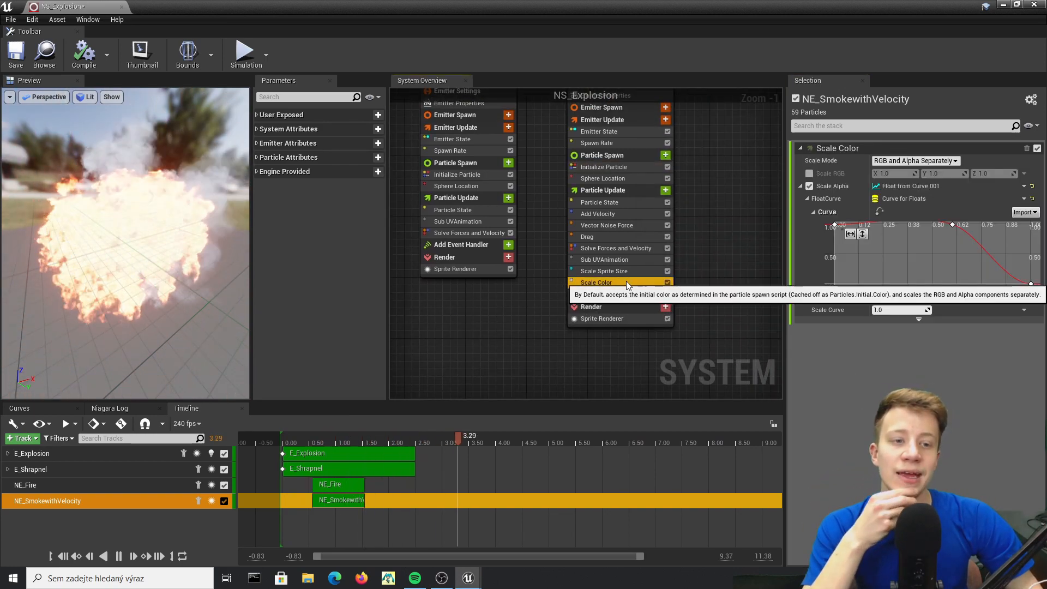
{"action": "left_click", "coordinate": [623, 258]}
{"action": "left_click", "coordinate": [623, 237]}
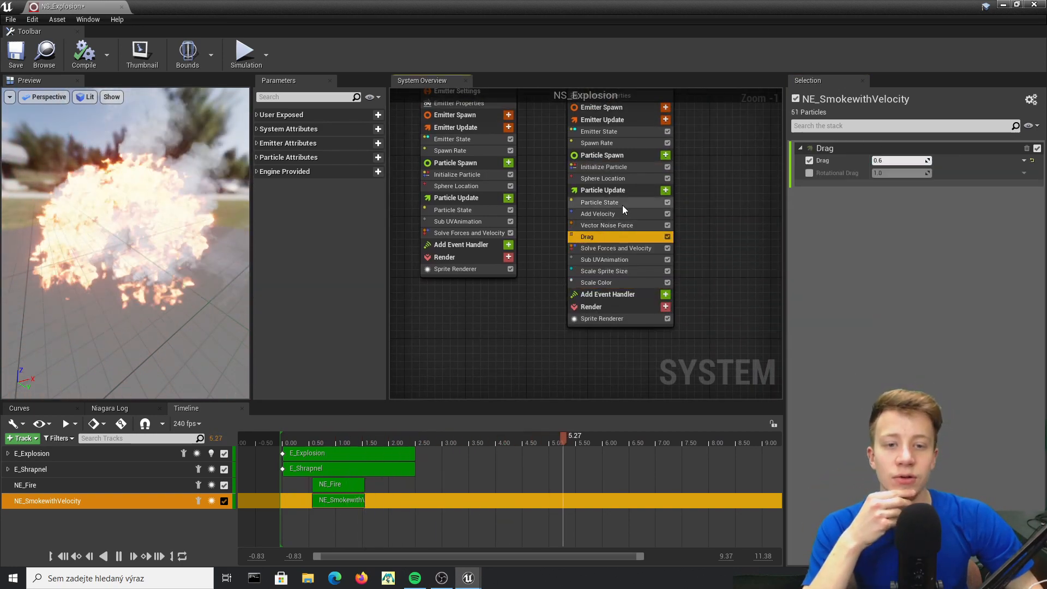
{"action": "left_click", "coordinate": [622, 204]}
{"action": "left_click", "coordinate": [620, 214]}
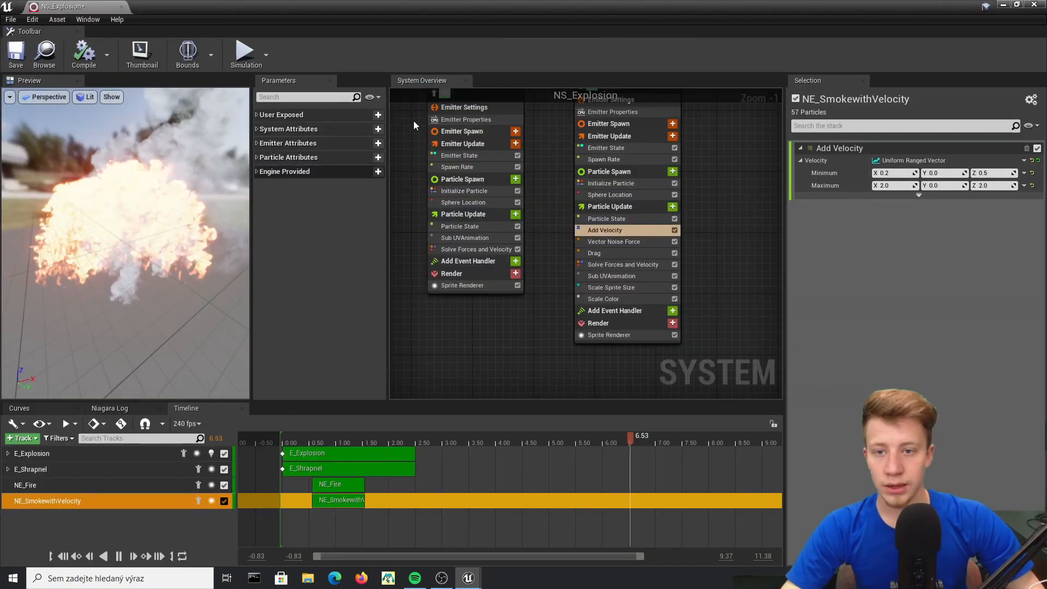
{"action": "left_click", "coordinate": [458, 167]}
Step: Set NS_Explosion's SmokeColor user parameter to a muted reddish grey with R 0.411458, G 0.287164 and B 0.287164
{"action": "right_click_drag", "start_coordinate": [459, 171], "coordinate": [774, 183]}
{"action": "scroll", "coordinate": [624, 303], "scroll_direction": "down", "scroll_amount": 2}
{"action": "right_click_drag", "start_coordinate": [572, 239], "coordinate": [777, 286]}
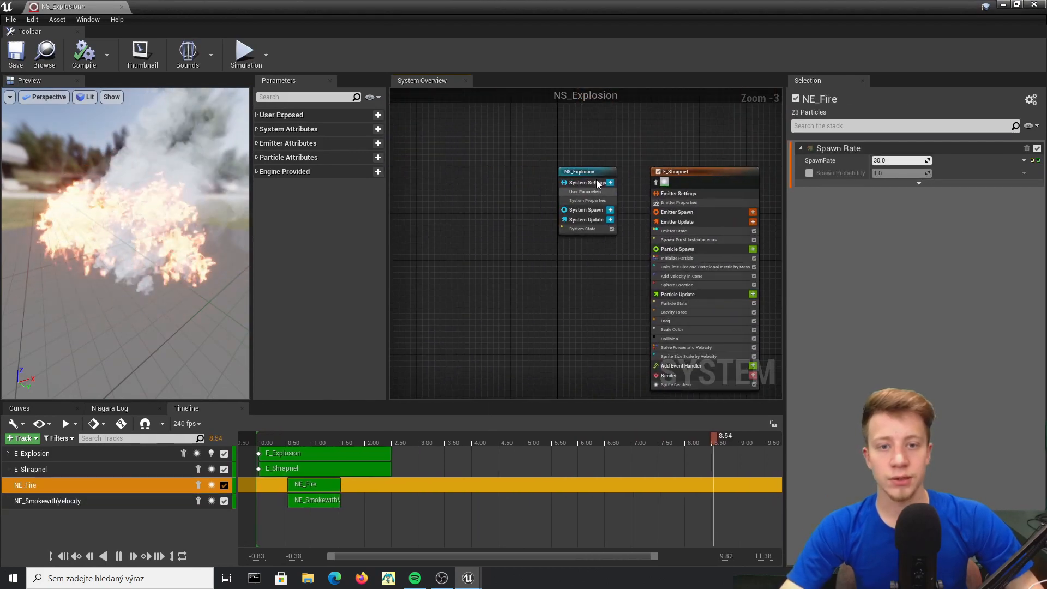
{"action": "left_click", "coordinate": [596, 180]}
{"action": "left_click", "coordinate": [593, 171]}
{"action": "left_click", "coordinate": [892, 200]}
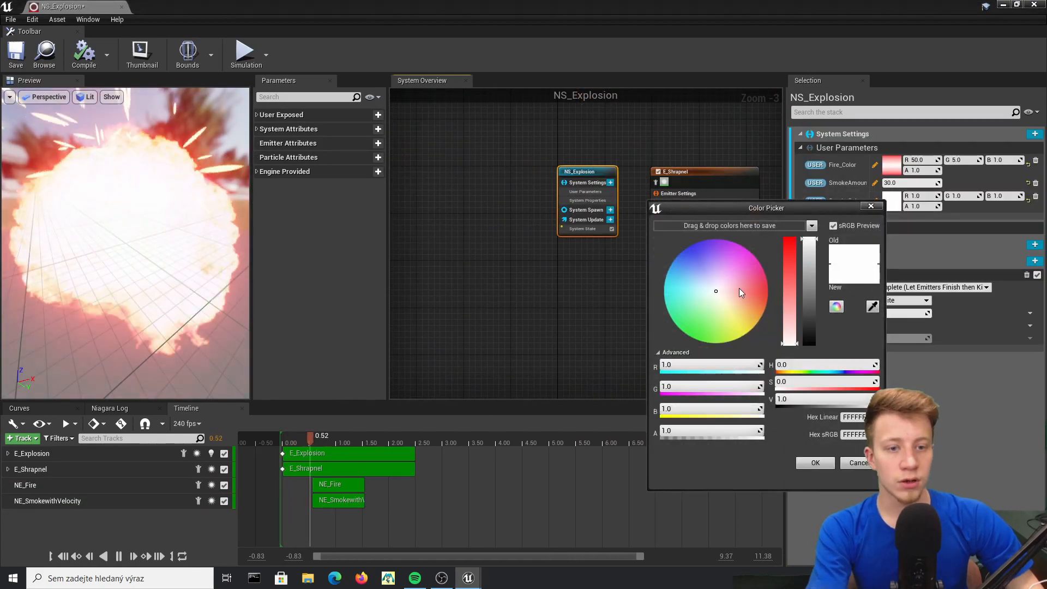
{"action": "left_click_drag", "start_coordinate": [811, 280], "coordinate": [791, 311]}
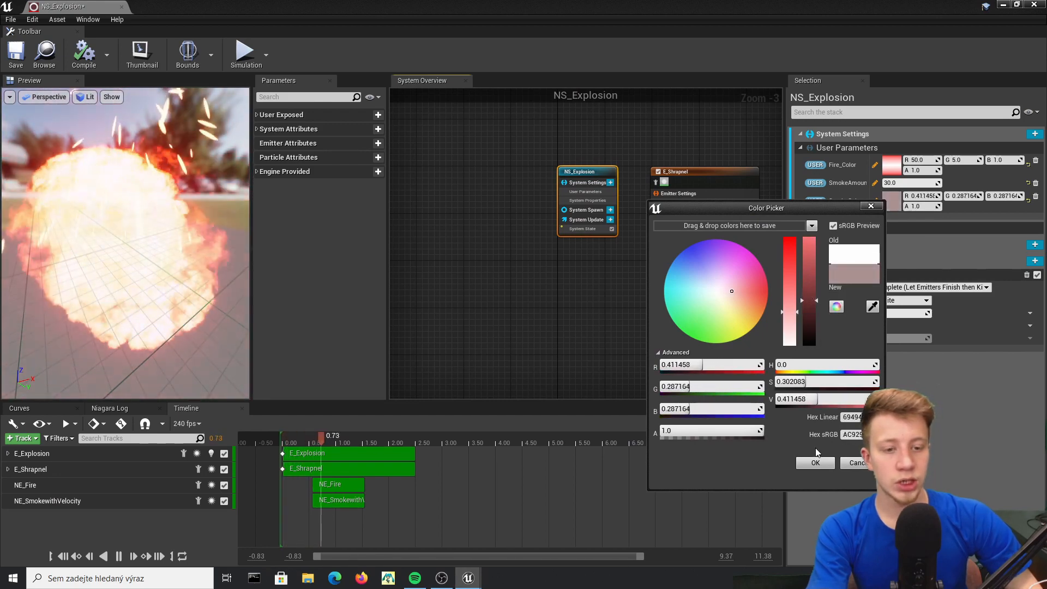
{"action": "left_click", "coordinate": [815, 463]}
Step: View the explosion and its tinted smoke from different angles in the level viewport
{"action": "right_click_drag", "start_coordinate": [585, 310], "coordinate": [545, 329]}
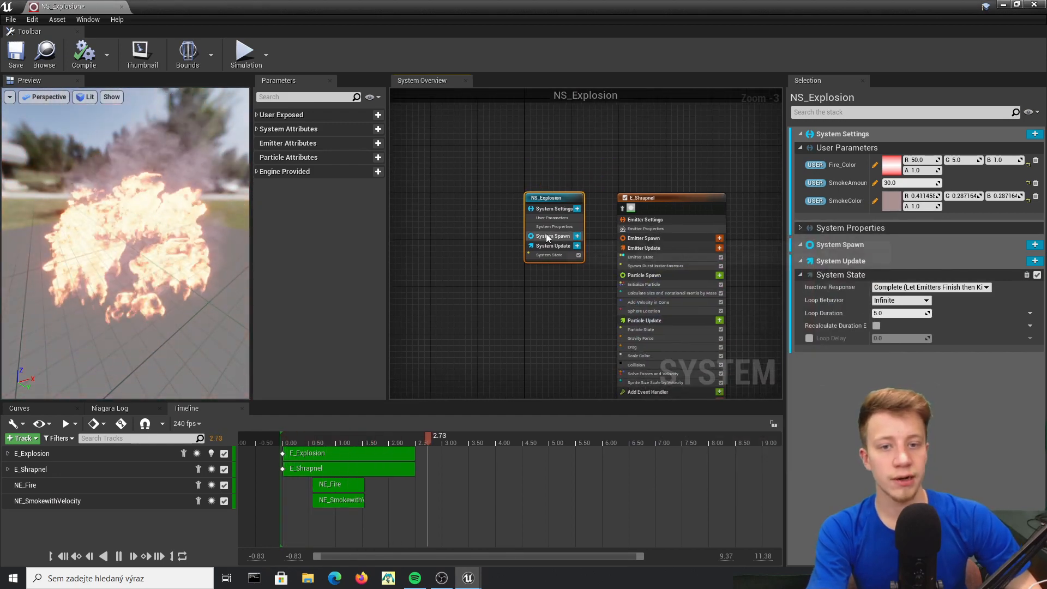
{"action": "scroll", "coordinate": [547, 236], "scroll_direction": "up", "scroll_amount": 3}
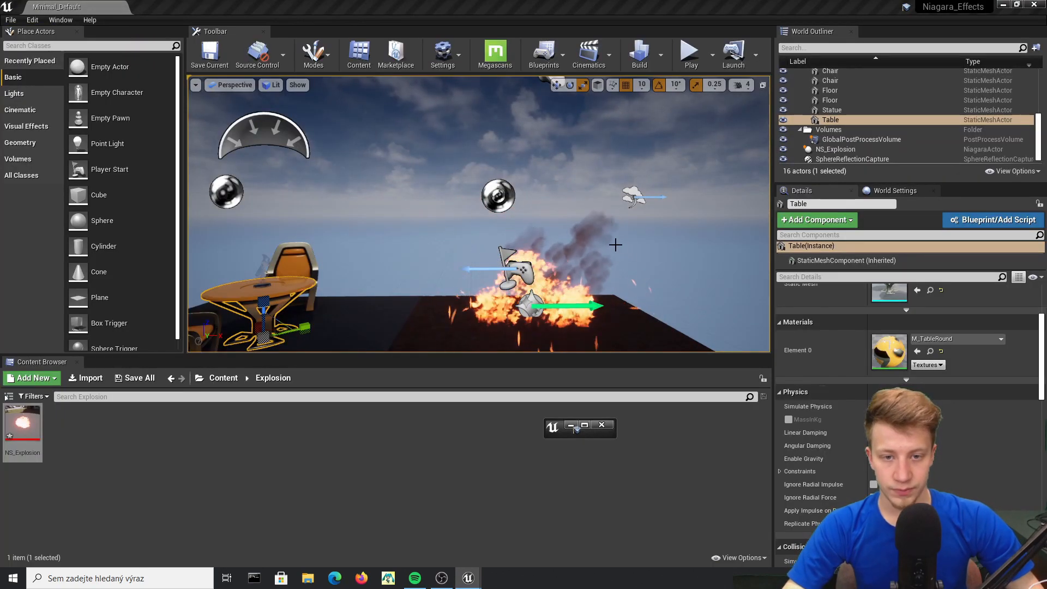
{"action": "key", "text": "a"}
{"action": "right_click_drag", "start_coordinate": [659, 292], "coordinate": [924, 229]}
{"action": "key", "text": "a"}
{"action": "key", "text": "w"}
{"action": "key", "text": "a"}
{"action": "key", "text": "w"}
{"action": "left_click", "coordinate": [581, 424]}
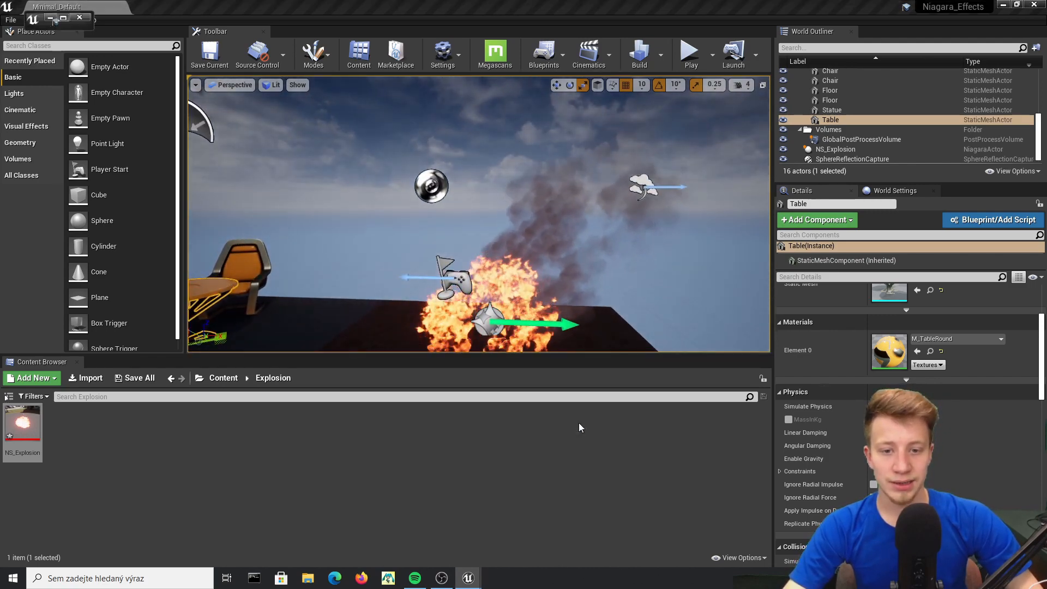
Step: Set the Sphere Radius in NE_Fire's Sphere Location module to 35
{"action": "right_click_drag", "start_coordinate": [583, 249], "coordinate": [328, 262]}
{"action": "scroll", "coordinate": [481, 249], "scroll_direction": "down", "scroll_amount": 4}
{"action": "right_click_drag", "start_coordinate": [529, 312], "coordinate": [394, 291]}
{"action": "scroll", "coordinate": [628, 224], "scroll_direction": "up", "scroll_amount": 2}
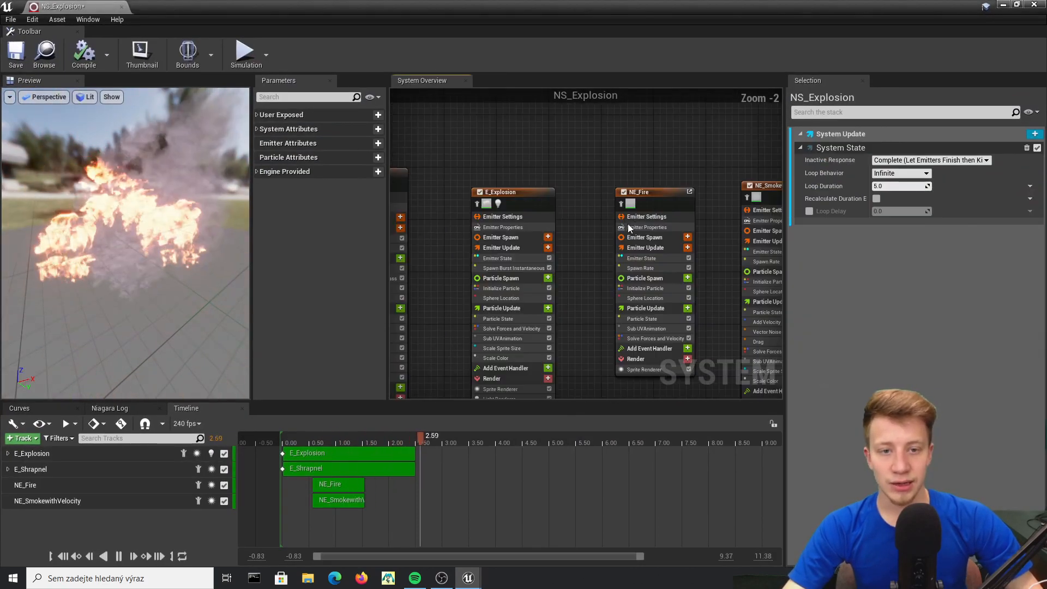
{"action": "right_click_drag", "start_coordinate": [628, 226], "coordinate": [538, 175]}
{"action": "left_click", "coordinate": [538, 174]}
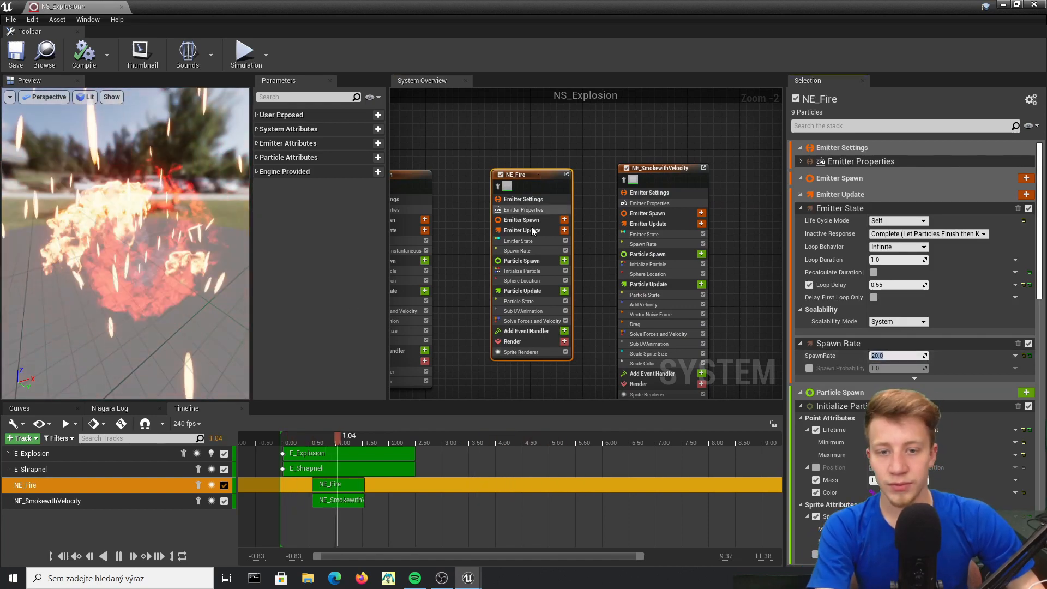
{"action": "left_click", "coordinate": [529, 278]}
{"action": "left_click", "coordinate": [891, 160]}
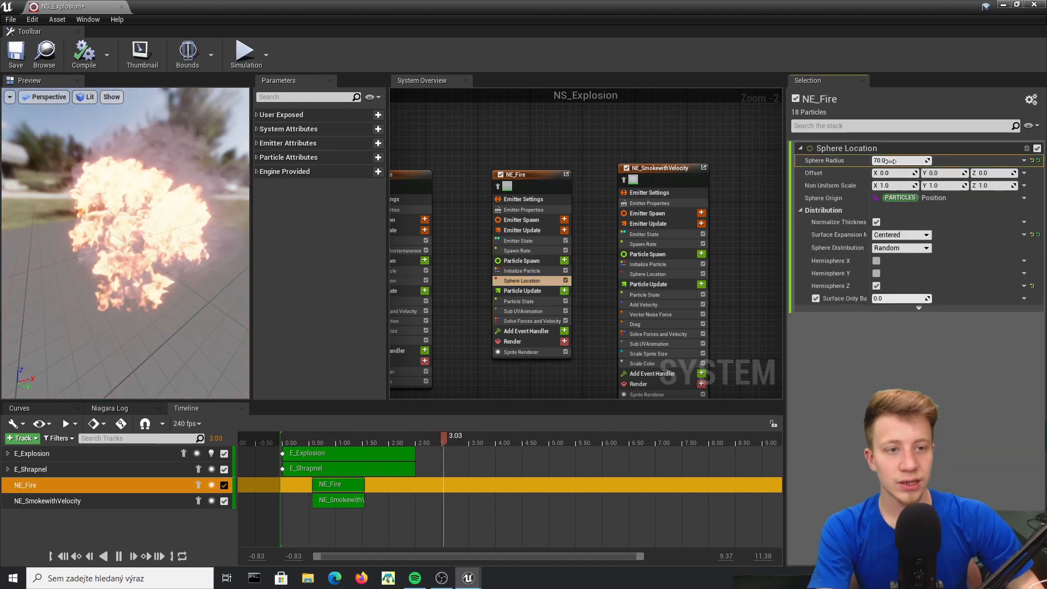
{"action": "type", "text": "40"}
{"action": "key", "text": "Return"}
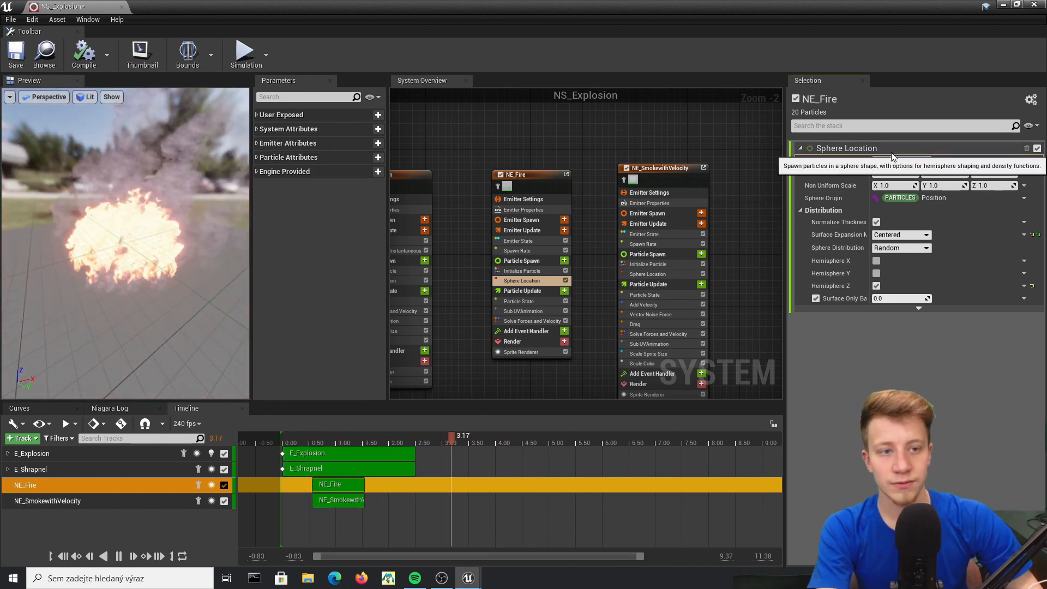
{"action": "type", "text": "35"}
{"action": "key", "text": "Return"}
{"action": "scroll", "coordinate": [526, 267], "scroll_direction": "up", "scroll_amount": 1}
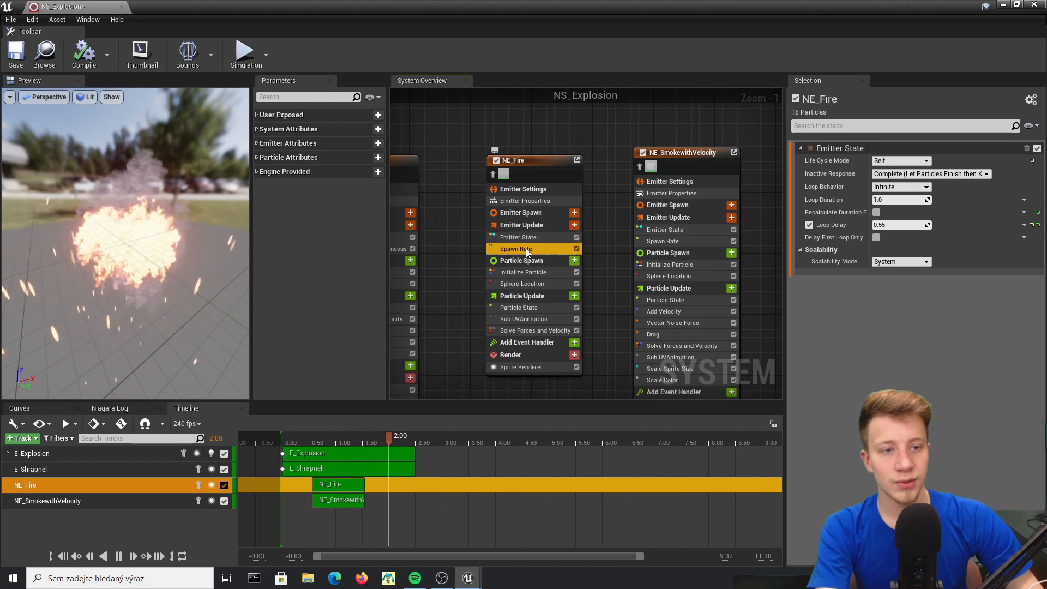
{"action": "left_click", "coordinate": [525, 249]}
Step: Duplicate the NS_Explosion actor in the level and place the copy between the original and the table with chairs
{"action": "left_click", "coordinate": [1003, 4]}
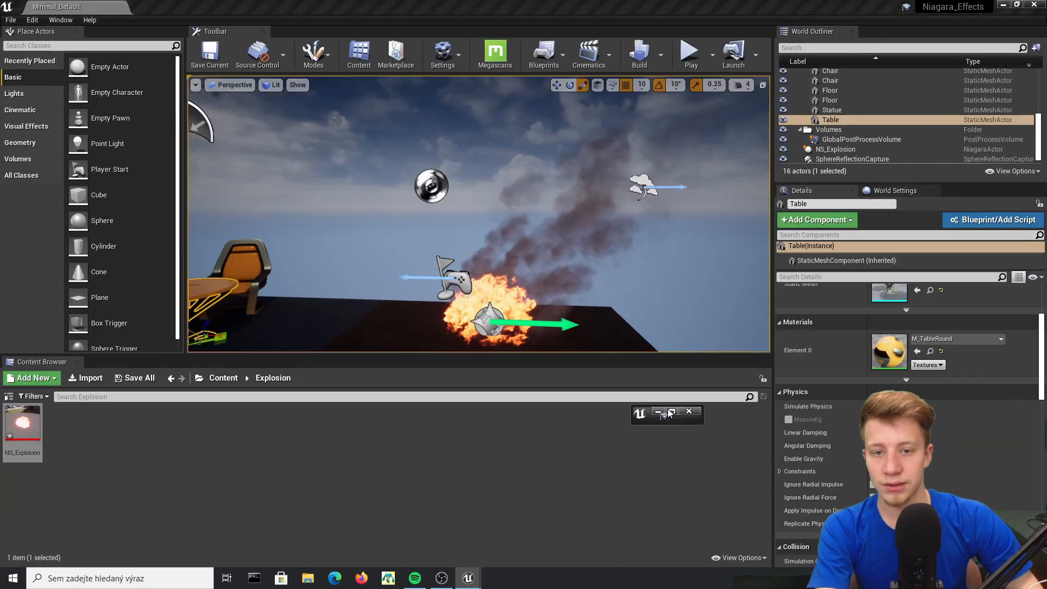
{"action": "key", "text": "f"}
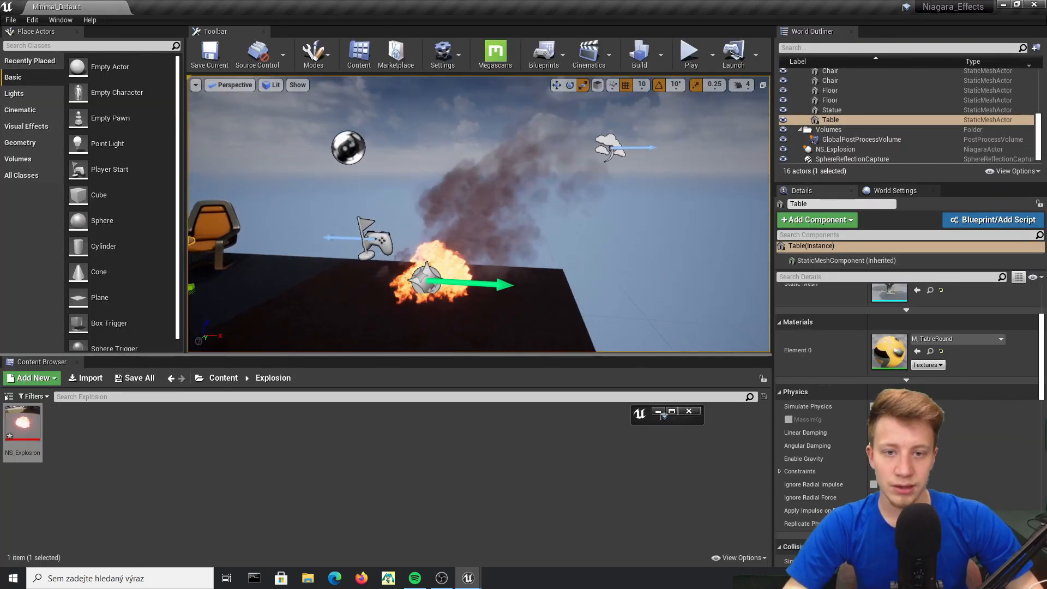
{"action": "left_click", "coordinate": [593, 262]}
{"action": "key", "text": "f"}
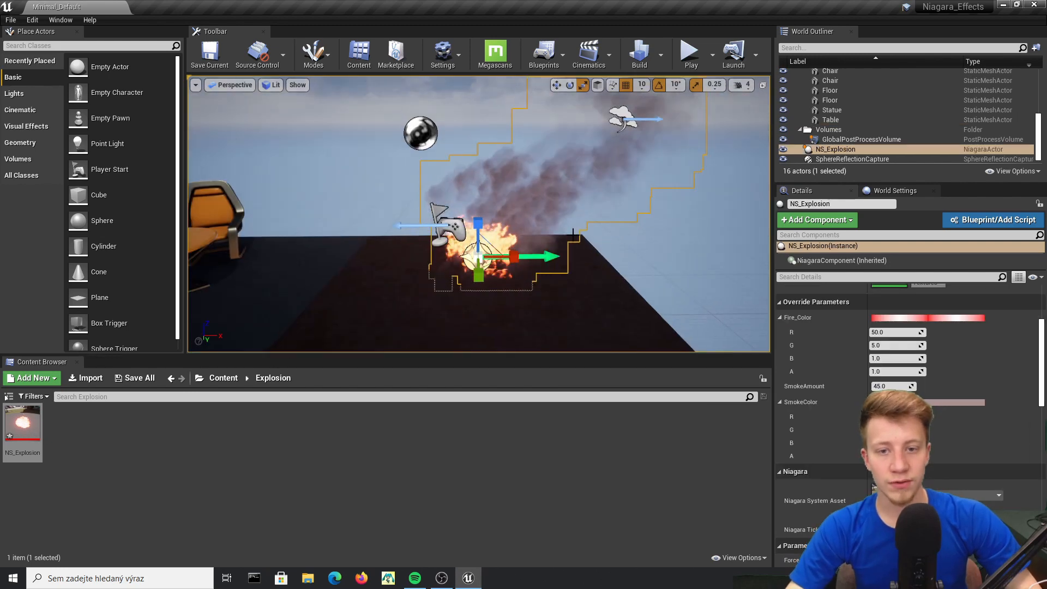
{"action": "left_click_drag", "start_coordinate": [506, 254], "coordinate": [307, 272], "text": "alt"}
{"action": "key", "text": "f"}
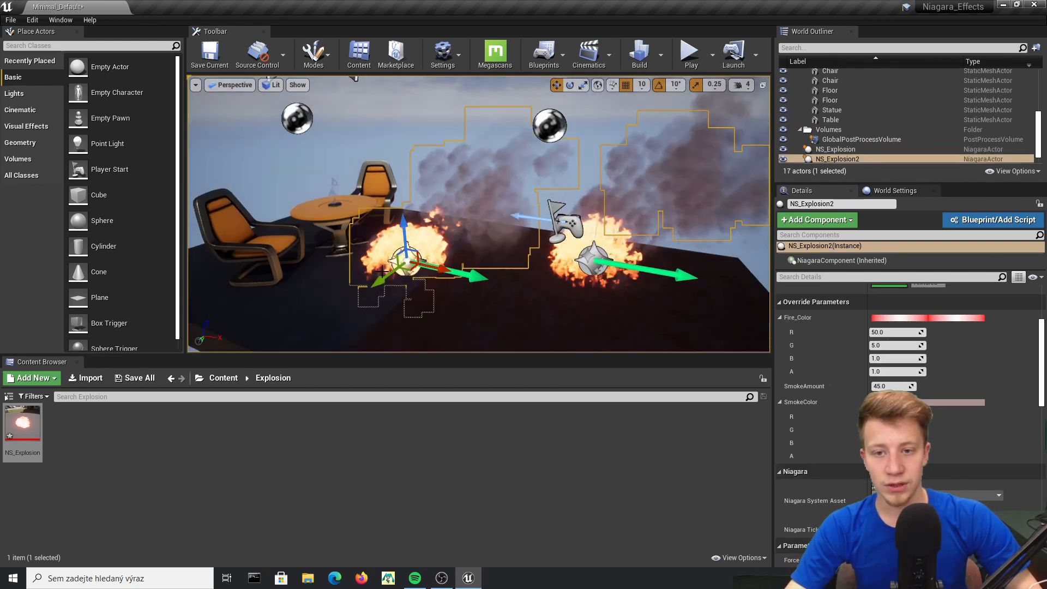
Step: Set the duplicated explosion's Fire_Color to a bright turquoise with R 1, G 50 and B 38.817234
{"action": "left_click", "coordinate": [908, 317]}
{"action": "left_click", "coordinate": [701, 403]}
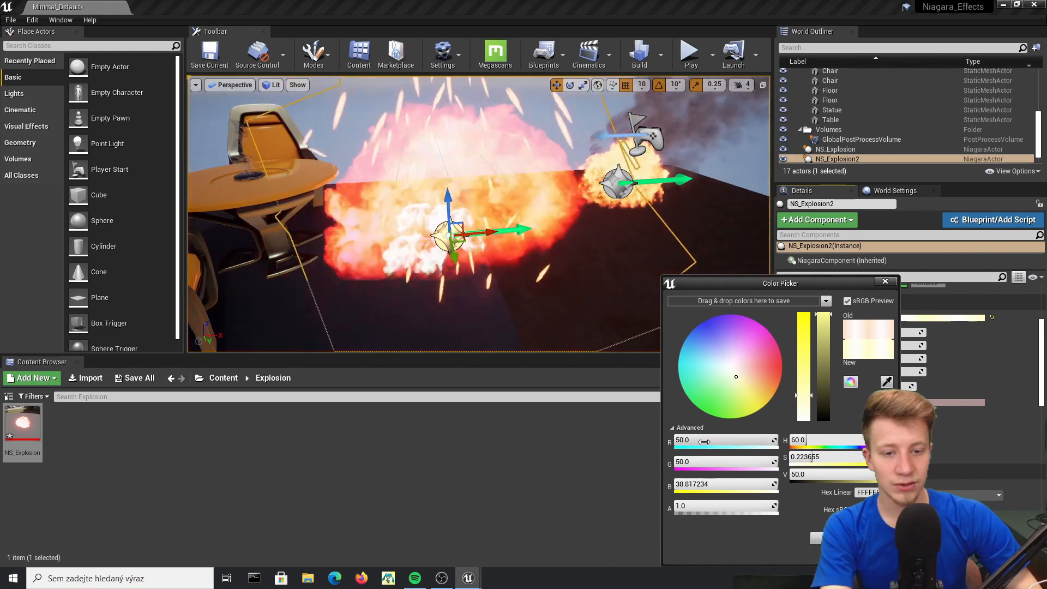
{"action": "left_click", "coordinate": [705, 441]}
{"action": "type", "text": "1"}
{"action": "key", "text": "Return"}
{"action": "left_click", "coordinate": [704, 482]}
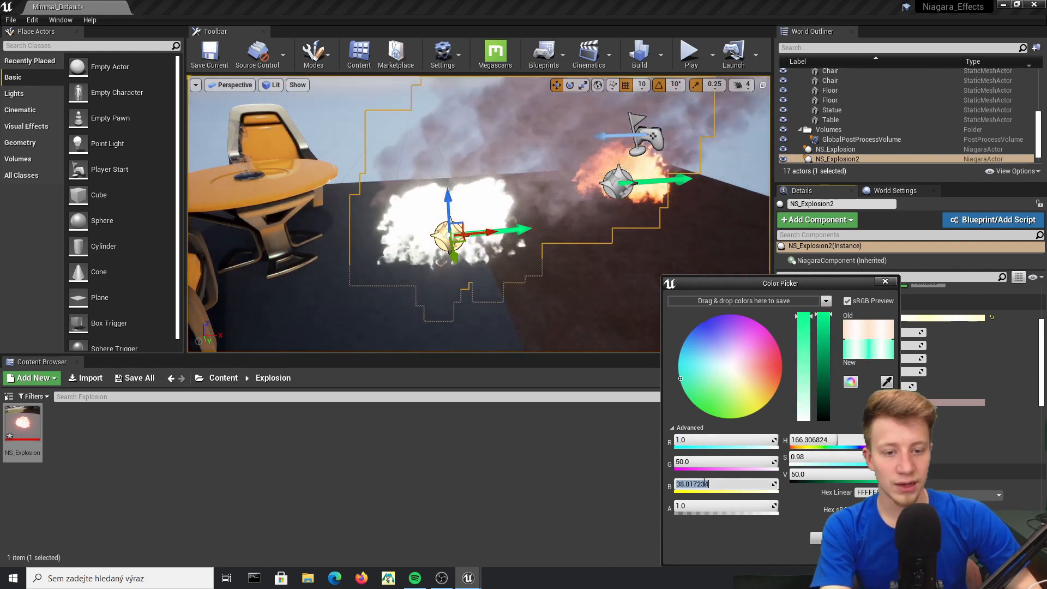
{"action": "left_click", "coordinate": [817, 537]}
{"action": "left_click", "coordinate": [914, 318]}
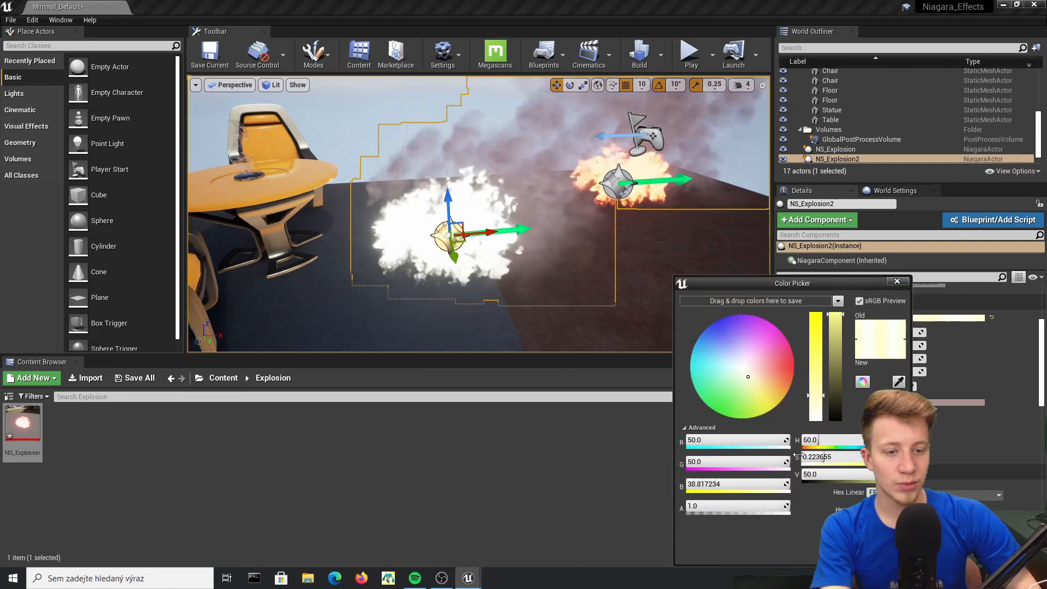
{"action": "left_click", "coordinate": [727, 490]}
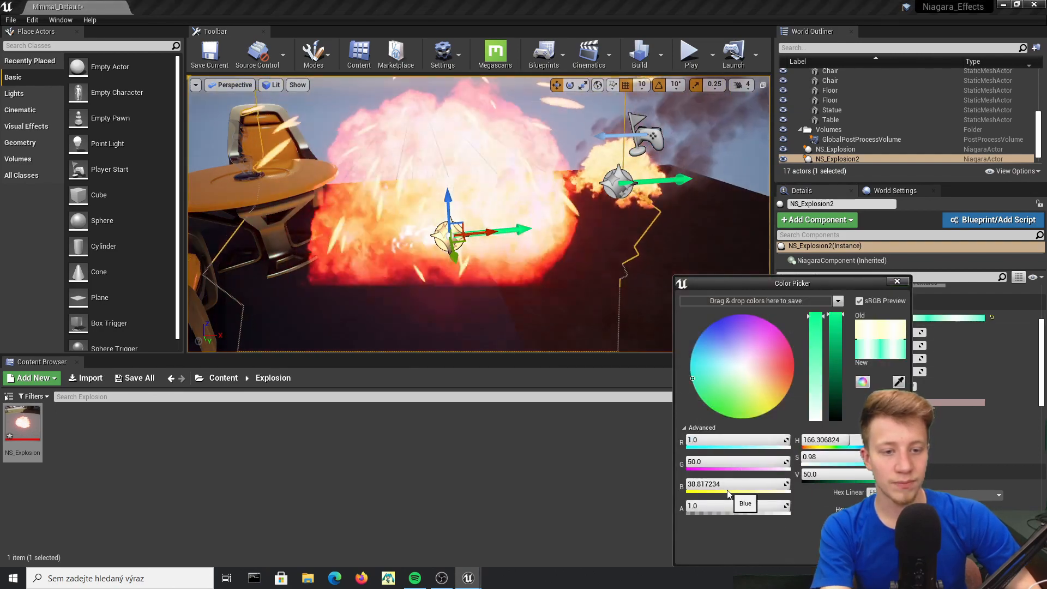
{"action": "left_click", "coordinate": [848, 539]}
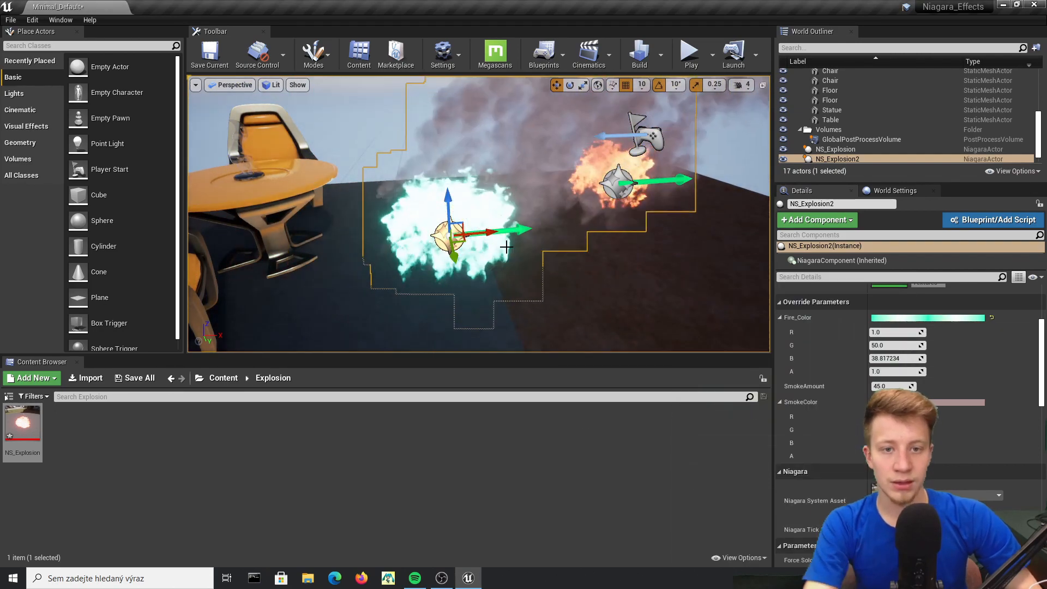
Step: Set the duplicated explosion's SmokeColor to a muted green with R 0.260266, G 0.411458 and B 0.225769
{"action": "right_click_drag", "start_coordinate": [504, 243], "coordinate": [483, 216]}
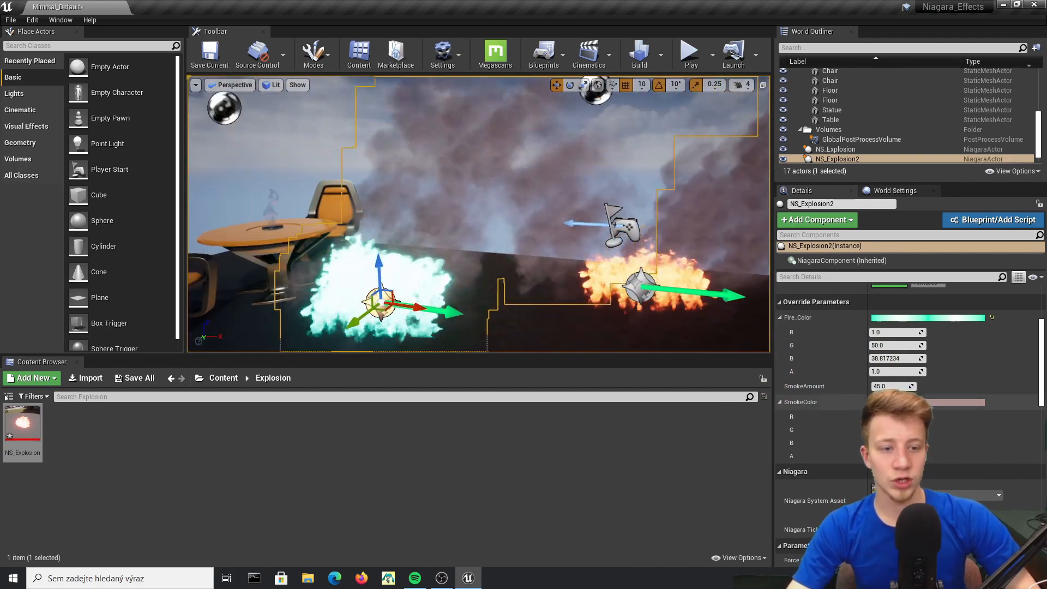
{"action": "left_click", "coordinate": [916, 402]}
{"action": "left_click_drag", "start_coordinate": [700, 351], "coordinate": [683, 439]}
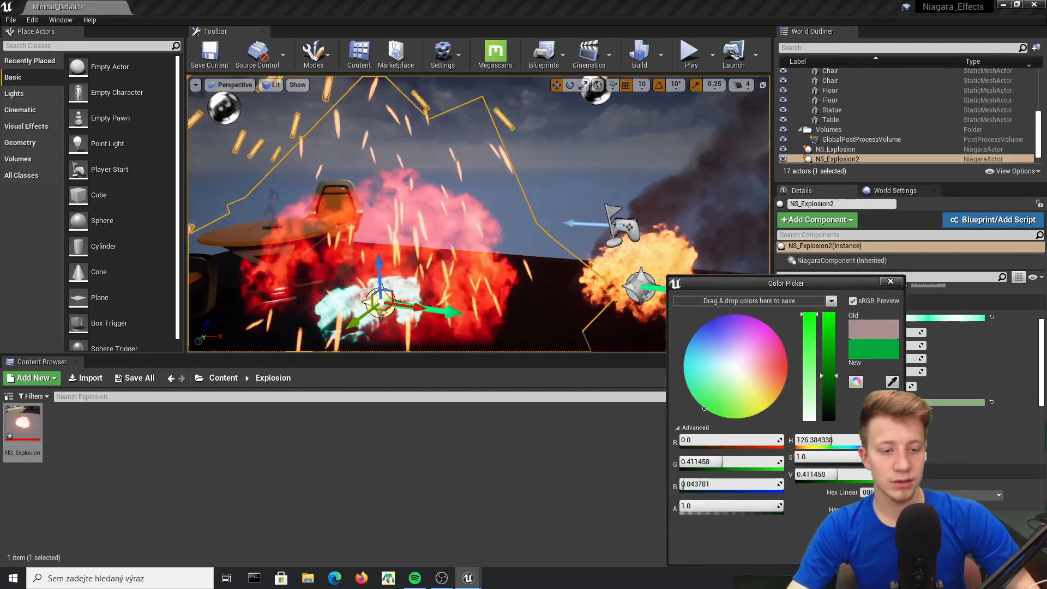
{"action": "left_click", "coordinate": [848, 539]}
{"action": "right_click_drag", "start_coordinate": [507, 229], "coordinate": [474, 229]}
{"action": "key", "text": "s"}
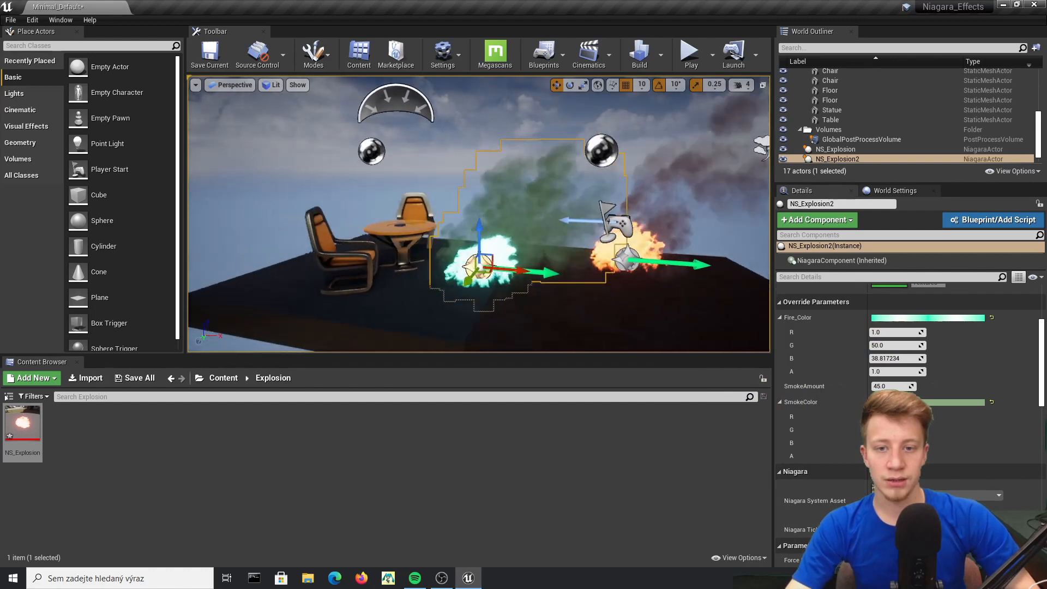
{"action": "mouse_move", "coordinate": [515, 266]}
{"action": "right_mouse_down"}
{"action": "mouse_move", "coordinate": [515, 239]}
{"action": "mouse_move", "coordinate": [515, 267]}
{"action": "right_mouse_up"}
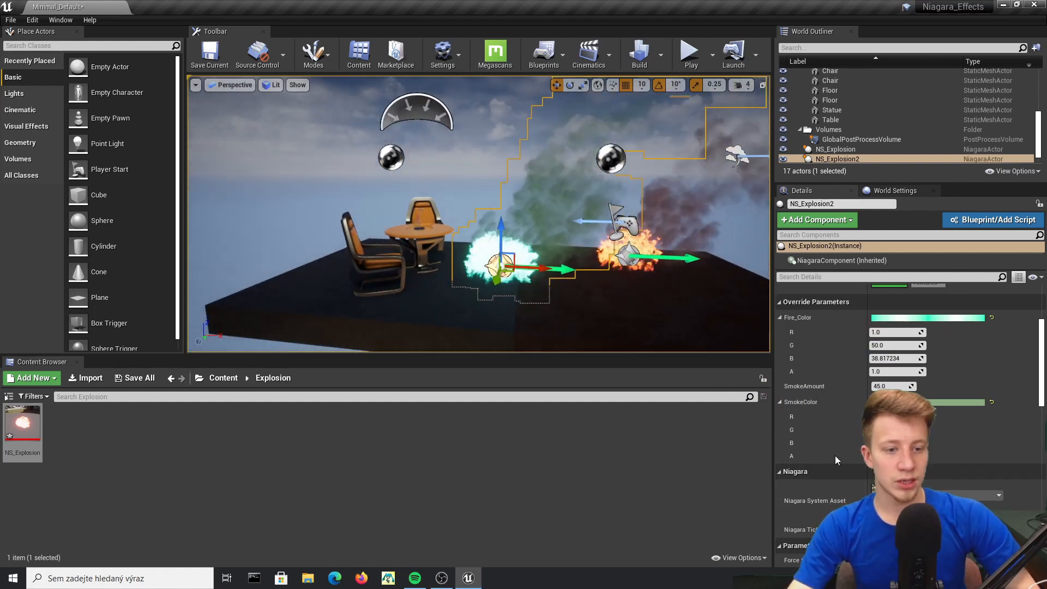
{"action": "scroll", "coordinate": [860, 338], "scroll_direction": "down", "scroll_amount": 2}
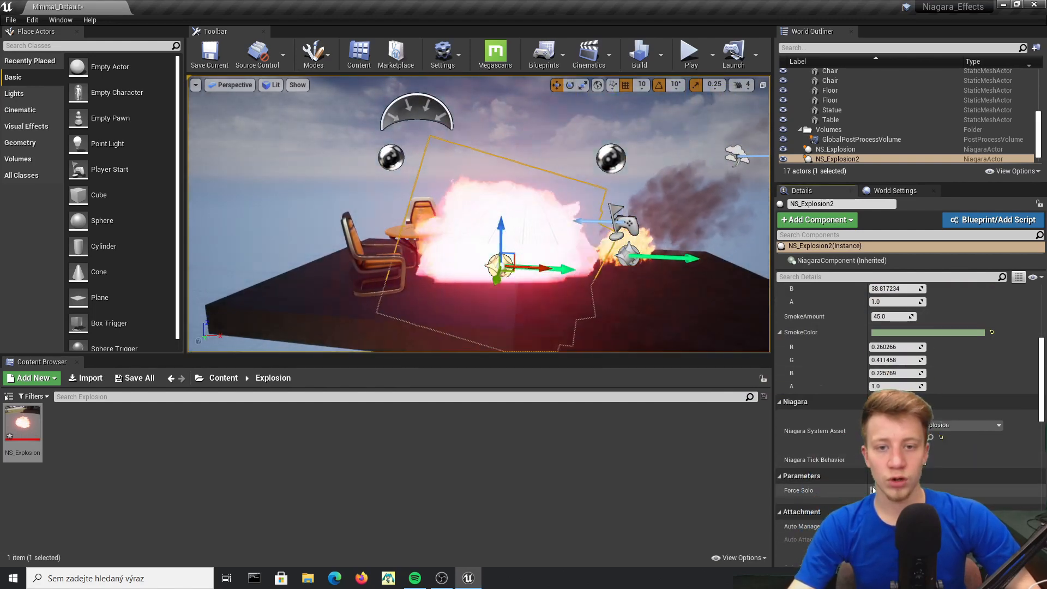